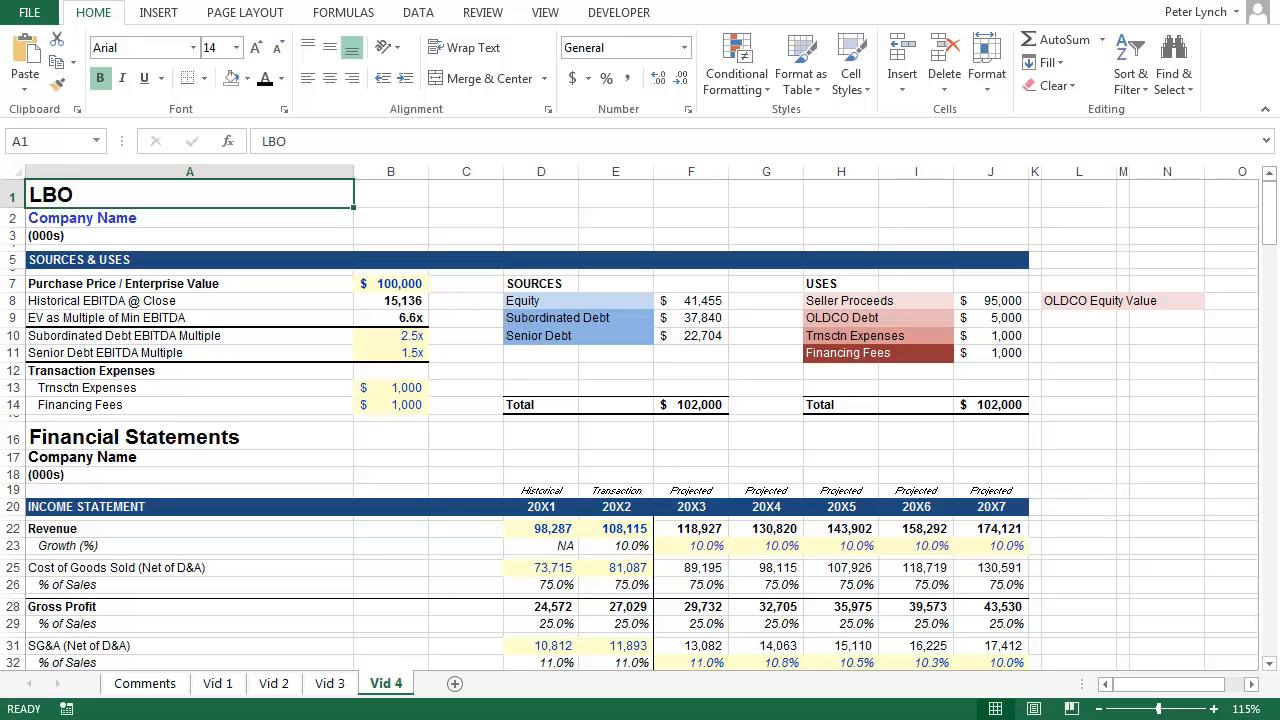
Set the Vid 4 worksheet's zoom to 90%
{"action": "key", "text": "alt+w"}
{"action": "key", "text": "q"}
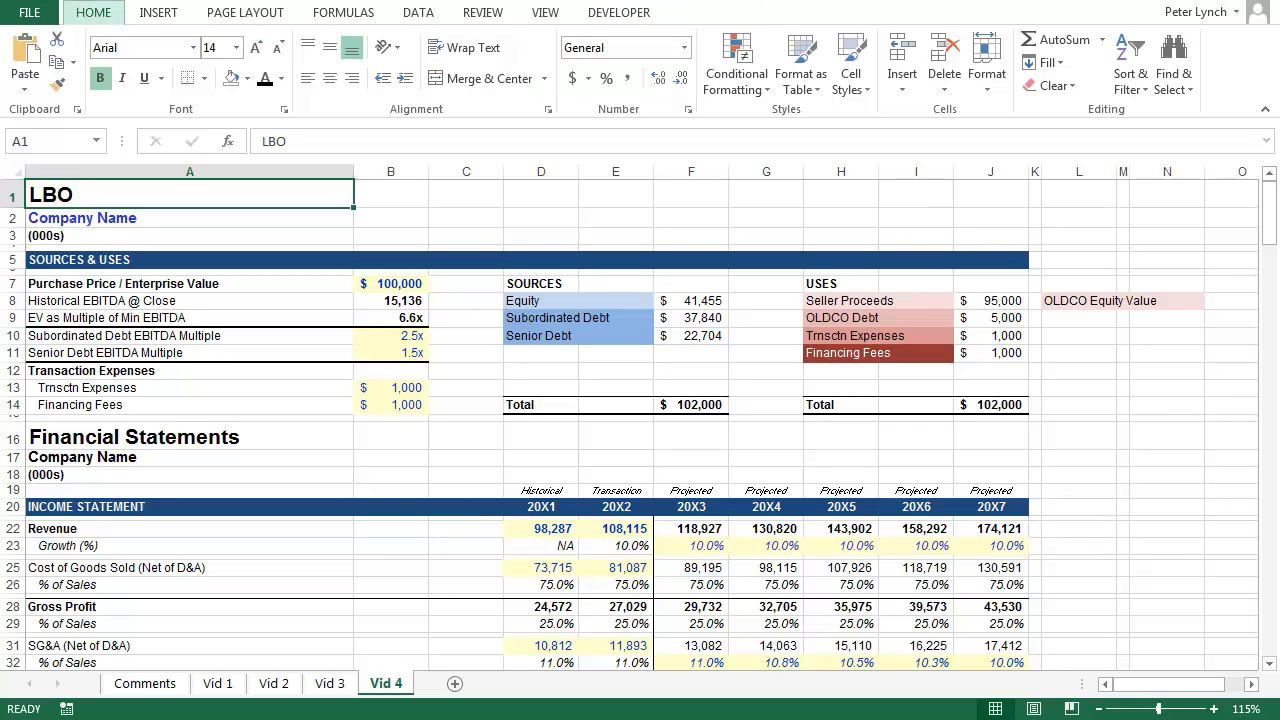
{"action": "key", "text": "Tab"}
{"action": "type", "text": "90"}
{"action": "key", "text": "Return"}
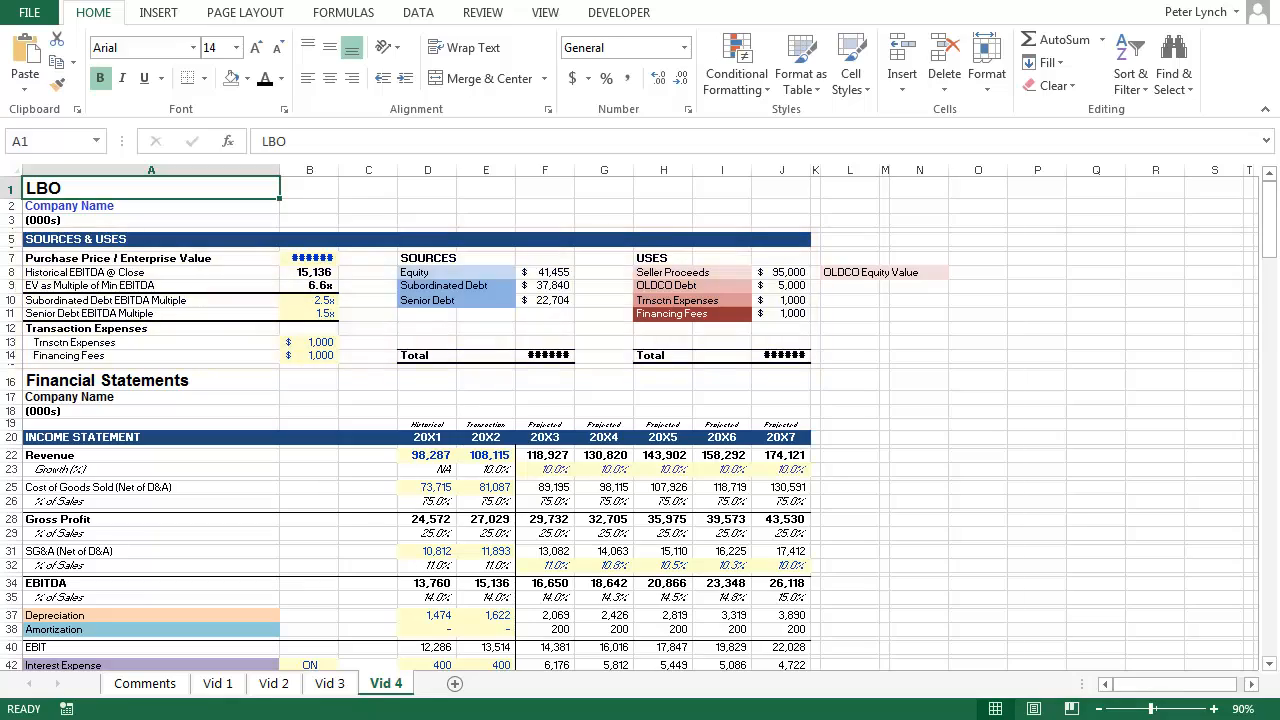
Look through the completed LBO model on Vid 4, from the income statement to the exit analysis and back to the top
{"action": "scroll", "coordinate": [640, 420], "scroll_direction": "down", "scroll_amount": 14}
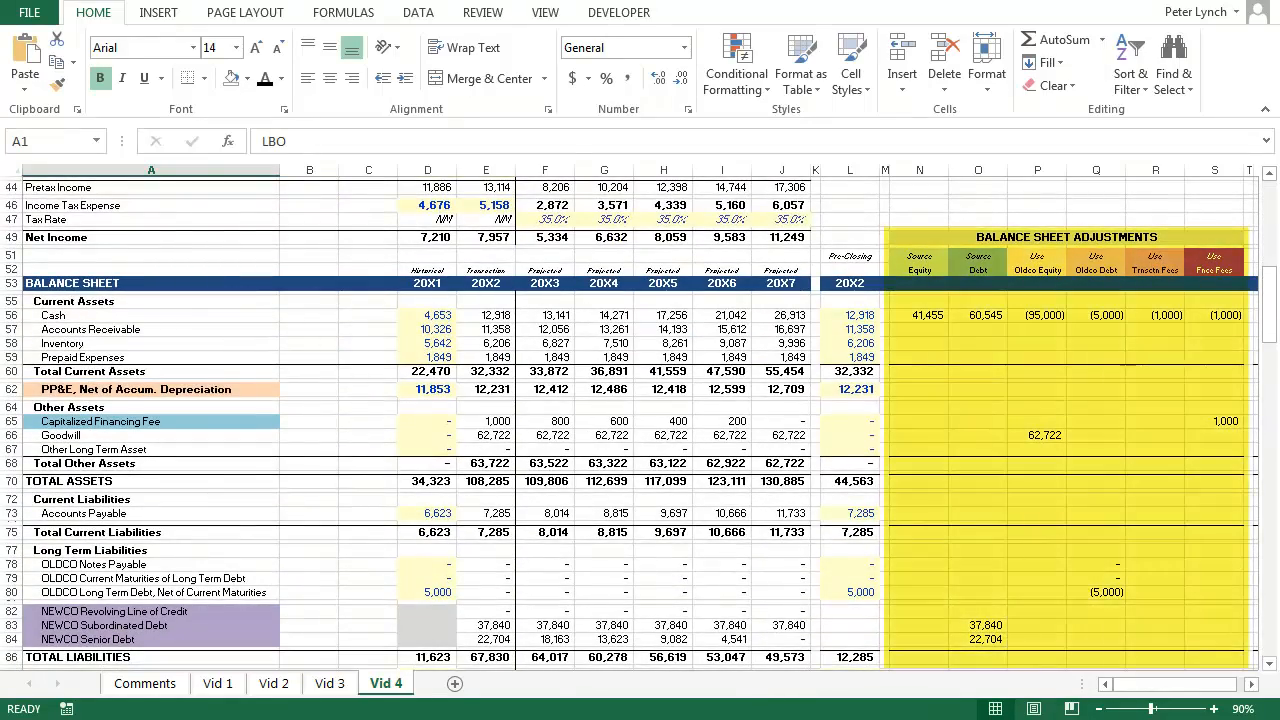
{"action": "scroll", "coordinate": [640, 420], "scroll_direction": "down", "scroll_amount": 20}
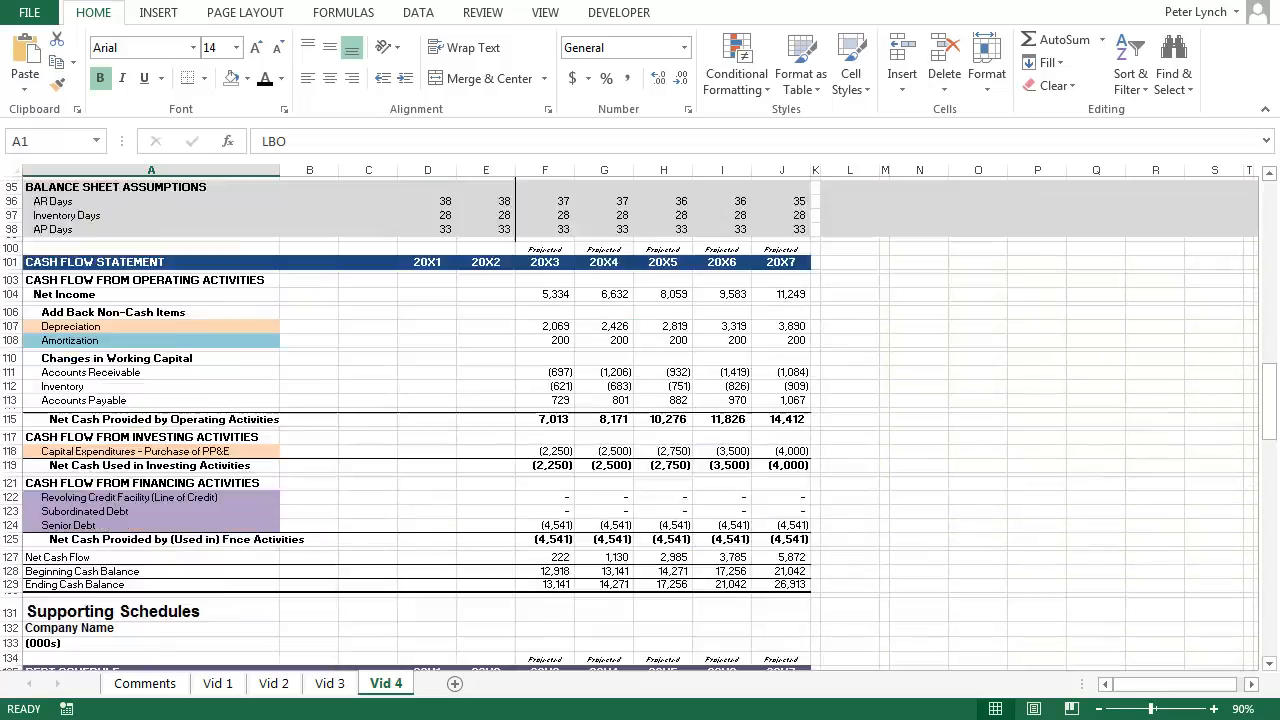
{"action": "scroll", "coordinate": [640, 420], "scroll_direction": "down", "scroll_amount": 20}
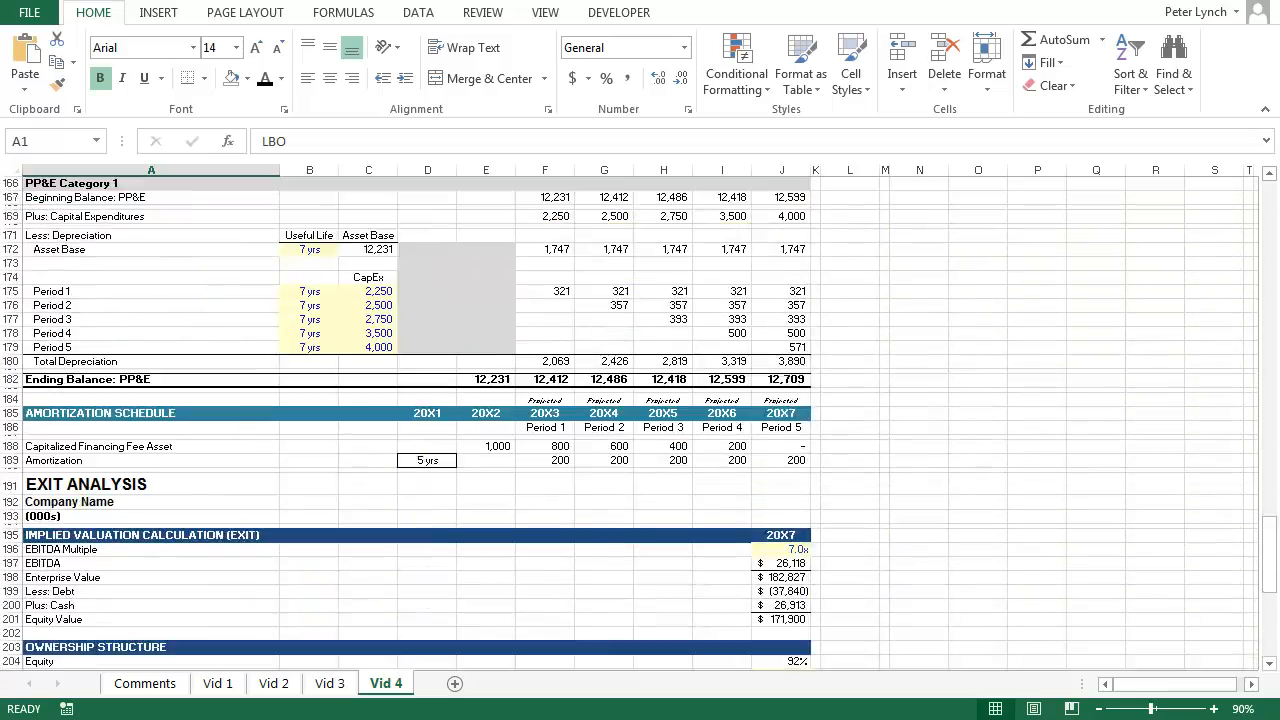
{"action": "scroll", "coordinate": [640, 420], "scroll_direction": "down", "scroll_amount": 1}
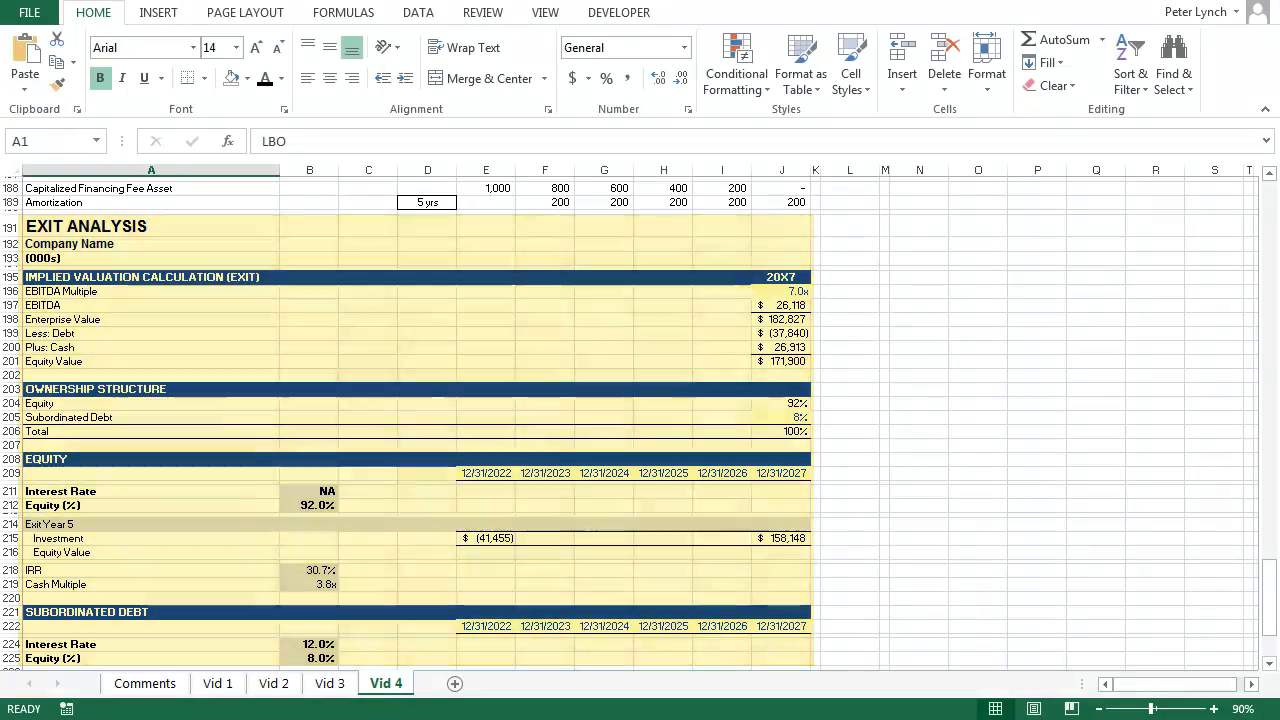
{"action": "scroll", "coordinate": [640, 420], "scroll_direction": "up", "scroll_amount": 18}
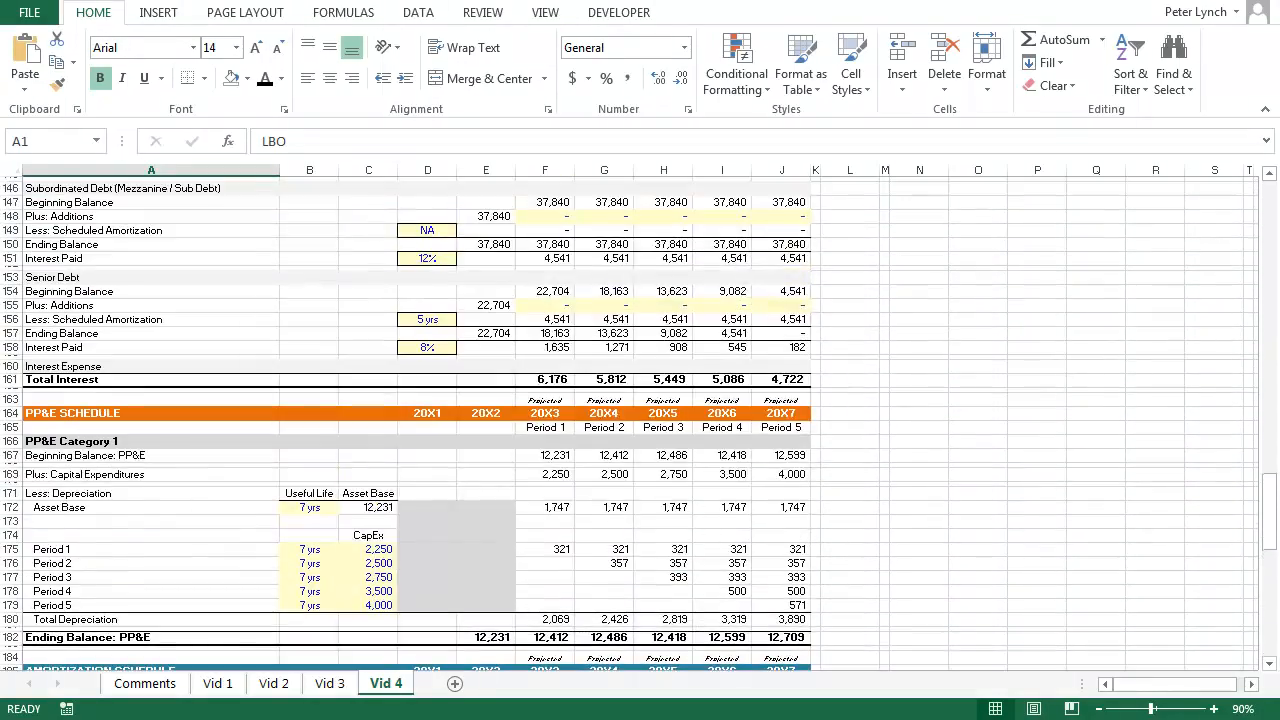
{"action": "scroll", "coordinate": [640, 420], "scroll_direction": "up", "scroll_amount": 15}
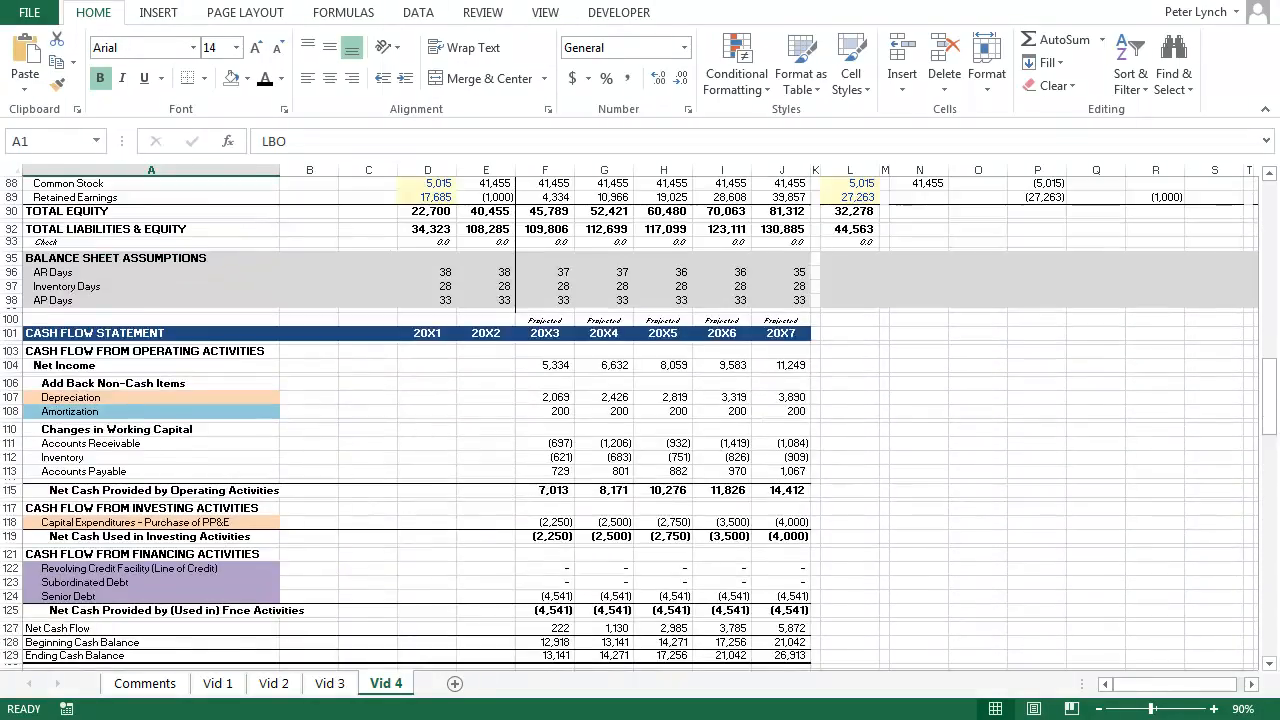
{"action": "scroll", "coordinate": [640, 420], "scroll_direction": "up", "scroll_amount": 16}
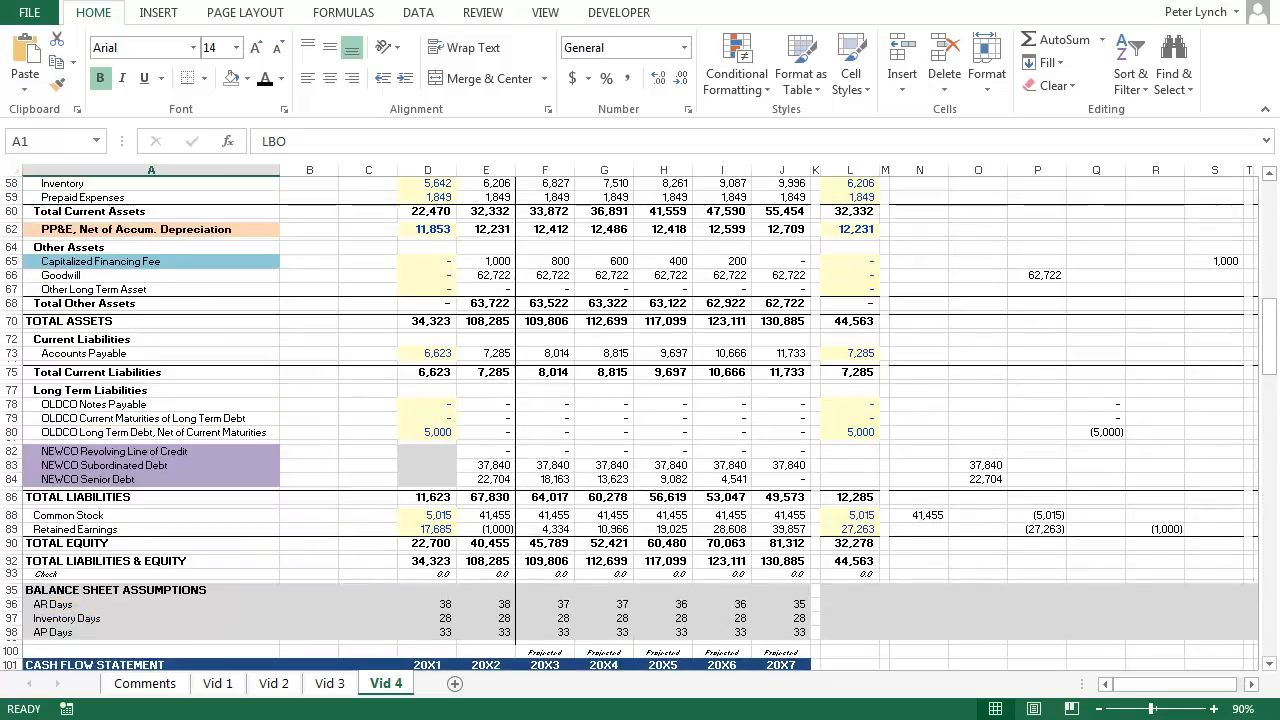
{"action": "scroll", "coordinate": [640, 420], "scroll_direction": "up", "scroll_amount": 13}
{"action": "scroll", "coordinate": [640, 420], "scroll_direction": "up", "scroll_amount": 1}
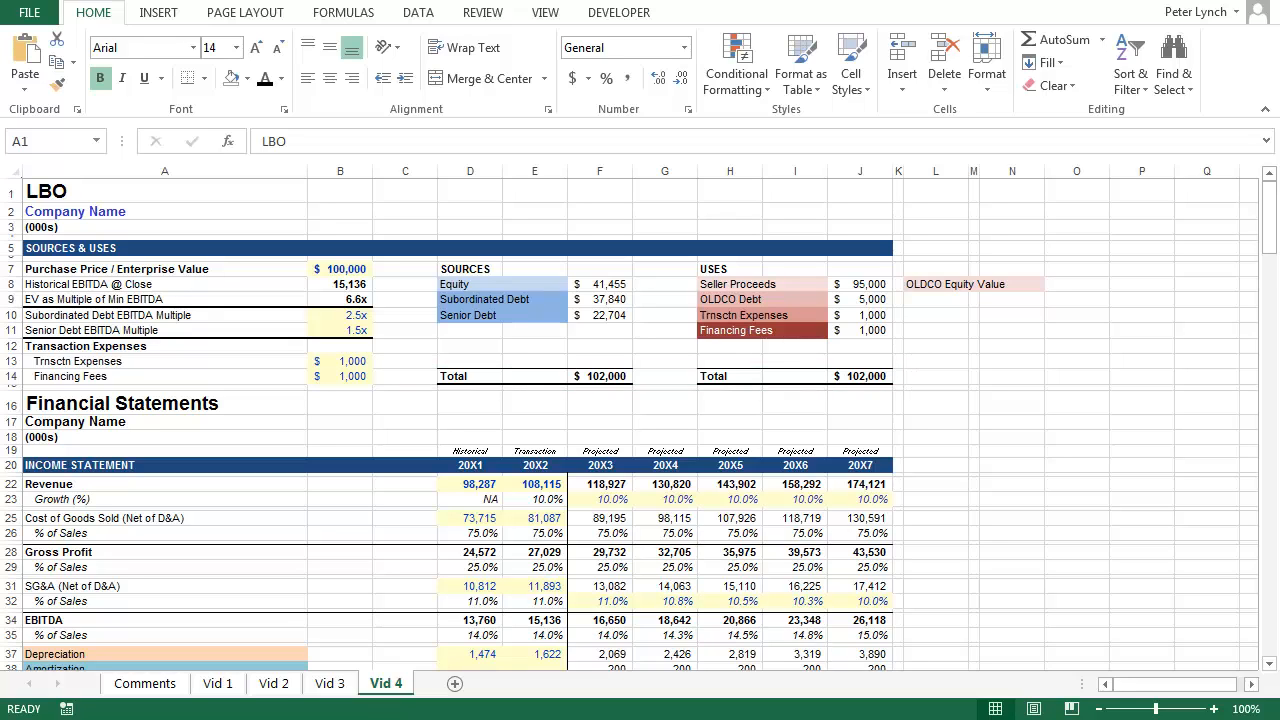
Review the balance sheet with its closing adjustments, the cash flow statement, the supporting schedules and the exit analysis on Vid 4
{"action": "scroll", "coordinate": [640, 420], "scroll_direction": "down", "scroll_amount": 15}
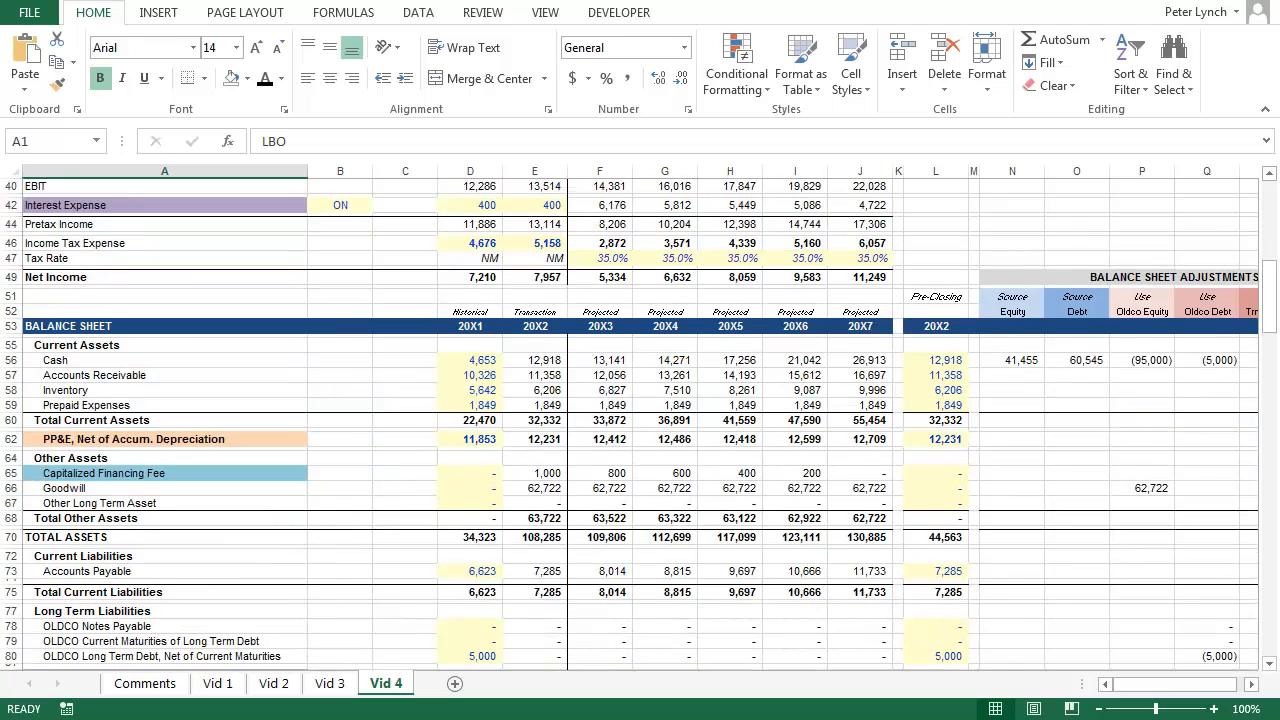
{"action": "scroll", "coordinate": [640, 420], "scroll_direction": "down", "scroll_amount": 1}
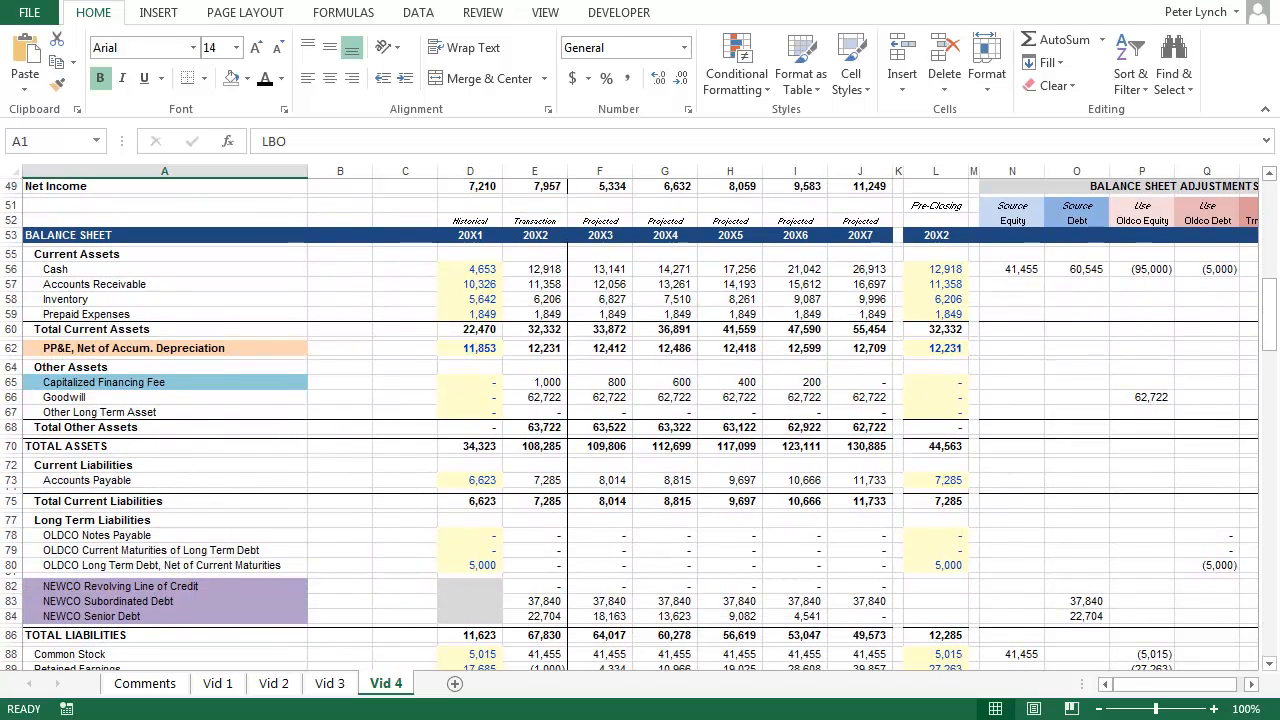
{"action": "left_click", "coordinate": [1250, 684]}
{"action": "left_click", "coordinate": [1250, 684]}
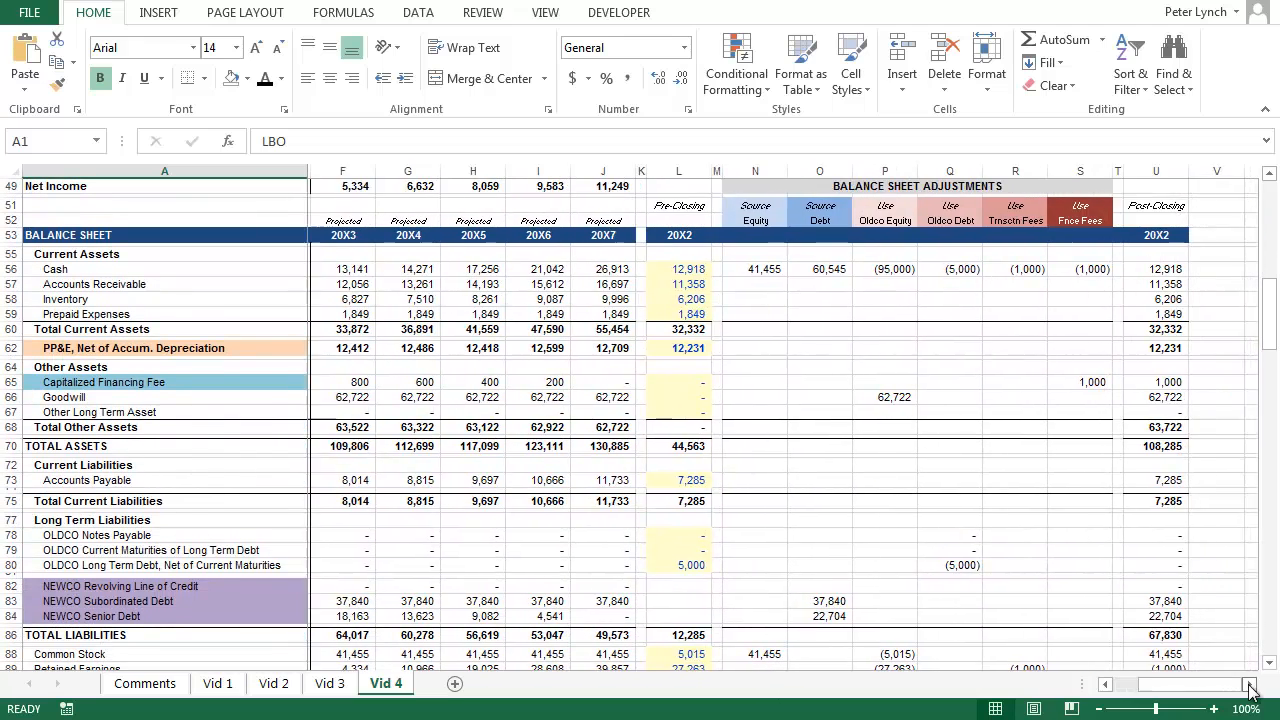
{"action": "left_click", "coordinate": [1250, 684]}
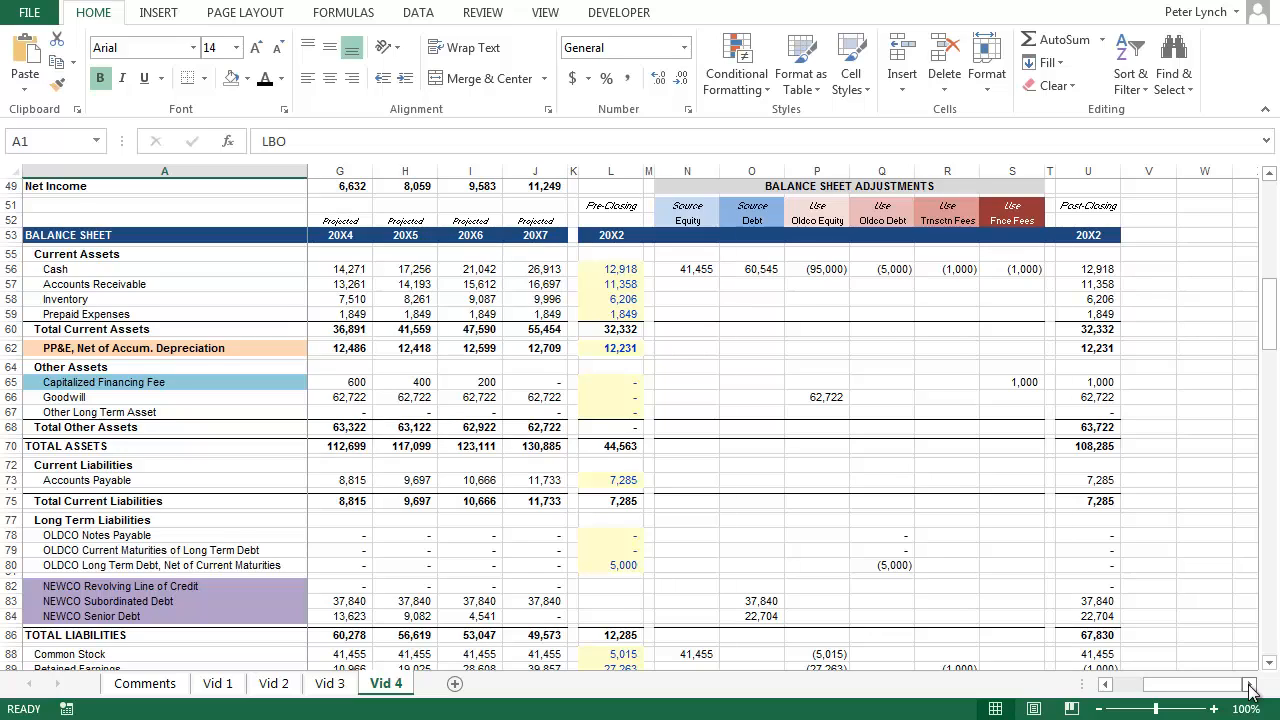
{"action": "scroll", "coordinate": [640, 420], "scroll_direction": "down", "scroll_amount": 18}
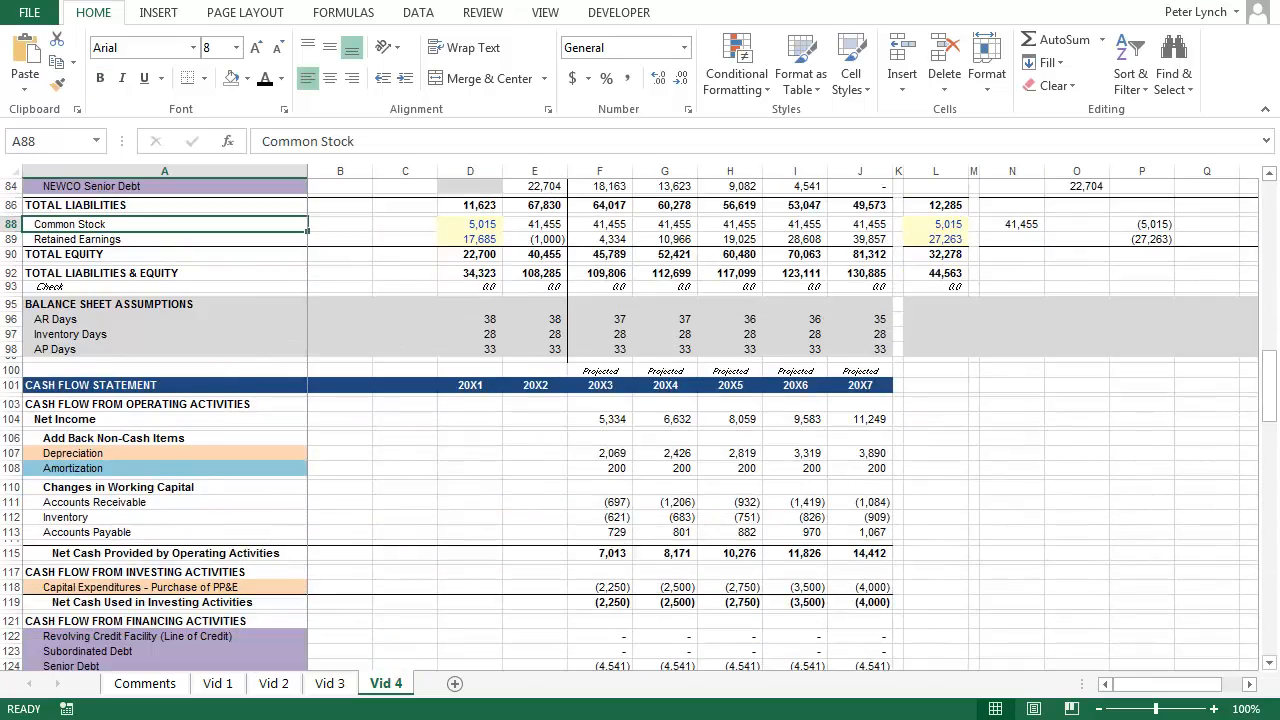
{"action": "scroll", "coordinate": [640, 420], "scroll_direction": "down", "scroll_amount": 20}
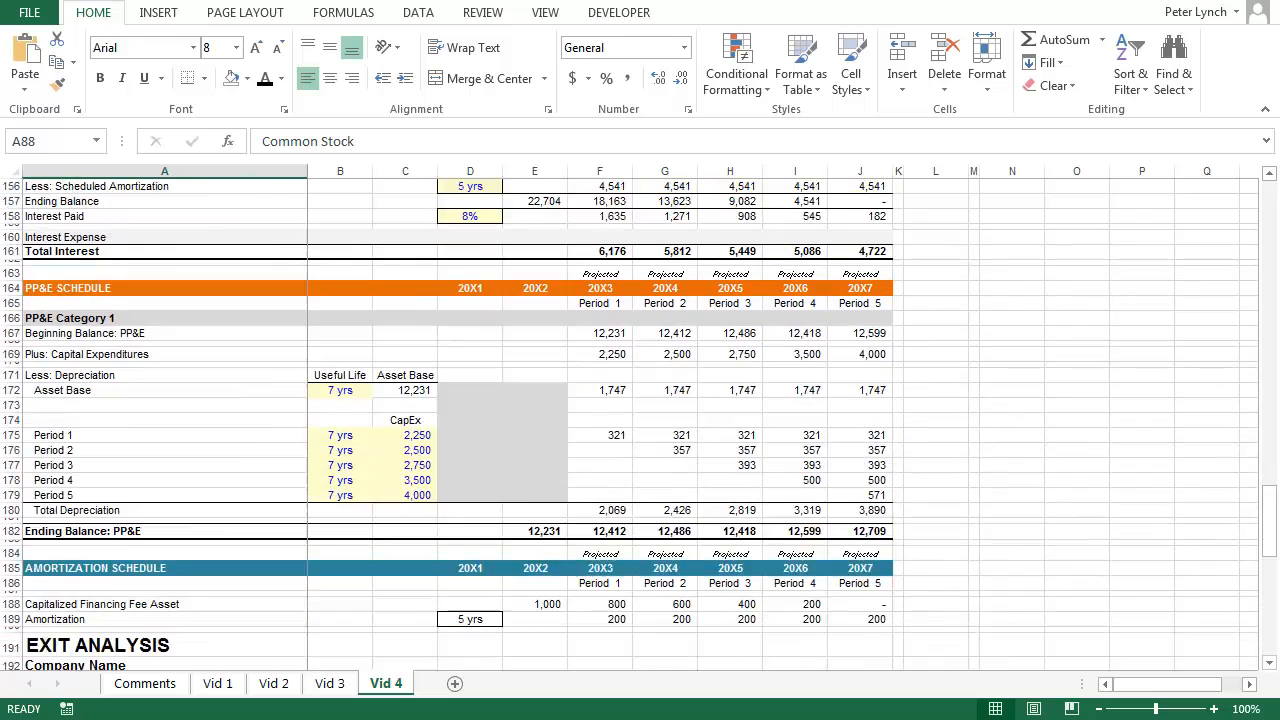
{"action": "scroll", "coordinate": [640, 420], "scroll_direction": "down", "scroll_amount": 7}
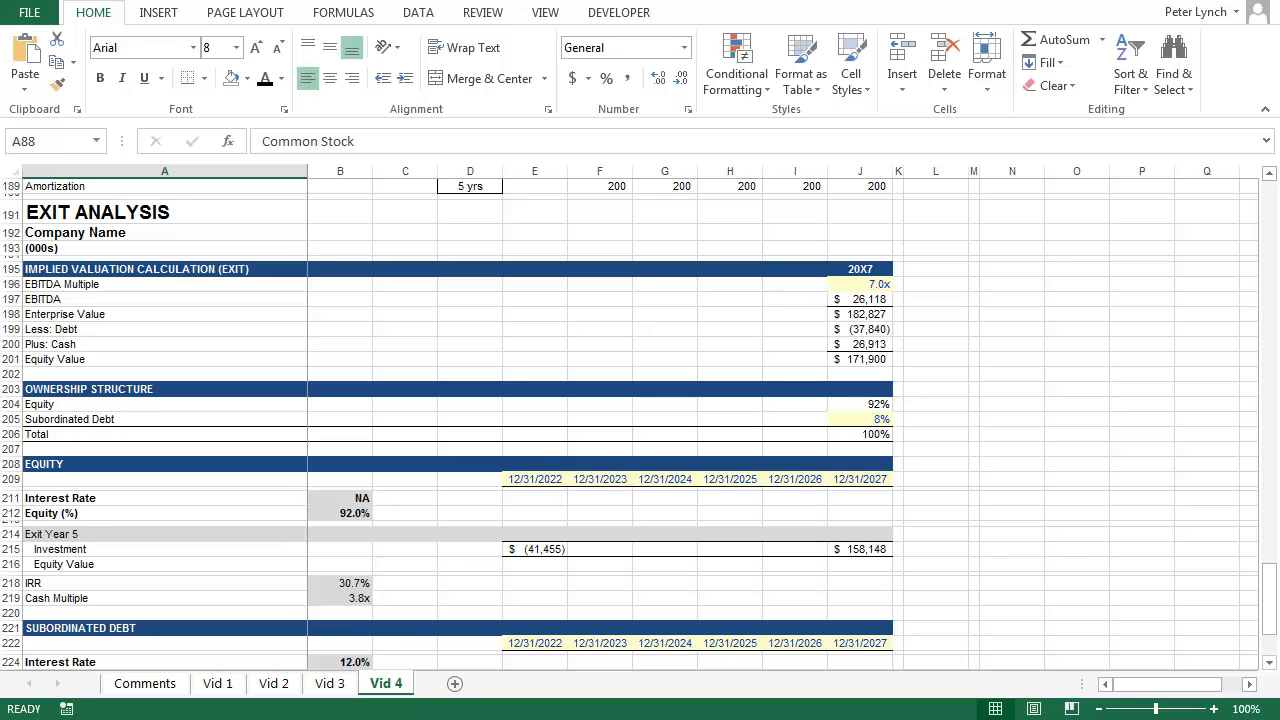
Return to cell A1 of Vid 4 and switch to the Vid 1 worksheet
{"action": "key", "text": "ctrl+Home"}
{"action": "key", "text": "ctrl+Page_Up"}
{"action": "key", "text": "ctrl+Page_Up"}
{"action": "key", "text": "ctrl+Page_Up"}
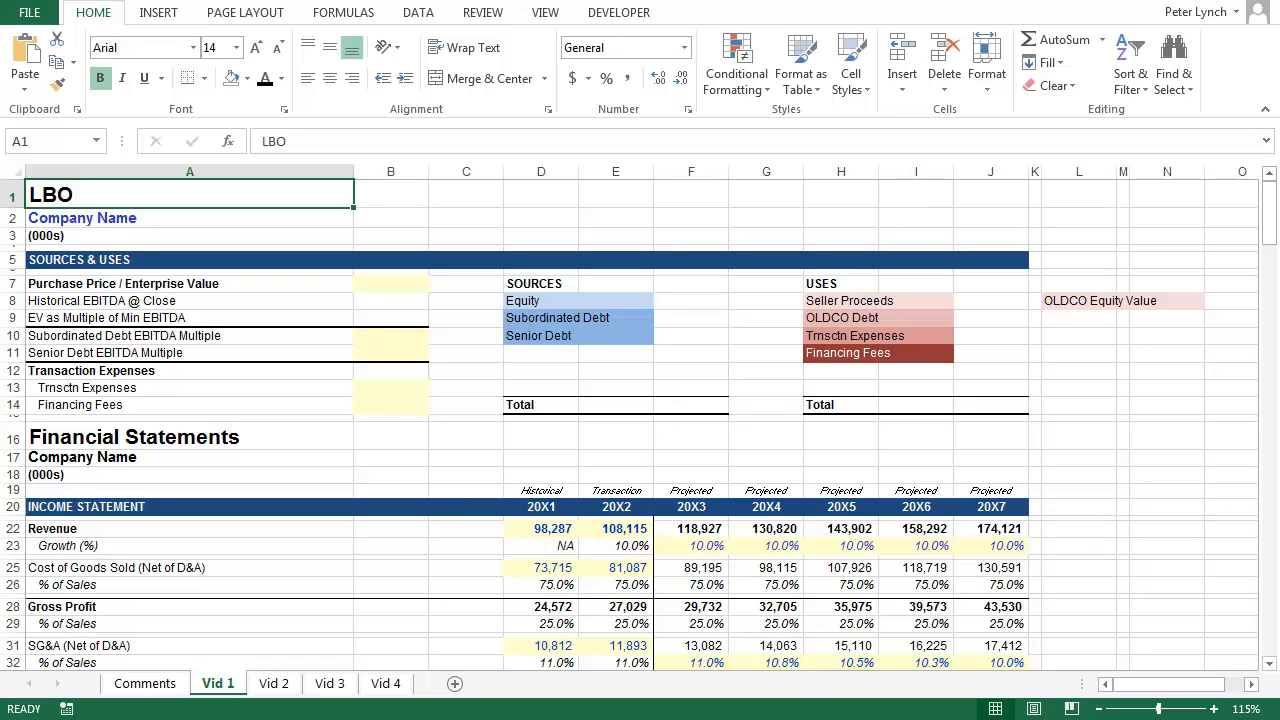
Examine Vid 1's financial statements, debt schedule, balance sheet adjustment columns and unfilled sources and uses table, returning to cell A1
{"action": "scroll", "coordinate": [640, 420], "scroll_direction": "down", "scroll_amount": 11}
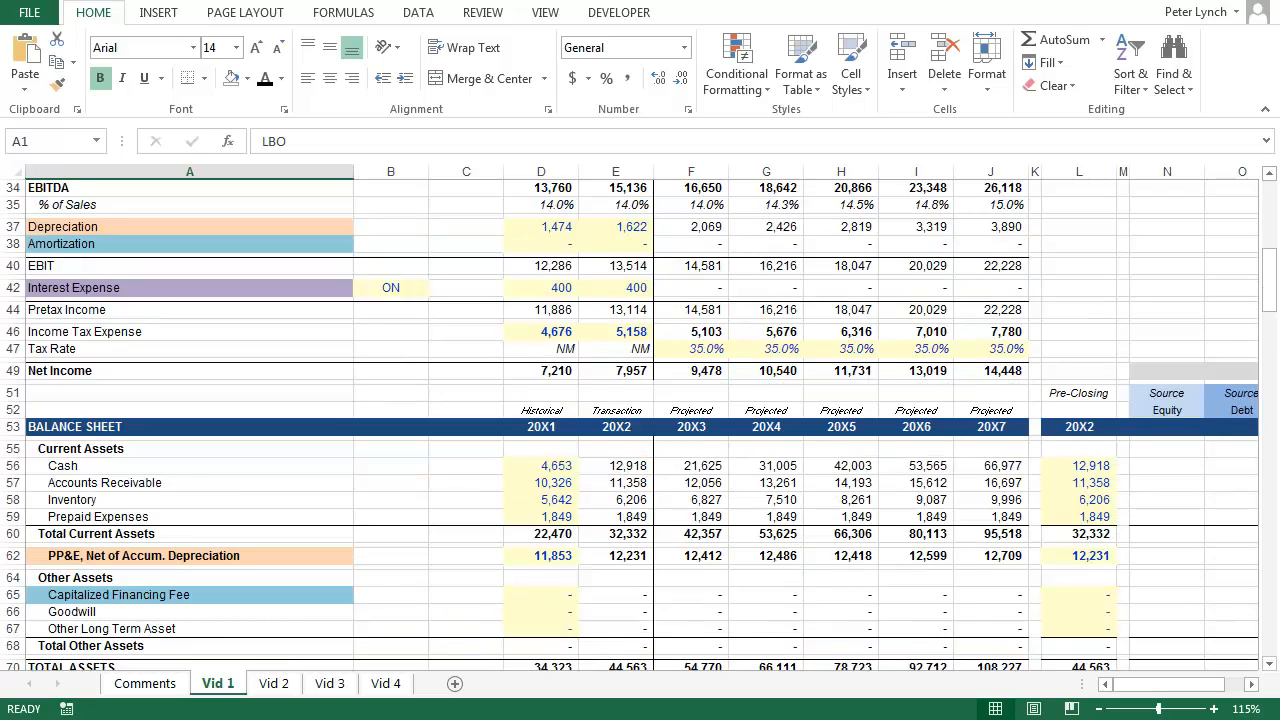
{"action": "scroll", "coordinate": [640, 420], "scroll_direction": "down", "scroll_amount": 10}
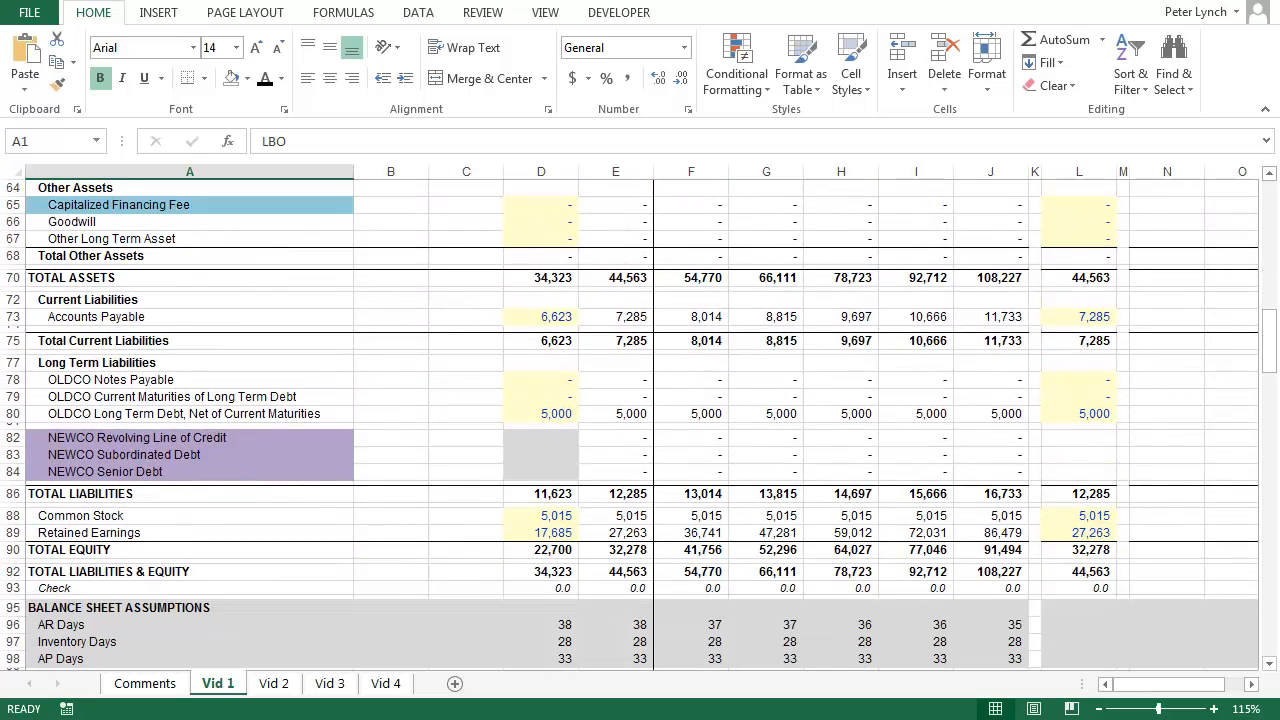
{"action": "scroll", "coordinate": [640, 420], "scroll_direction": "down", "scroll_amount": 17}
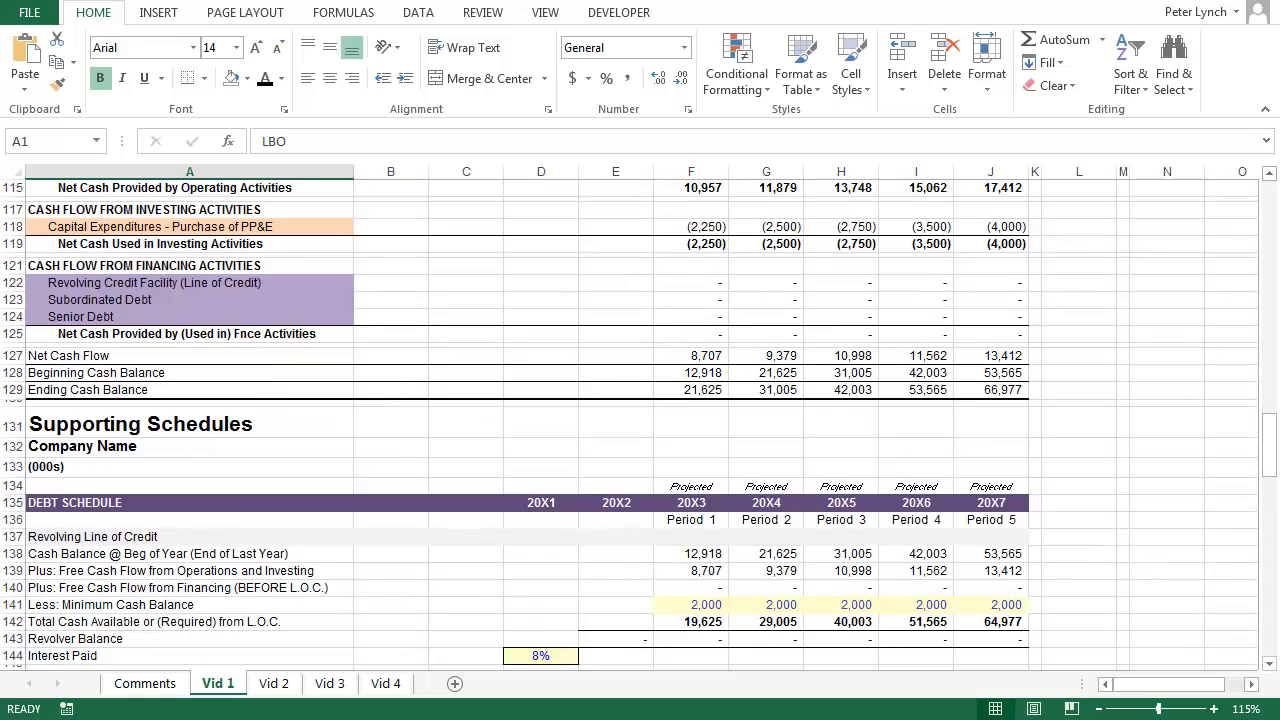
{"action": "scroll", "coordinate": [640, 420], "scroll_direction": "down", "scroll_amount": 4}
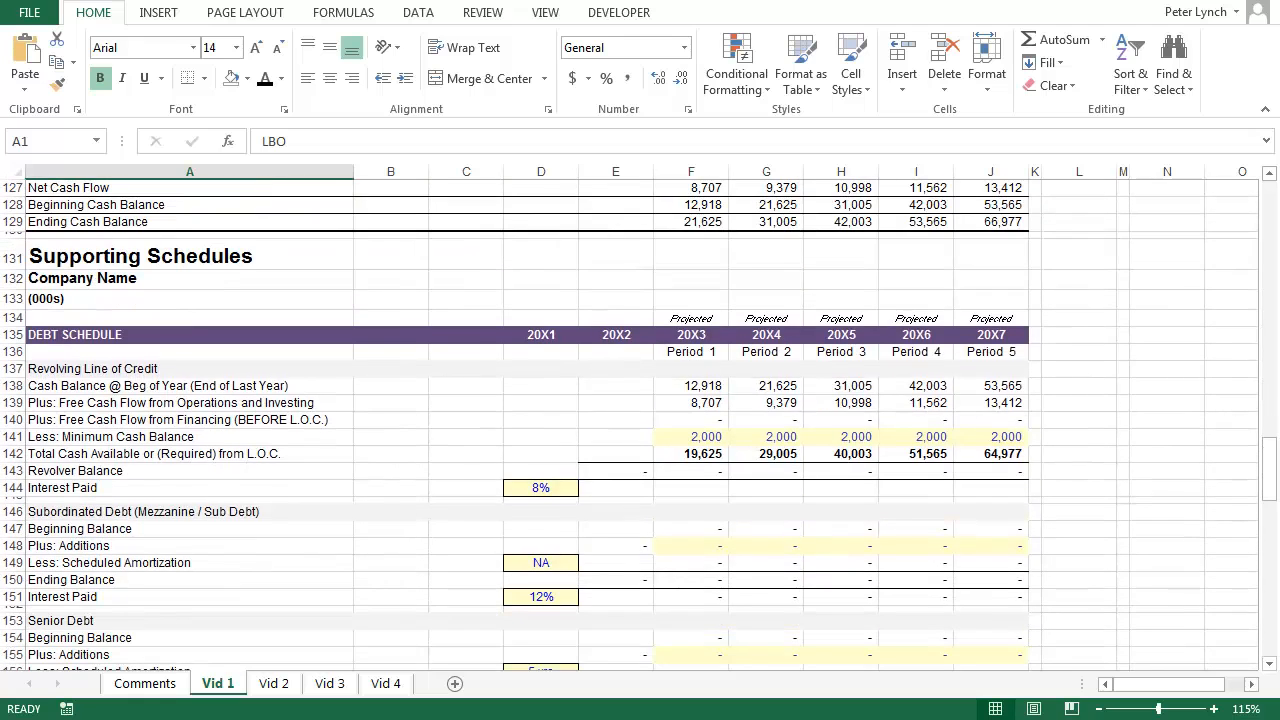
{"action": "scroll", "coordinate": [640, 420], "scroll_direction": "up", "scroll_amount": 4}
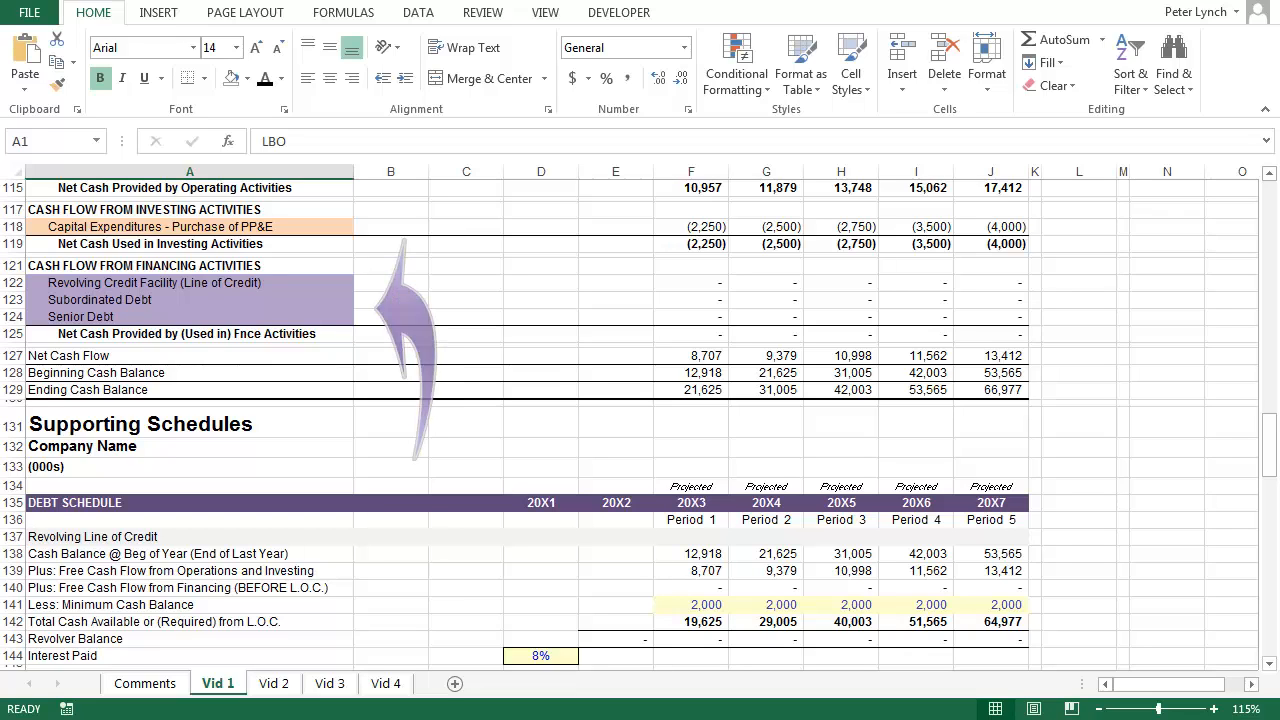
{"action": "left_click", "coordinate": [1251, 686]}
{"action": "left_click", "coordinate": [1251, 686]}
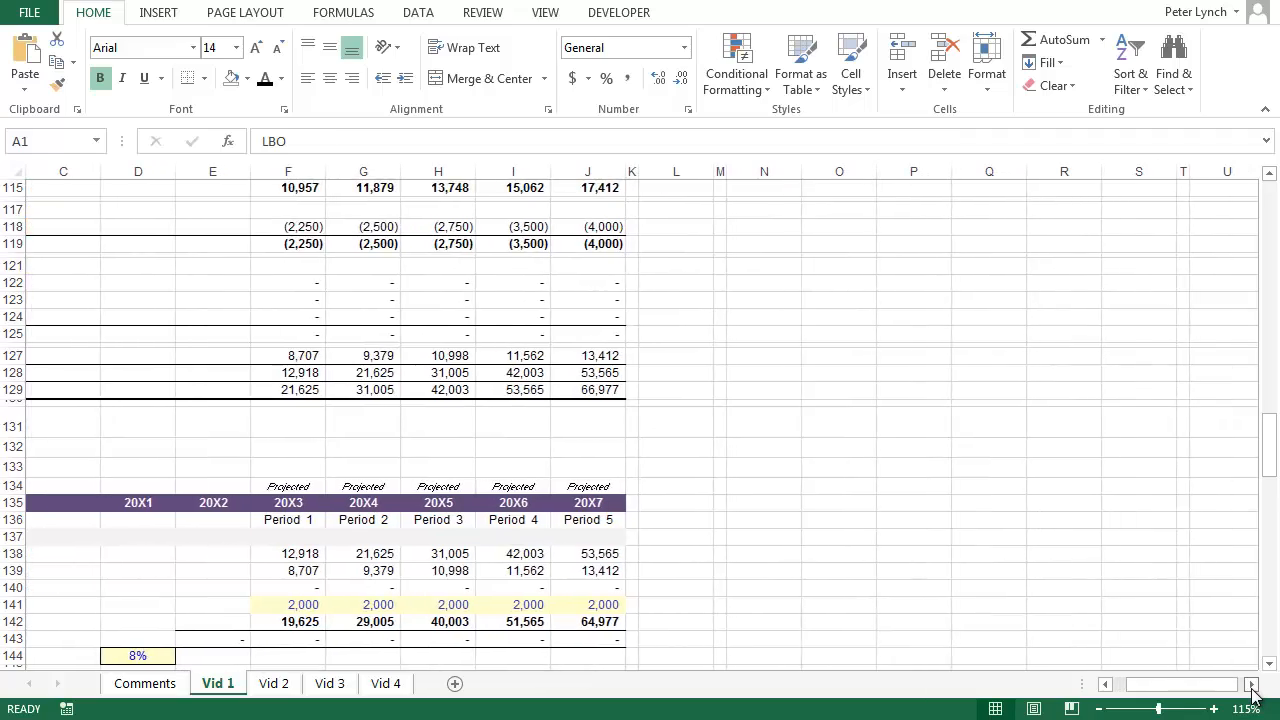
{"action": "scroll", "coordinate": [1253, 690], "scroll_direction": "up", "scroll_amount": 20}
{"action": "scroll", "coordinate": [1253, 690], "scroll_direction": "up", "scroll_amount": 2}
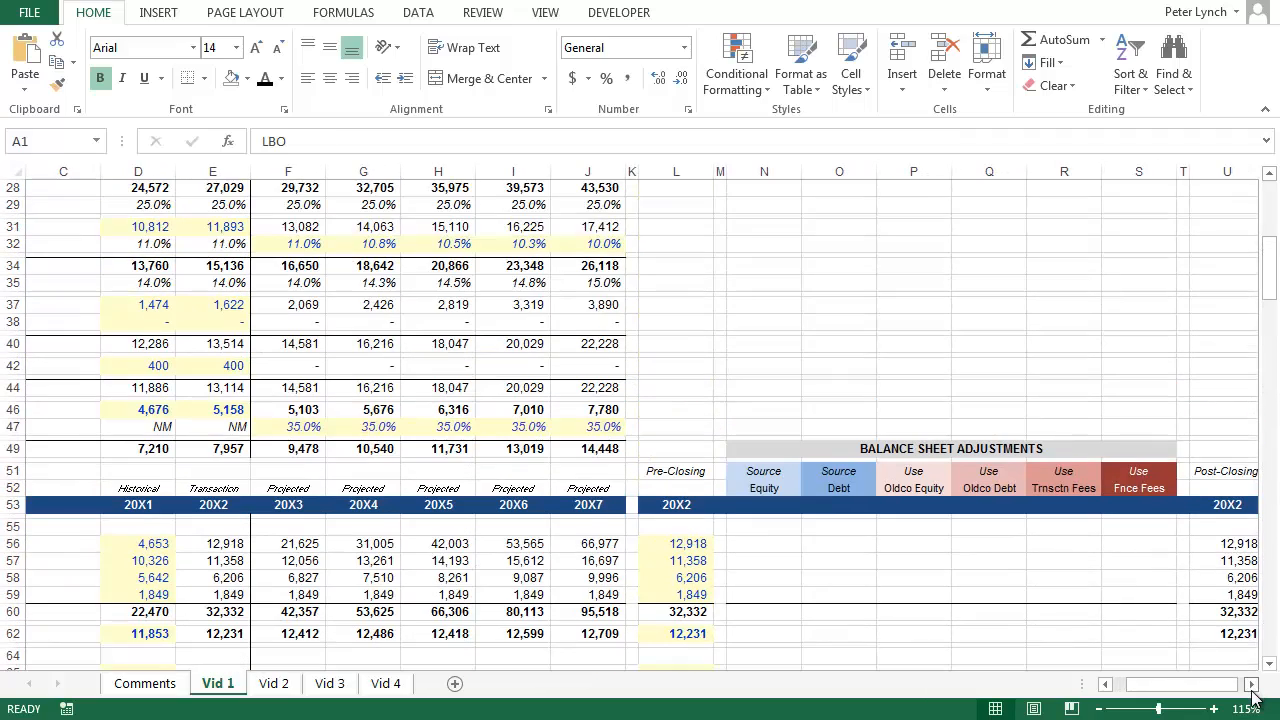
{"action": "scroll", "coordinate": [1254, 697], "scroll_direction": "up", "scroll_amount": 9}
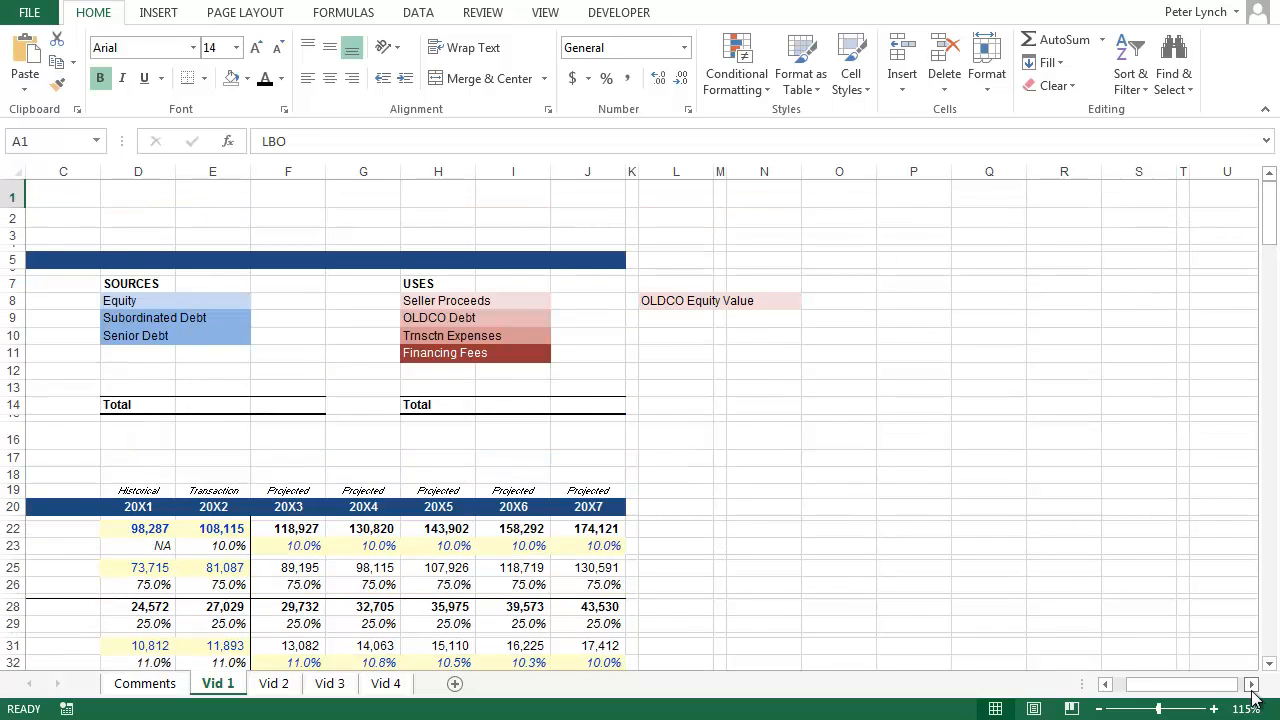
{"action": "key", "text": "ctrl+Home"}
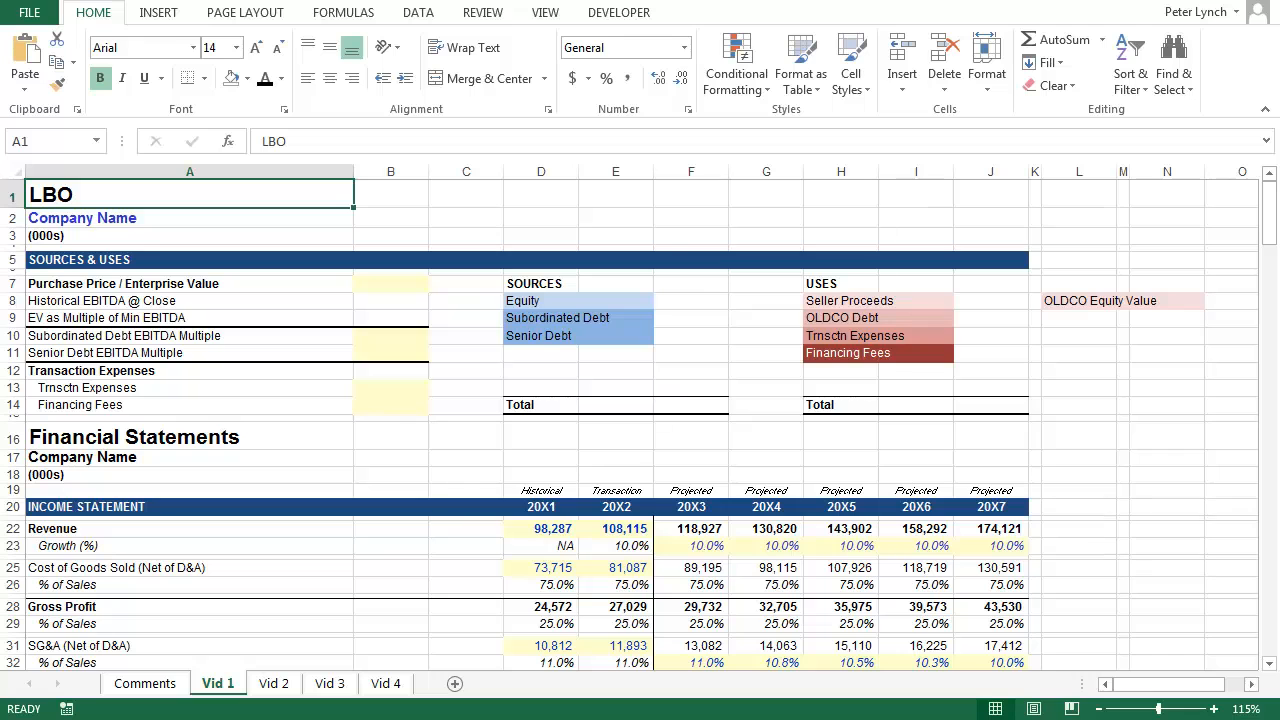
Bring the balance sheet on Vid 1 into view and set the worksheet zoom to 90%
{"action": "scroll", "coordinate": [640, 420], "scroll_direction": "down", "scroll_amount": 14}
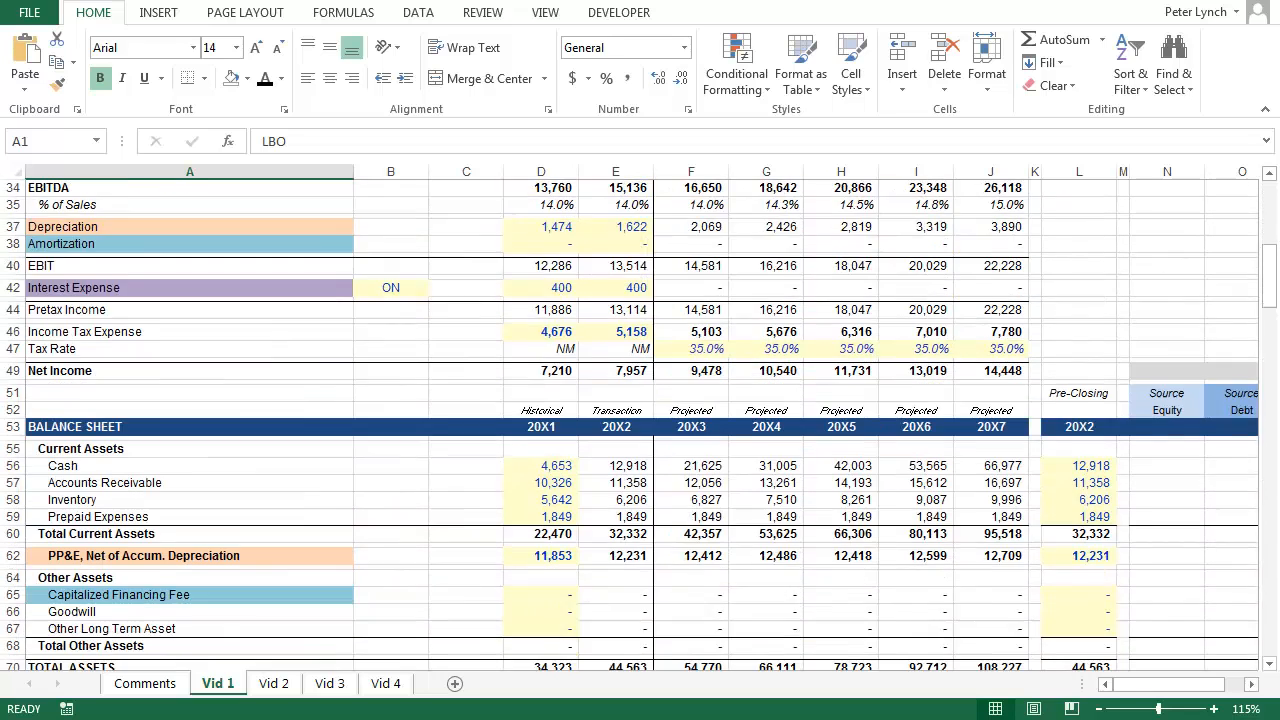
{"action": "scroll", "coordinate": [640, 420], "scroll_direction": "down", "scroll_amount": 3}
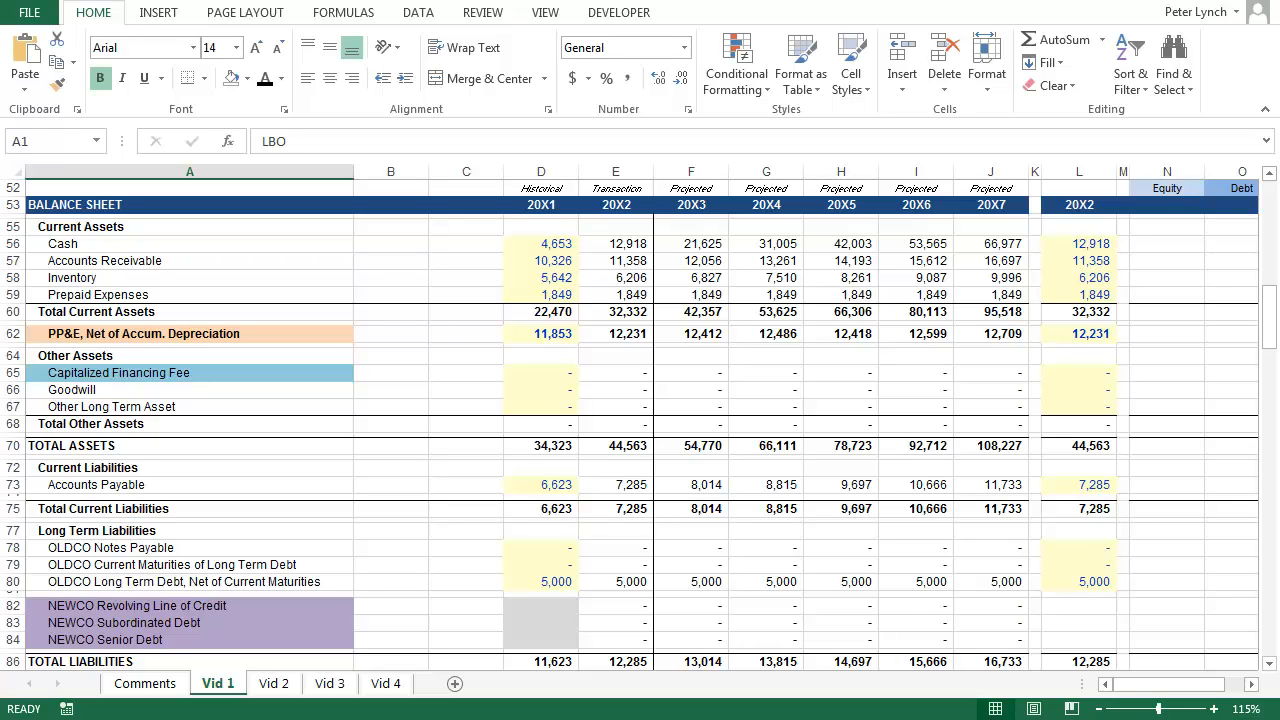
{"action": "key", "text": "alt+v"}
{"action": "type", "text": "z"}
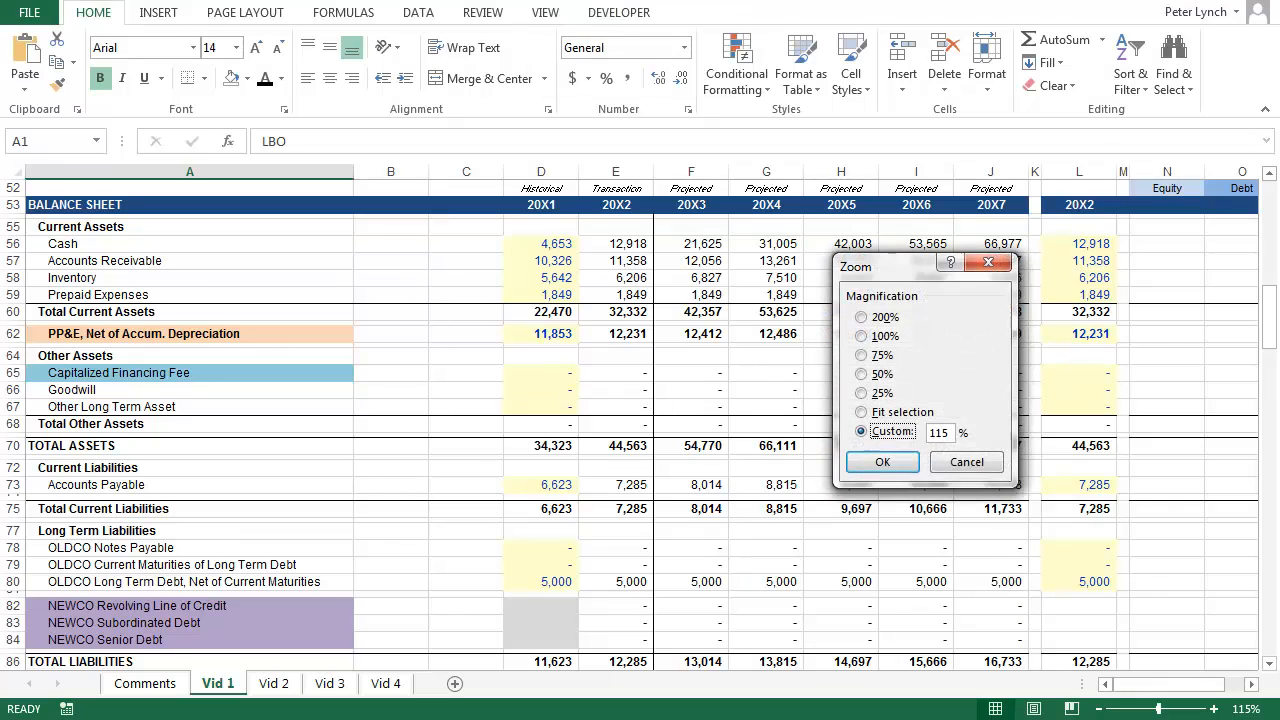
{"action": "type", "text": "90"}
{"action": "key", "text": "Return"}
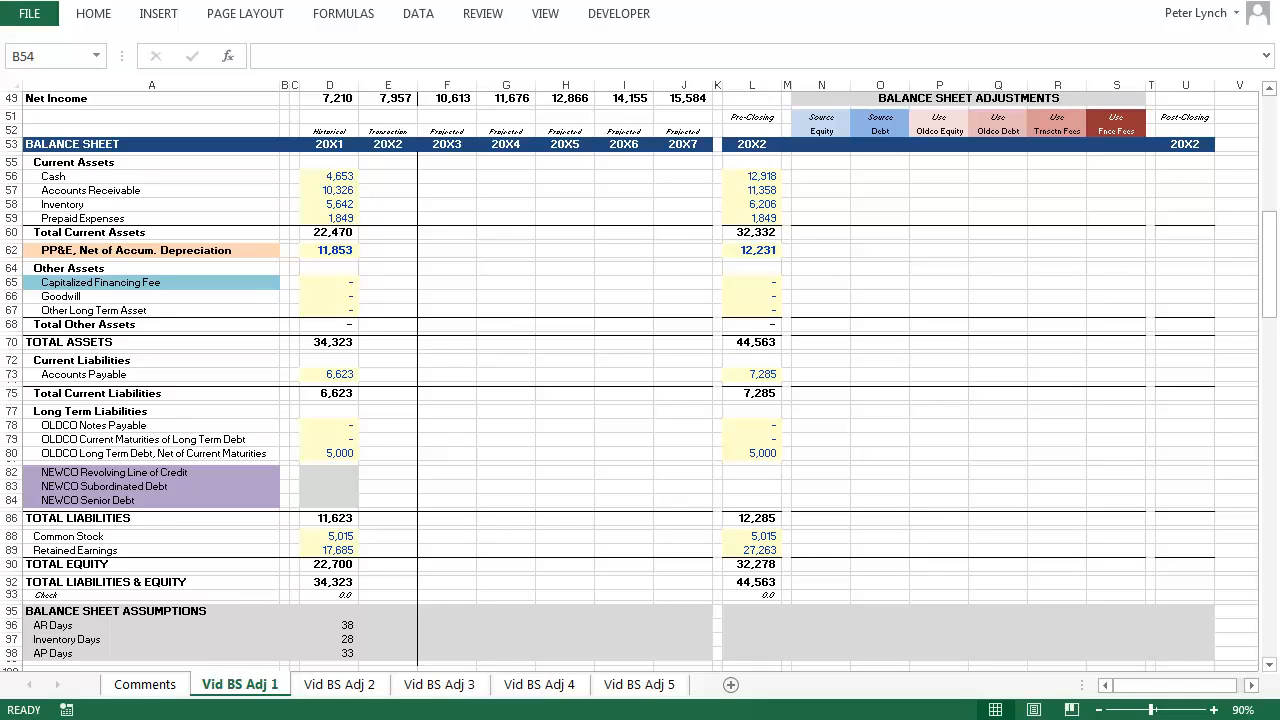
On the Vid BS Adj 2 sheet, inspect the post-closing 20X2 formulas for Cash and Accounts Receivable in U56 and U57
{"action": "key", "text": "ctrl+Page_Down"}
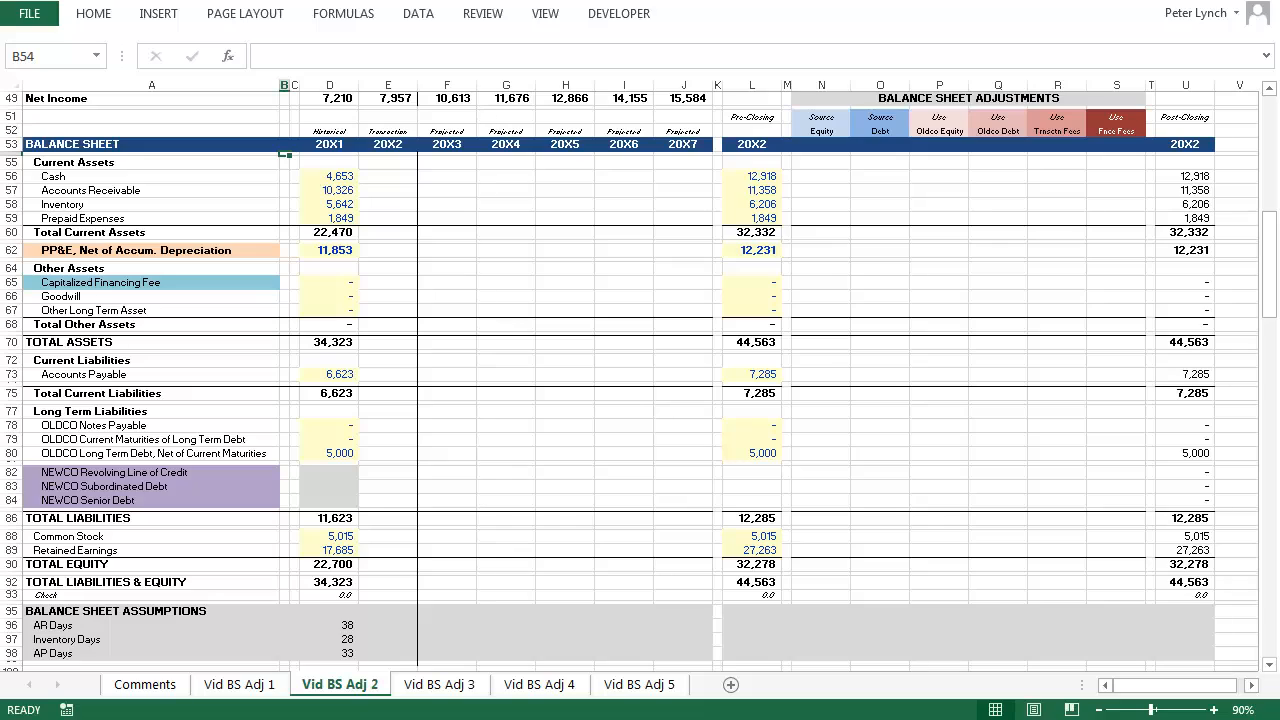
{"action": "left_click", "coordinate": [1195, 177]}
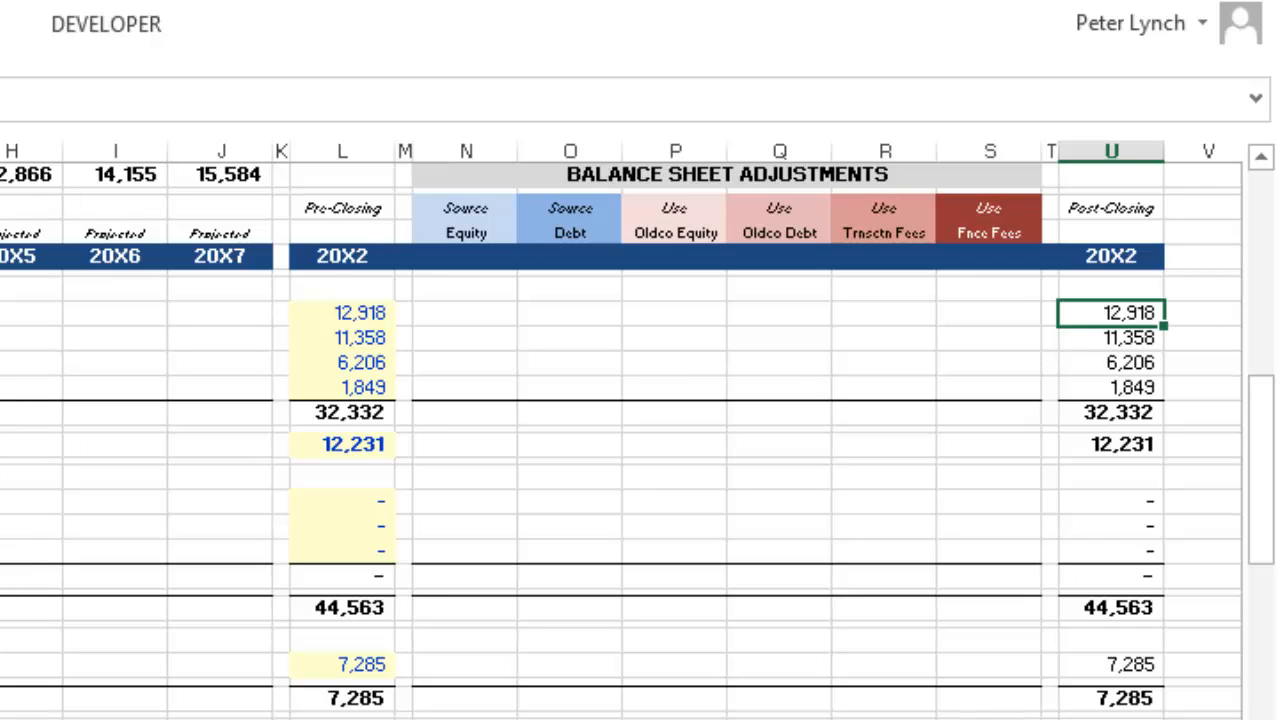
{"action": "key", "text": "F2"}
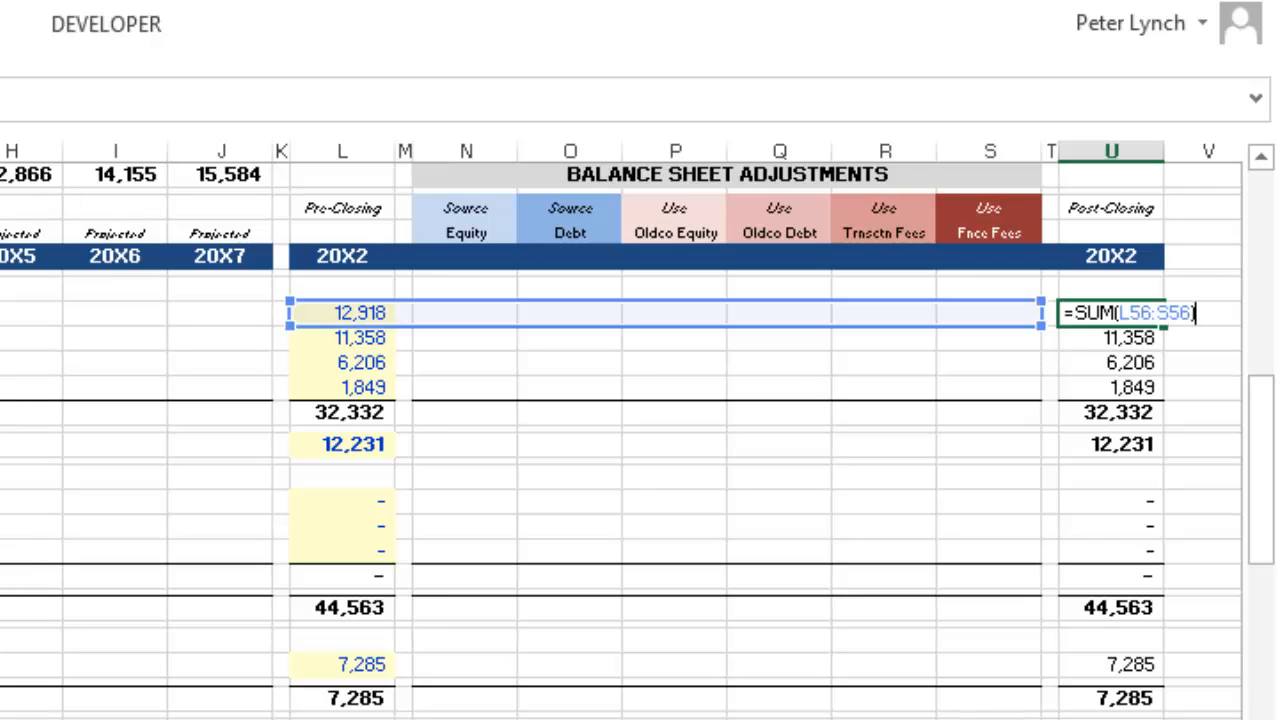
{"action": "key", "text": "Return"}
{"action": "key", "text": "F2"}
{"action": "key", "text": "Return"}
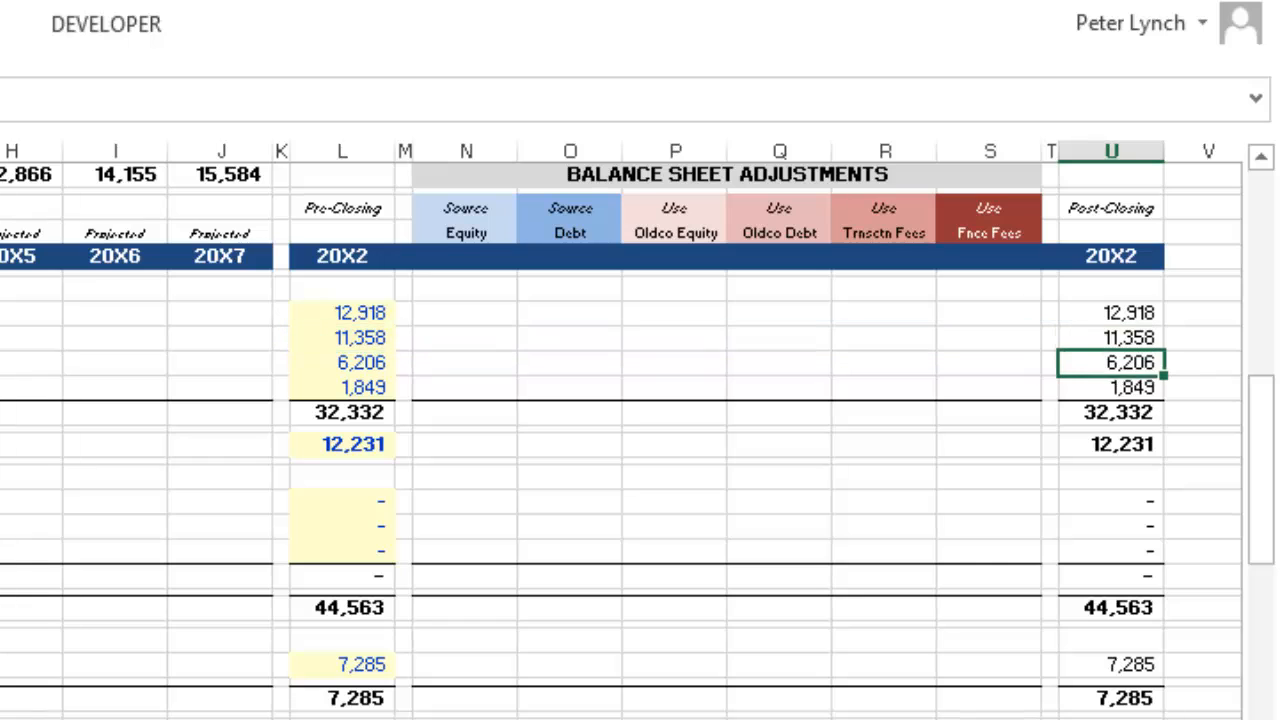
Inspect the post-closing 20X2 formulas from Inventory through PP&E in U58, U59, U60 and U62
{"action": "key", "text": "F2"}
{"action": "key", "text": "Return"}
{"action": "key", "text": "F2"}
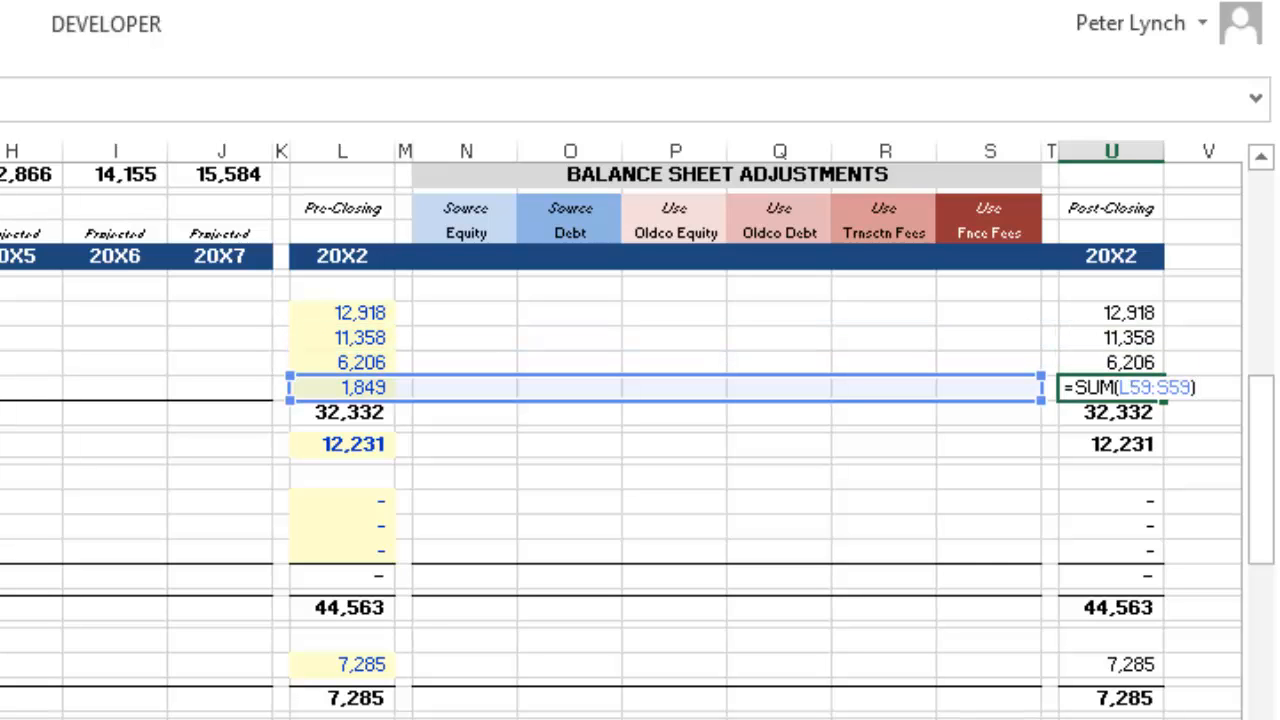
{"action": "key", "text": "Return"}
{"action": "key", "text": "F2"}
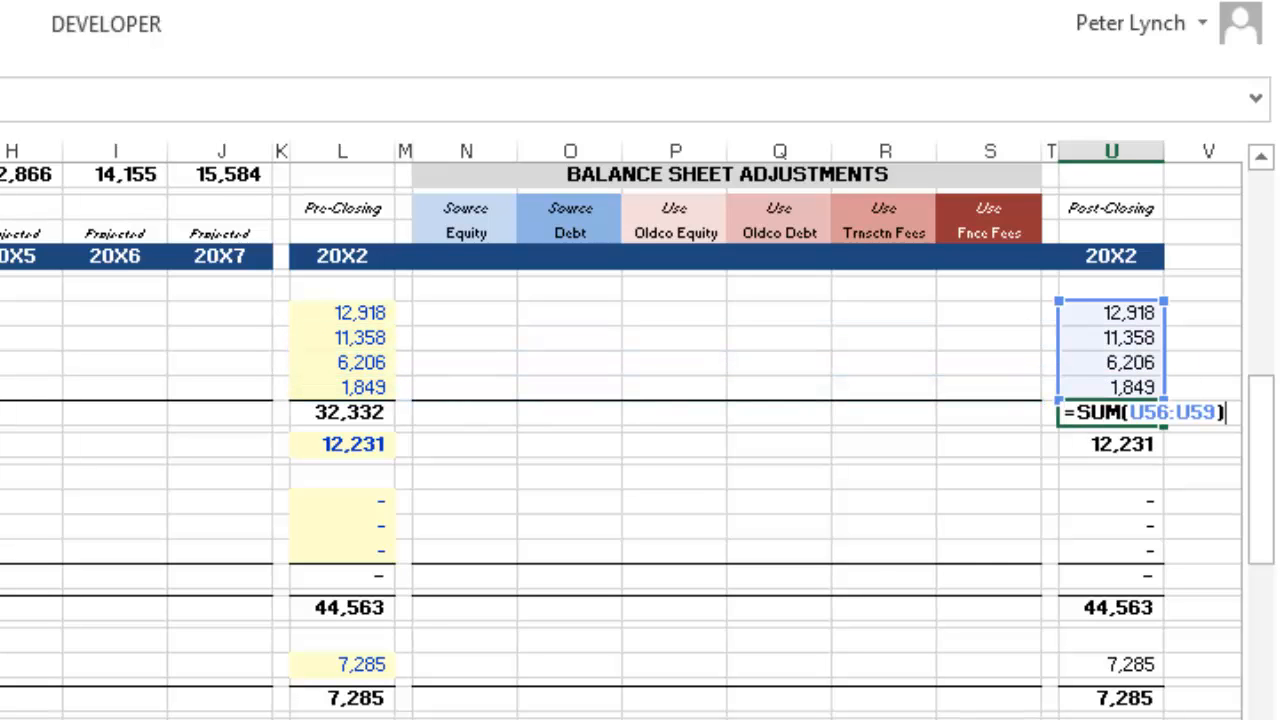
{"action": "key", "text": "Return"}
{"action": "key", "text": "F2"}
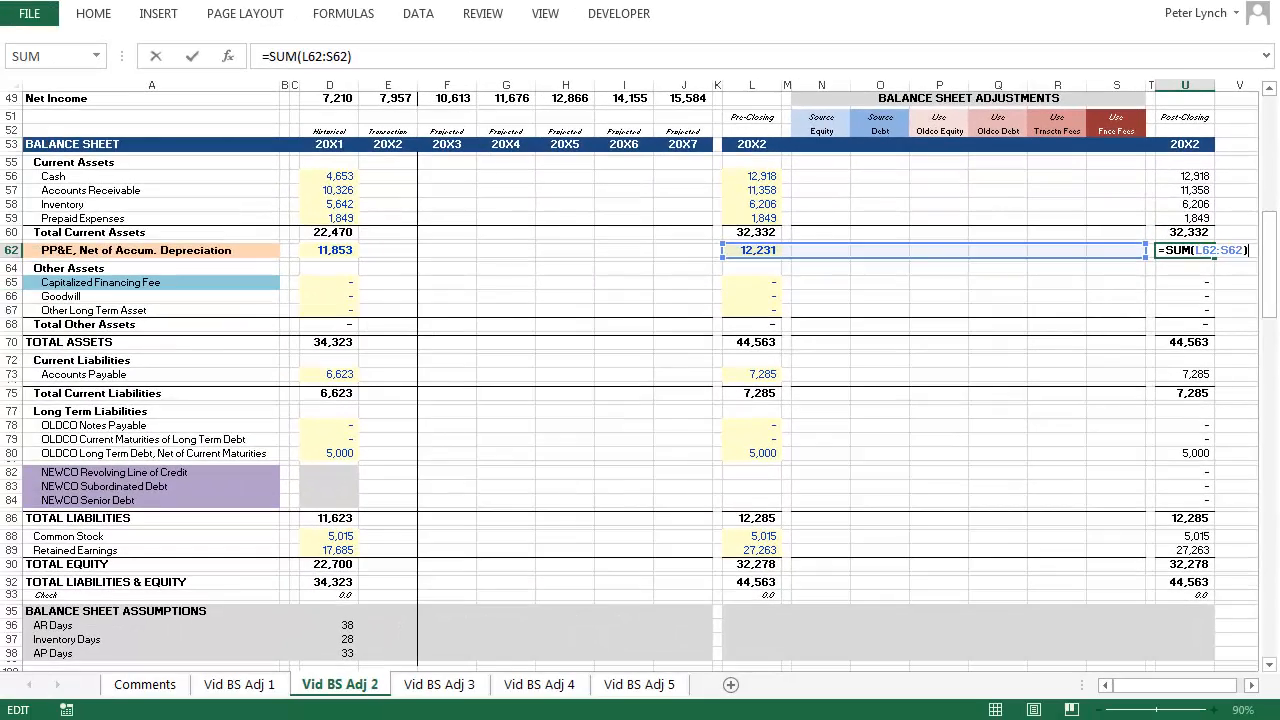
{"action": "key", "text": "Return"}
On the Vid BS Adj 3 sheet, inspect the 20X2 transaction-year formulas for Cash, Accounts Receivable and Total Current Assets in E56, E57 and E60
{"action": "key", "text": "ctrl+Page_Down"}
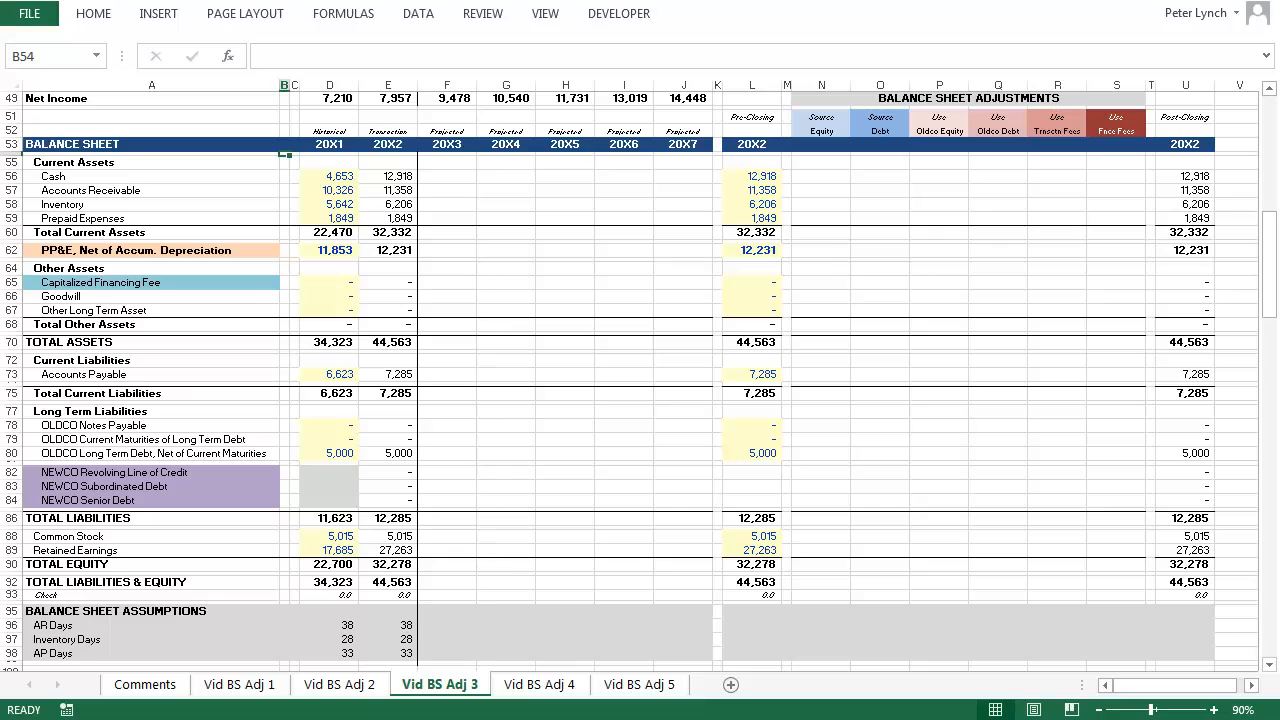
{"action": "key", "text": "Down"}
{"action": "key", "text": "Right"}
{"action": "key", "text": "Right"}
{"action": "key", "text": "Right"}
{"action": "key", "text": "Down"}
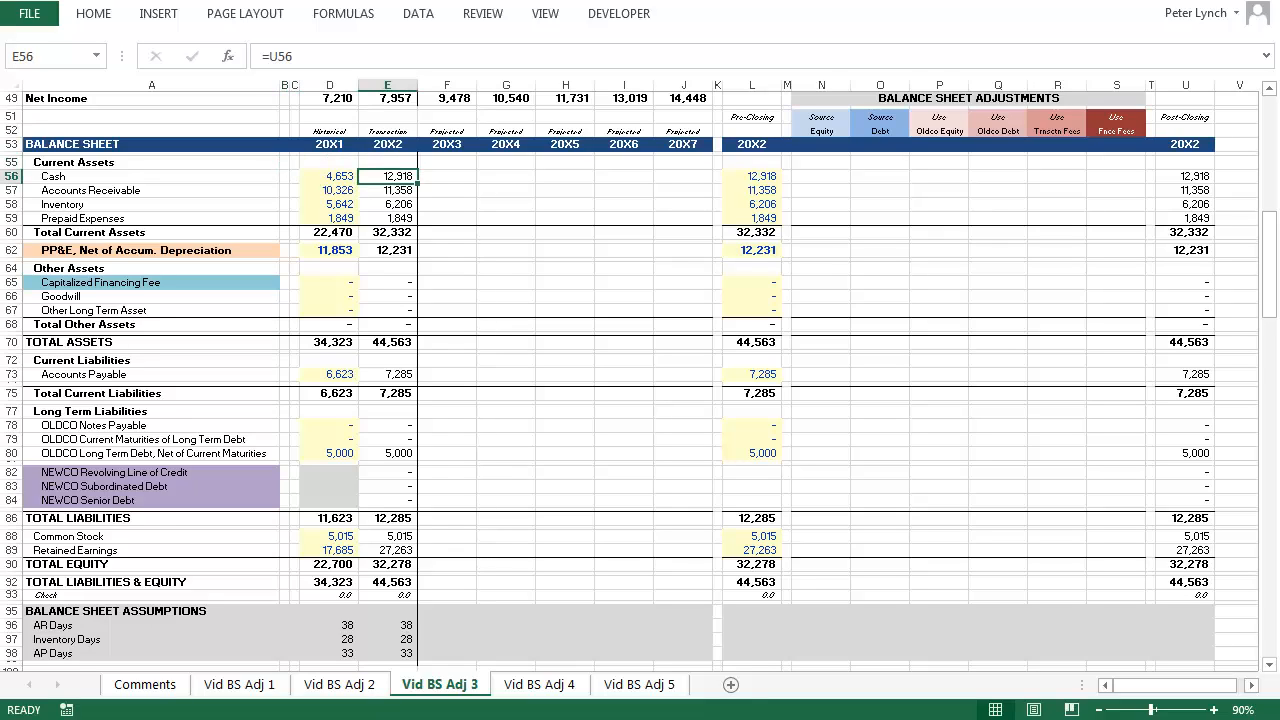
{"action": "key", "text": "F2"}
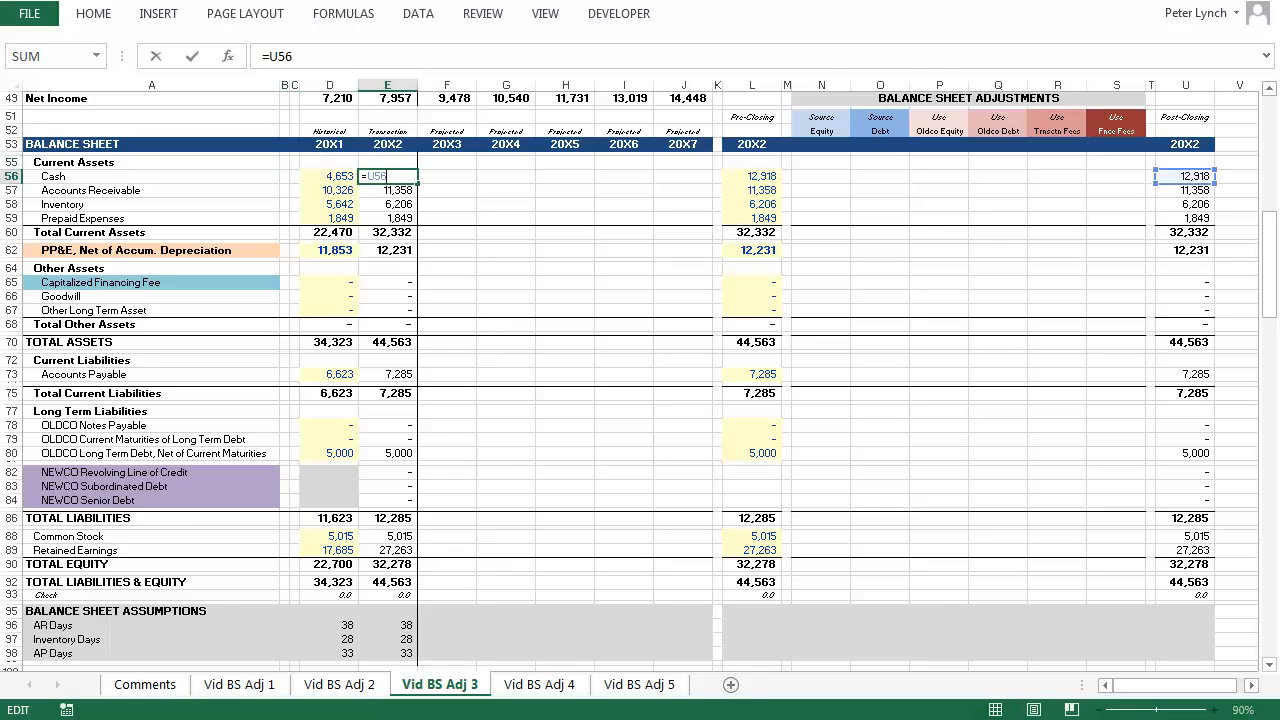
{"action": "key", "text": "Return"}
{"action": "key", "text": "F2"}
{"action": "key", "text": "Return"}
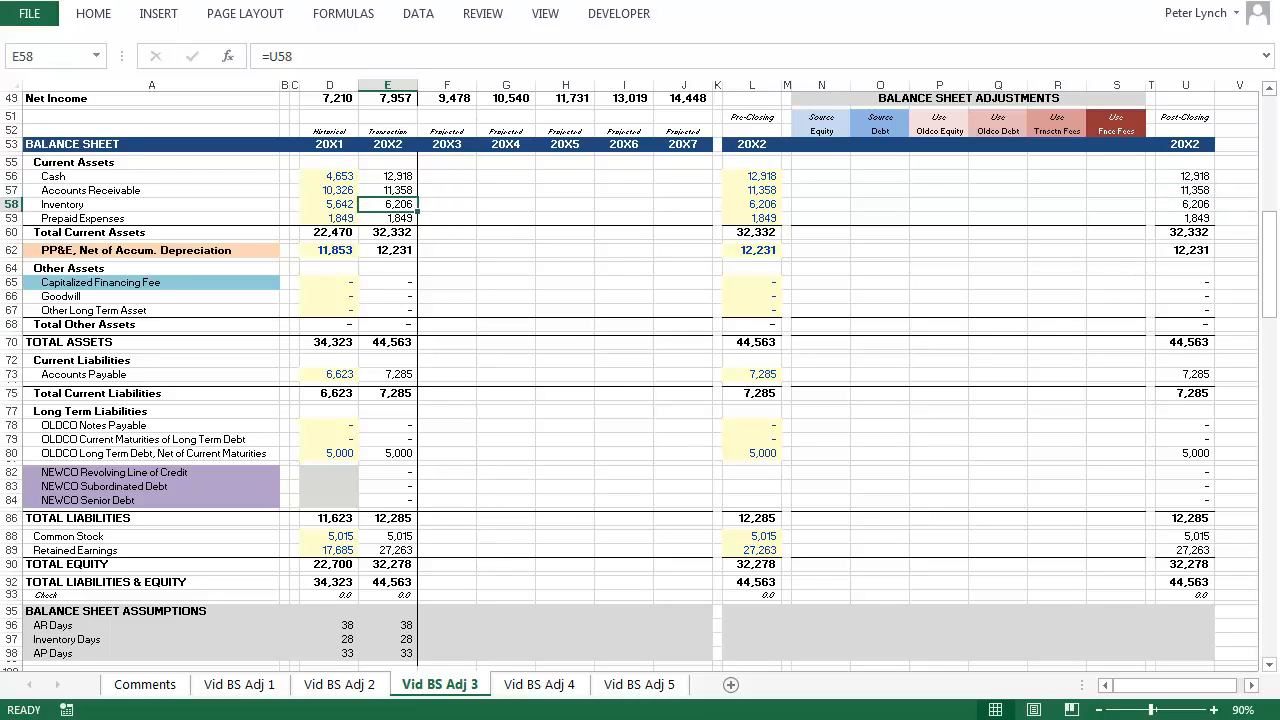
{"action": "key", "text": "Down"}
{"action": "key", "text": "Down"}
{"action": "key", "text": "F2"}
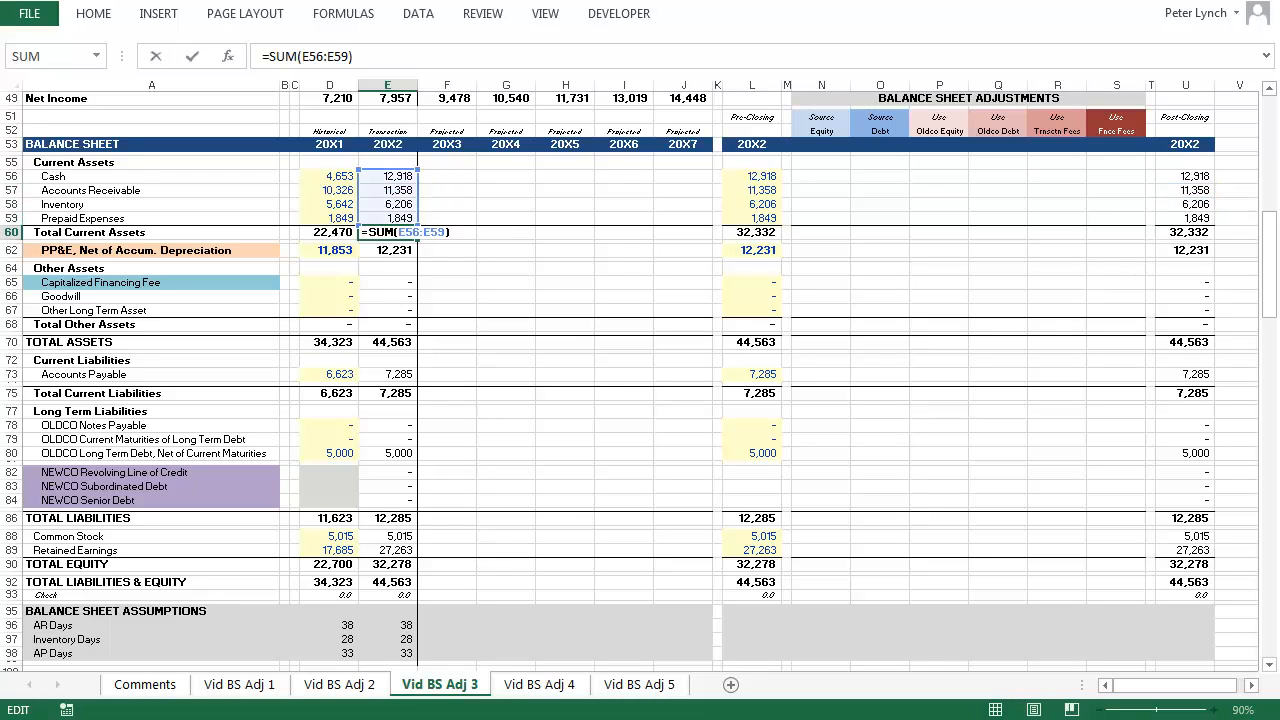
{"action": "key", "text": "Escape"}
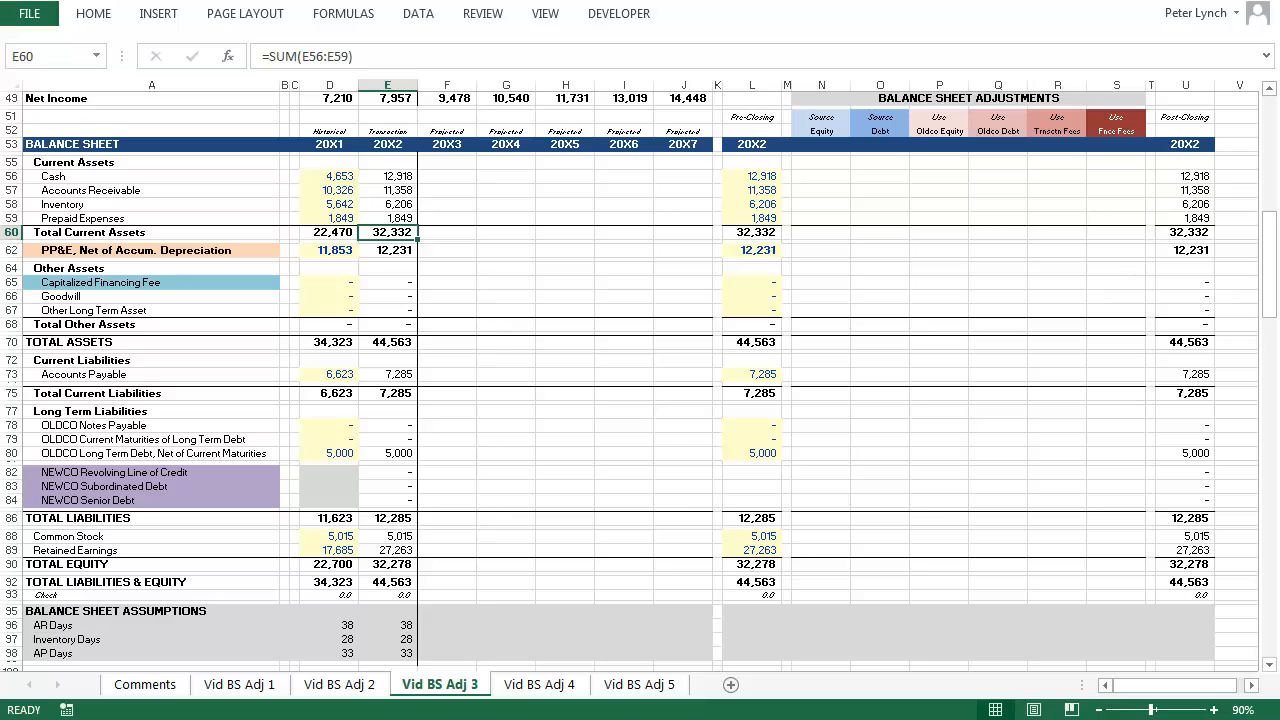
Switch to the Vid 1 worksheet and set its zoom to 115%
{"action": "key", "text": "ctrl+Page_Down"}
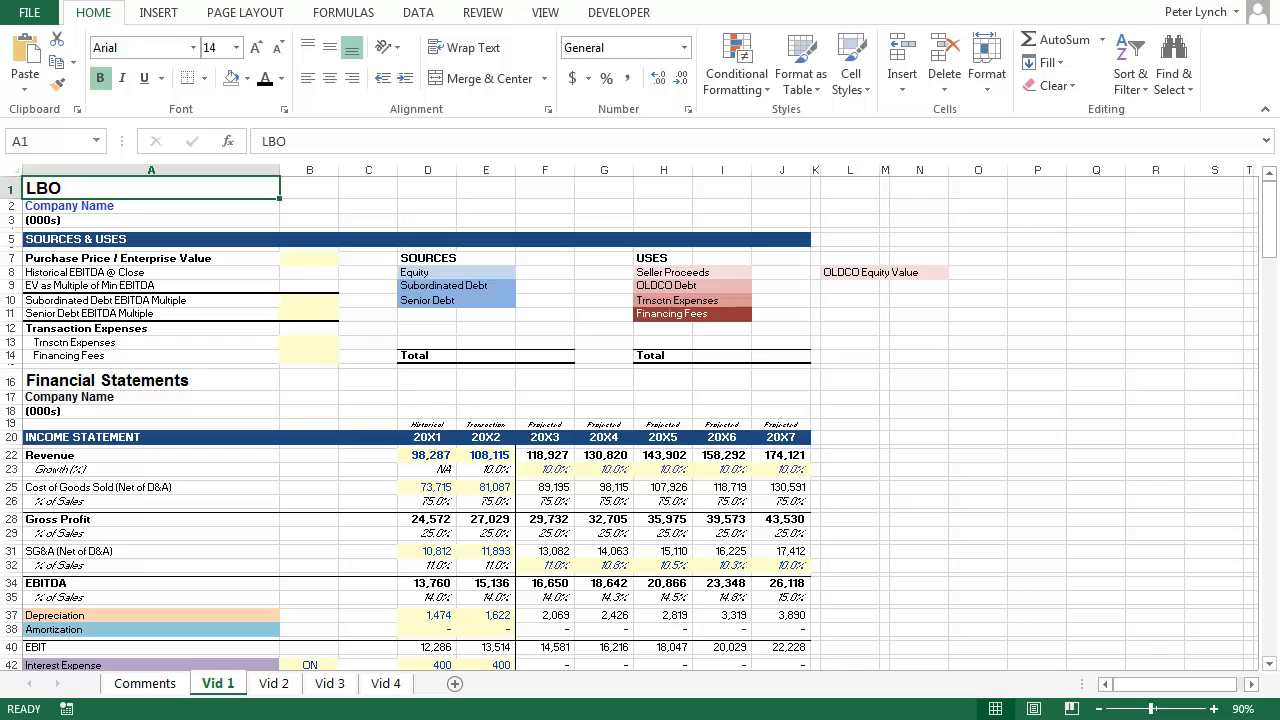
{"action": "key", "text": "alt+v"}
{"action": "type", "text": "z115"}
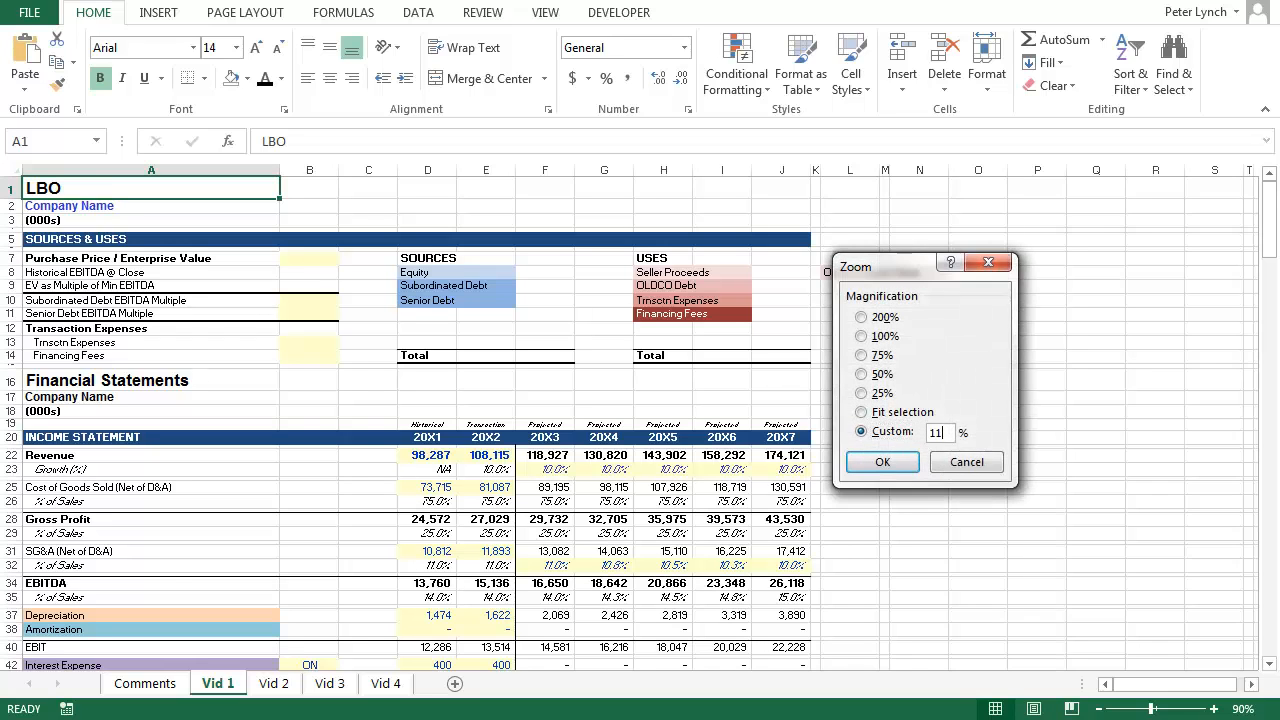
{"action": "key", "text": "Return"}
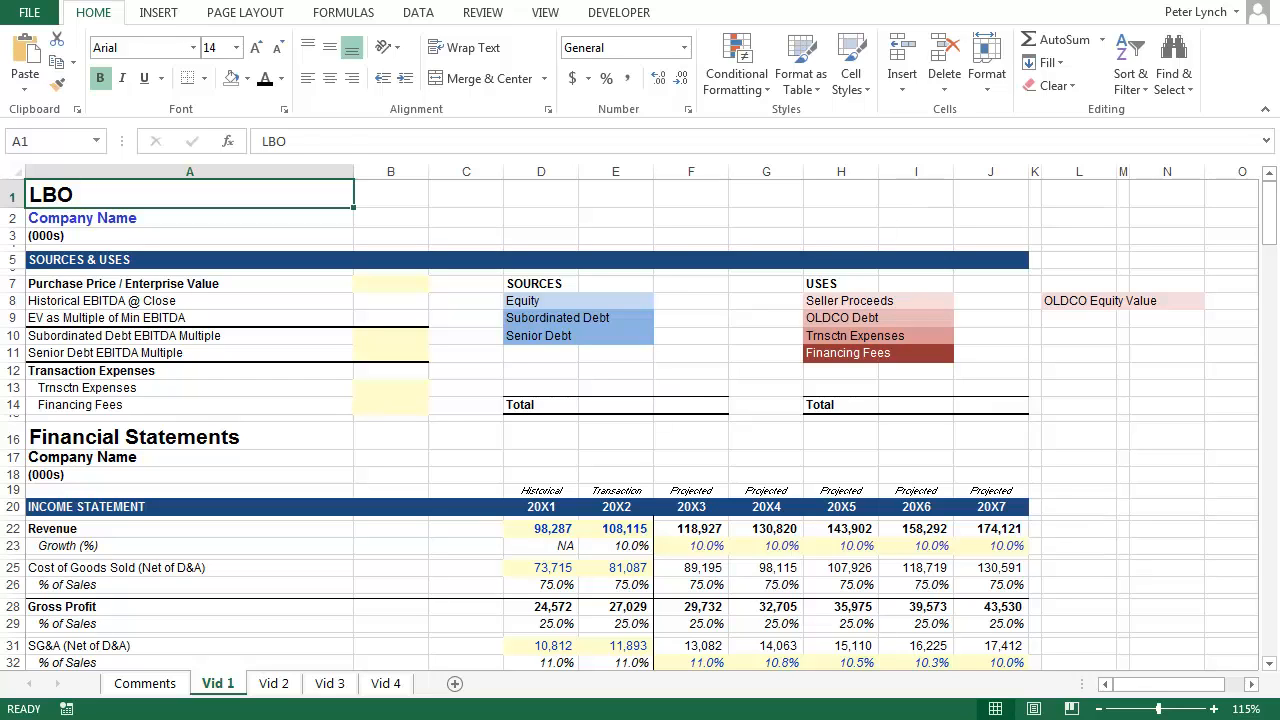
Link Historical EBITDA @ Close in B8 to the 20X2 EBITDA in E34 of the income statement
{"action": "key", "text": "Down"}
{"action": "key", "text": "Down"}
{"action": "key", "text": "Down"}
{"action": "key", "text": "Down"}
{"action": "key", "text": "Down"}
{"action": "key", "text": "Right"}
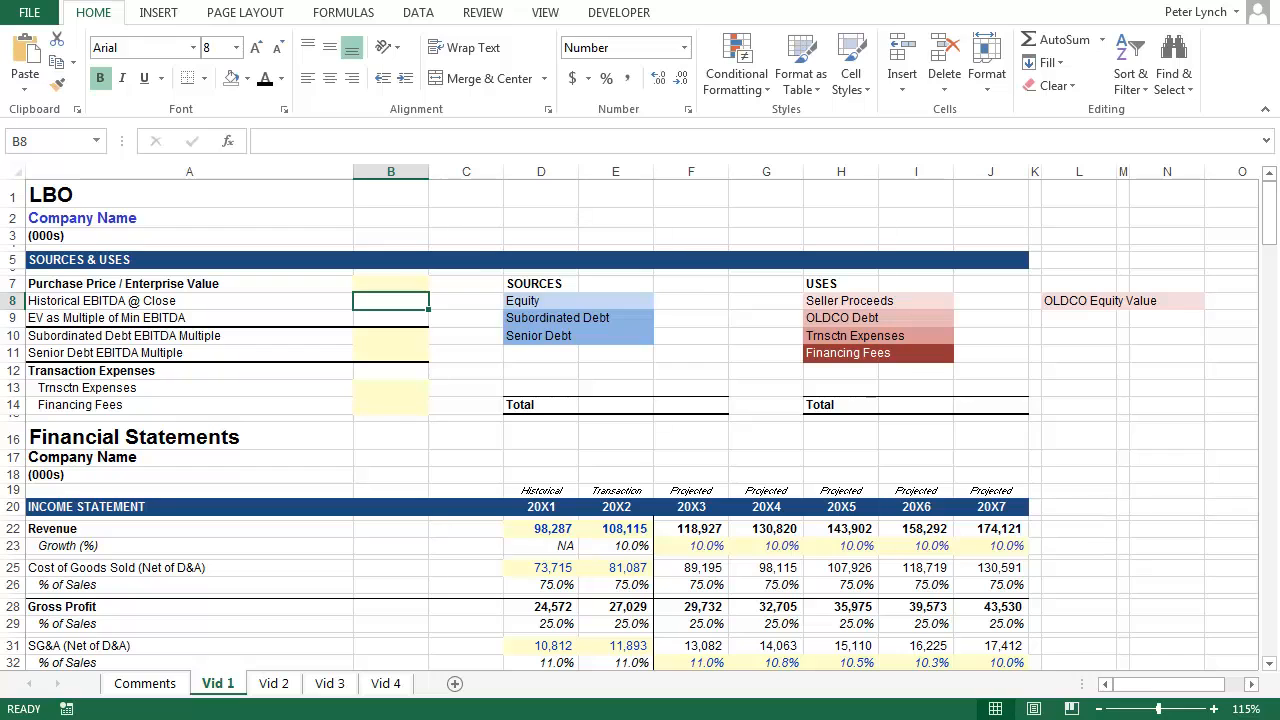
{"action": "type", "text": "="}
{"action": "scroll", "coordinate": [930, 664], "scroll_direction": "down", "scroll_amount": 4}
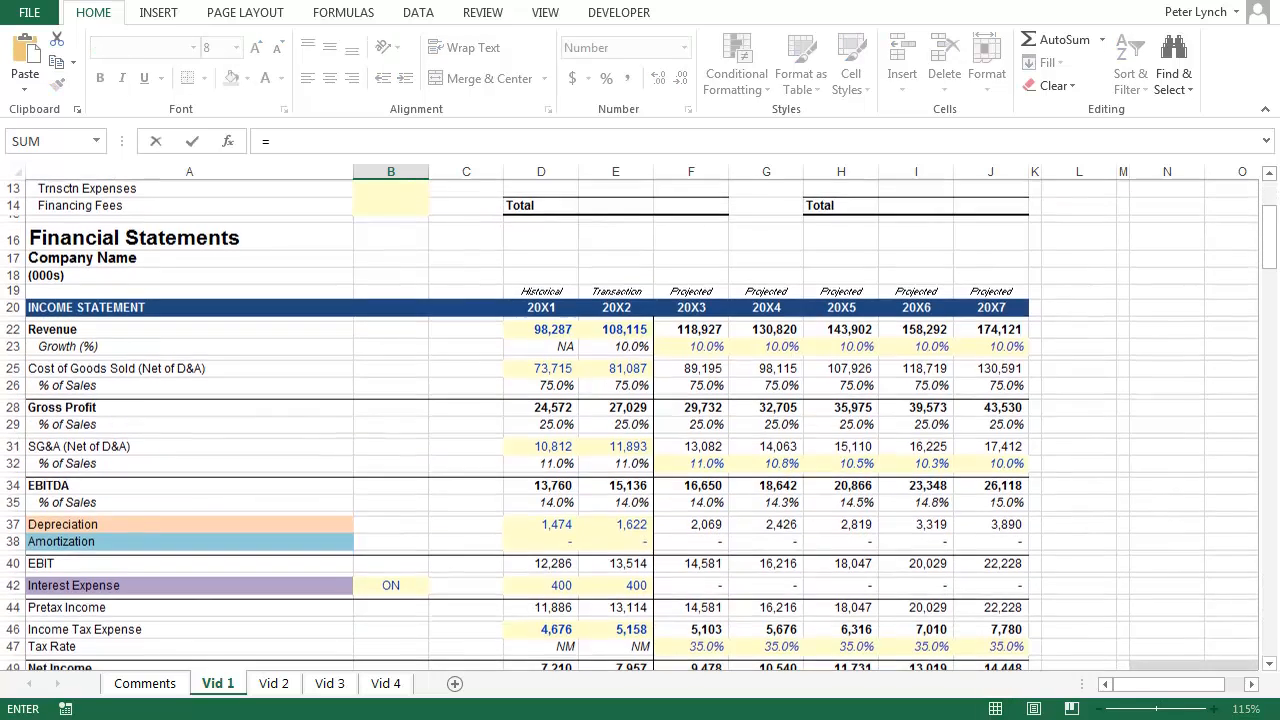
{"action": "left_click", "coordinate": [628, 488]}
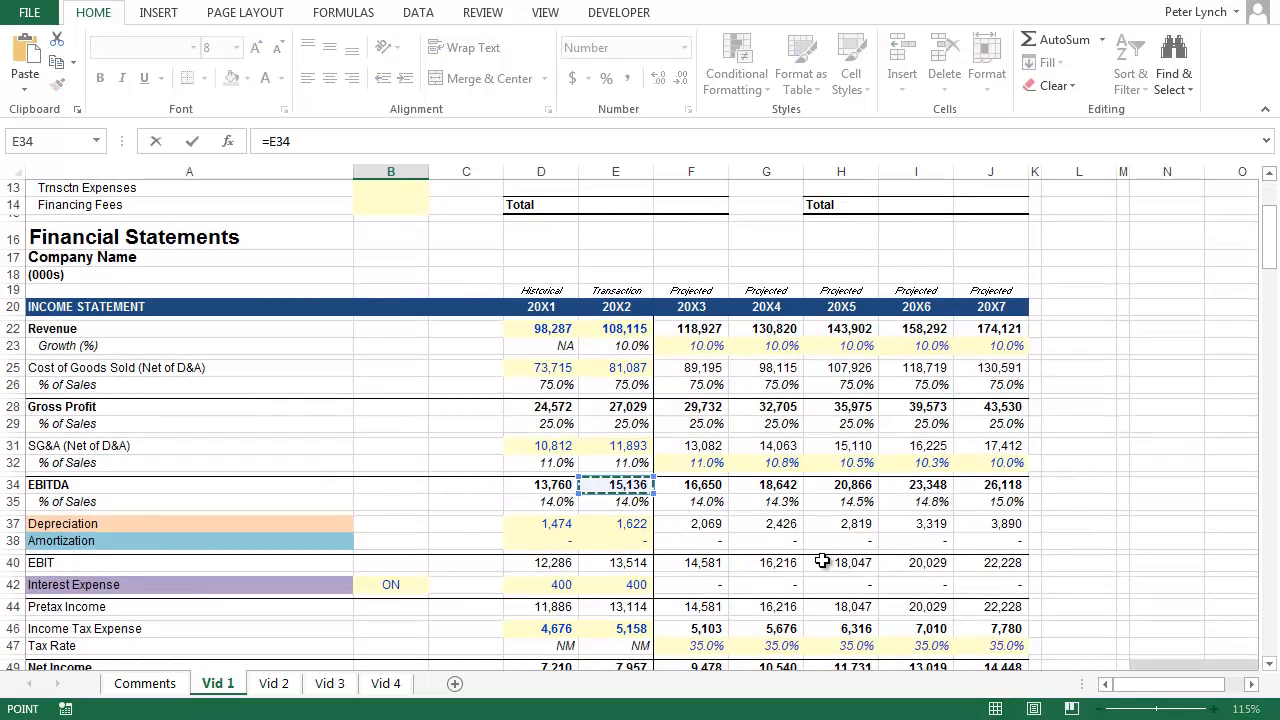
{"action": "key", "text": "Return"}
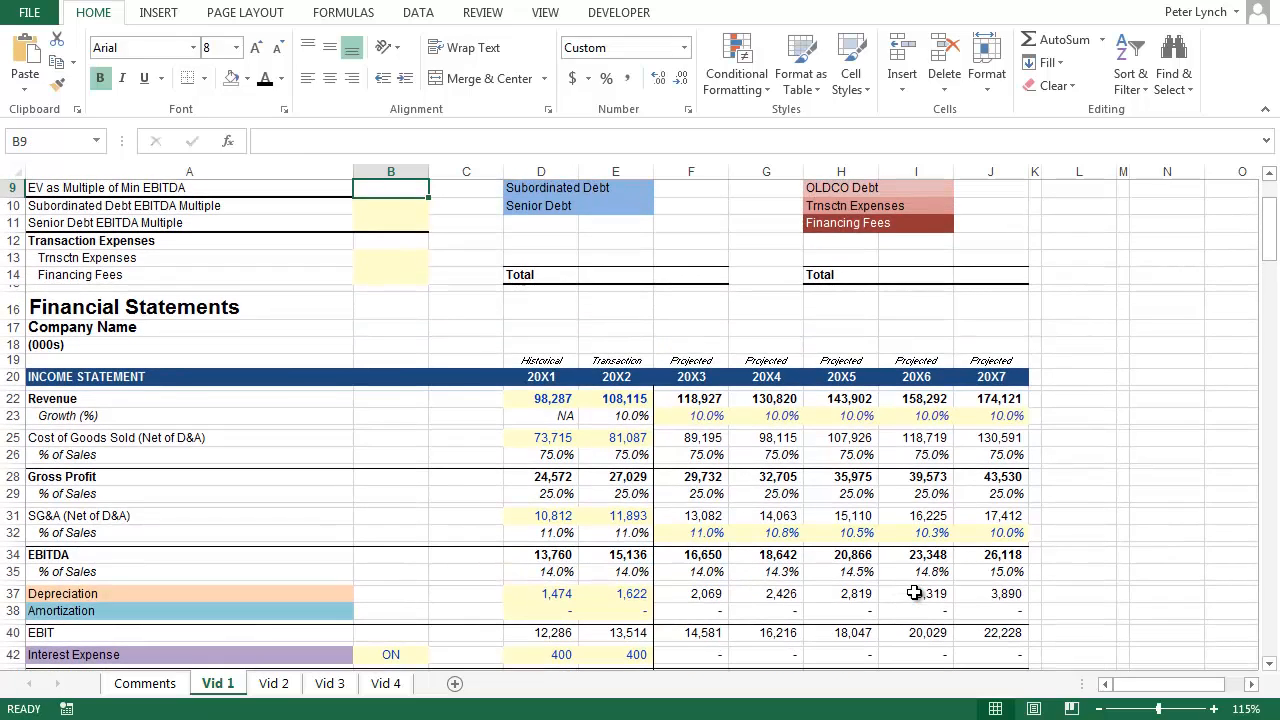
Enter 100000 as the Purchase Price / Enterprise Value in B7
{"action": "key", "text": "Up"}
{"action": "key", "text": "Up"}
{"action": "key", "text": "Up"}
{"action": "key", "text": "Up"}
{"action": "key", "text": "Up"}
{"action": "key", "text": "Up"}
{"action": "key", "text": "Up"}
{"action": "key", "text": "Up"}
{"action": "key", "text": "Down"}
{"action": "key", "text": "Down"}
{"action": "key", "text": "Down"}
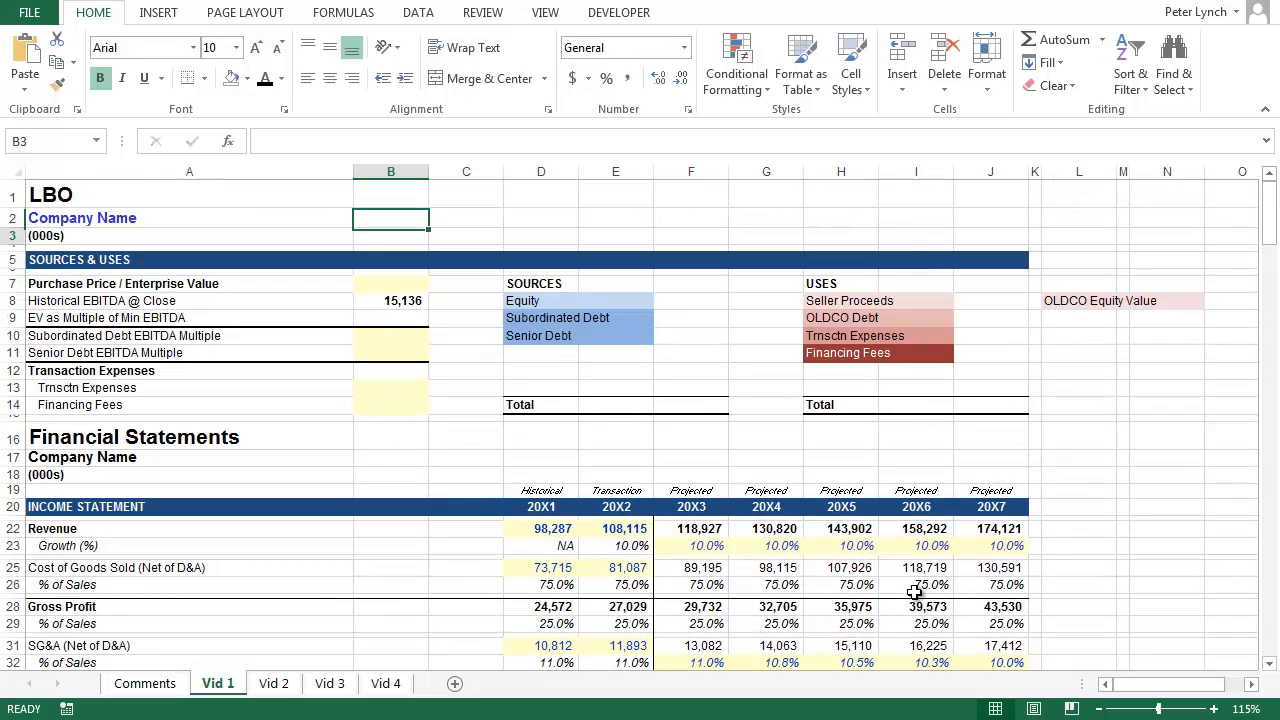
{"action": "key", "text": "Down"}
{"action": "key", "text": "Down"}
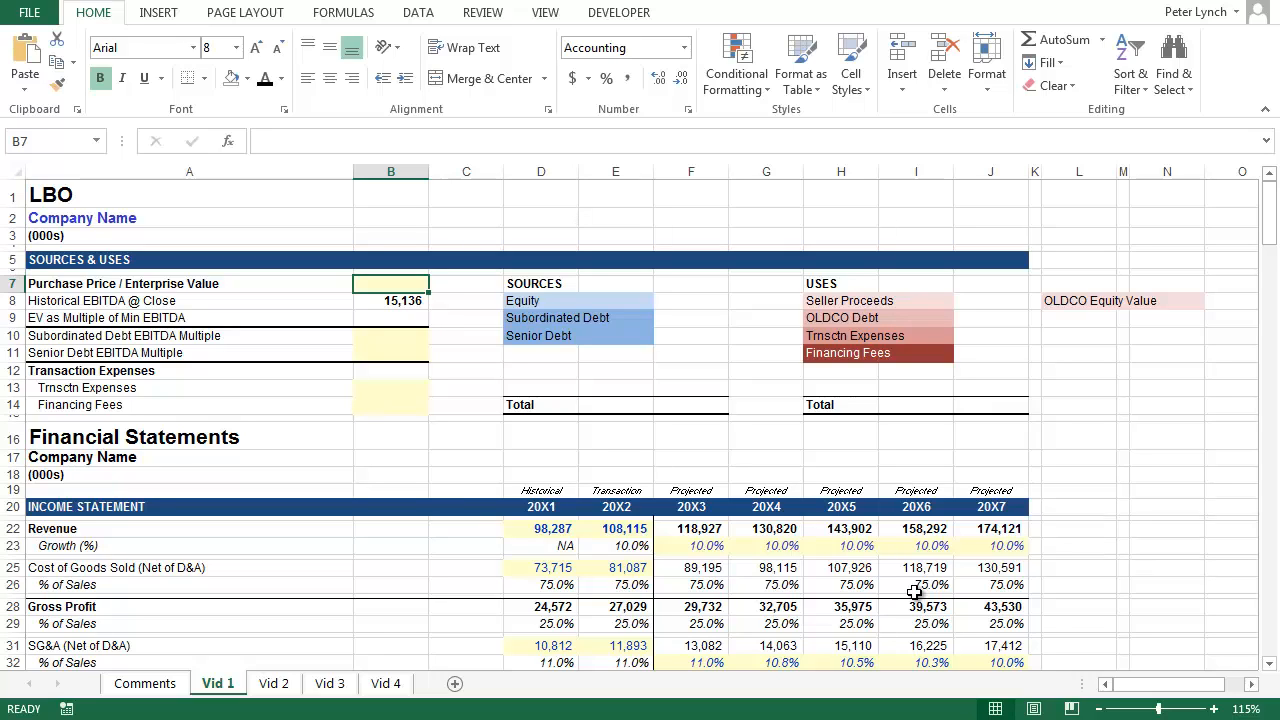
{"action": "type", "text": "100000"}
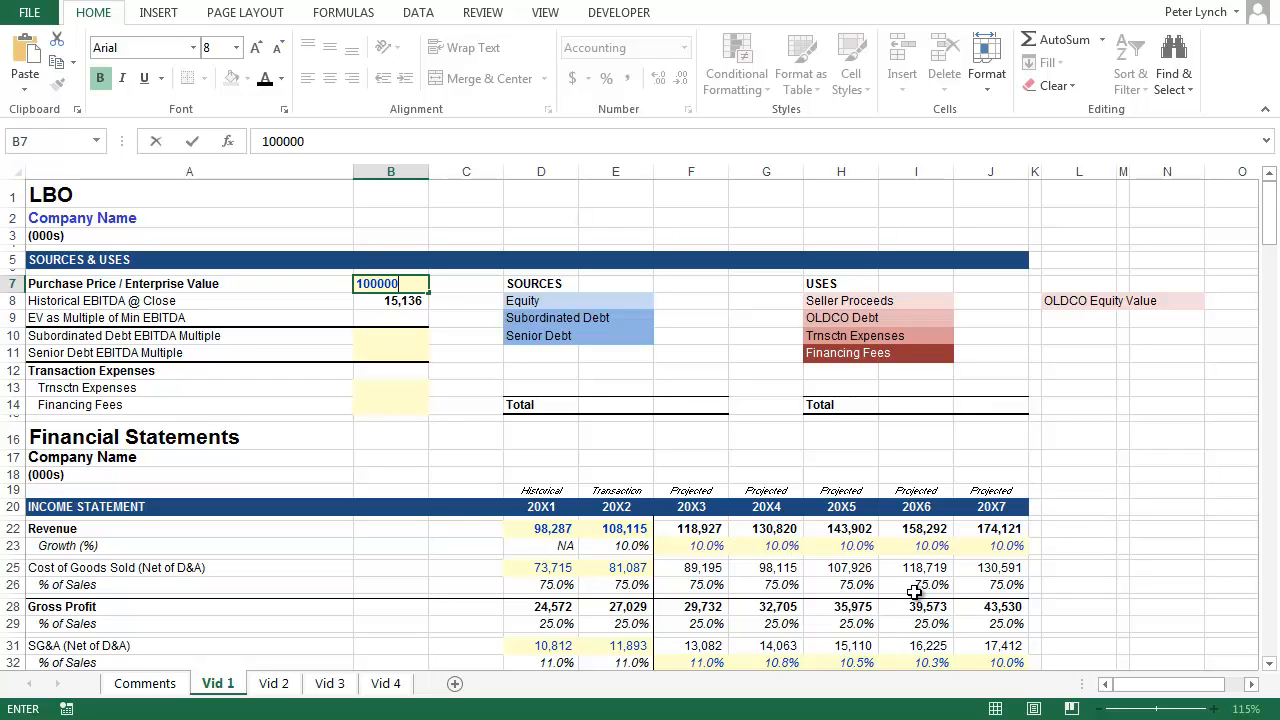
{"action": "key", "text": "Return"}
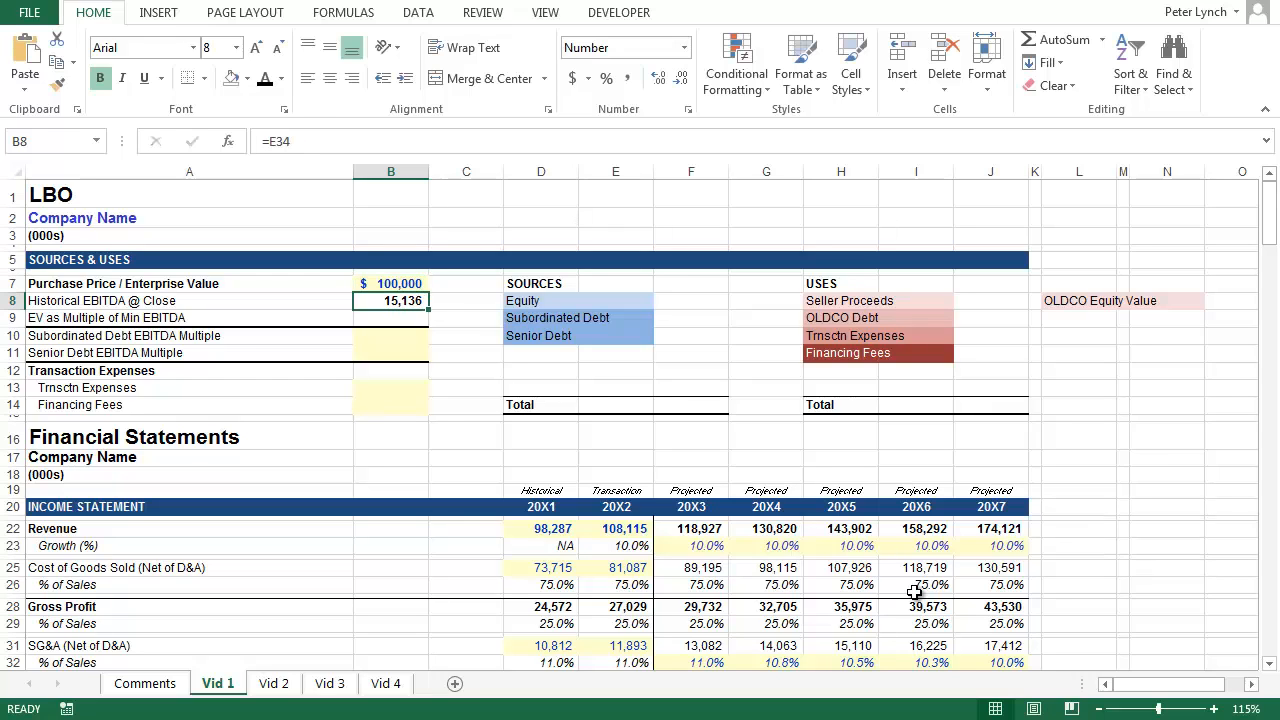
Calculate EV as Multiple of Min EBITDA in B9 by dividing the purchase price by historical EBITDA, =B7/B8
{"action": "key", "text": "Down"}
{"action": "type", "text": "="}
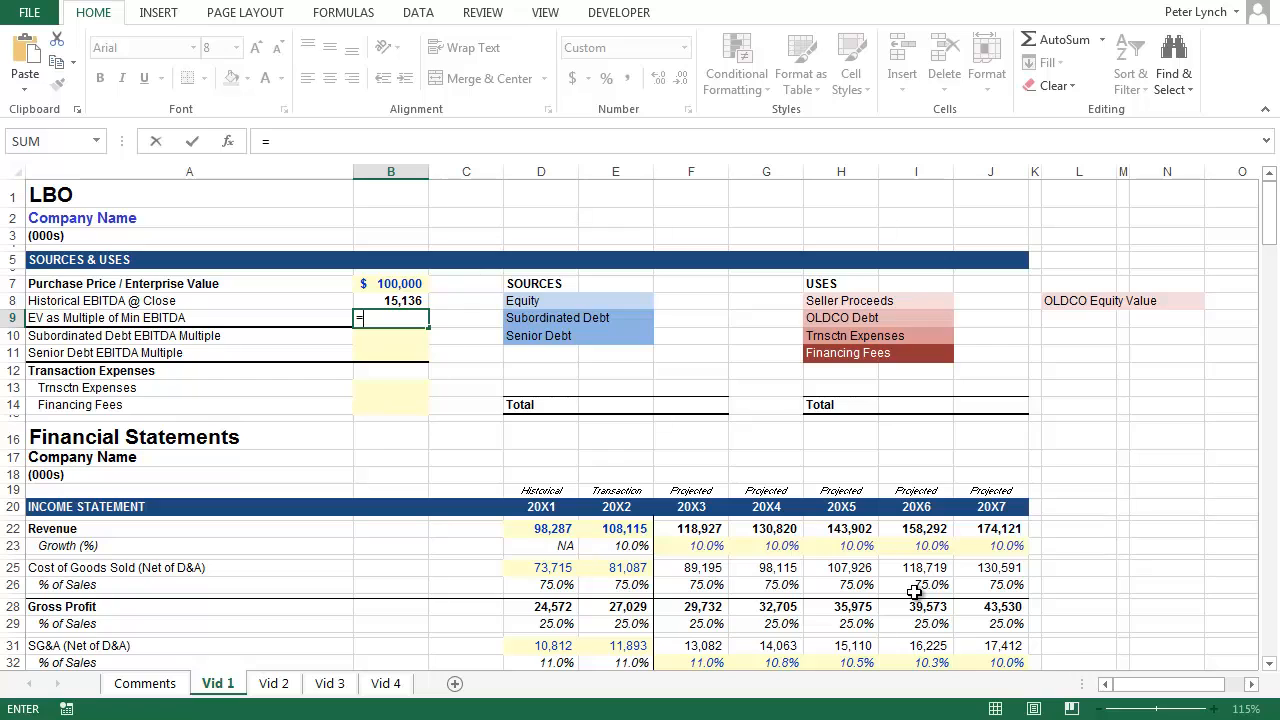
{"action": "key", "text": "Up"}
{"action": "key", "text": "Up"}
{"action": "type", "text": "/"}
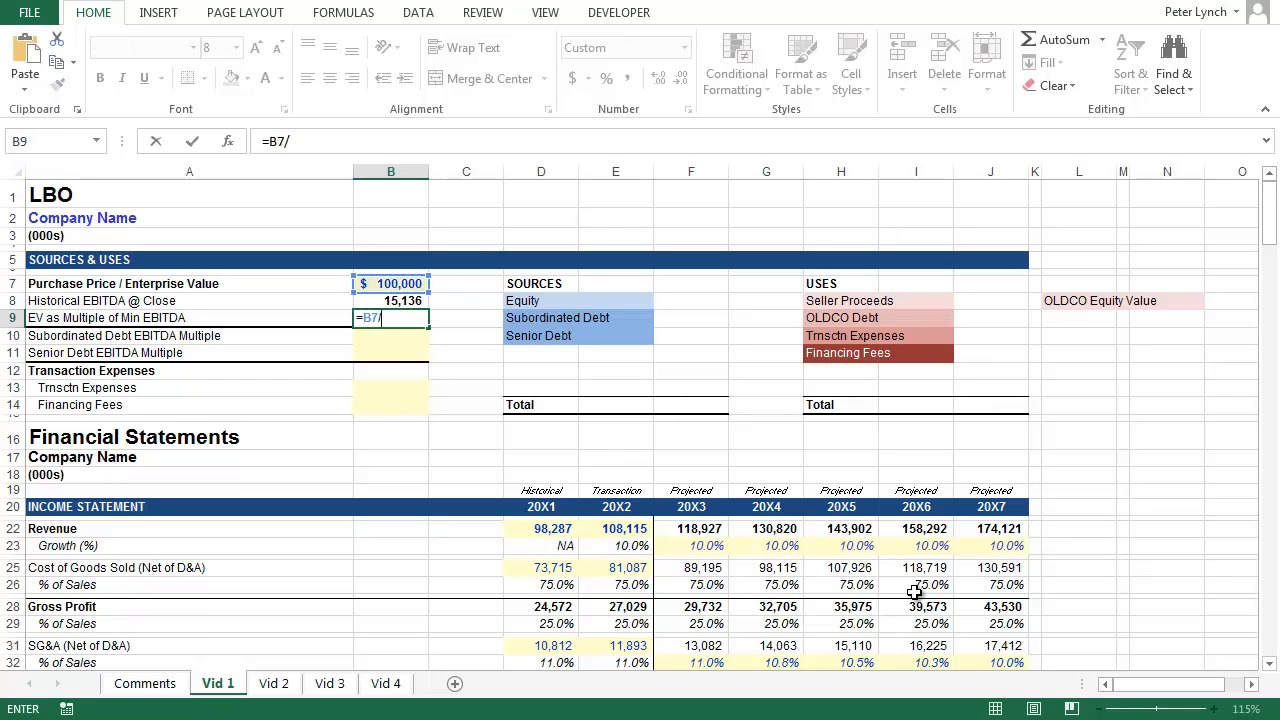
{"action": "key", "text": "Up"}
{"action": "key", "text": "Return"}
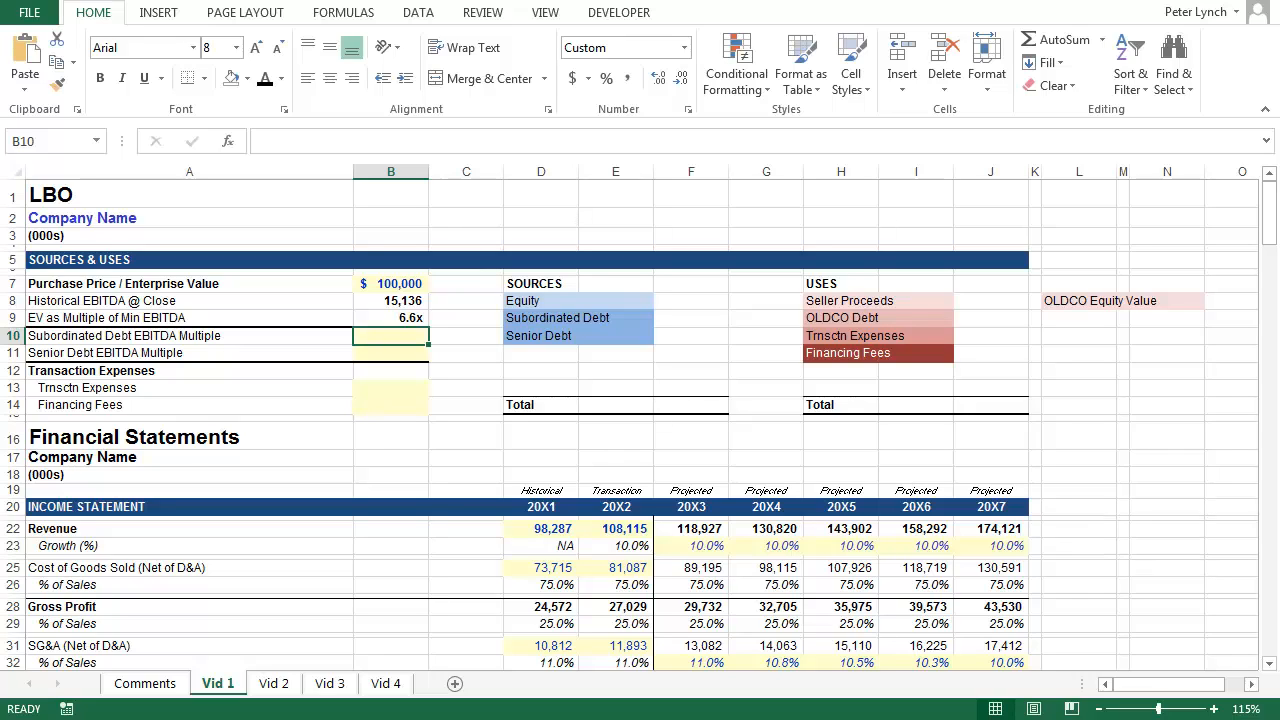
Set the Subordinated Debt EBITDA Multiple in B10 to 2.5 and the Senior Debt EBITDA Multiple in B11 to 1.5
{"action": "type", "text": "2.5"}
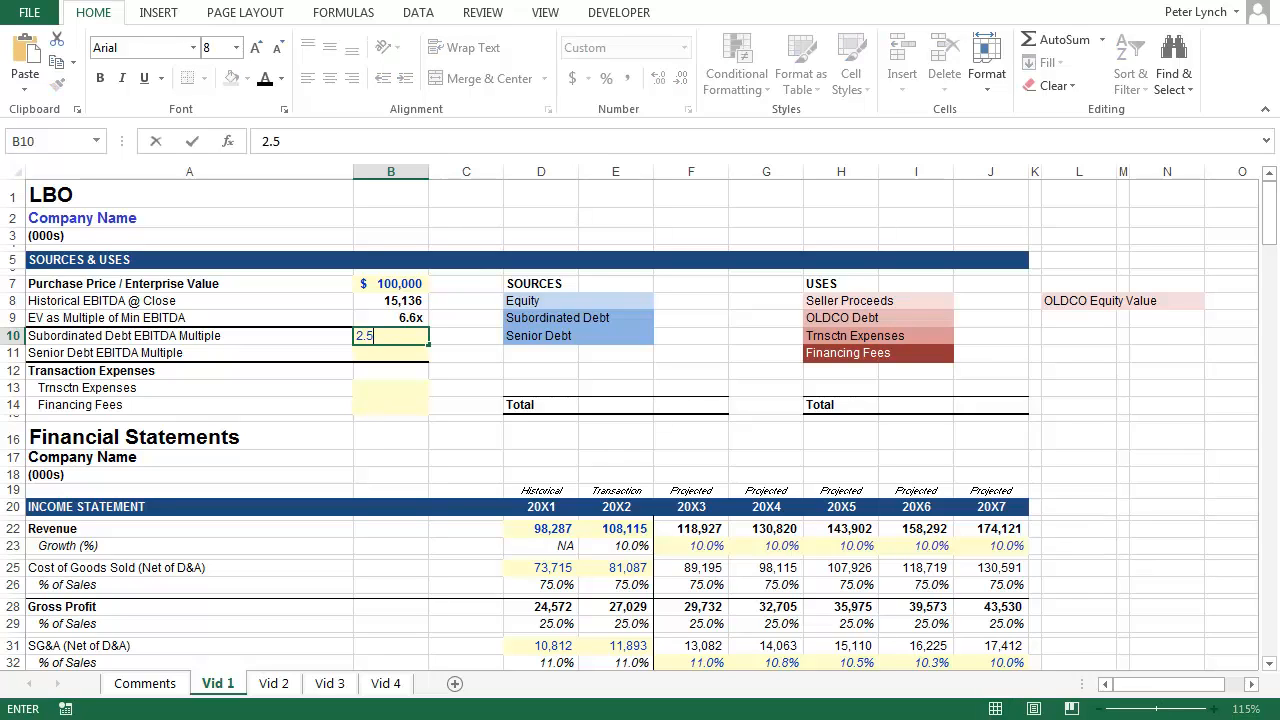
{"action": "key", "text": "Return"}
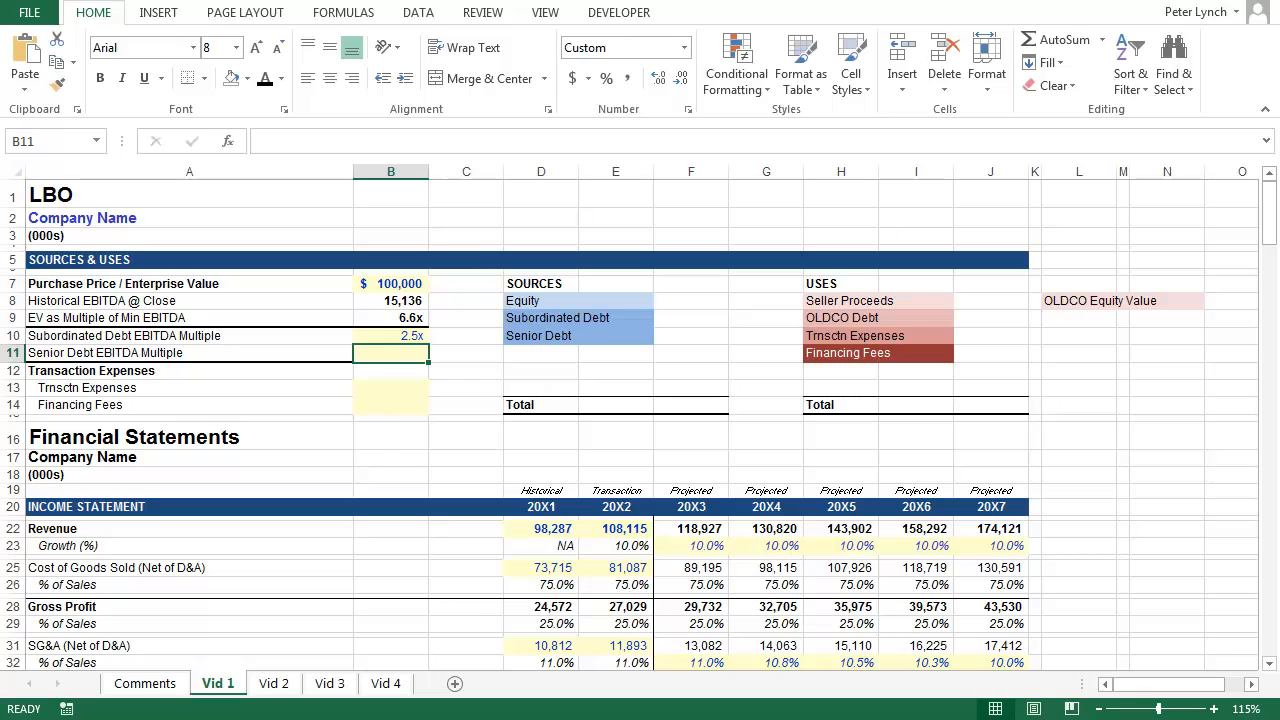
{"action": "type", "text": "1.5"}
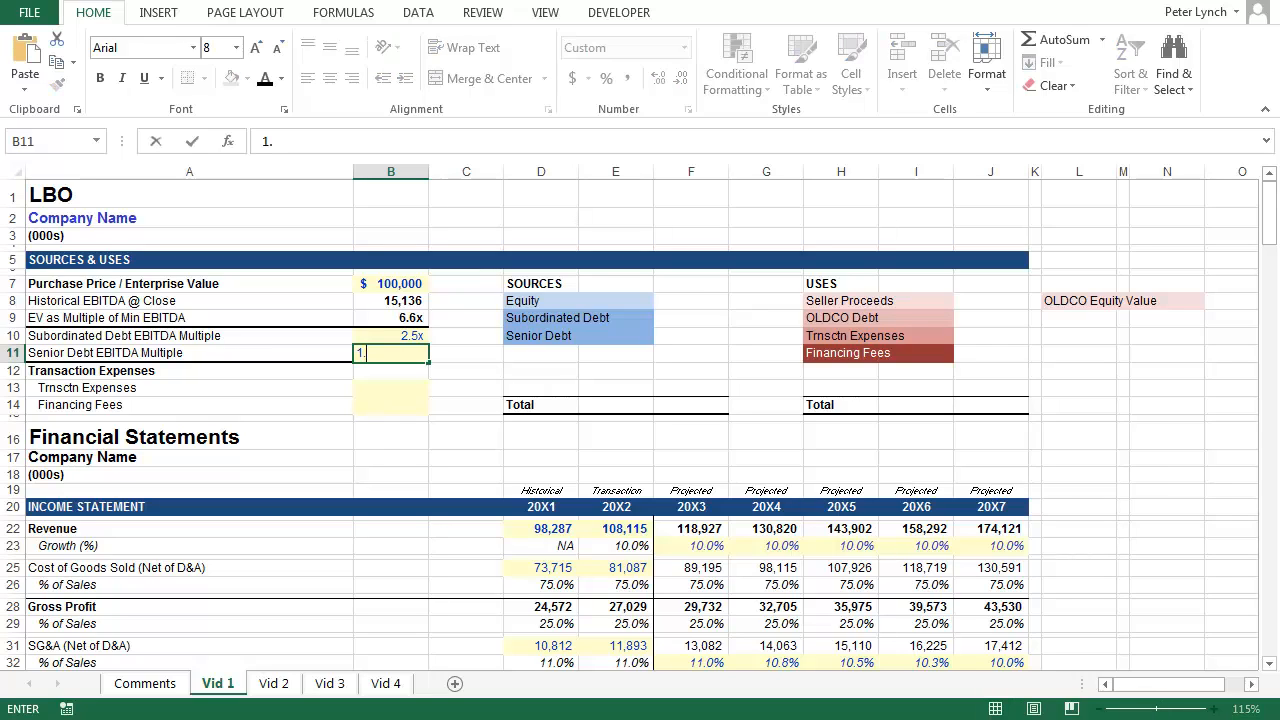
{"action": "key", "text": "Return"}
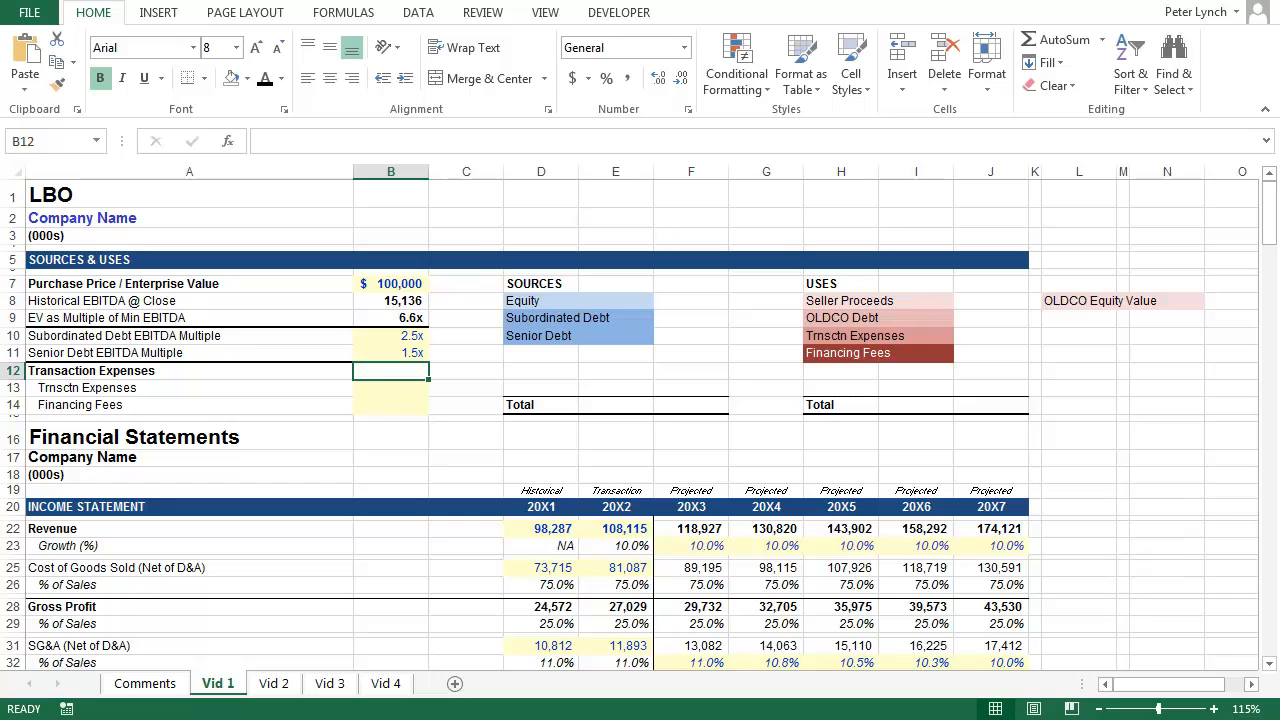
Enter 1000 for Trnsctn Expenses in B13 and 1000 for Financing Fees in B14
{"action": "left_click", "coordinate": [391, 388]}
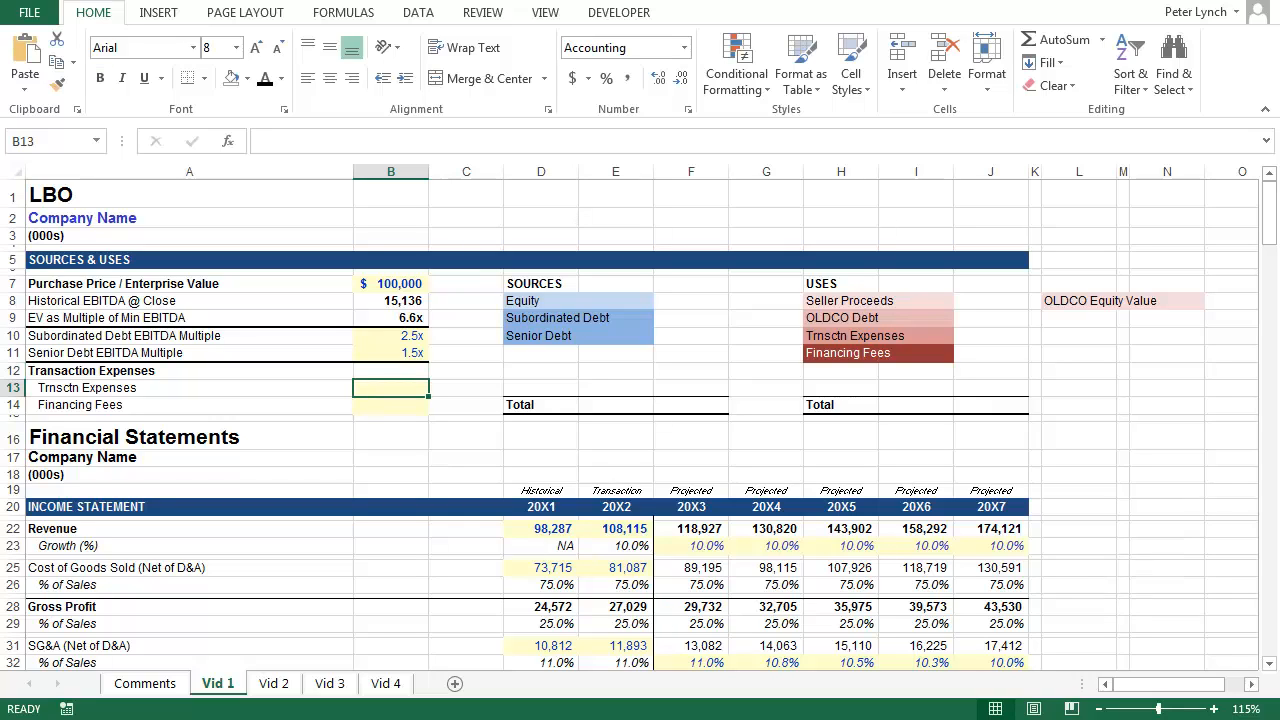
{"action": "type", "text": "1000"}
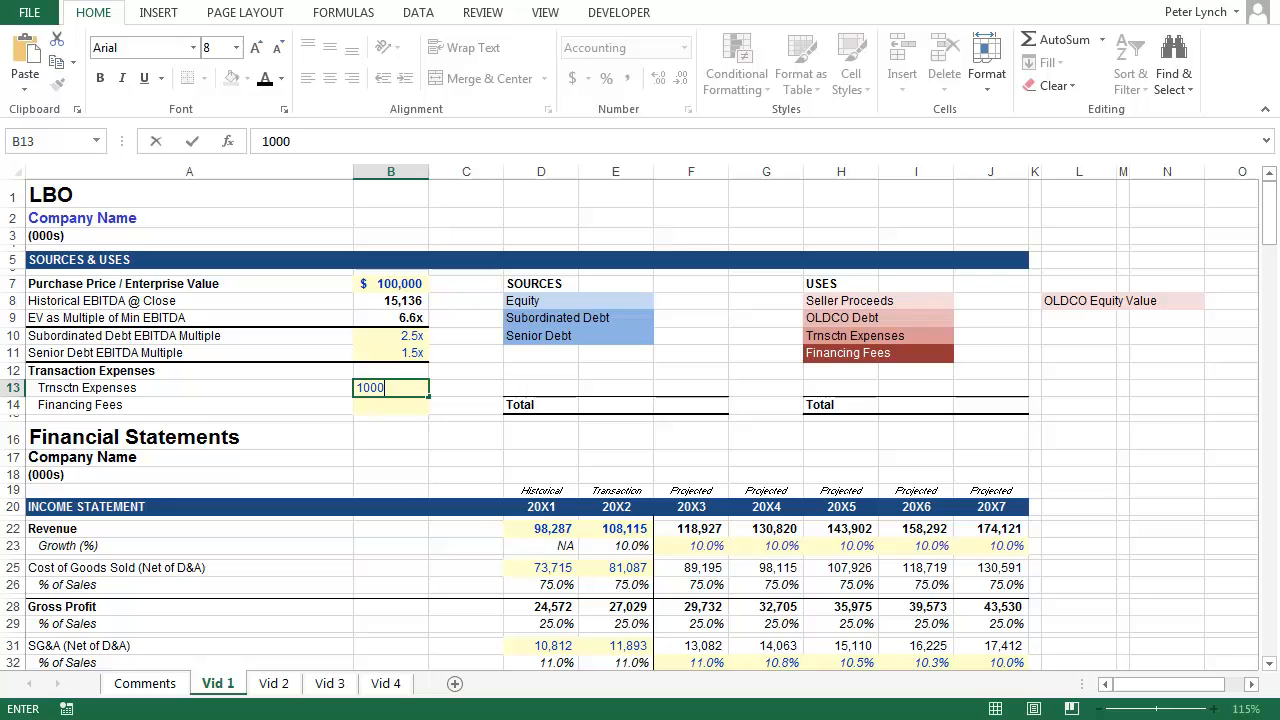
{"action": "key", "text": "ctrl+Return"}
{"action": "left_click", "coordinate": [391, 405]}
{"action": "type", "text": "1000"}
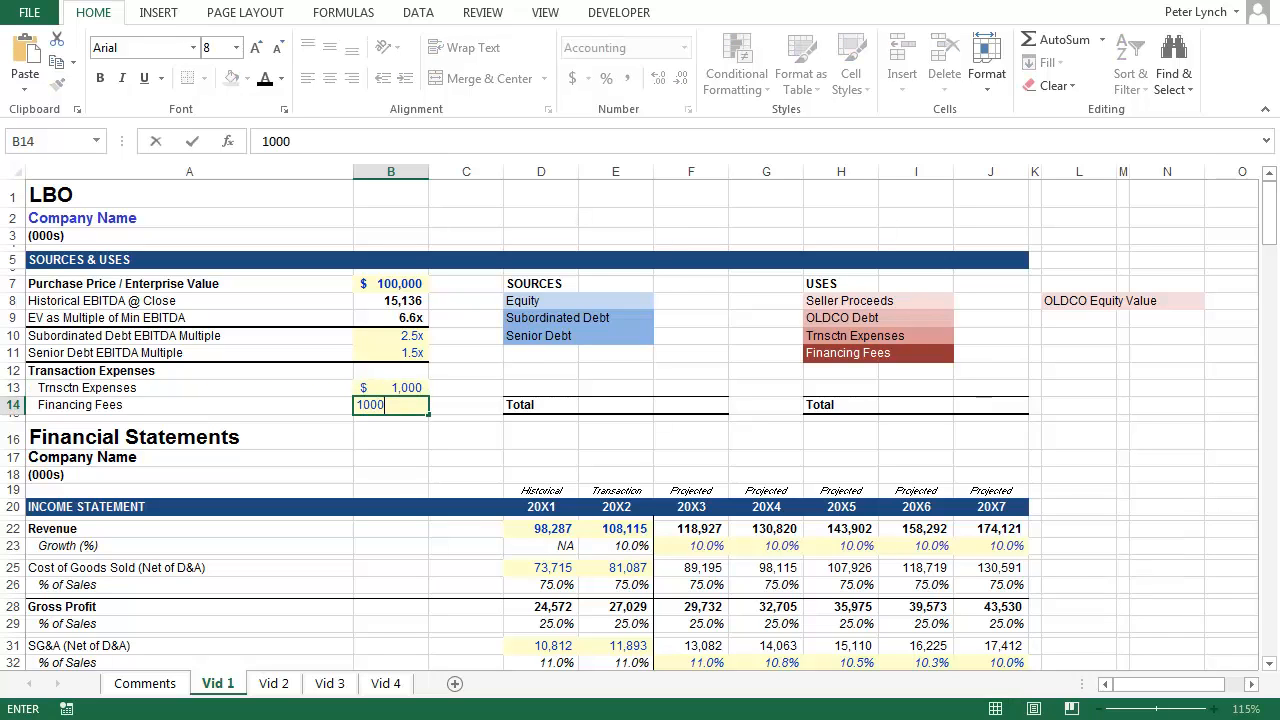
{"action": "key", "text": "Return"}
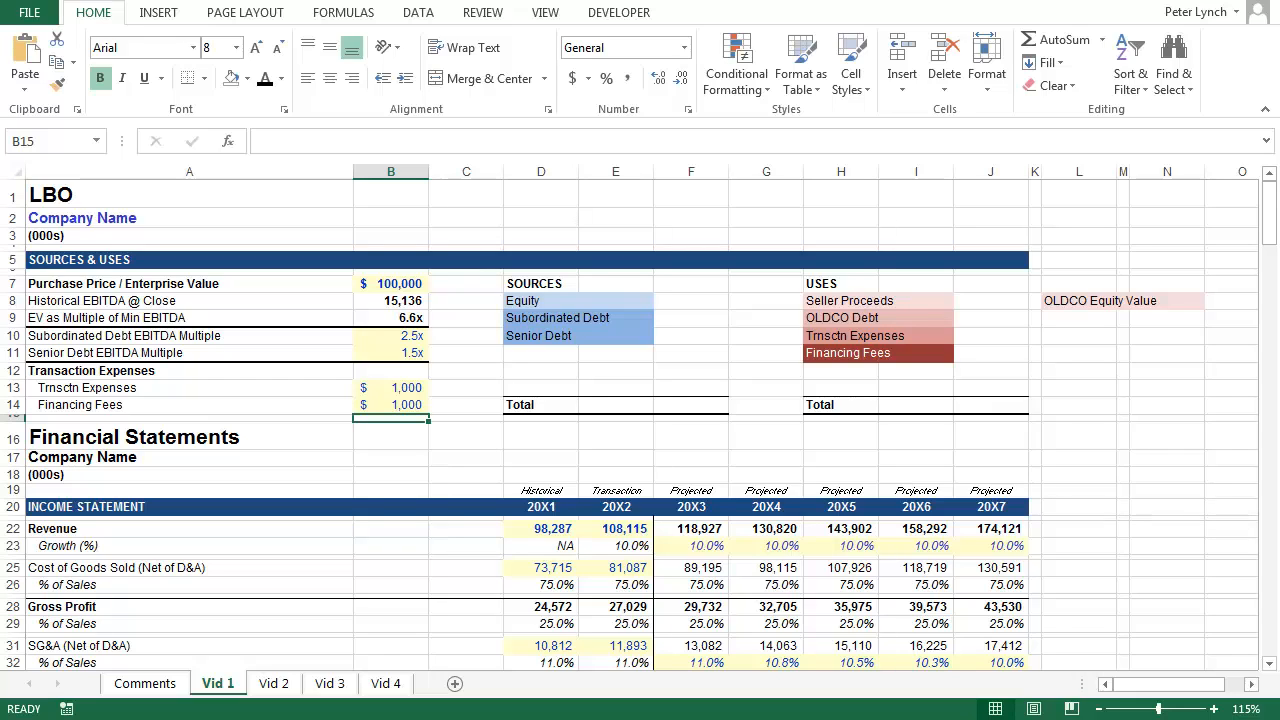
Calculate the SOURCES Total in F14 by adding the purchase price, financing fees and transaction expenses, =SUM(B7,B14,B13)
{"action": "key", "text": "Right"}
{"action": "key", "text": "Right"}
{"action": "key", "text": "Right"}
{"action": "key", "text": "Right"}
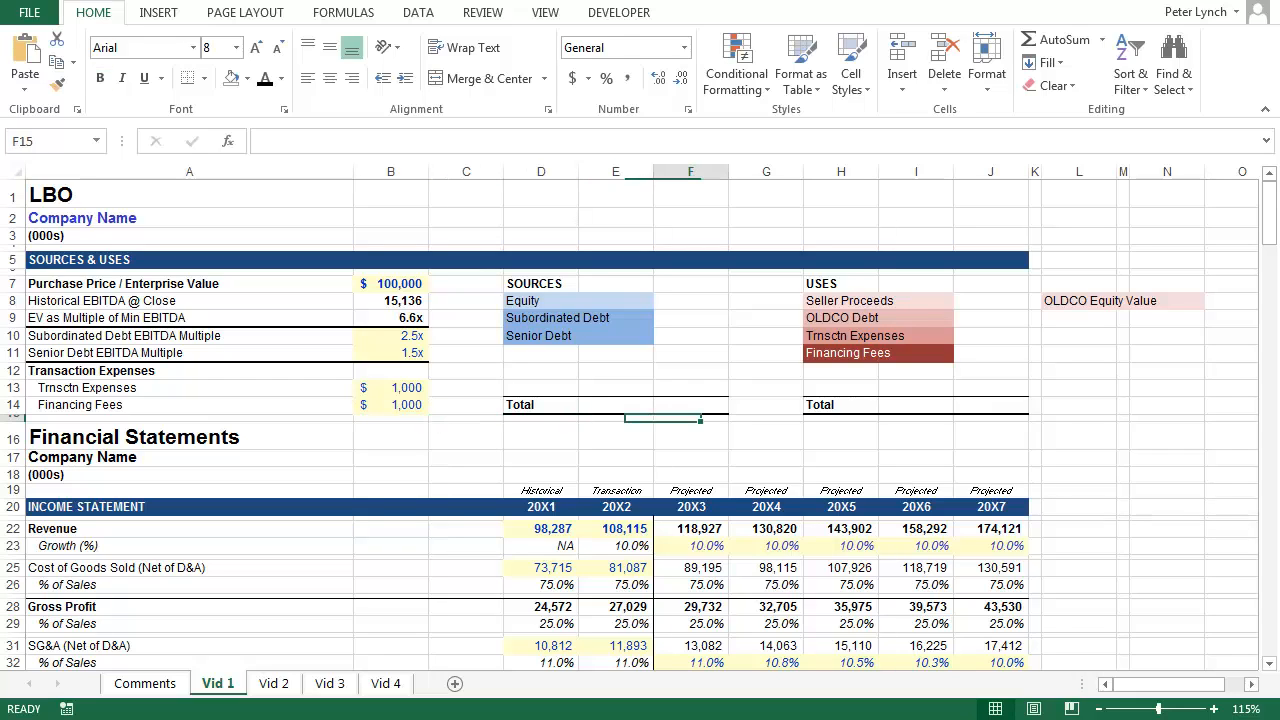
{"action": "key", "text": "Up"}
{"action": "type", "text": "="}
{"action": "key", "text": "Left"}
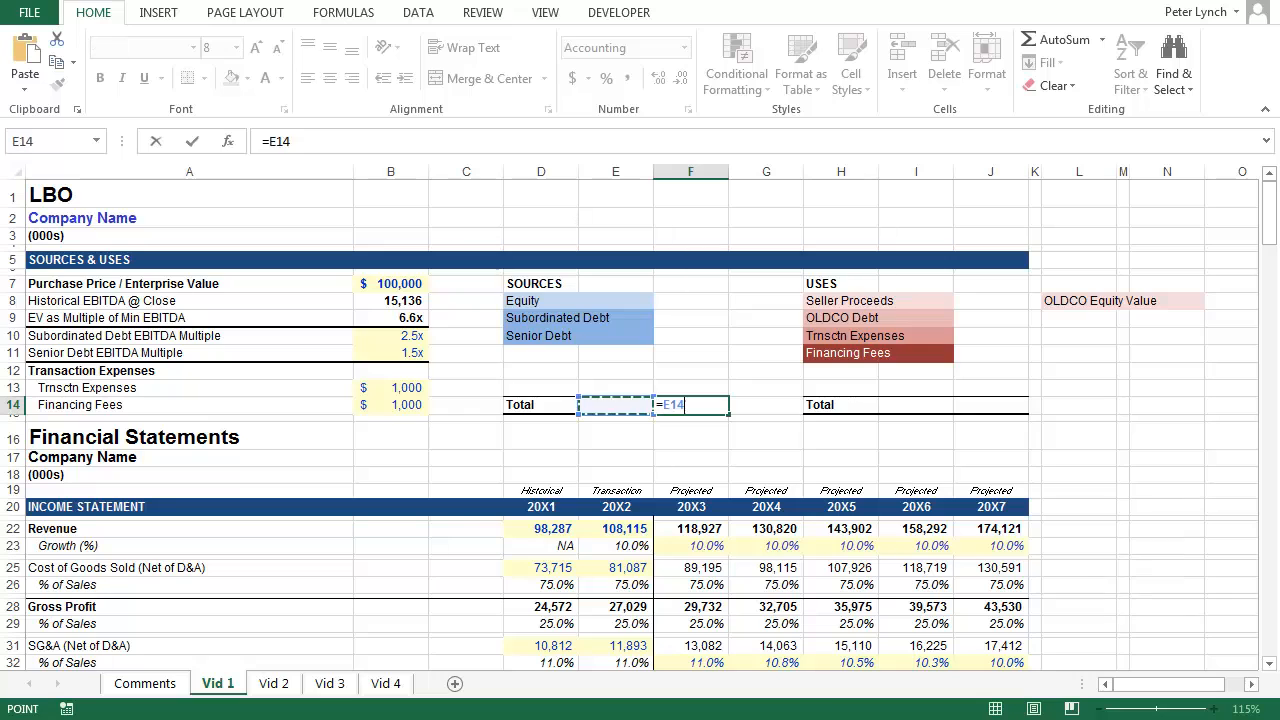
{"action": "key", "text": "Escape"}
{"action": "type", "text": "=sum("}
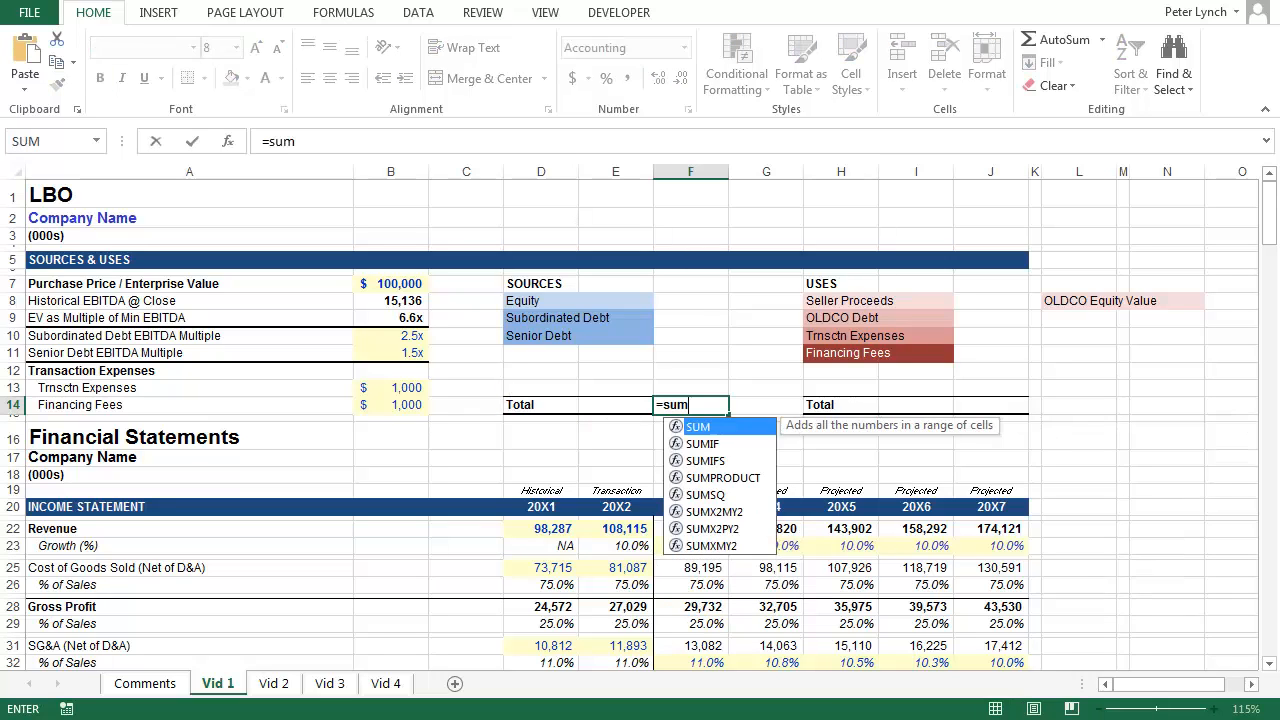
{"action": "key", "text": "Up"}
{"action": "key", "text": "Up"}
{"action": "key", "text": "Up"}
{"action": "key", "text": "Up"}
{"action": "key", "text": "Up"}
{"action": "key", "text": "Up"}
{"action": "key", "text": "Up"}
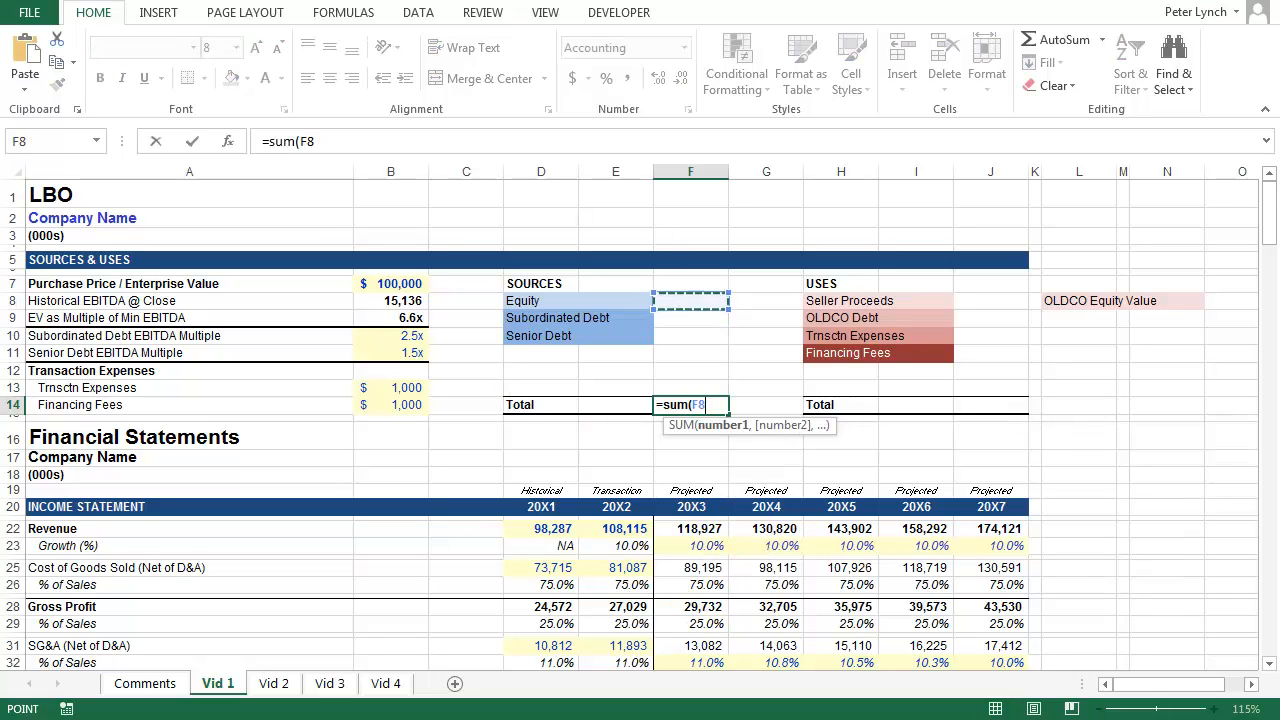
{"action": "key", "text": "Left"}
{"action": "key", "text": "Left"}
{"action": "key", "text": "Left"}
{"action": "key", "text": "Left"}
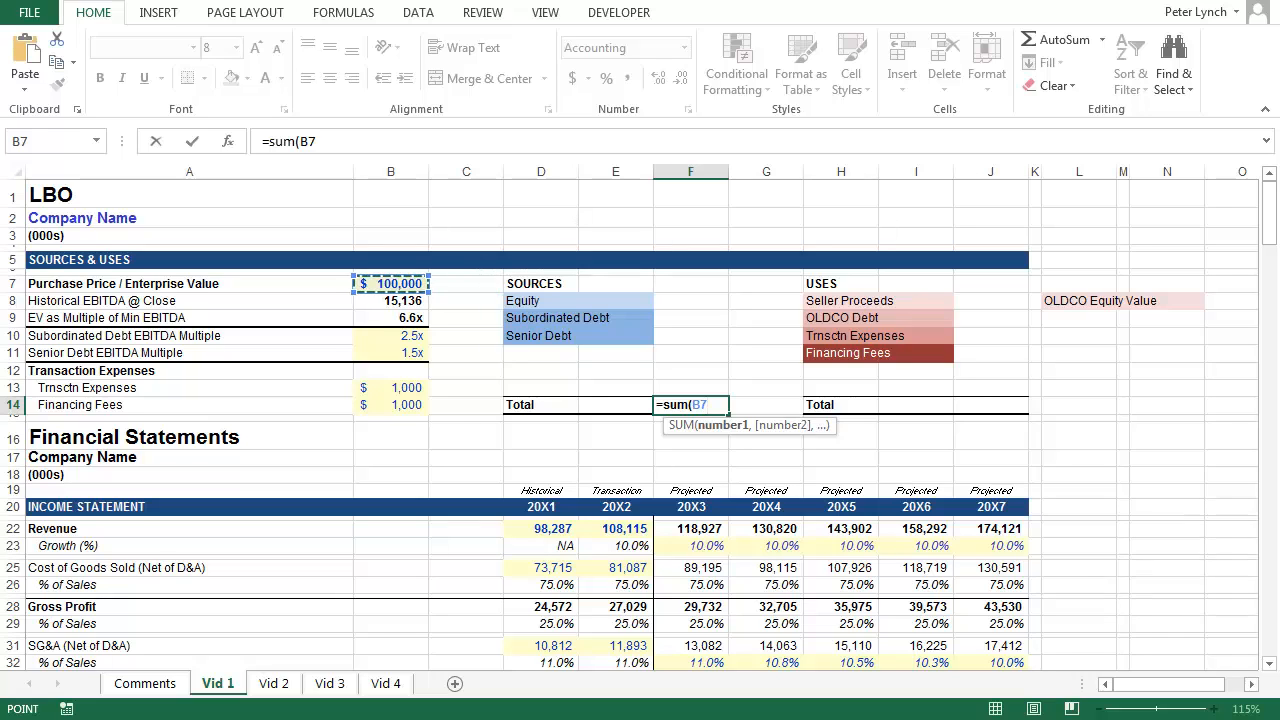
{"action": "type", "text": ","}
{"action": "key", "text": "Up"}
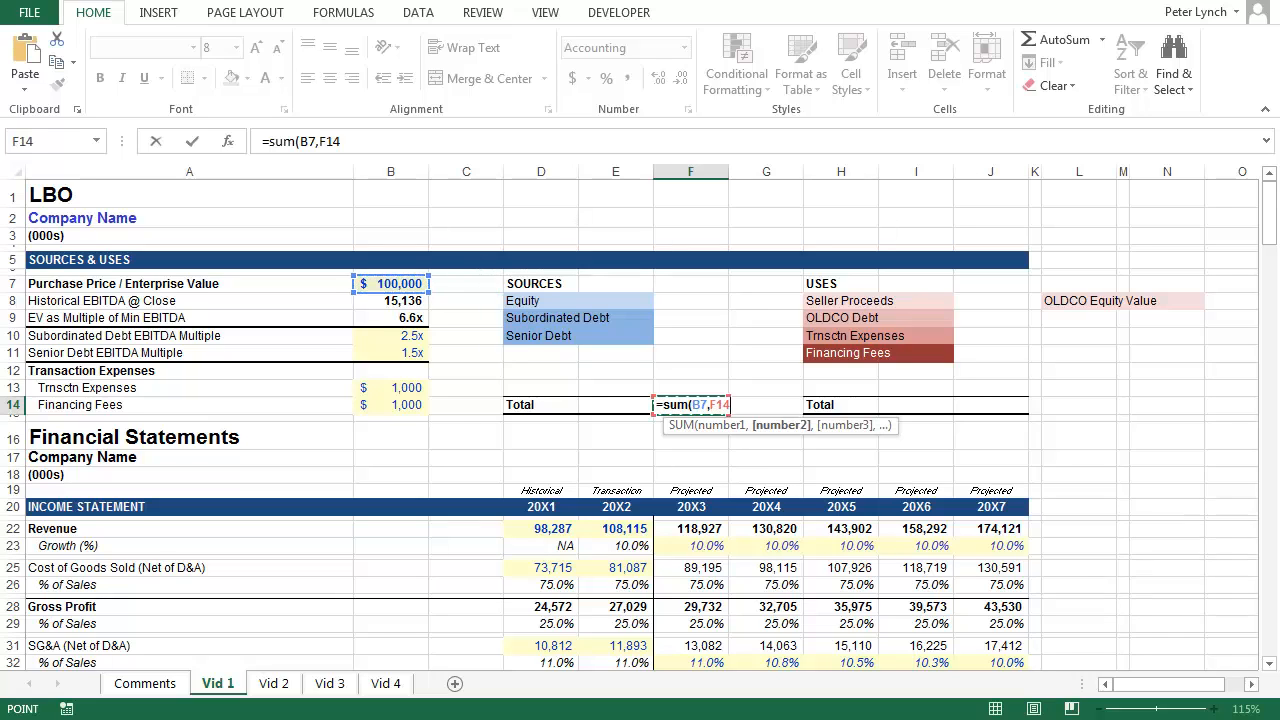
{"action": "key", "text": "Left"}
{"action": "key", "text": "Left"}
{"action": "key", "text": "Left"}
{"action": "key", "text": "Left"}
{"action": "type", "text": ","}
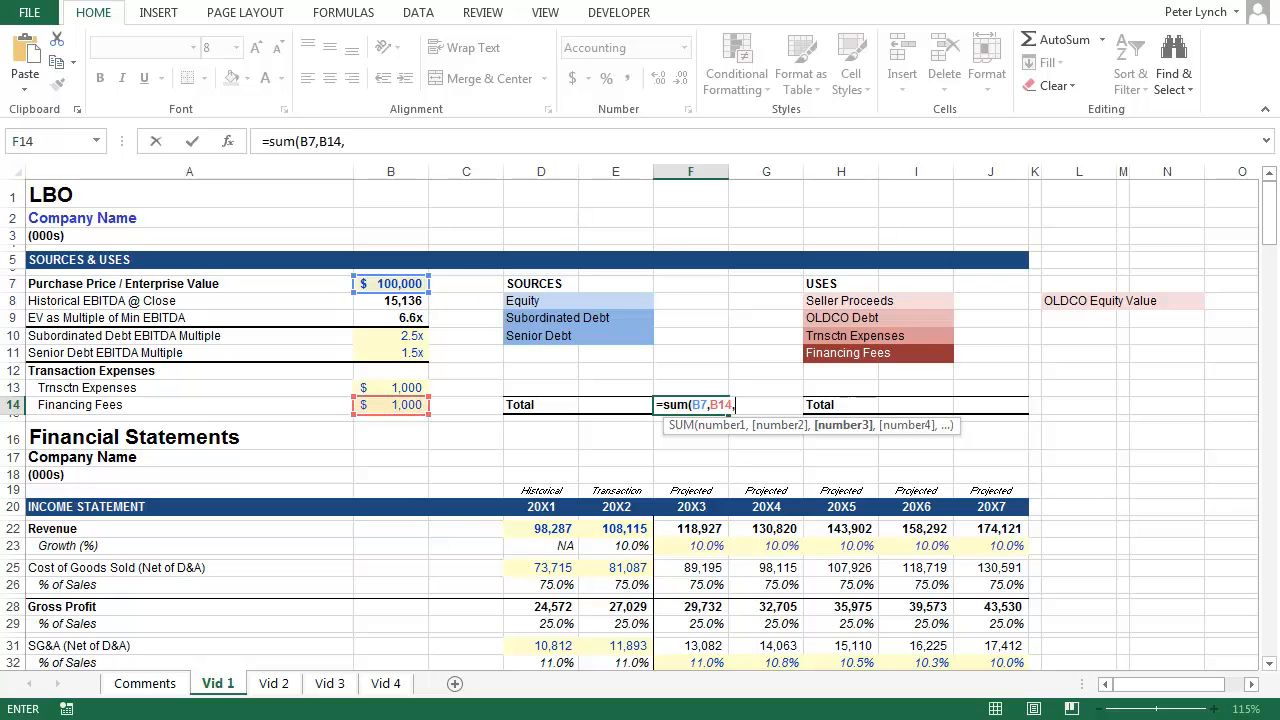
{"action": "key", "text": "Left"}
{"action": "key", "text": "Left"}
{"action": "key", "text": "Left"}
{"action": "key", "text": "Left"}
{"action": "key", "text": "Up"}
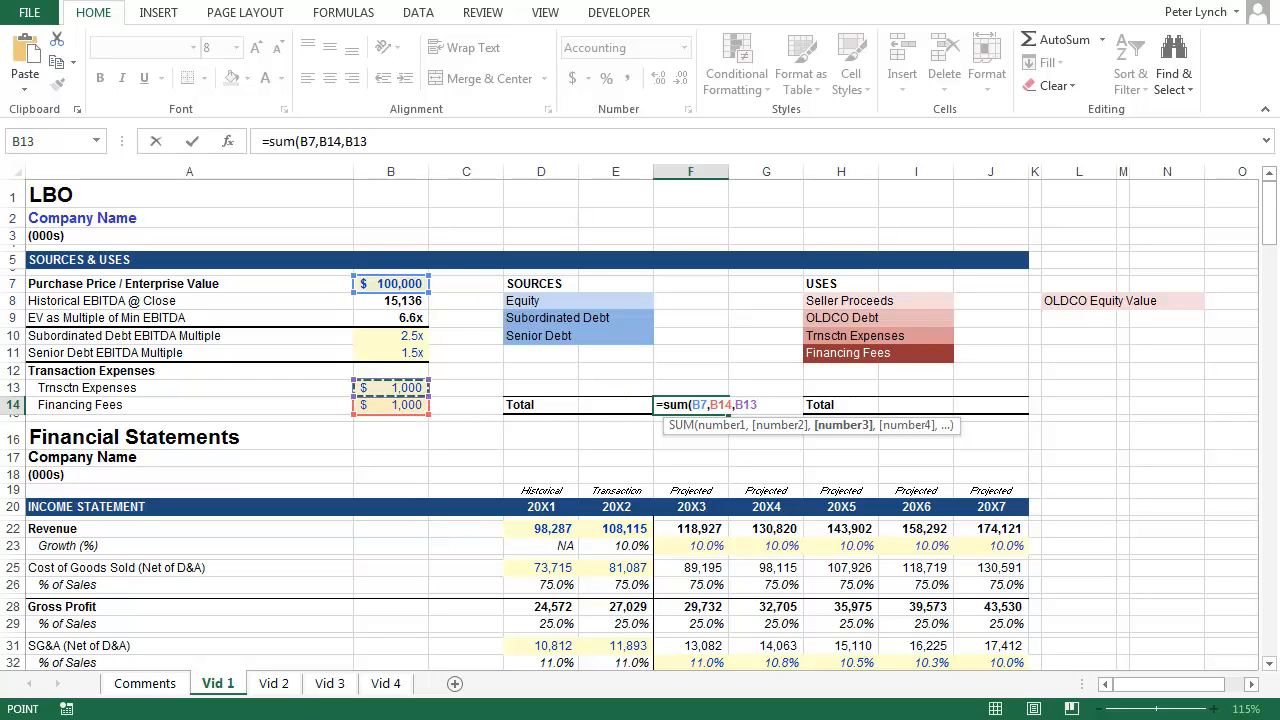
{"action": "type", "text": ")"}
{"action": "key", "text": "Return"}
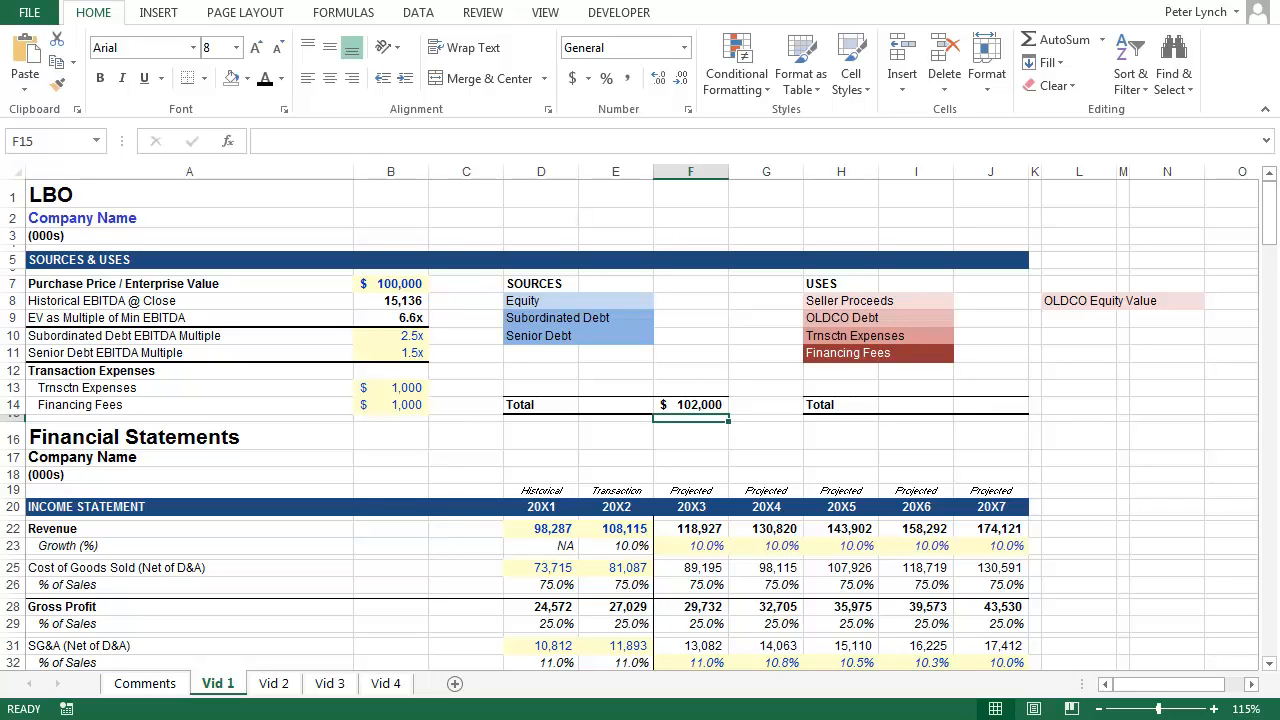
Calculate the Subordinated Debt source in F9 by multiplying its EBITDA multiple by historical EBITDA, =B10*B8
{"action": "key", "text": "Up"}
{"action": "key", "text": "Up"}
{"action": "key", "text": "Up"}
{"action": "key", "text": "Up"}
{"action": "key", "text": "Up"}
{"action": "key", "text": "Up"}
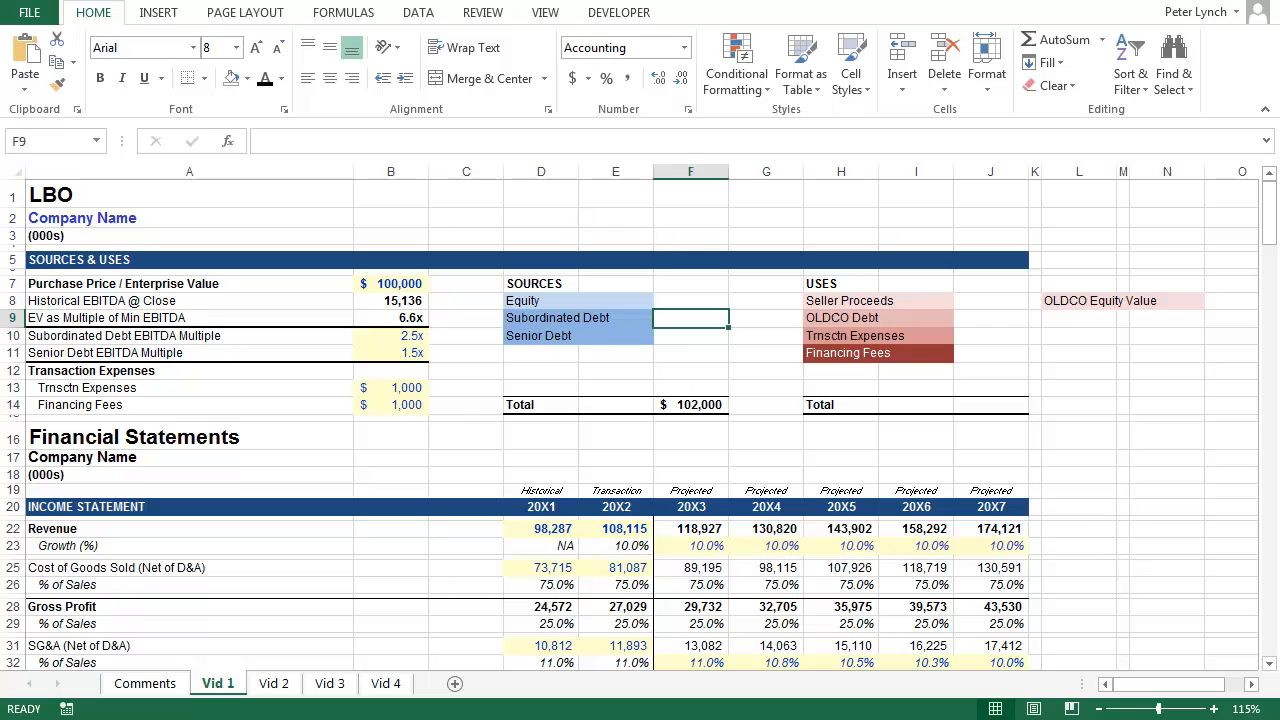
{"action": "type", "text": "="}
{"action": "key", "text": "Left"}
{"action": "key", "text": "Left"}
{"action": "key", "text": "Left"}
{"action": "key", "text": "Left"}
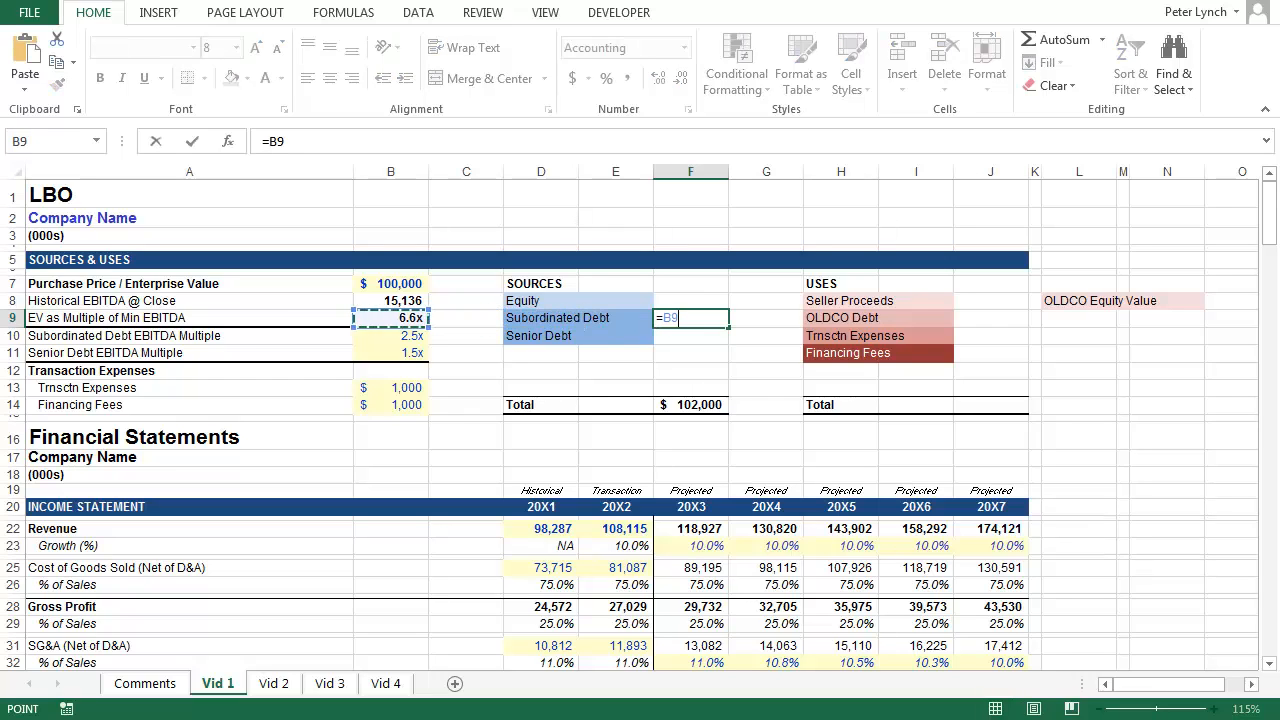
{"action": "key", "text": "Down"}
{"action": "type", "text": "*"}
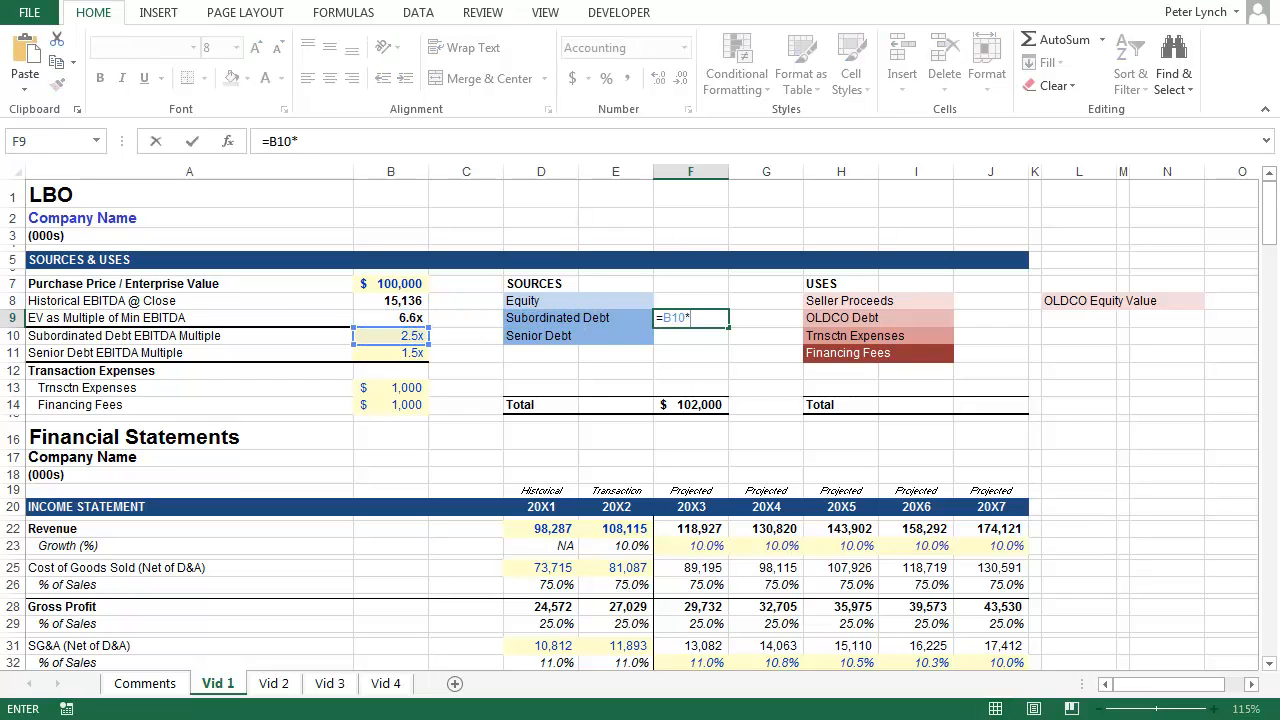
{"action": "key", "text": "Up"}
{"action": "key", "text": "Return"}
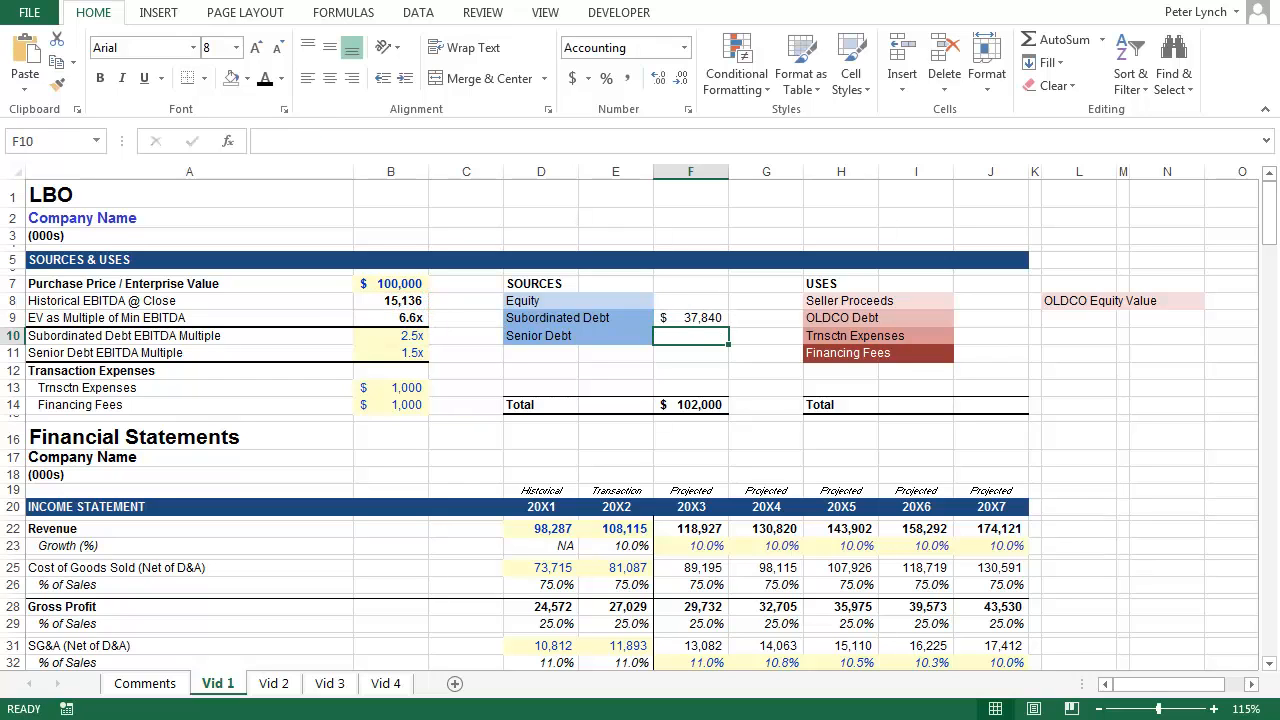
Calculate the Senior Debt source in F10 by multiplying its EBITDA multiple by historical EBITDA, =B11*B8
{"action": "type", "text": "="}
{"action": "key", "text": "Left"}
{"action": "key", "text": "Left"}
{"action": "key", "text": "Left"}
{"action": "key", "text": "Left"}
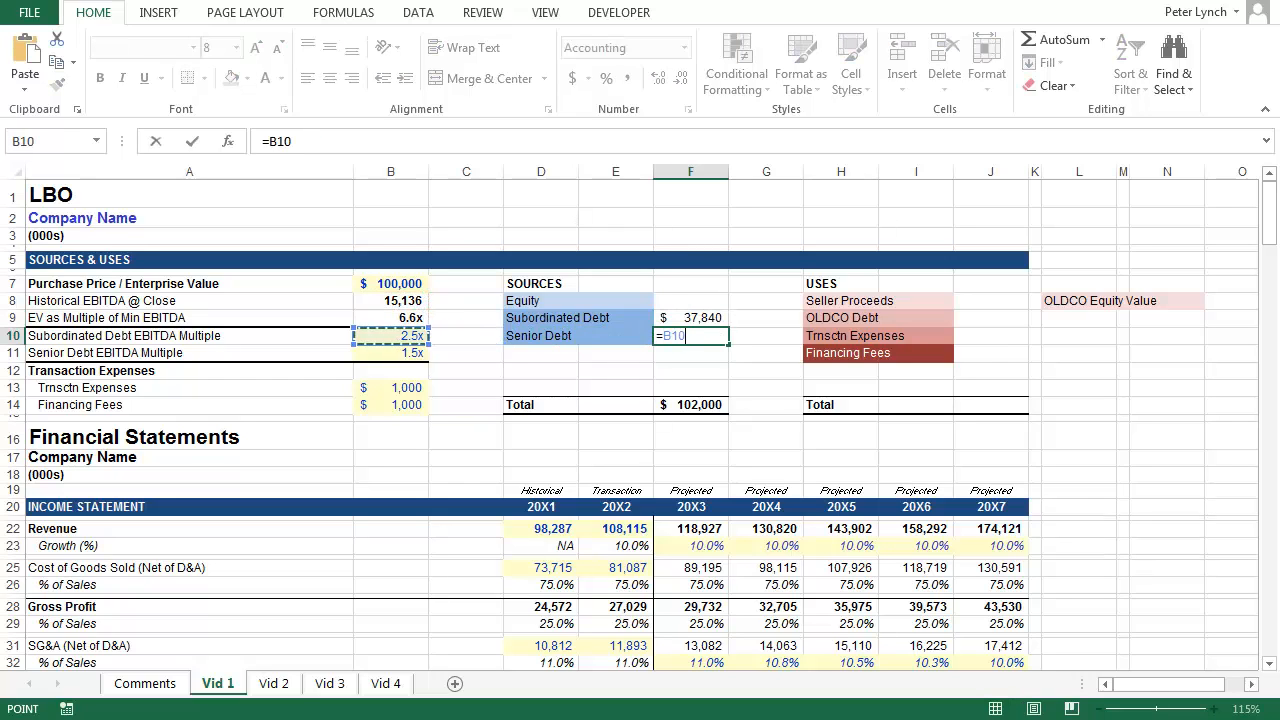
{"action": "key", "text": "Down"}
{"action": "type", "text": "*"}
{"action": "key", "text": "Left"}
{"action": "key", "text": "Left"}
{"action": "key", "text": "Left"}
{"action": "key", "text": "Left"}
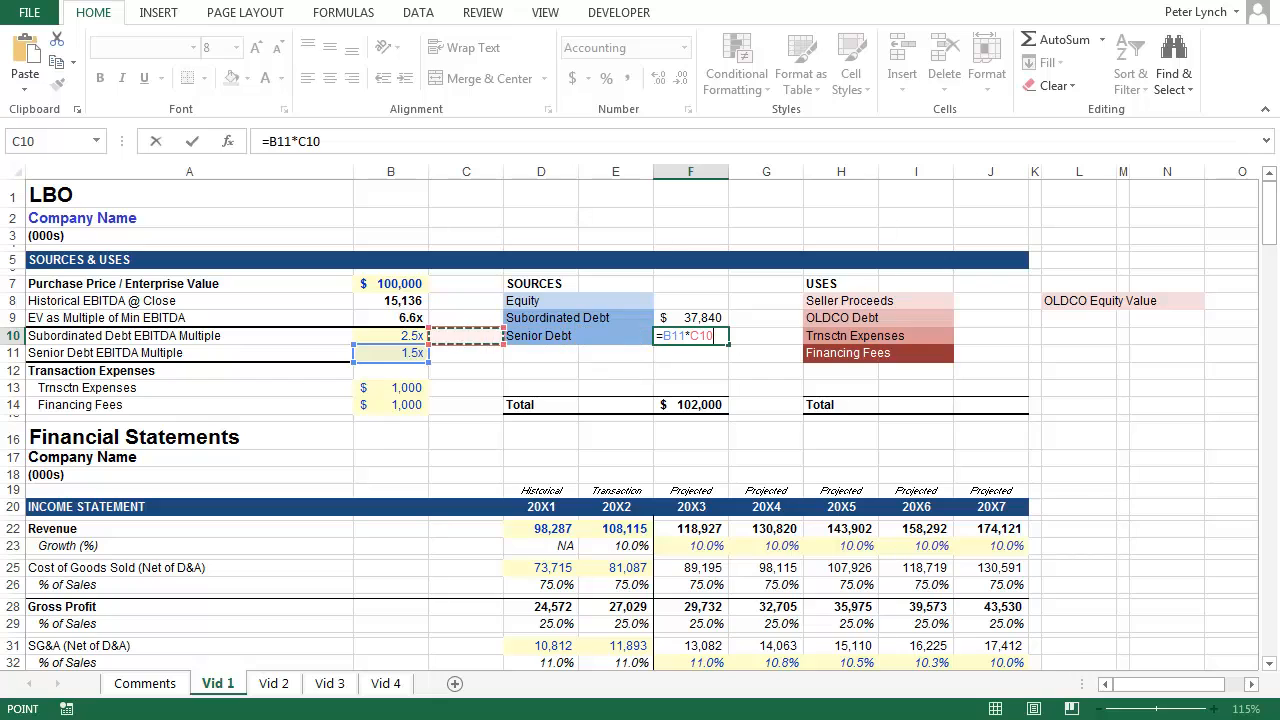
{"action": "key", "text": "Up"}
{"action": "key", "text": "Return"}
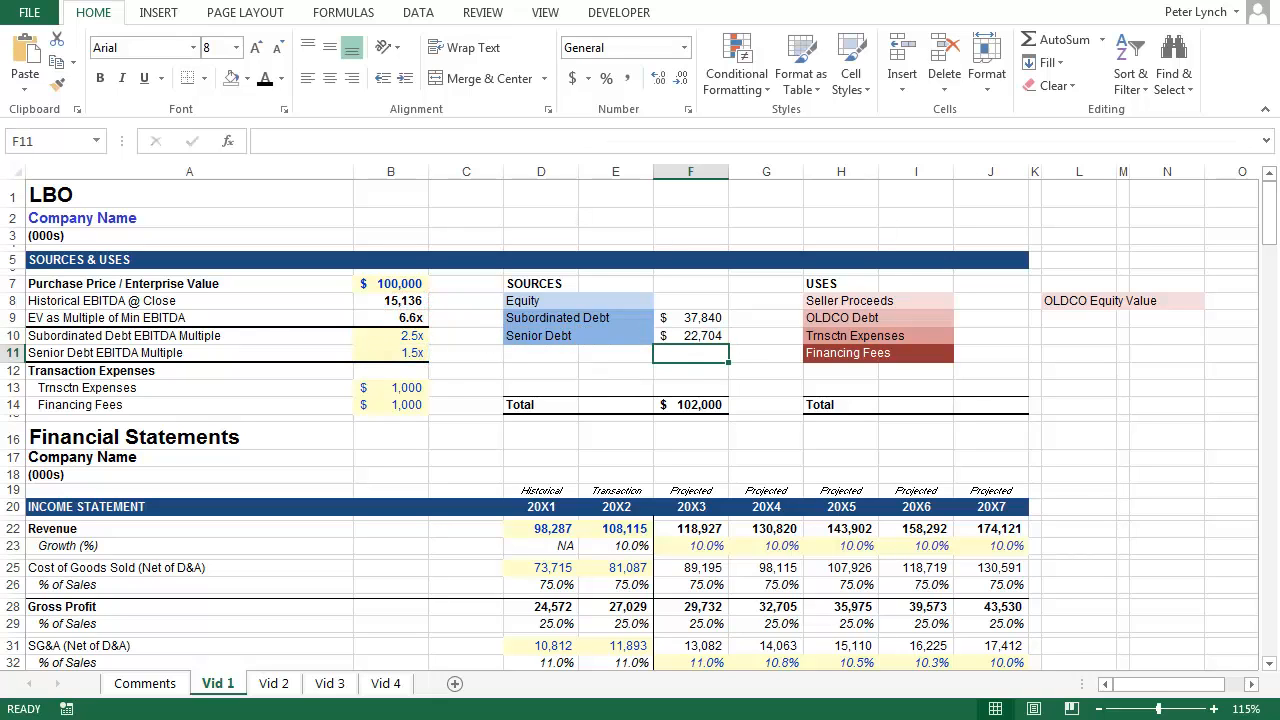
Calculate the Equity source in F8 by subtracting both debt sources from the SOURCES Total, =F14-F9-F10
{"action": "key", "text": "Up"}
{"action": "key", "text": "Up"}
{"action": "key", "text": "Up"}
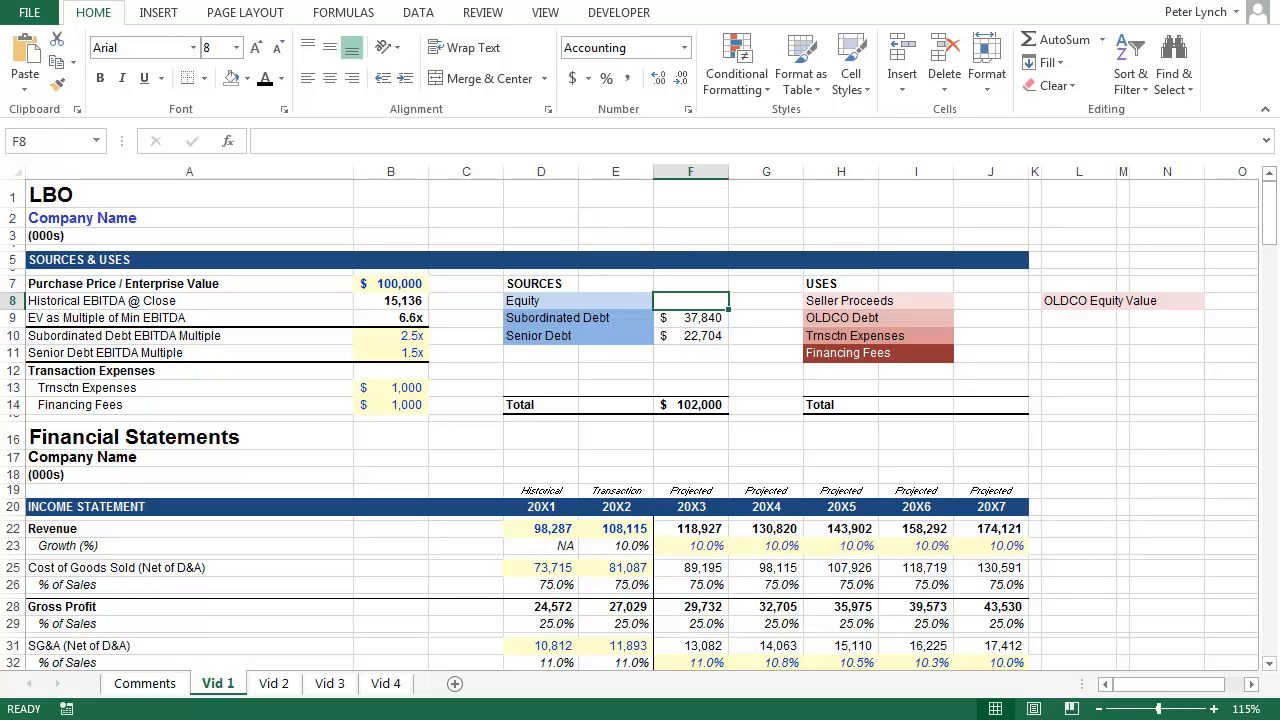
{"action": "type", "text": "="}
{"action": "key", "text": "Down"}
{"action": "key", "text": "Down"}
{"action": "key", "text": "Down"}
{"action": "key", "text": "Down"}
{"action": "key", "text": "Down"}
{"action": "key", "text": "Down"}
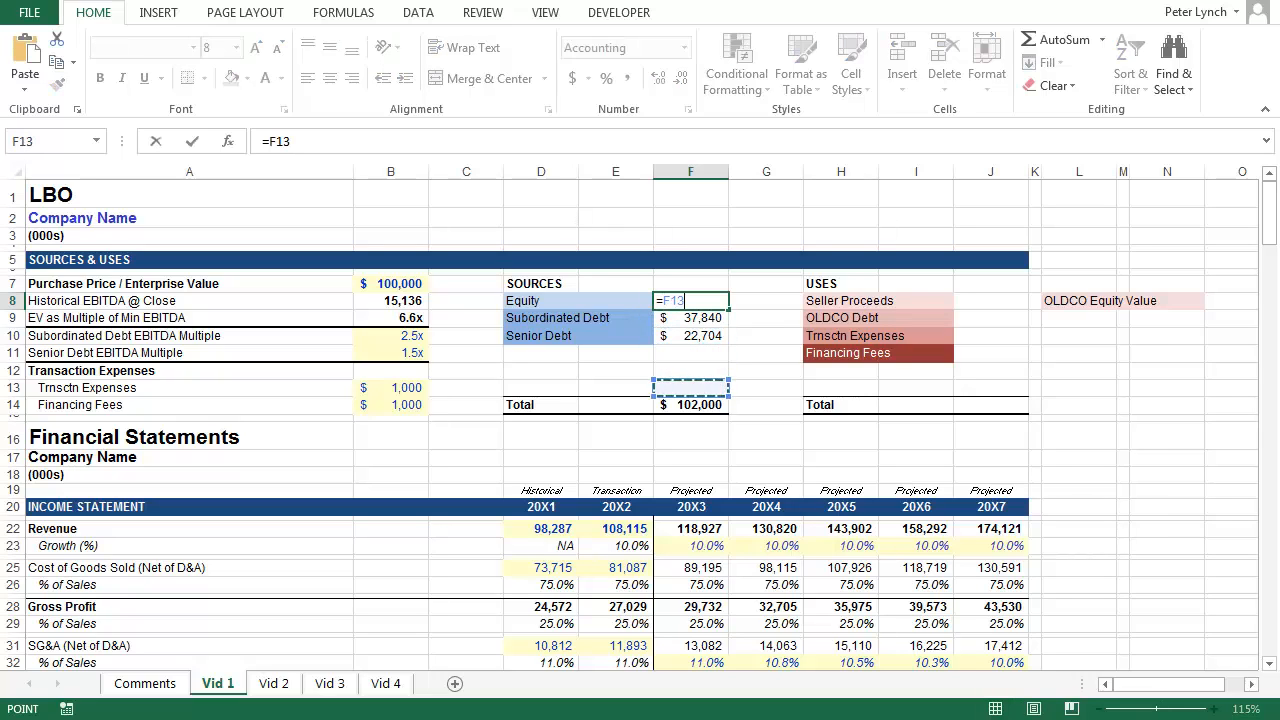
{"action": "type", "text": "-"}
{"action": "key", "text": "Down"}
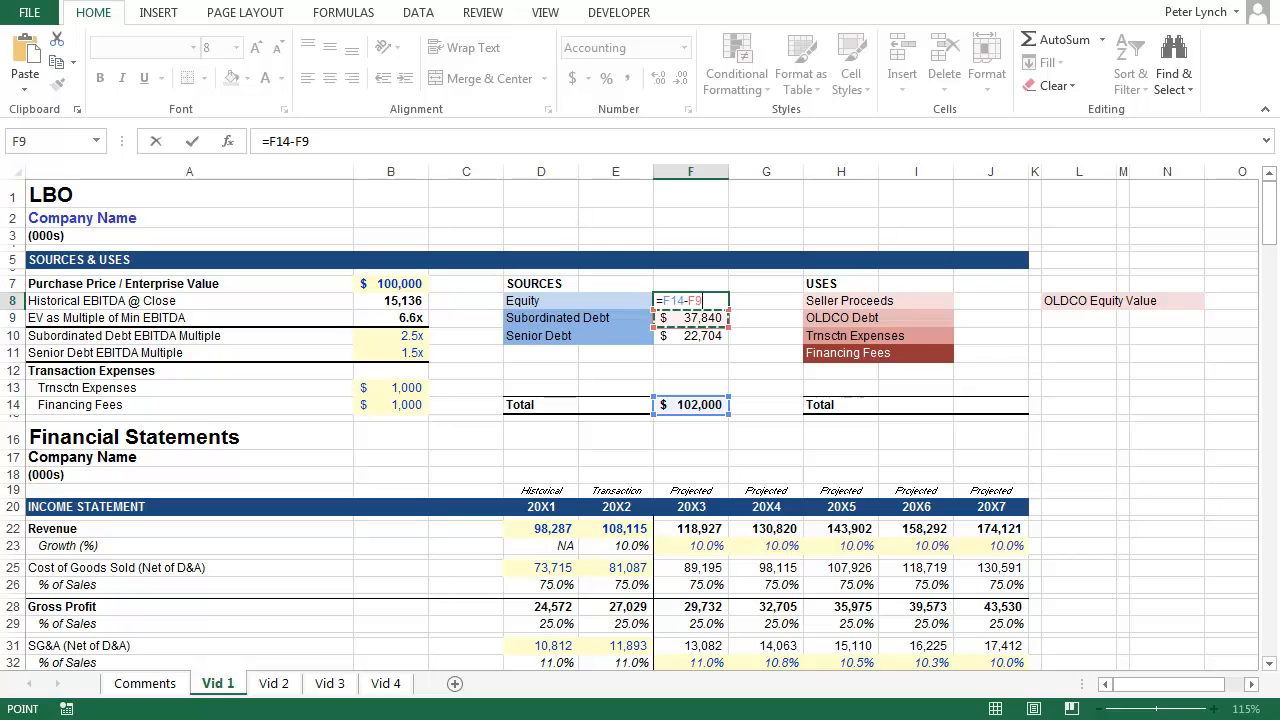
{"action": "type", "text": "-"}
{"action": "key", "text": "Down"}
{"action": "key", "text": "Down"}
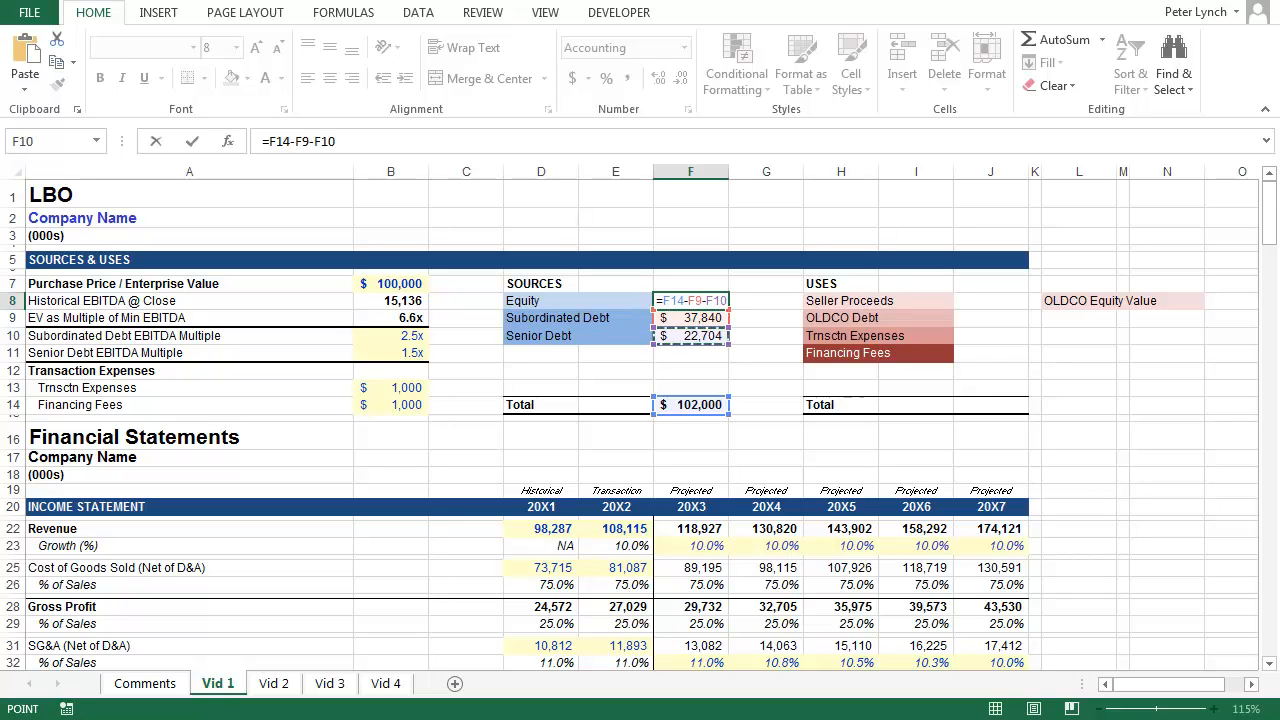
{"action": "key", "text": "Return"}
Link the USES Total in J14 to the SOURCES Total, =F14
{"action": "key", "text": "Down"}
{"action": "key", "text": "Down"}
{"action": "key", "text": "Down"}
{"action": "key", "text": "Down"}
{"action": "key", "text": "Down"}
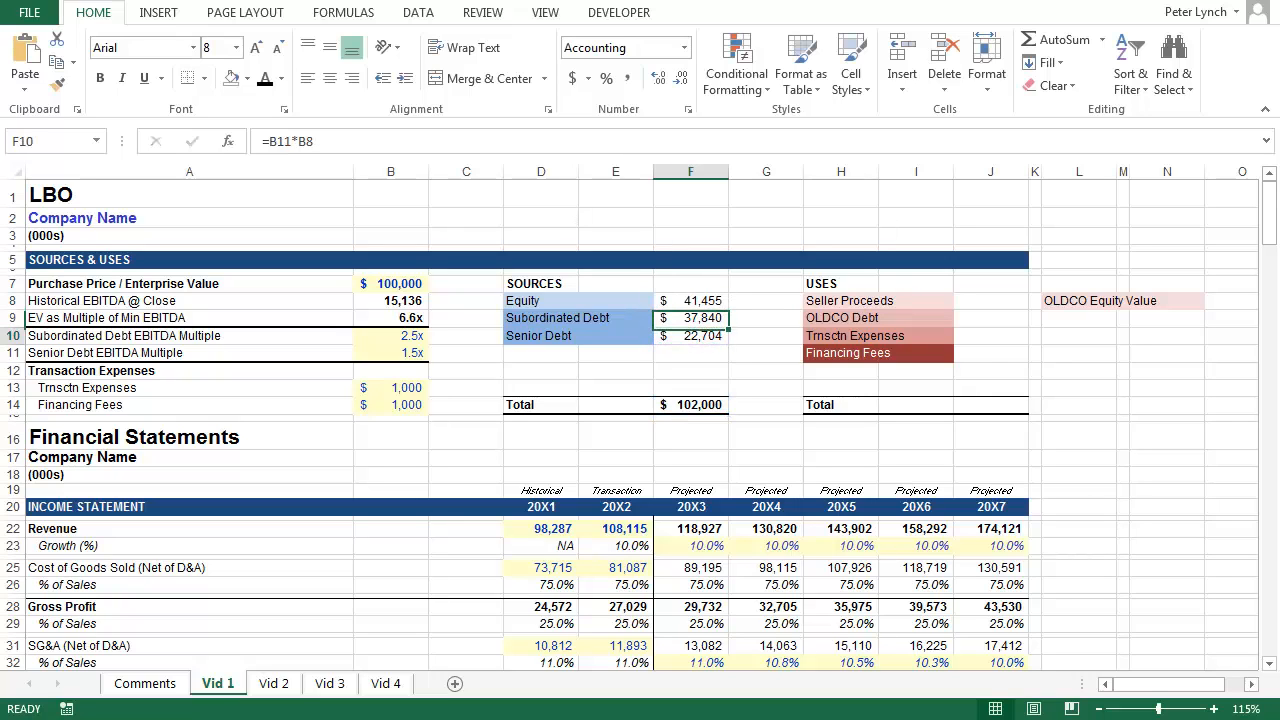
{"action": "key", "text": "Right"}
{"action": "key", "text": "Right"}
{"action": "key", "text": "Right"}
{"action": "key", "text": "Right"}
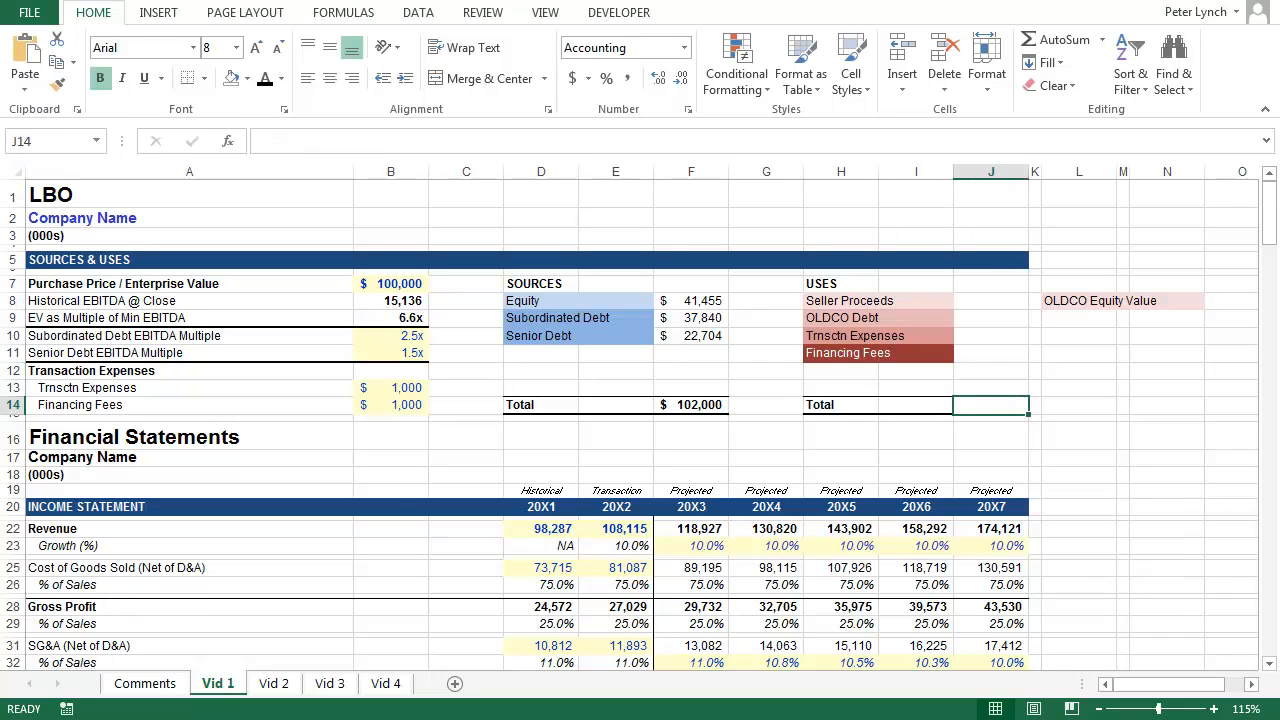
{"action": "type", "text": "="}
{"action": "key", "text": "Left"}
{"action": "key", "text": "Left"}
{"action": "key", "text": "Left"}
{"action": "key", "text": "Left"}
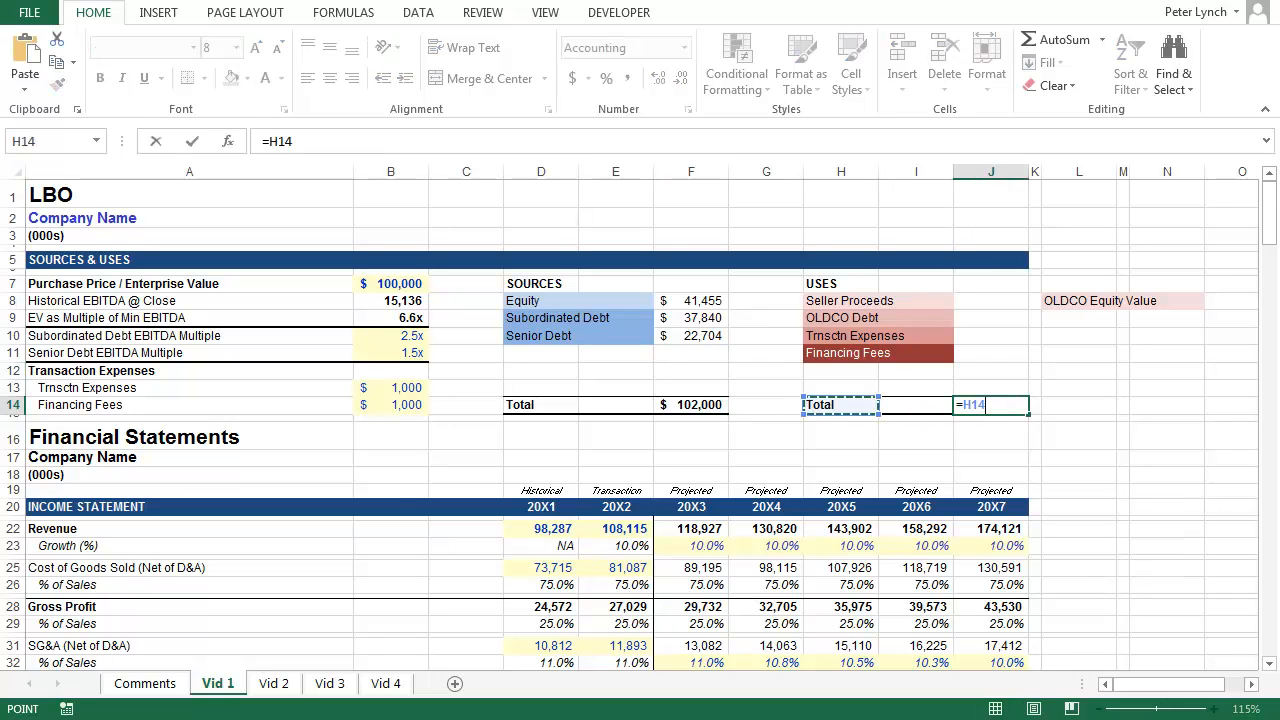
{"action": "key", "text": "Return"}
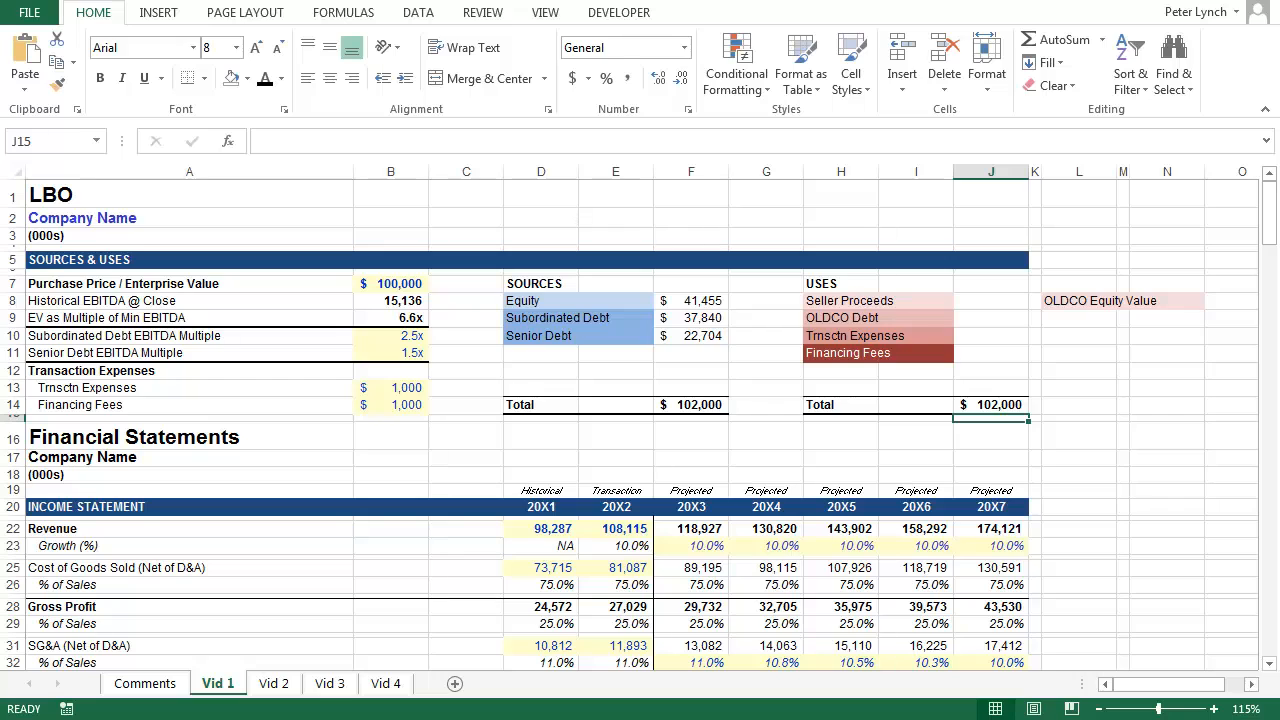
Link Trnsctn Expenses under USES in J10 to the transaction expenses assumption, =B13
{"action": "key", "text": "Up"}
{"action": "key", "text": "Up"}
{"action": "key", "text": "Up"}
{"action": "key", "text": "Up"}
{"action": "key", "text": "Up"}
{"action": "type", "text": "="}
{"action": "key", "text": "Left"}
{"action": "key", "text": "Left"}
{"action": "key", "text": "Left"}
{"action": "key", "text": "Left"}
{"action": "key", "text": "Left"}
{"action": "key", "text": "Left"}
{"action": "key", "text": "Left"}
{"action": "key", "text": "Left"}
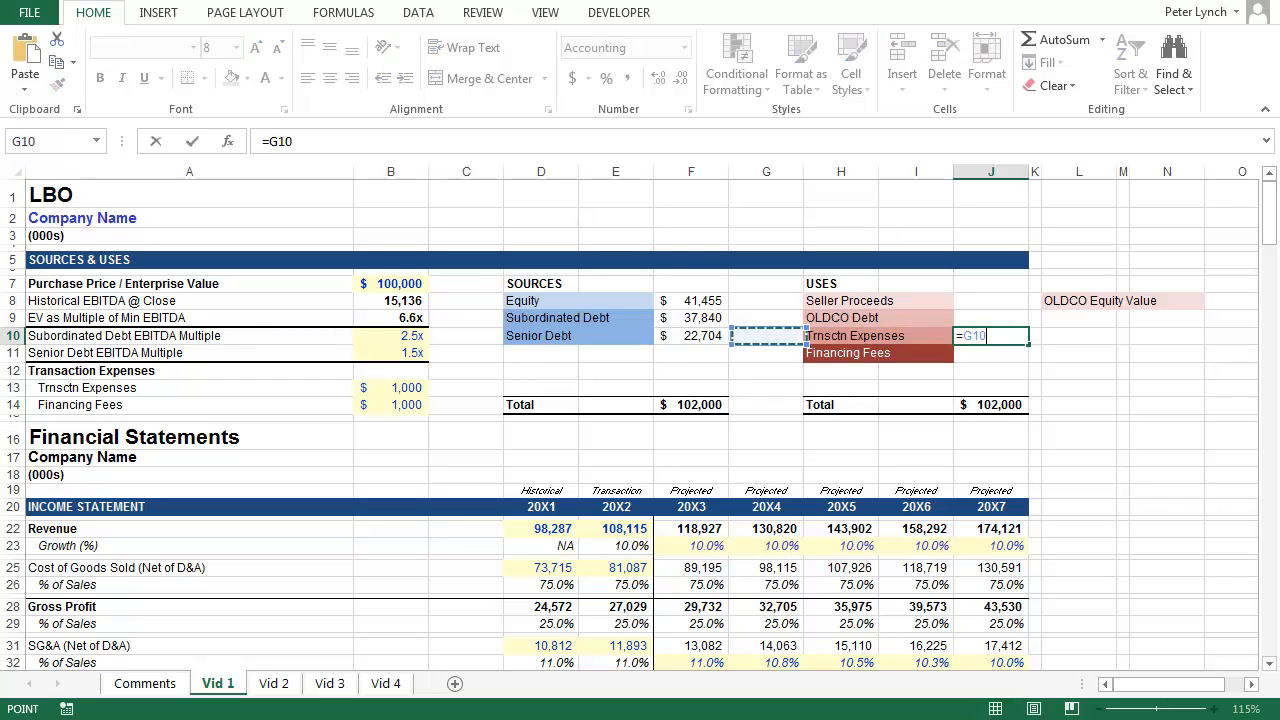
{"action": "key", "text": "Down"}
{"action": "key", "text": "Down"}
{"action": "key", "text": "Down"}
{"action": "key", "text": "Down"}
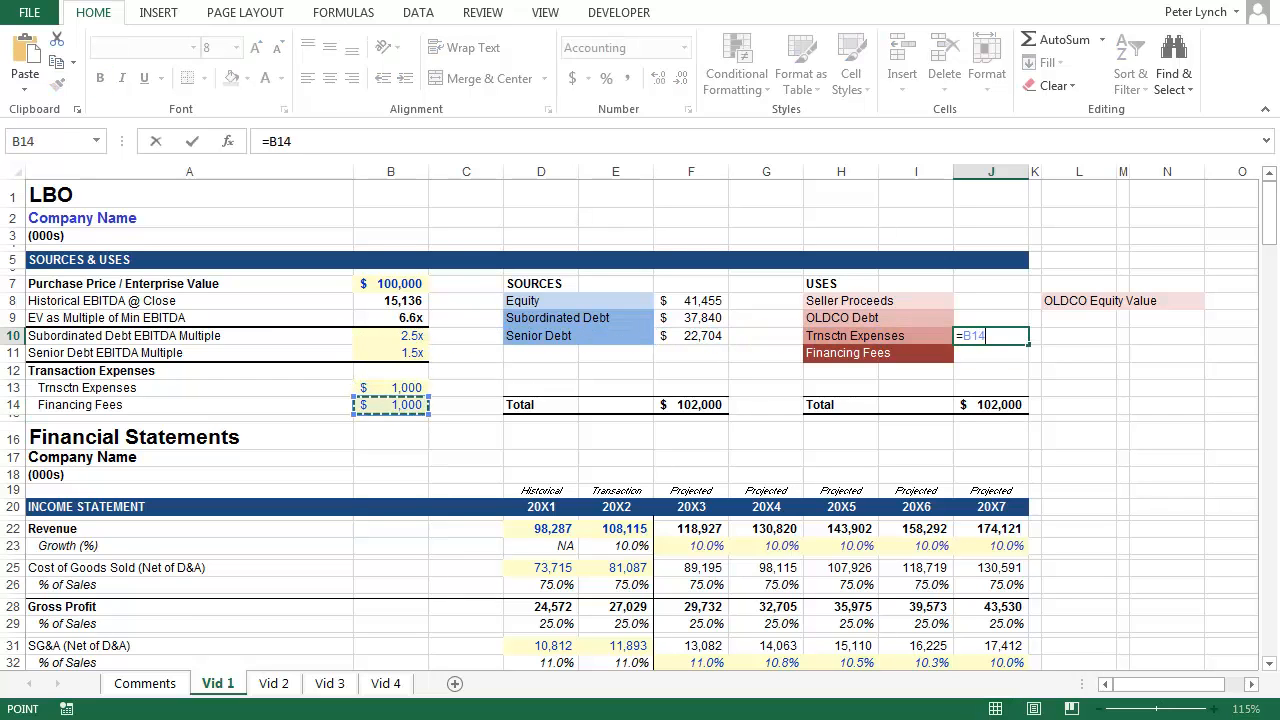
{"action": "key", "text": "Up"}
{"action": "key", "text": "Return"}
Link Financing Fees under USES in J11 to the financing fees assumption, =B14
{"action": "type", "text": "="}
{"action": "key", "text": "Left"}
{"action": "key", "text": "Left"}
{"action": "key", "text": "Left"}
{"action": "key", "text": "Left"}
{"action": "key", "text": "Left"}
{"action": "key", "text": "Left"}
{"action": "key", "text": "Left"}
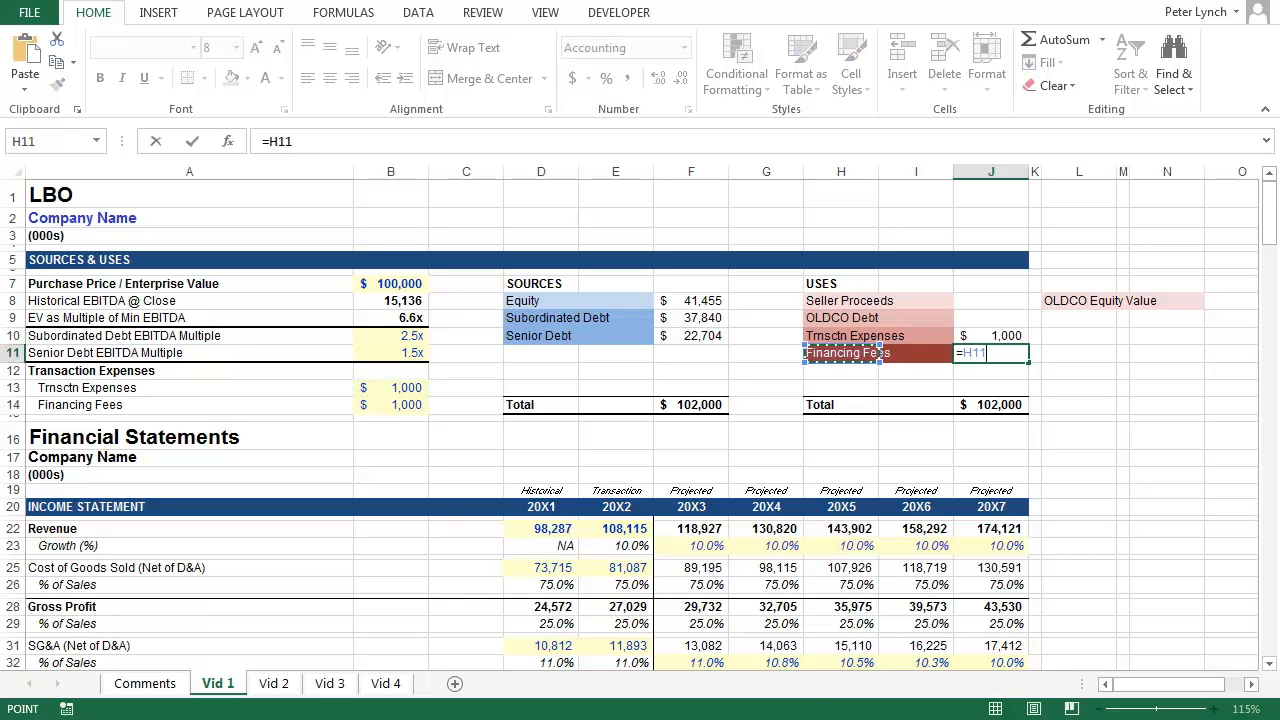
{"action": "key", "text": "Left"}
{"action": "key", "text": "Down"}
{"action": "key", "text": "Down"}
{"action": "key", "text": "Down"}
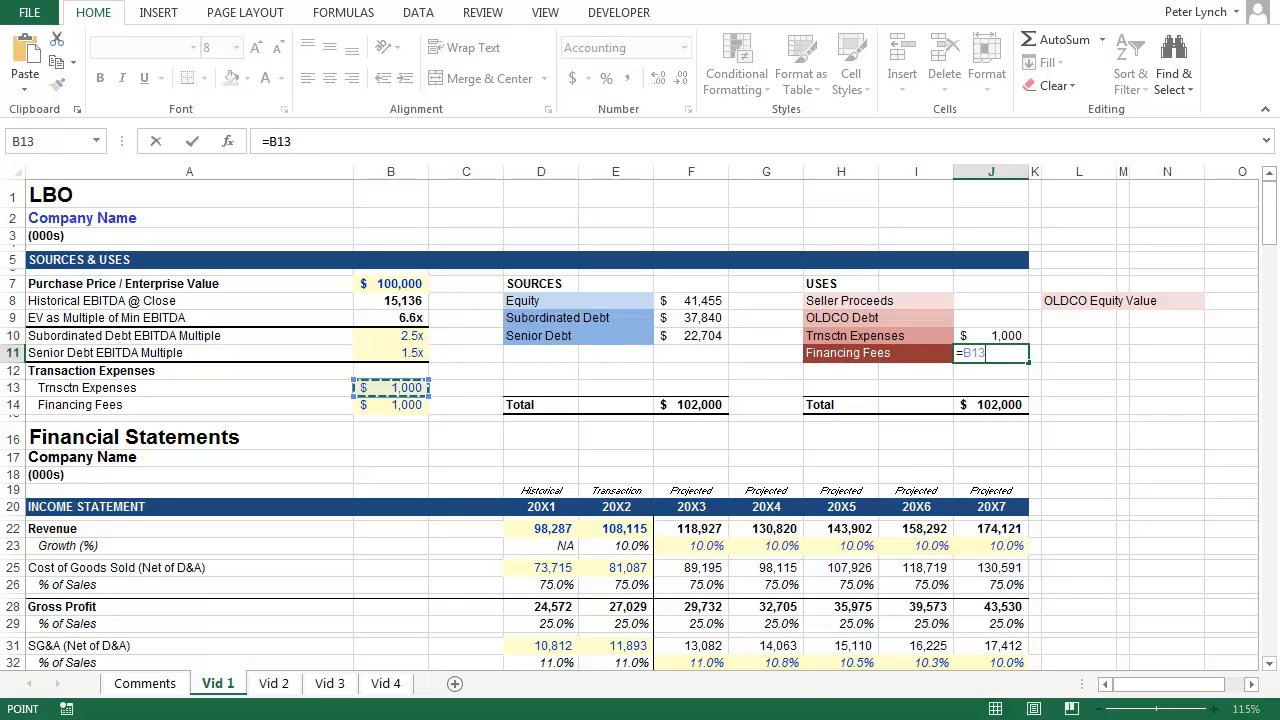
{"action": "key", "text": "Return"}
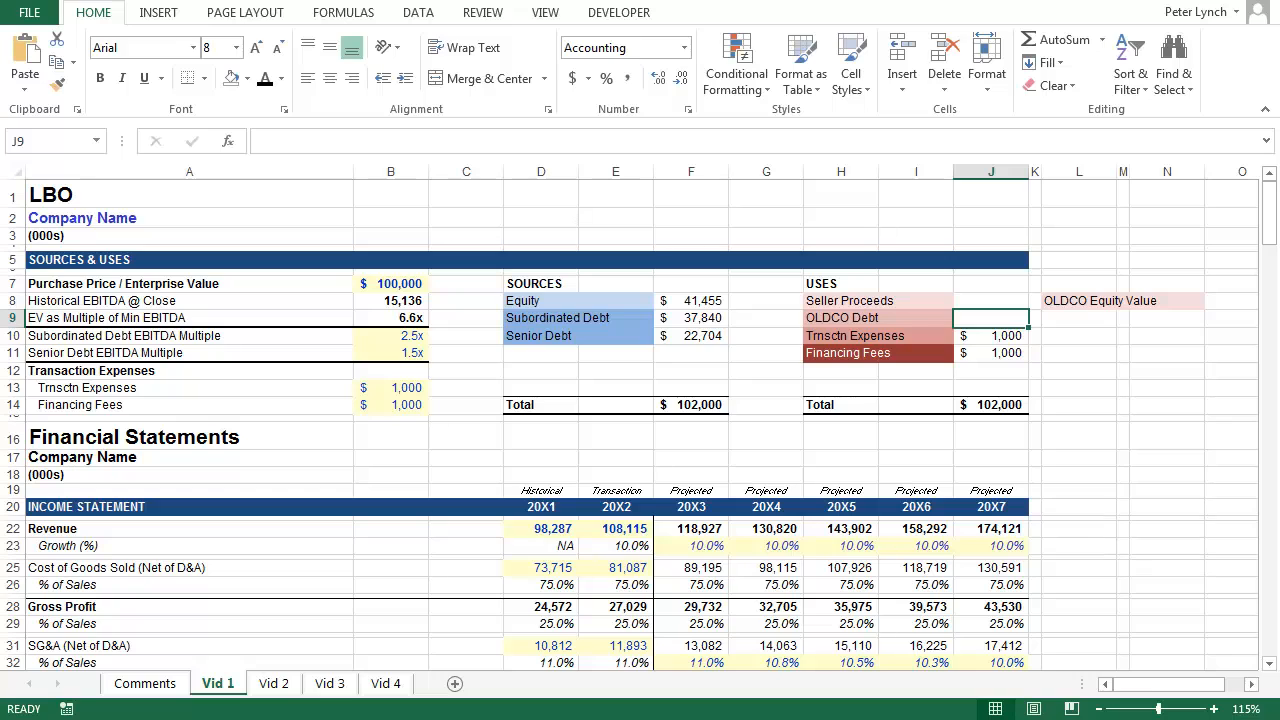
Calculate OLDCO Debt in J9 by summing the three OLDCO debt lines of the pre-closing balance sheet, L78:L80
{"action": "type", "text": "=sum("}
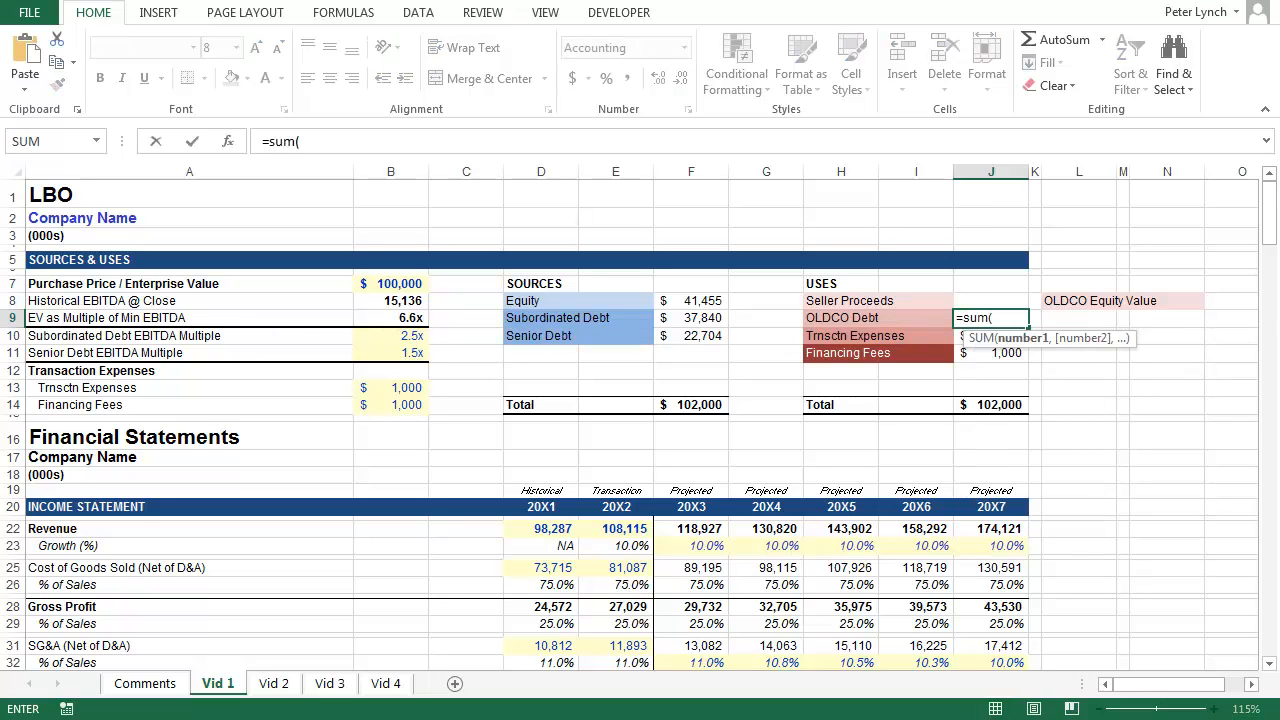
{"action": "scroll", "coordinate": [640, 420], "scroll_direction": "down", "scroll_amount": 14}
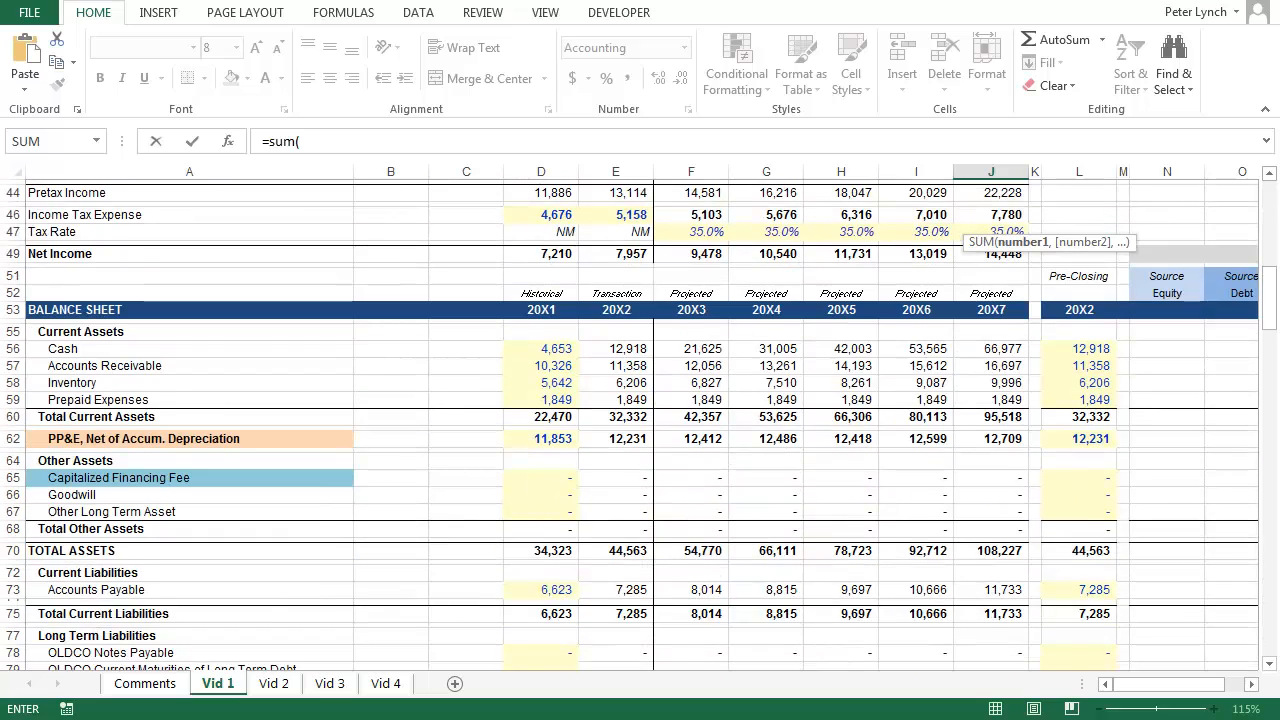
{"action": "scroll", "coordinate": [640, 420], "scroll_direction": "down", "scroll_amount": 7}
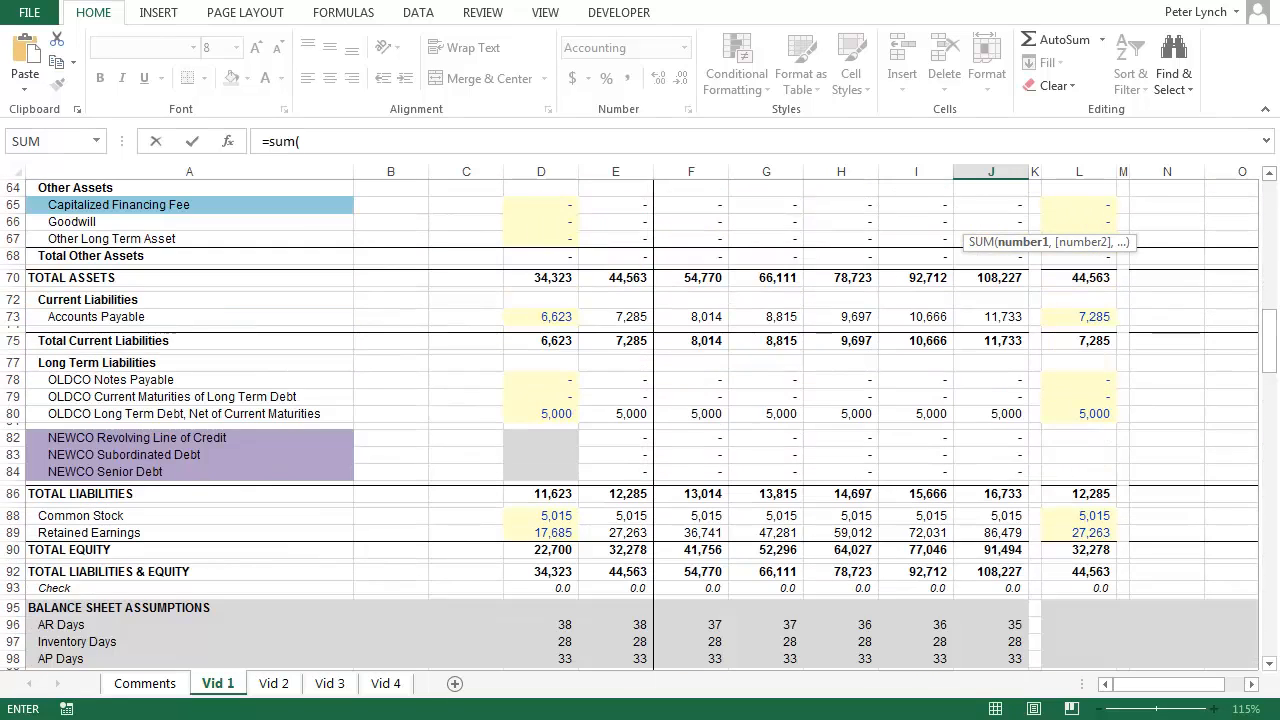
{"action": "left_click", "coordinate": [1091, 386]}
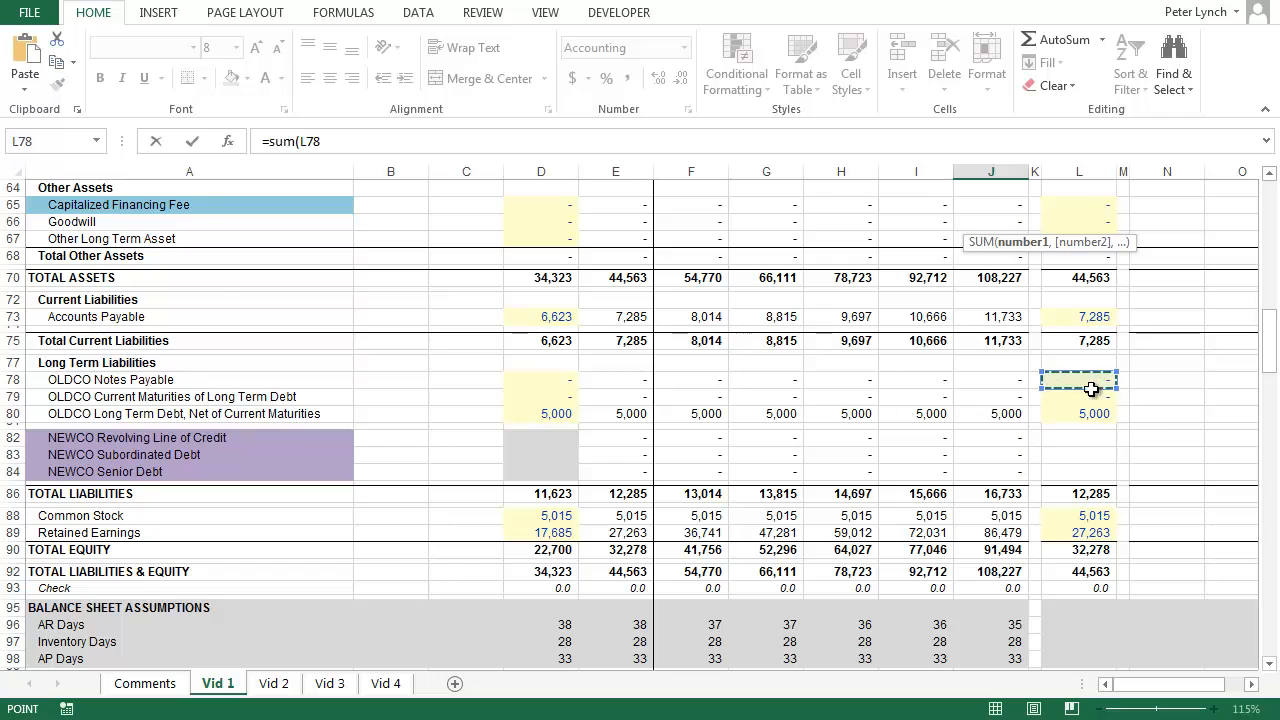
{"action": "left_click_drag", "start_coordinate": [1091, 388], "coordinate": [1087, 413]}
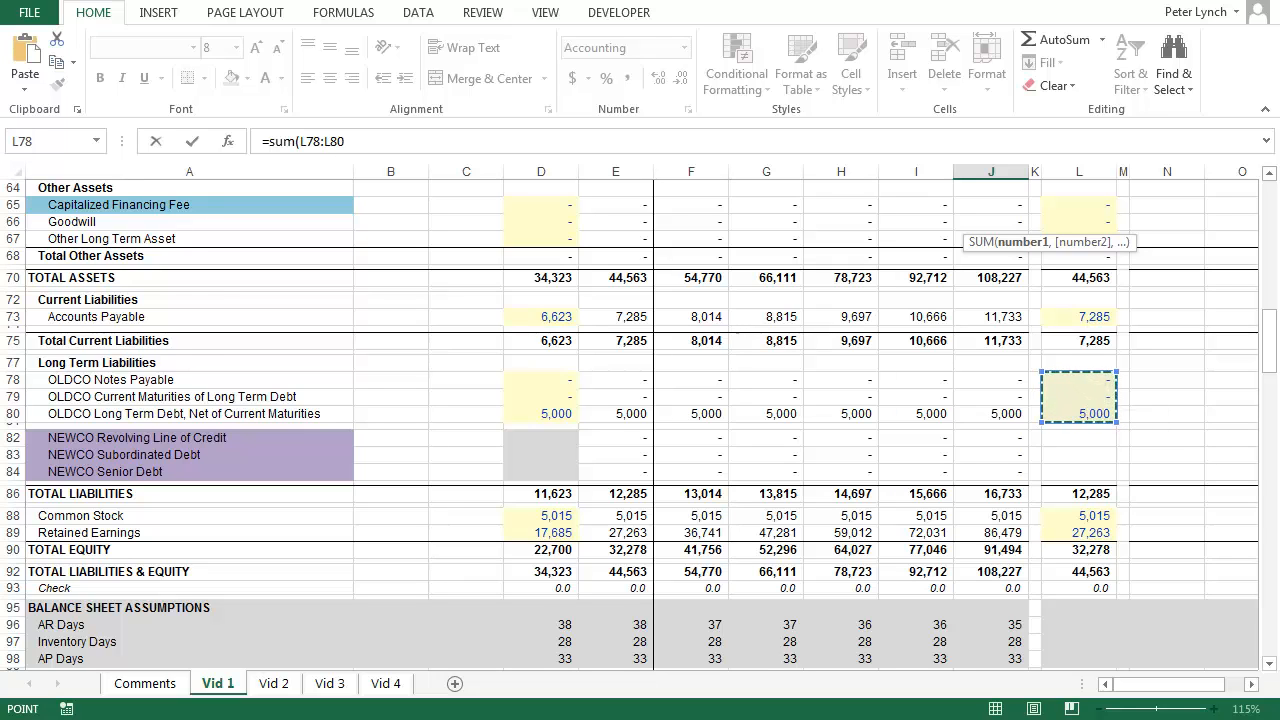
{"action": "key", "text": "Return"}
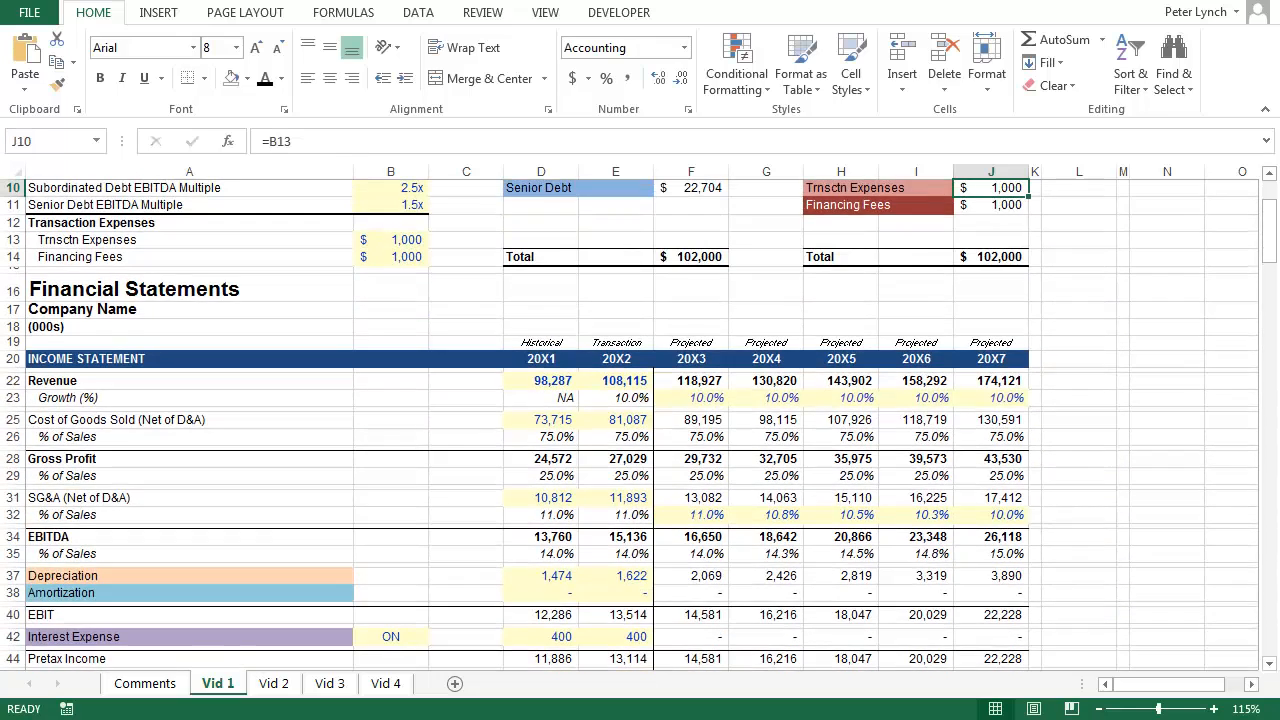
Calculate Seller Proceeds in J8 as the USES Total minus the other uses, =J14-SUM(J9:J11)
{"action": "scroll", "coordinate": [640, 420], "scroll_direction": "up", "scroll_amount": 3}
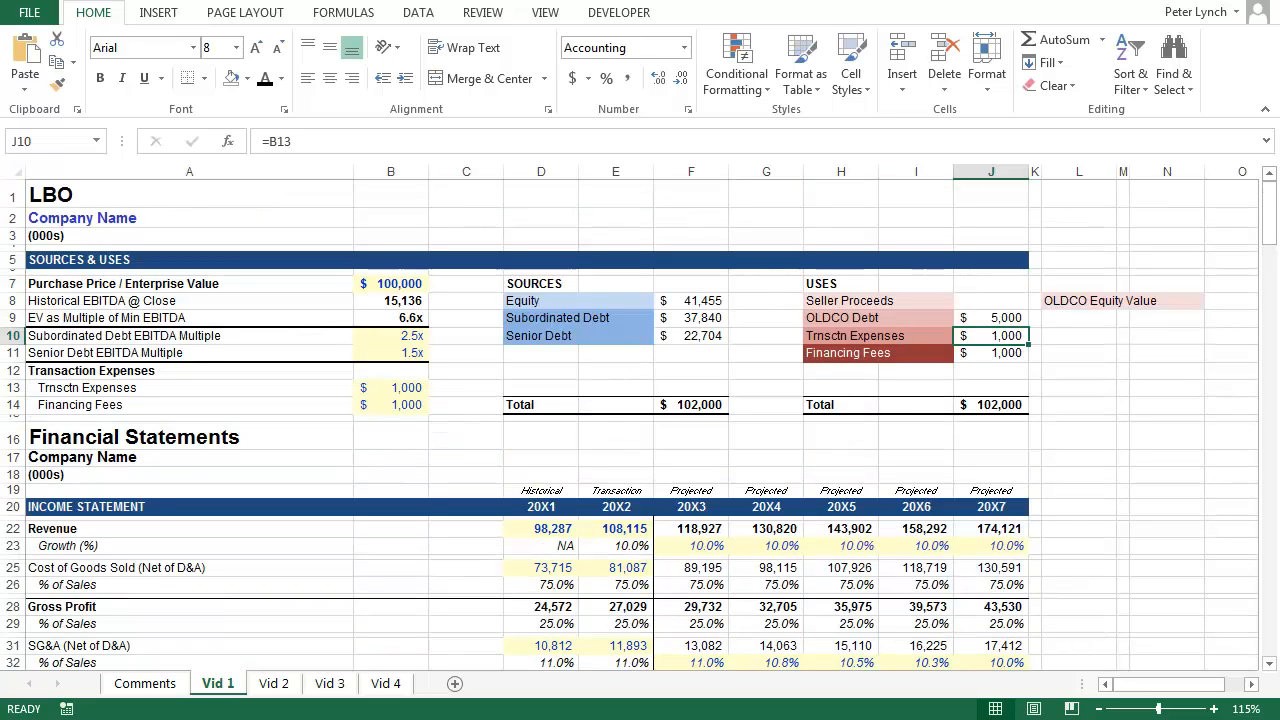
{"action": "key", "text": "Up"}
{"action": "key", "text": "Up"}
{"action": "type", "text": "="}
{"action": "key", "text": "Down"}
{"action": "key", "text": "Down"}
{"action": "key", "text": "Down"}
{"action": "key", "text": "Down"}
{"action": "key", "text": "Down"}
{"action": "key", "text": "Down"}
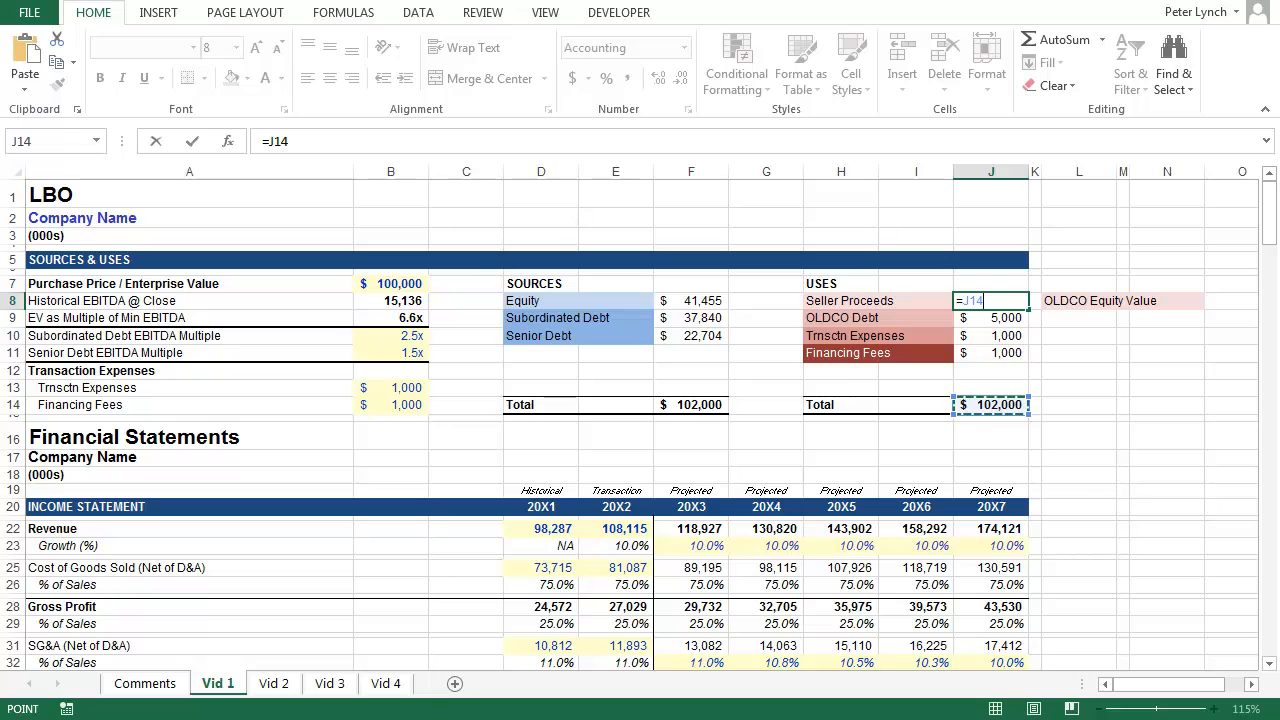
{"action": "type", "text": "-sum"}
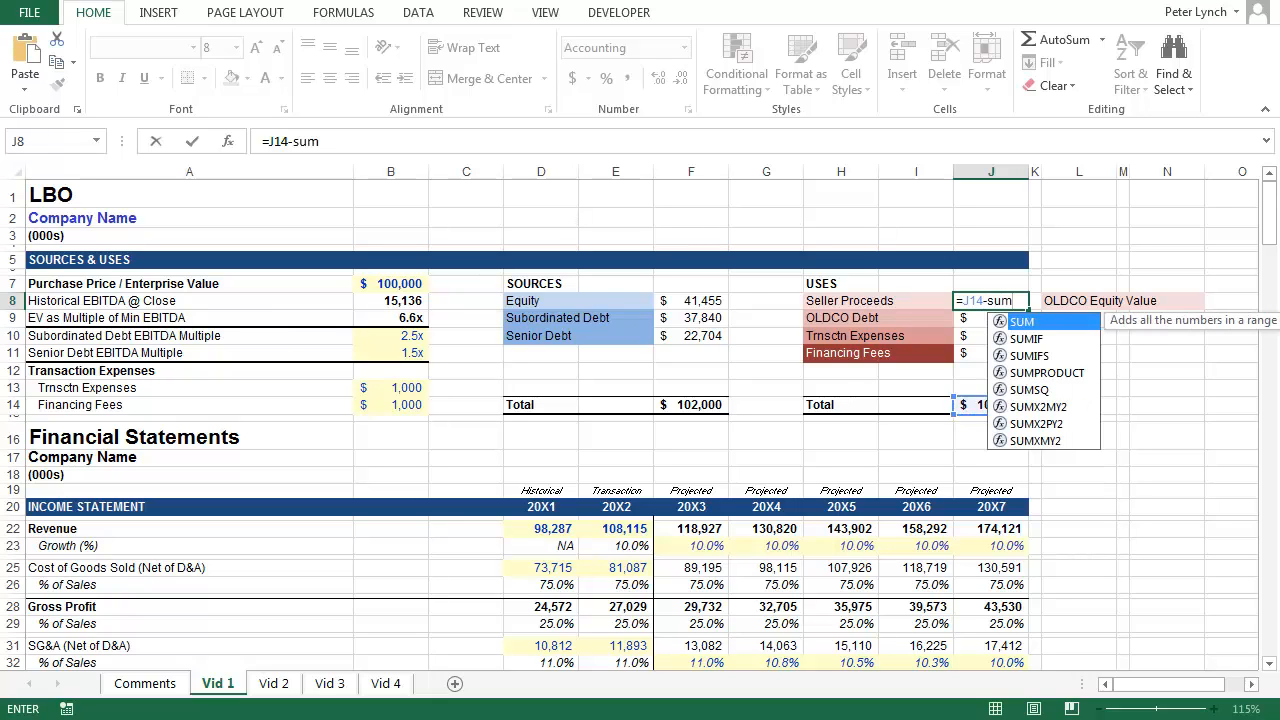
{"action": "type", "text": "("}
{"action": "left_click_drag", "start_coordinate": [990, 318], "coordinate": [1020, 355]}
{"action": "key", "text": "Return"}
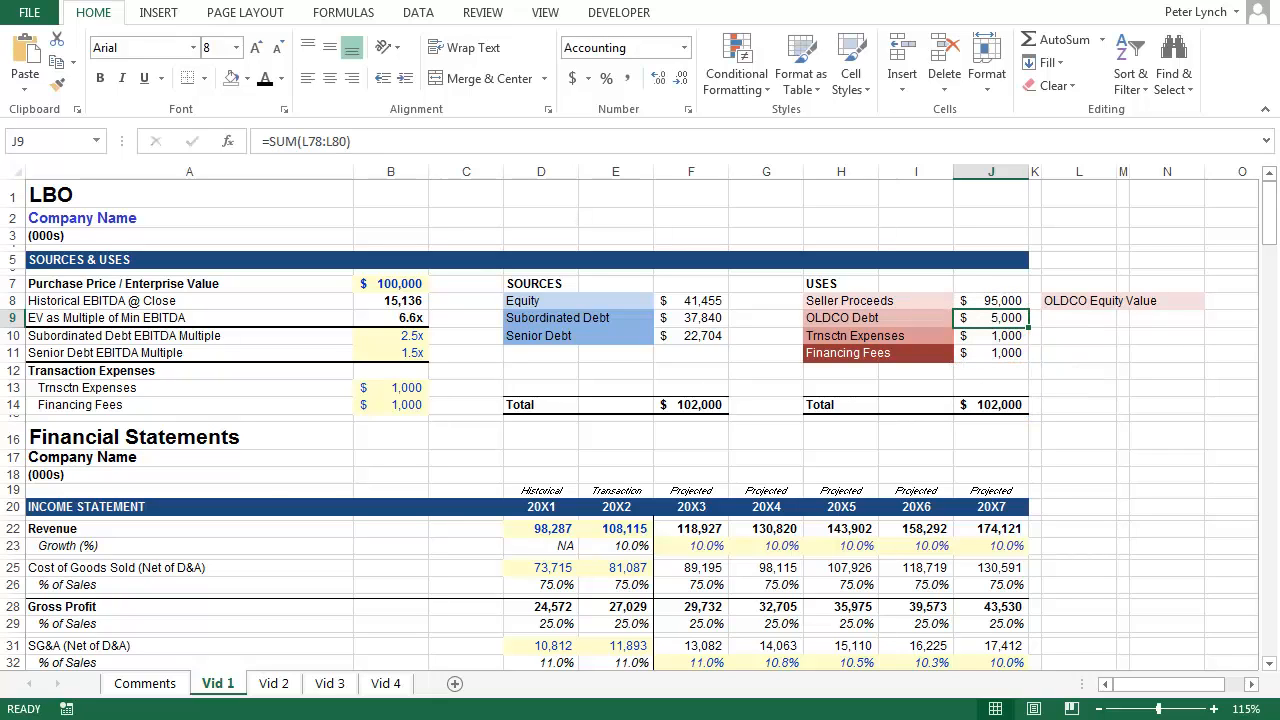
{"action": "key", "text": "Right"}
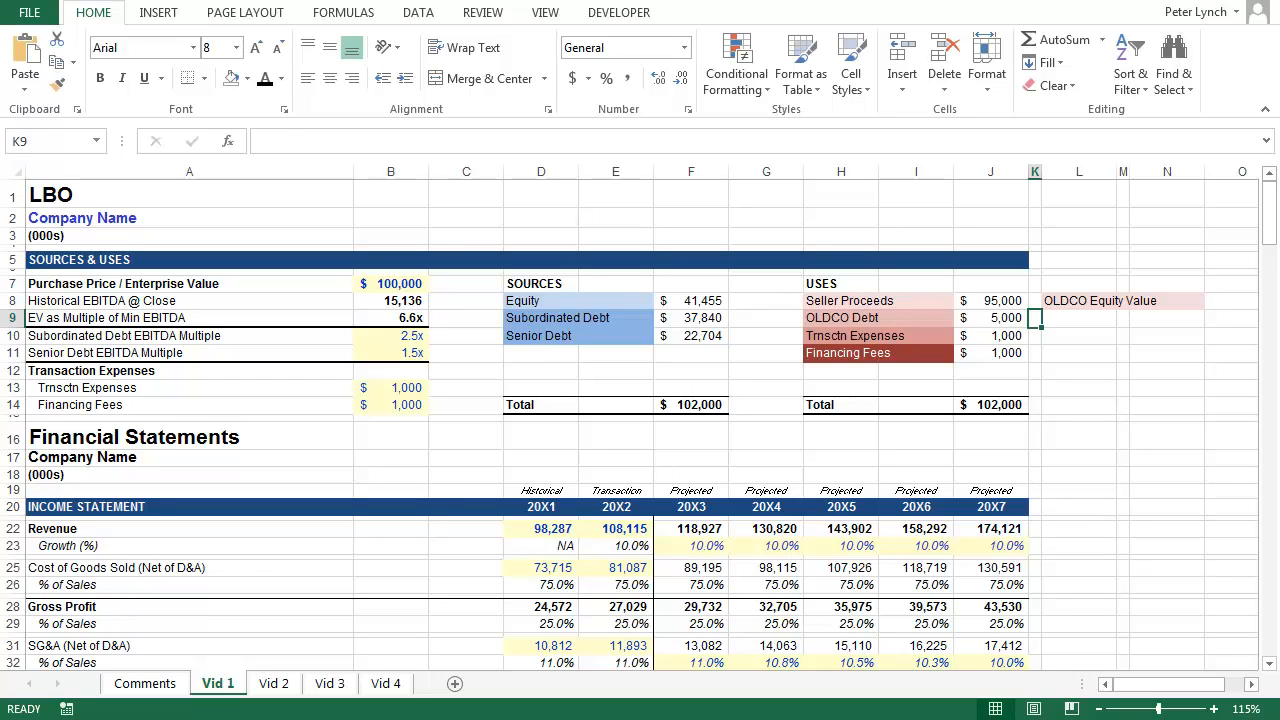
Switch to the Vid 2 sheet and set its zoom to 100% with the ribbon collapsed
{"action": "key", "text": "ctrl+Page_Down"}
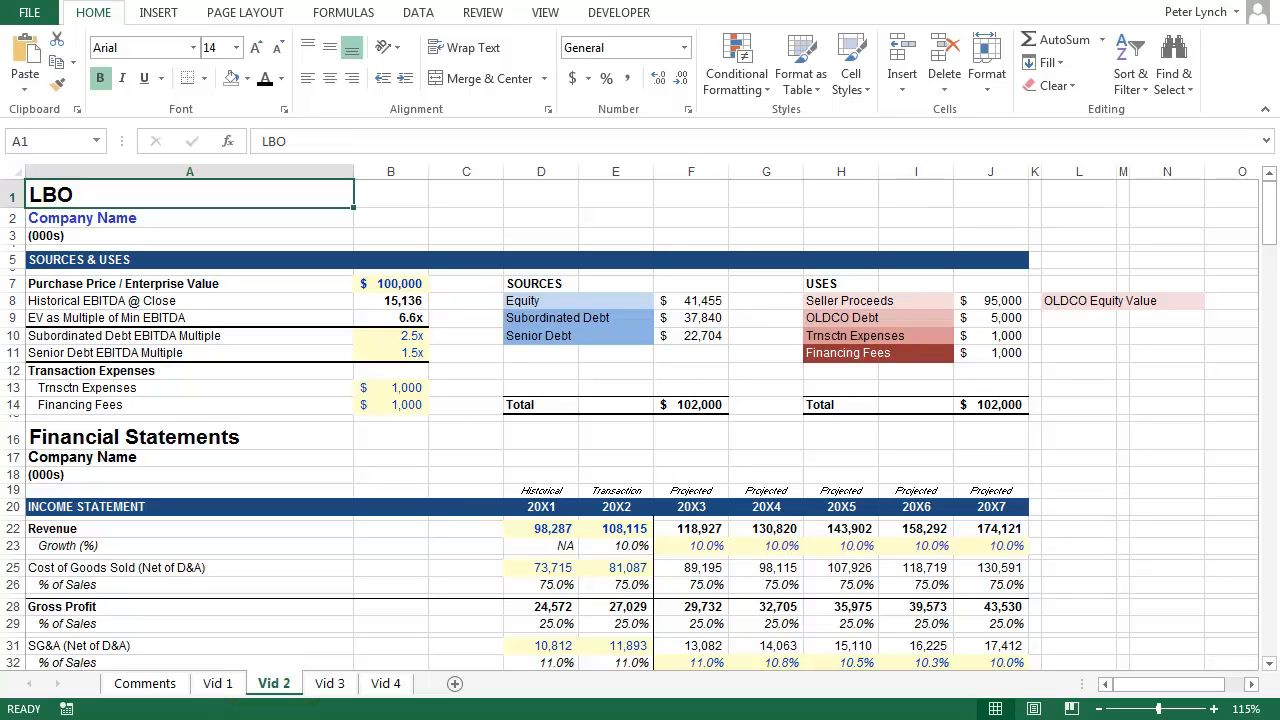
{"action": "left_click", "coordinate": [1265, 109]}
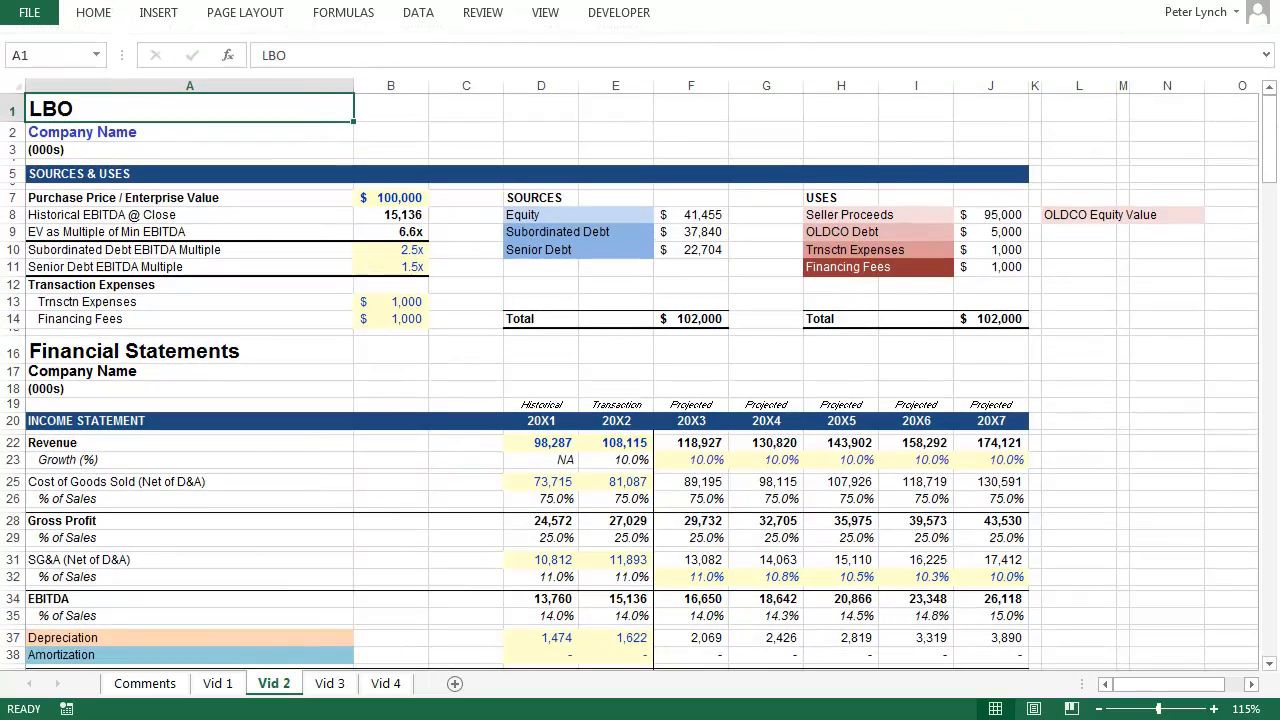
{"action": "key", "text": "alt"}
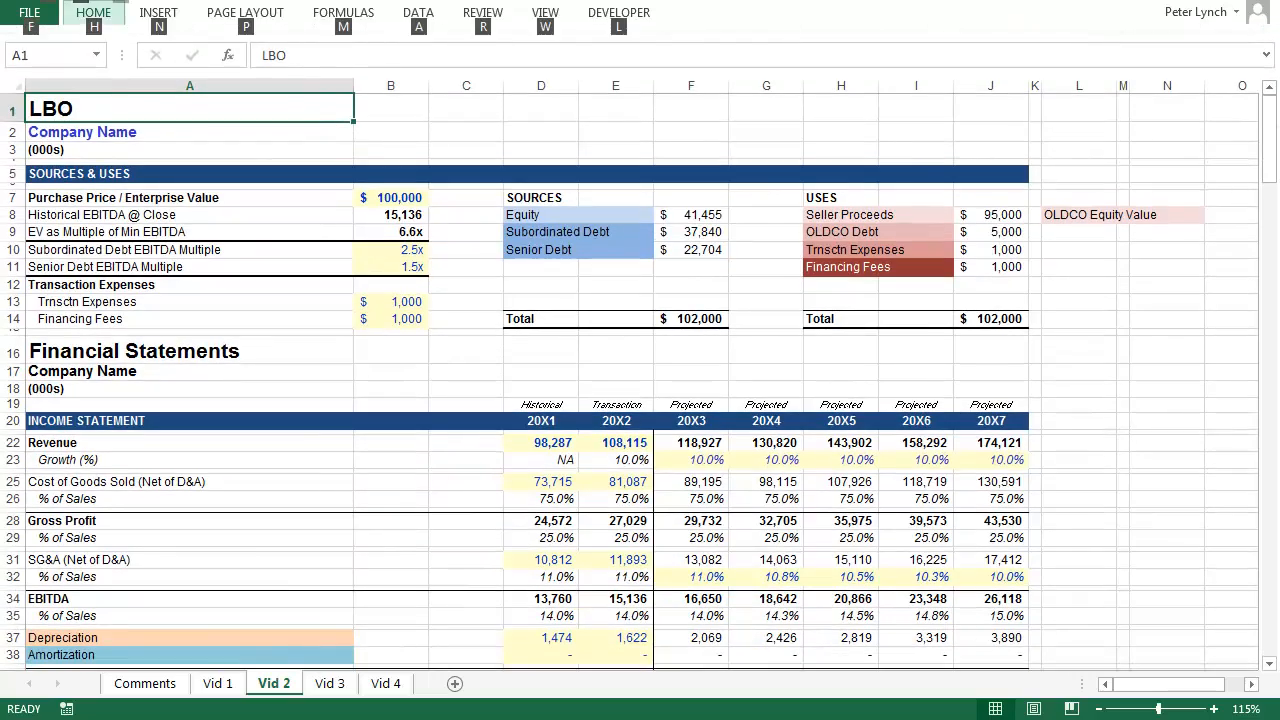
{"action": "key", "text": "w"}
{"action": "key", "text": "q"}
{"action": "key", "text": "Return"}
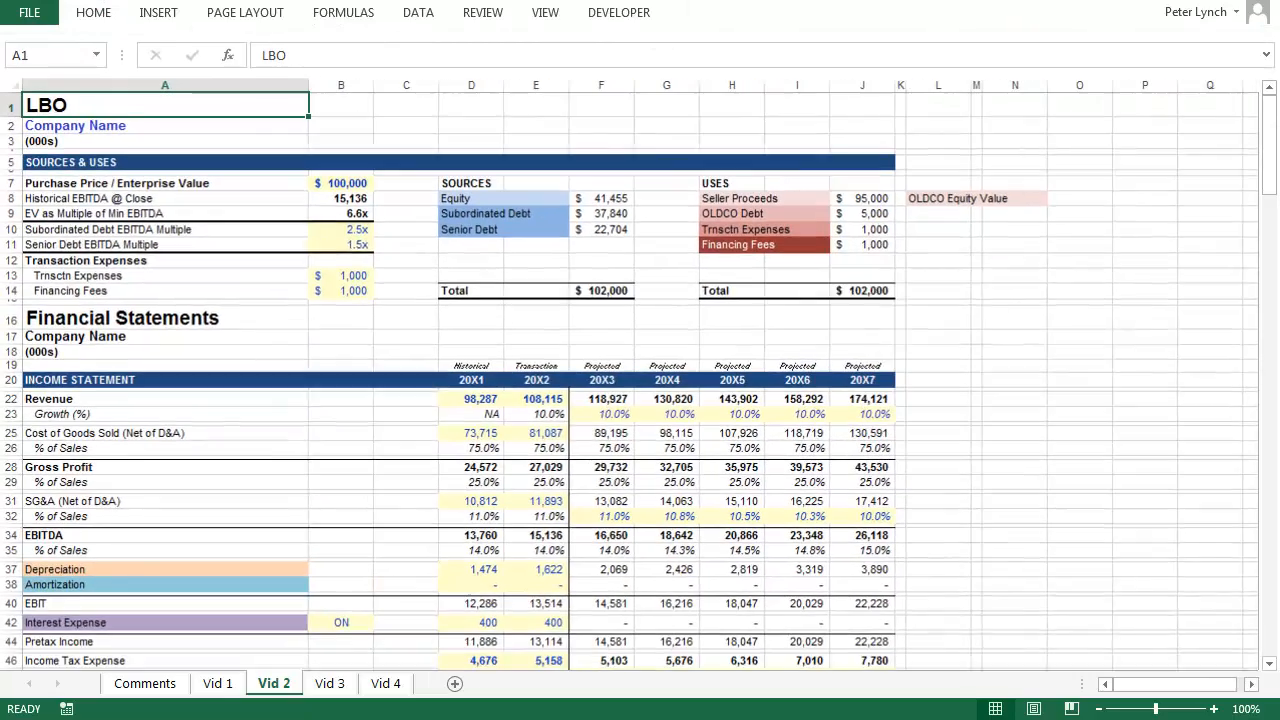
Freeze the first column of the Vid 2 sheet and collapse the ribbon again
{"action": "scroll", "coordinate": [640, 380], "scroll_direction": "down", "scroll_amount": 6}
{"action": "scroll", "coordinate": [640, 380], "scroll_direction": "down", "scroll_amount": 10}
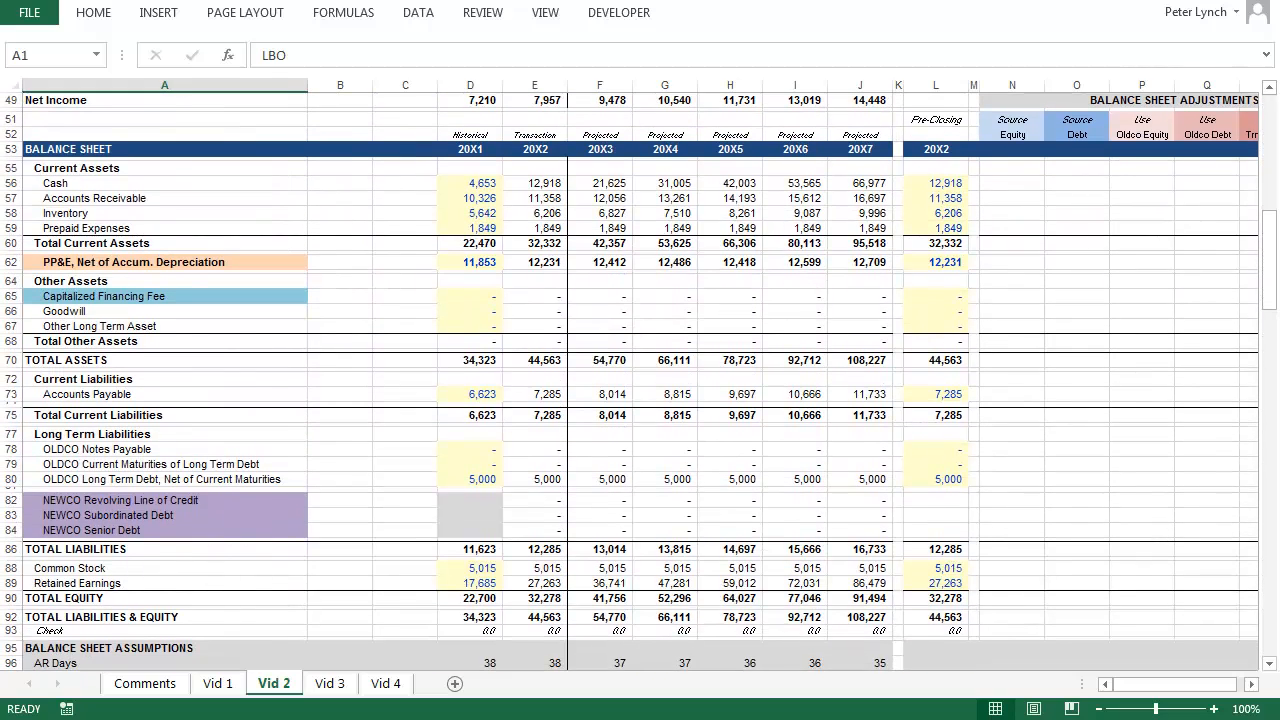
{"action": "left_click", "coordinate": [543, 18]}
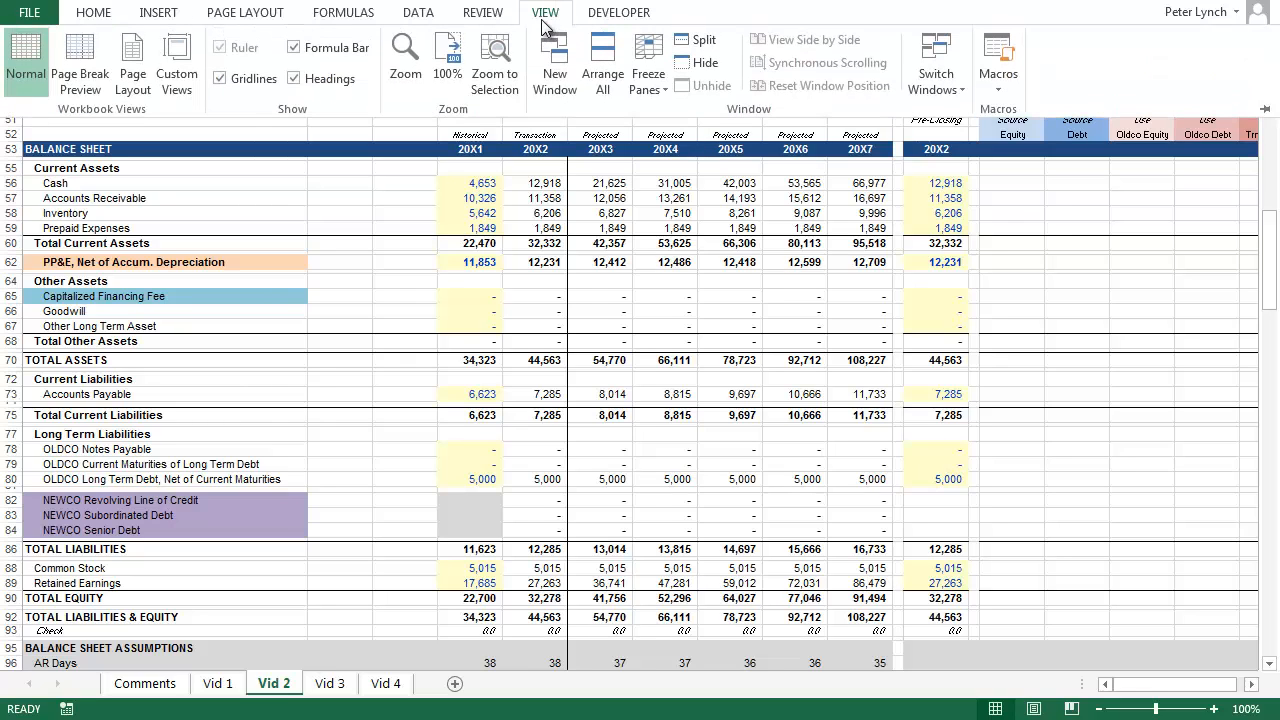
{"action": "left_click", "coordinate": [652, 88]}
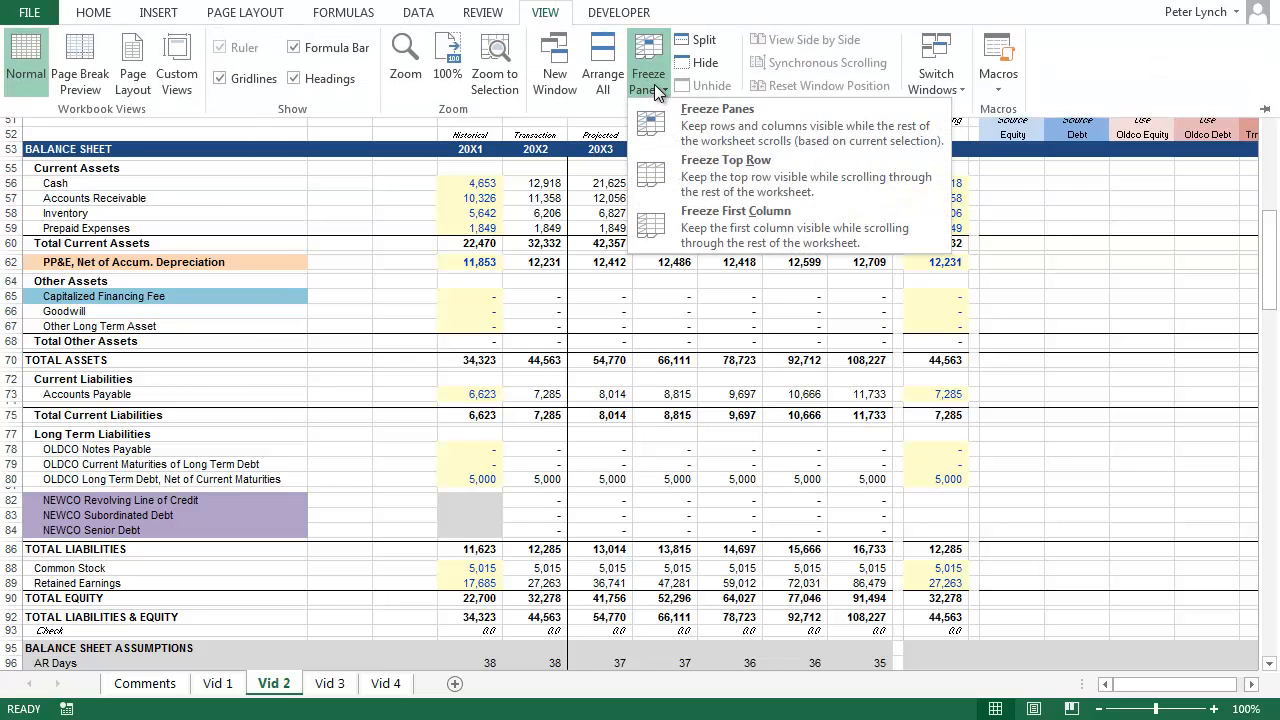
{"action": "left_click", "coordinate": [737, 244]}
{"action": "key", "text": "ctrl+F1"}
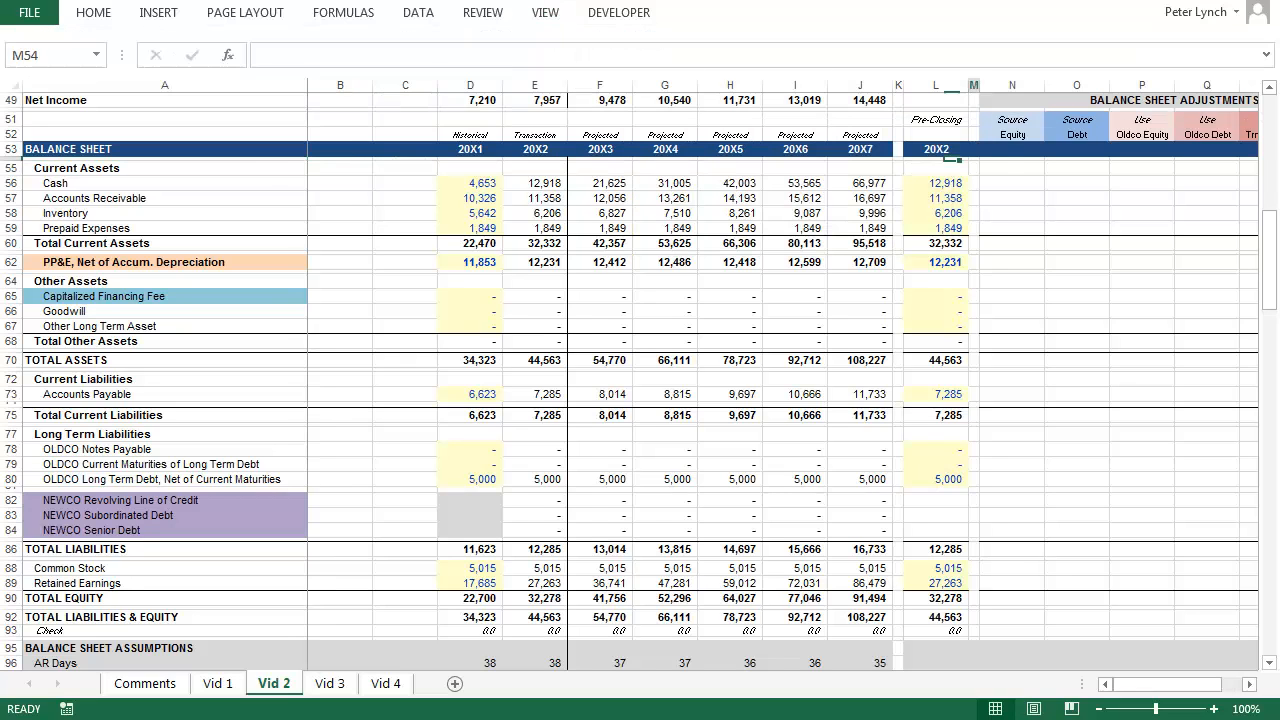
Examine the Balance Sheet Adjustments columns between the pre-closing and post-closing 20X2 balances
{"action": "key", "text": "Right"}
{"action": "key", "text": "Right"}
{"action": "key", "text": "Right"}
{"action": "key", "text": "Right"}
{"action": "key", "text": "Right"}
{"action": "key", "text": "Right"}
{"action": "key", "text": "Right"}
{"action": "key", "text": "Right"}
{"action": "key", "text": "Right"}
{"action": "key", "text": "Right"}
{"action": "key", "text": "Right"}
{"action": "key", "text": "Right"}
{"action": "key", "text": "Right"}
{"action": "key", "text": "Right"}
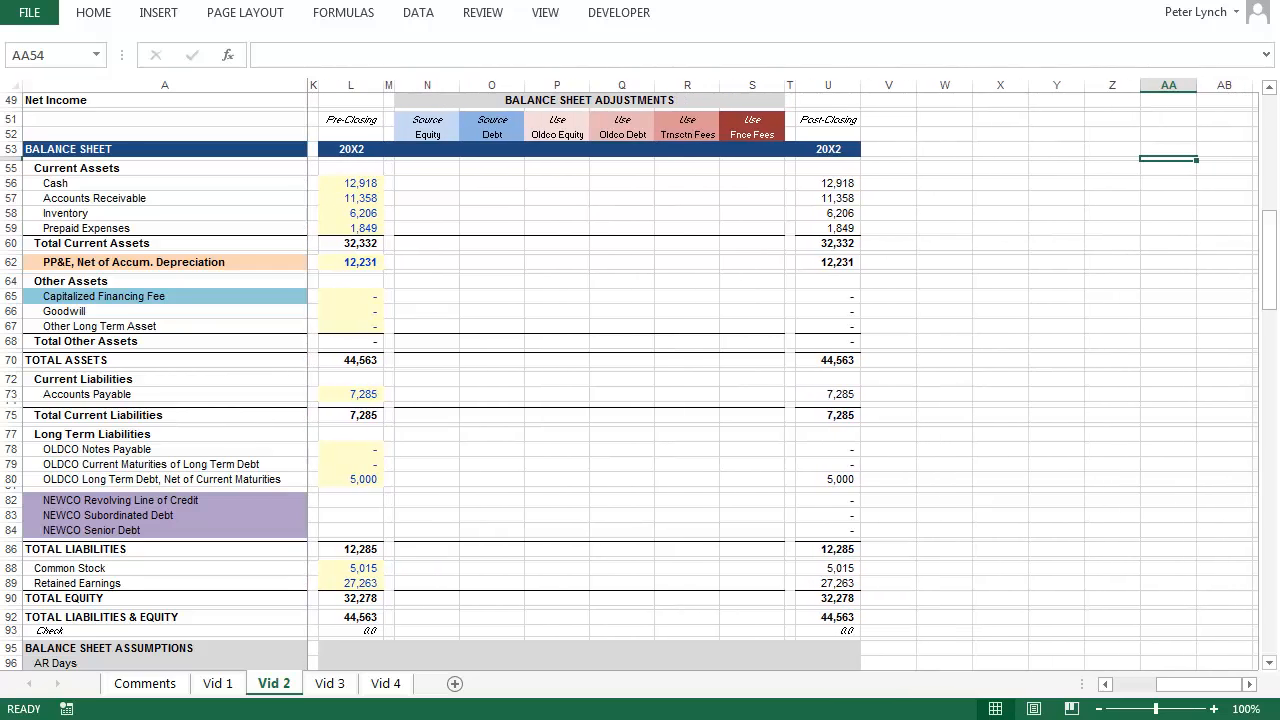
{"action": "key", "text": "Left"}
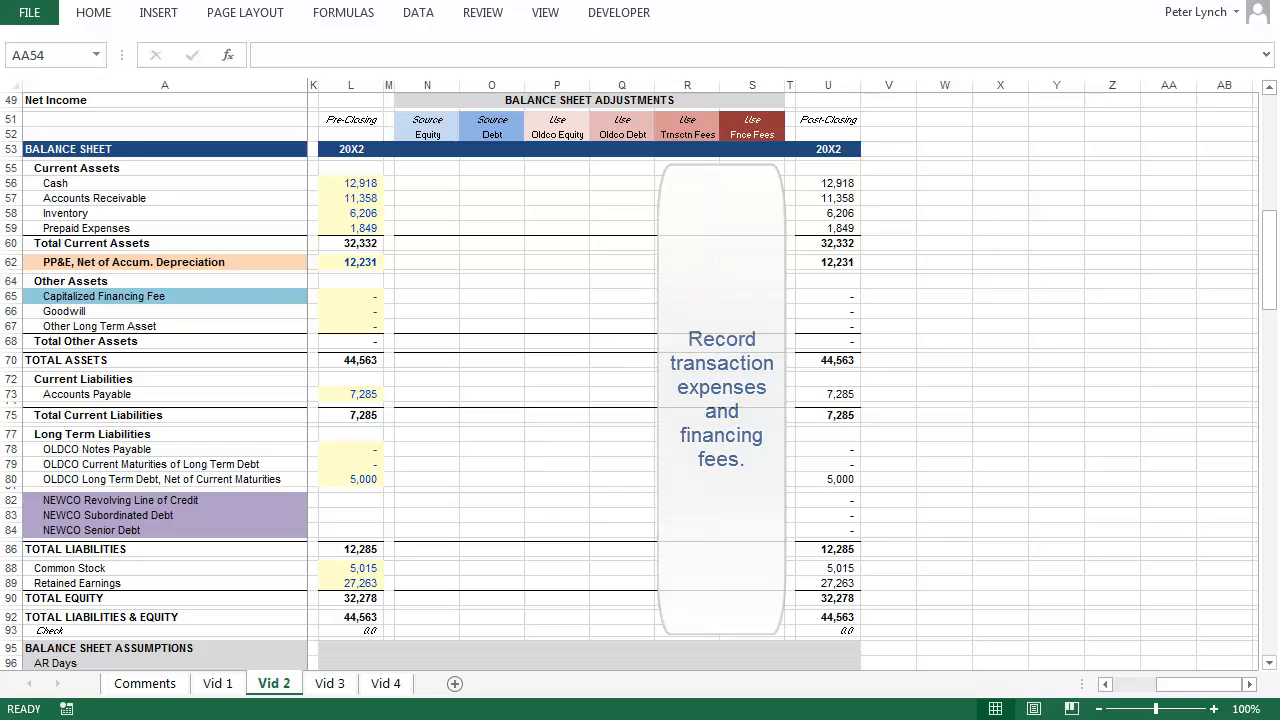
Link the Source Equity adjustment for Common Stock in N88 to the Equity amount under SOURCES, =F8
{"action": "left_click", "coordinate": [418, 567]}
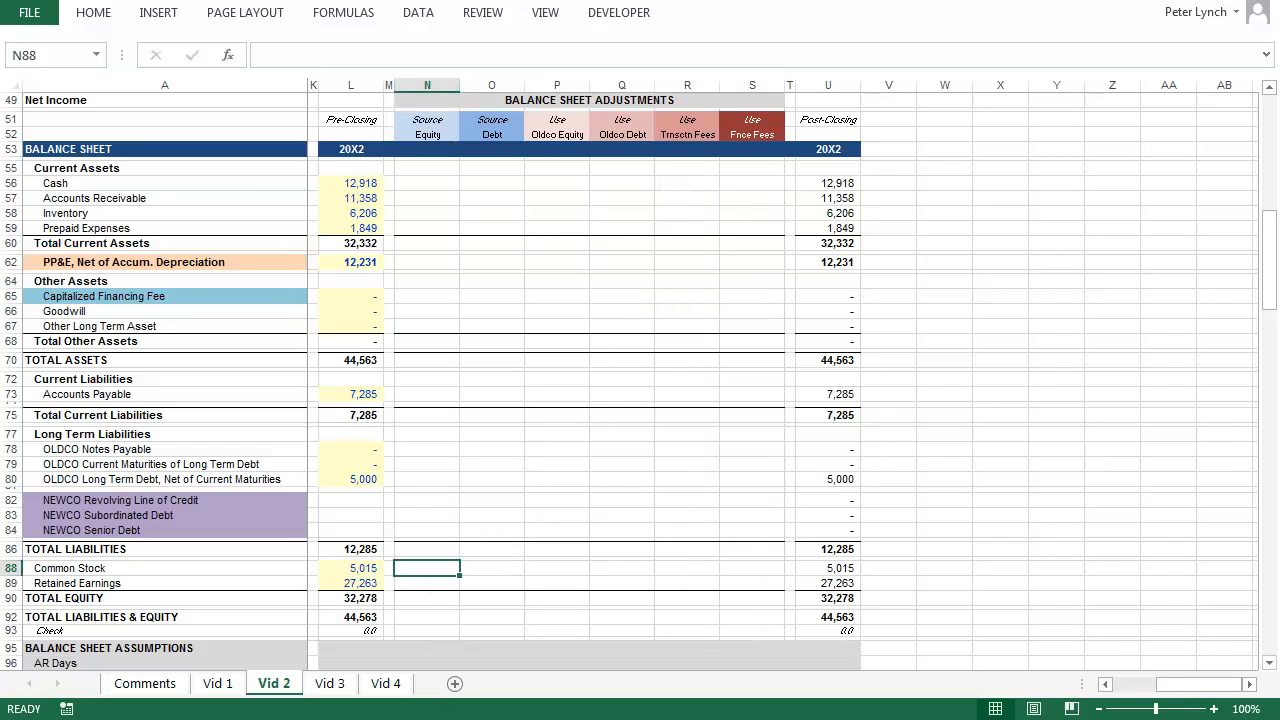
{"action": "type", "text": "="}
{"action": "key", "text": "Up"}
{"action": "key", "text": "Up"}
{"action": "key", "text": "Up"}
{"action": "key", "text": "Up"}
{"action": "key", "text": "Up"}
{"action": "key", "text": "Up"}
{"action": "key", "text": "Up"}
{"action": "key", "text": "Up"}
{"action": "key", "text": "Up"}
{"action": "key", "text": "Up"}
{"action": "key", "text": "Up"}
{"action": "key", "text": "Up"}
{"action": "key", "text": "Up"}
{"action": "key", "text": "Up"}
{"action": "key", "text": "Up"}
{"action": "key", "text": "Up"}
{"action": "key", "text": "Up"}
{"action": "key", "text": "Up"}
{"action": "key", "text": "Up"}
{"action": "key", "text": "Up"}
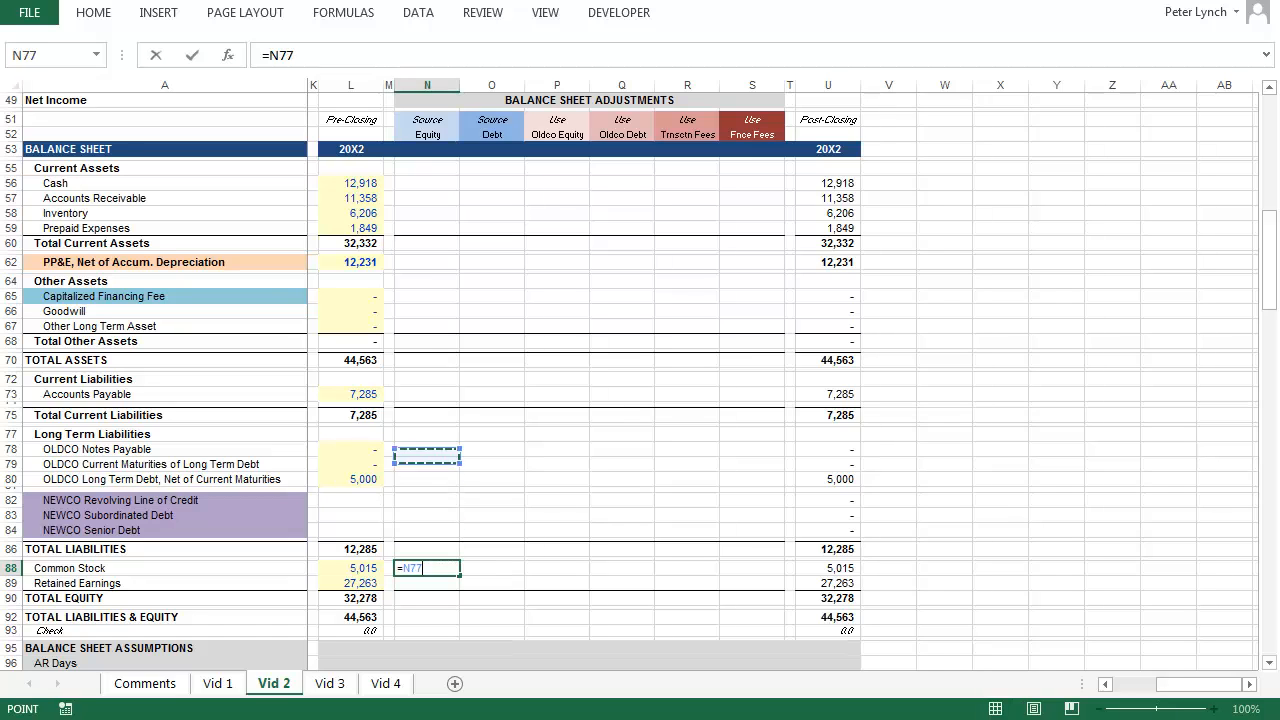
{"action": "key", "text": "Page_Up"}
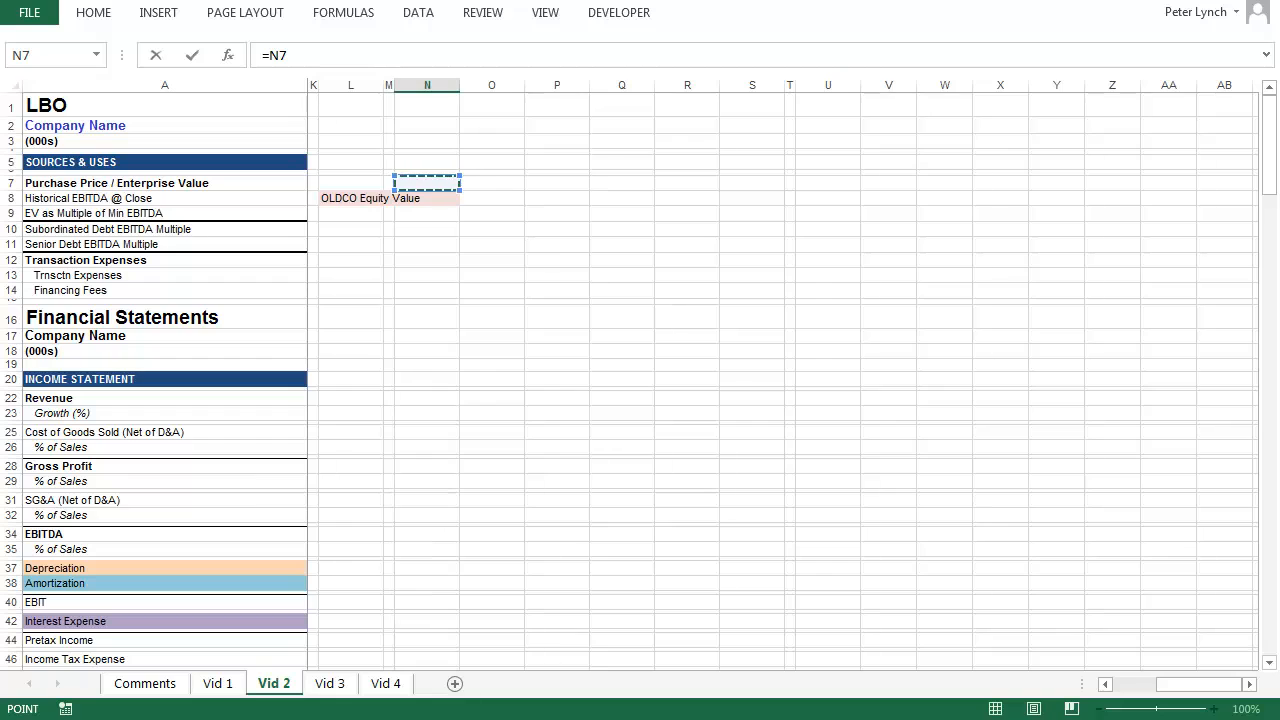
{"action": "key", "text": "Down"}
{"action": "key", "text": "Left"}
{"action": "key", "text": "Left"}
{"action": "key", "text": "Left"}
{"action": "key", "text": "Left"}
{"action": "key", "text": "Left"}
{"action": "key", "text": "Left"}
{"action": "key", "text": "Left"}
{"action": "key", "text": "Left"}
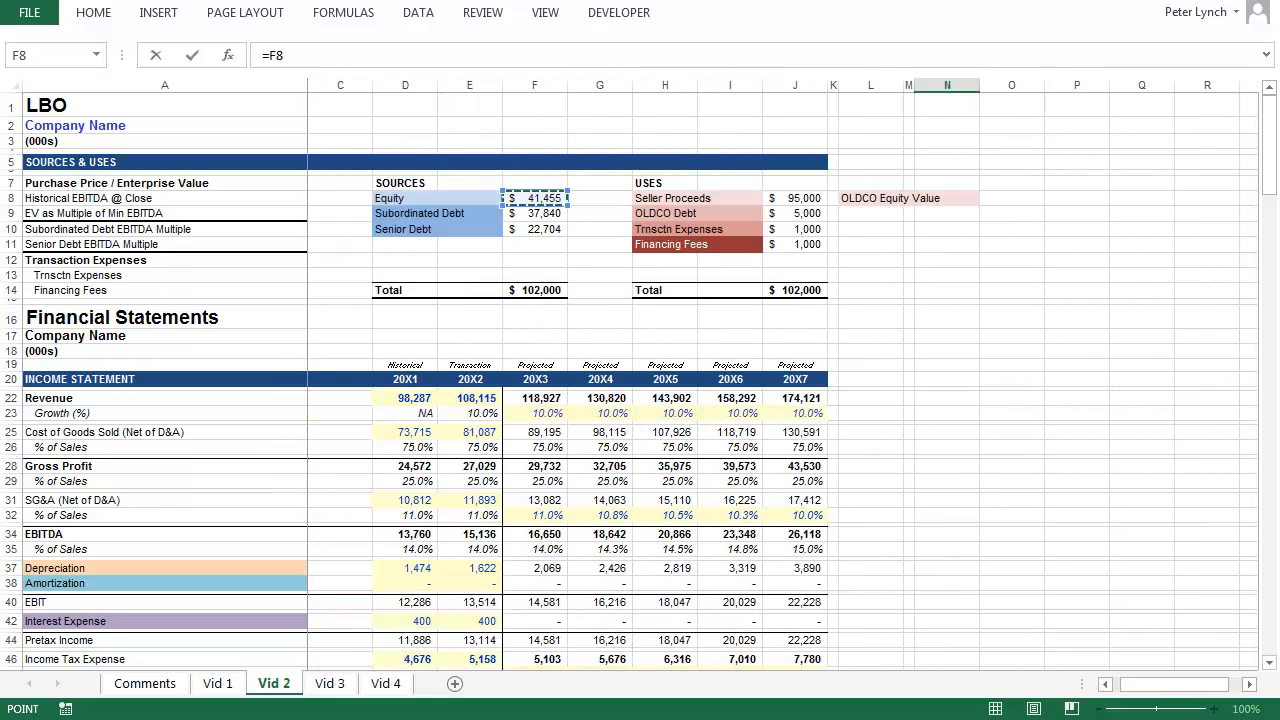
{"action": "key", "text": "Return"}
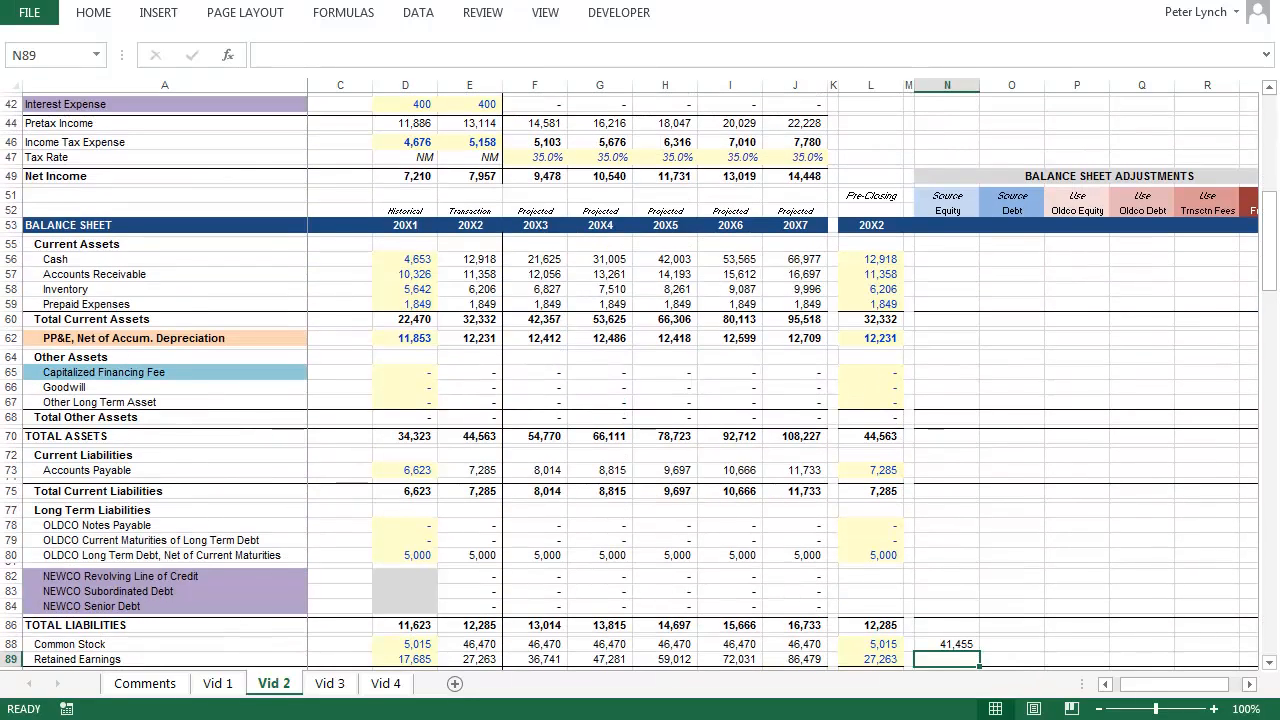
Link the Source Equity adjustment for Cash in N56 to the Common Stock adjustment, =N88
{"action": "key", "text": "Up"}
{"action": "key", "text": "Up"}
{"action": "key", "text": "Up"}
{"action": "key", "text": "Up"}
{"action": "key", "text": "Up"}
{"action": "key", "text": "Up"}
{"action": "key", "text": "Up"}
{"action": "key", "text": "Up"}
{"action": "key", "text": "Up"}
{"action": "key", "text": "Up"}
{"action": "key", "text": "Up"}
{"action": "key", "text": "Up"}
{"action": "key", "text": "Up"}
{"action": "key", "text": "Up"}
{"action": "key", "text": "Up"}
{"action": "key", "text": "Up"}
{"action": "key", "text": "Up"}
{"action": "key", "text": "Up"}
{"action": "key", "text": "Up"}
{"action": "key", "text": "Up"}
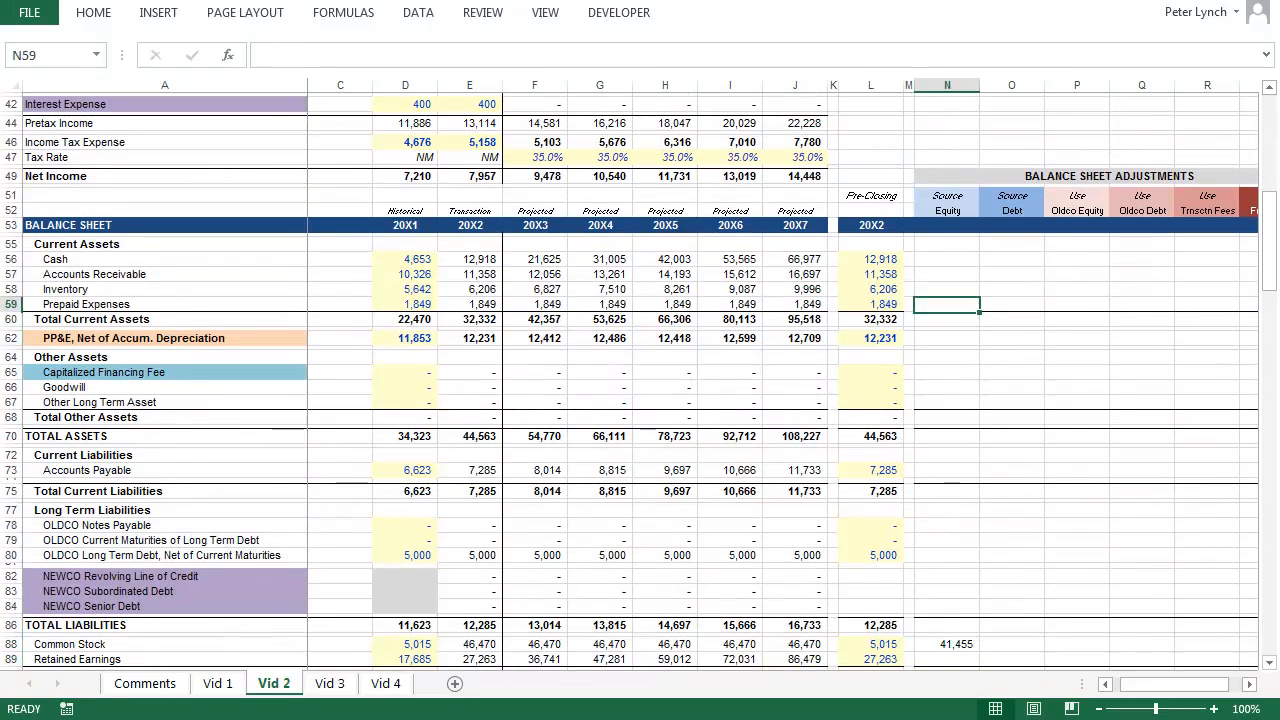
{"action": "key", "text": "Up"}
{"action": "key", "text": "Up"}
{"action": "key", "text": "Up"}
{"action": "type", "text": "="}
{"action": "key", "text": "Down"}
{"action": "key", "text": "Down"}
{"action": "key", "text": "Down"}
{"action": "key", "text": "Down"}
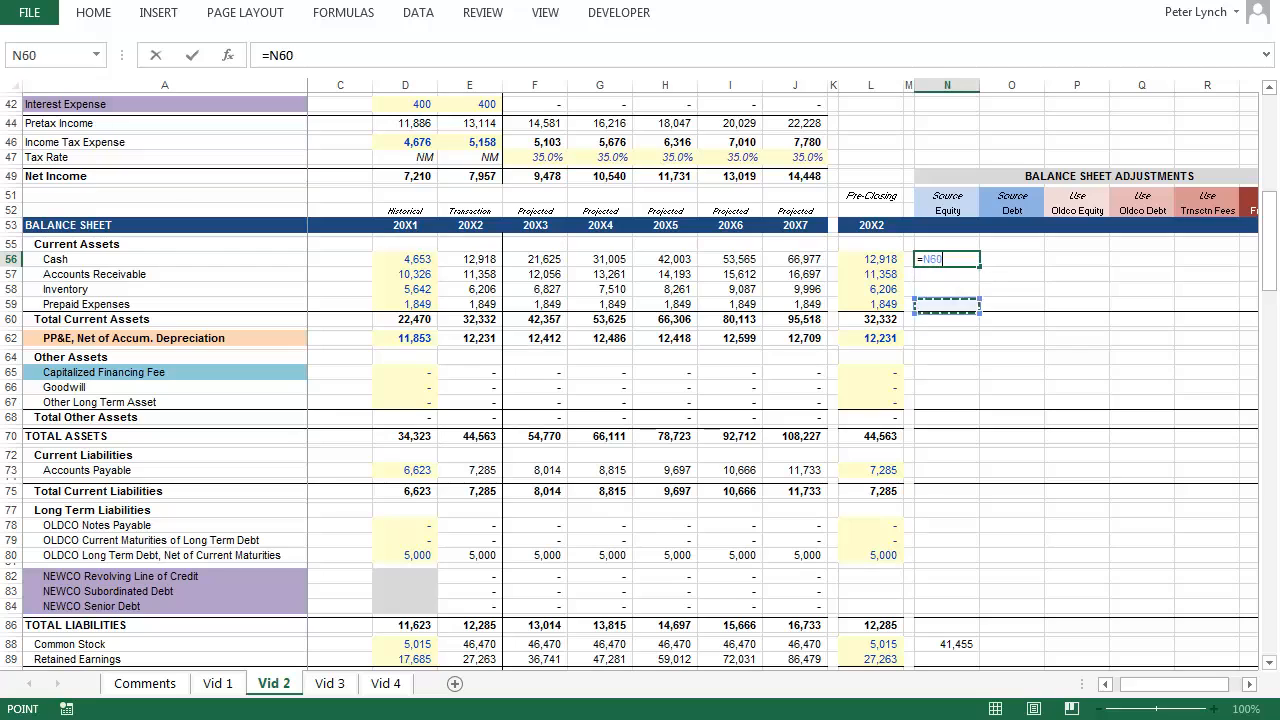
{"action": "key", "text": "Down"}
{"action": "key", "text": "Down"}
{"action": "key", "text": "Down"}
{"action": "key", "text": "Down"}
{"action": "key", "text": "Down"}
{"action": "key", "text": "Down"}
{"action": "key", "text": "Down"}
{"action": "key", "text": "Down"}
{"action": "key", "text": "Down"}
{"action": "key", "text": "Down"}
{"action": "key", "text": "Down"}
{"action": "key", "text": "Down"}
{"action": "key", "text": "Down"}
{"action": "key", "text": "Down"}
{"action": "key", "text": "Down"}
{"action": "key", "text": "Down"}
{"action": "key", "text": "Down"}
{"action": "key", "text": "Down"}
{"action": "key", "text": "Down"}
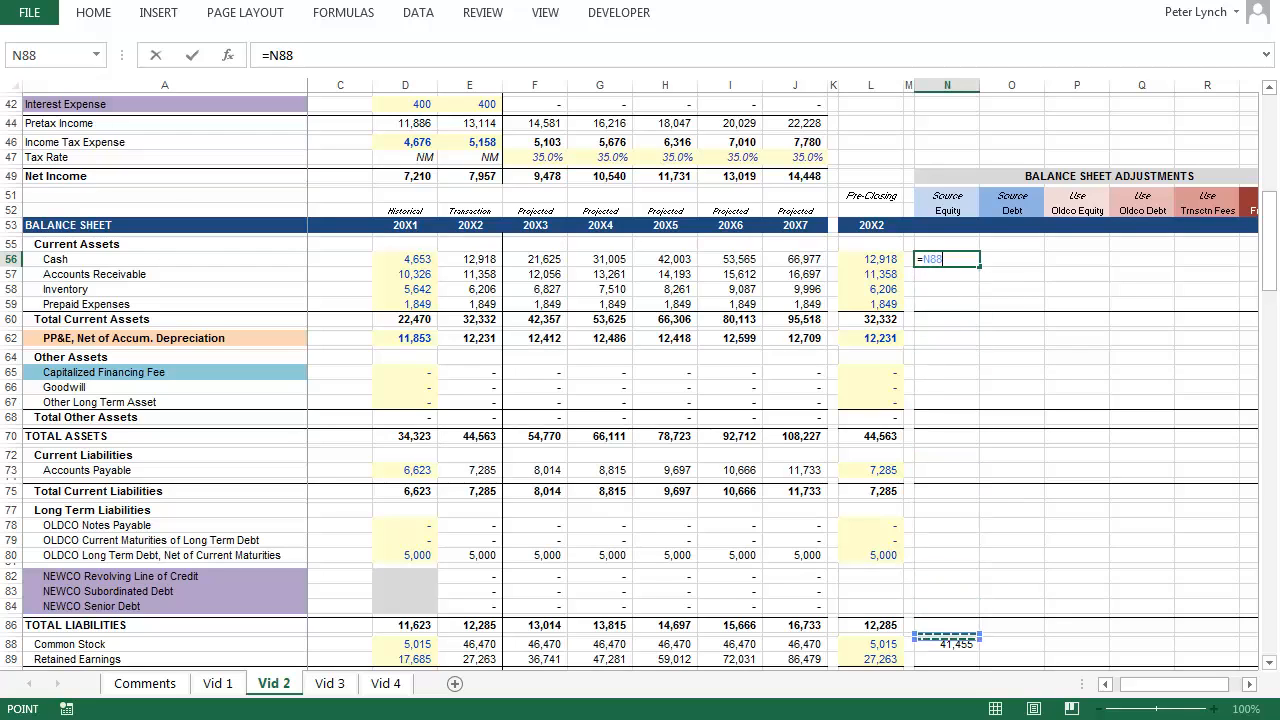
{"action": "key", "text": "Return"}
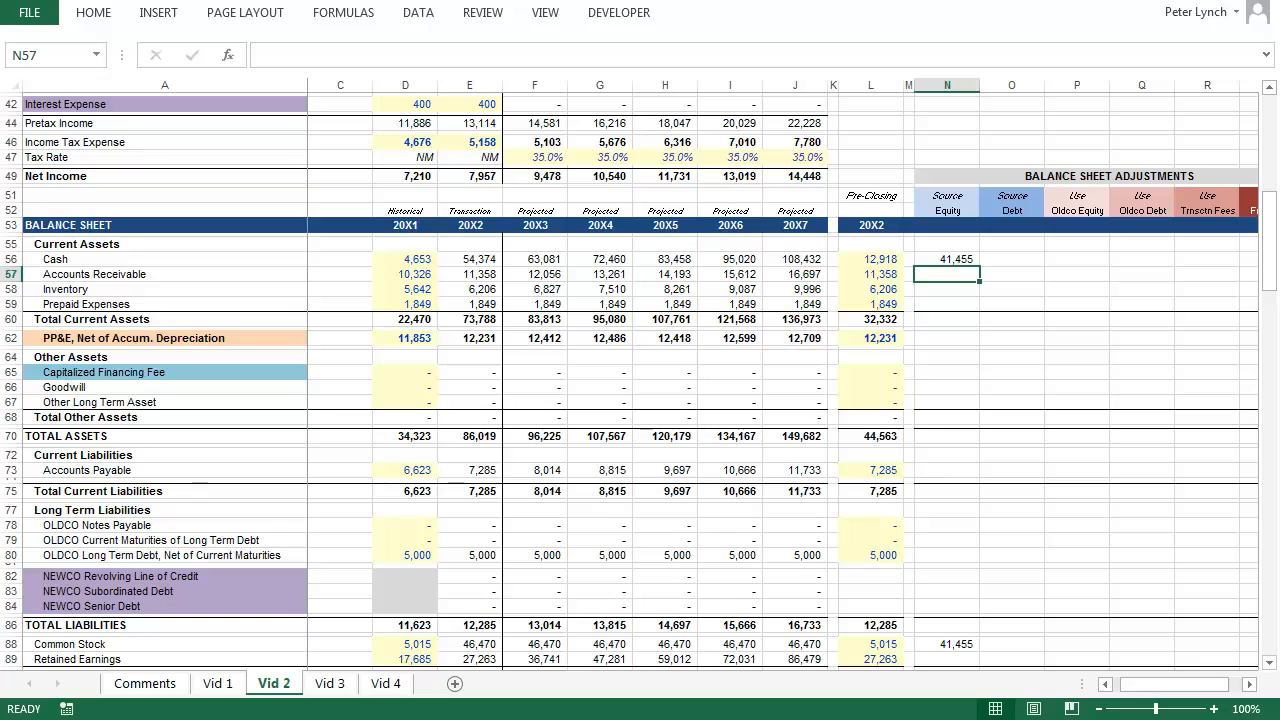
Link the Source Debt adjustment for NEWCO Subordinated Debt in O83 to the Subordinated Debt amount under SOURCES, =F9
{"action": "key", "text": "Right"}
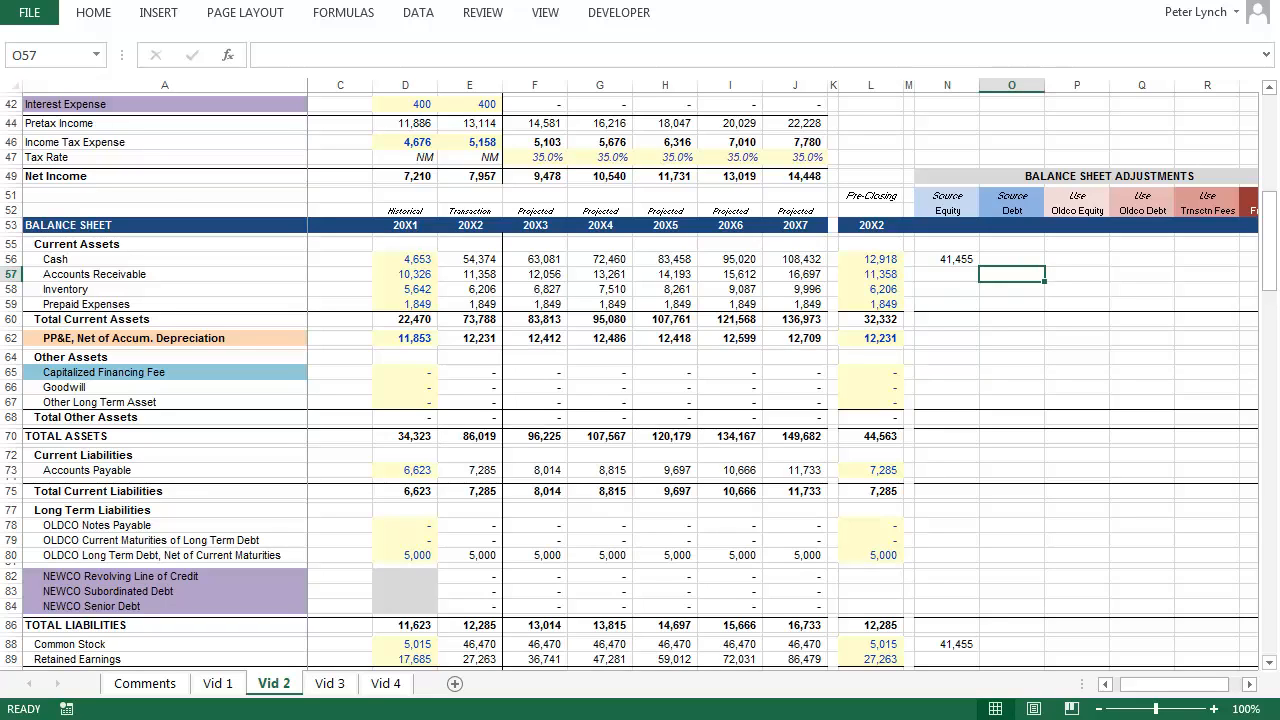
{"action": "key", "text": "Down"}
{"action": "key", "text": "Down"}
{"action": "key", "text": "Down"}
{"action": "key", "text": "Down"}
{"action": "key", "text": "Down"}
{"action": "key", "text": "Down"}
{"action": "key", "text": "Down"}
{"action": "key", "text": "Down"}
{"action": "key", "text": "Down"}
{"action": "key", "text": "Down"}
{"action": "key", "text": "Down"}
{"action": "key", "text": "Down"}
{"action": "key", "text": "Down"}
{"action": "key", "text": "Down"}
{"action": "key", "text": "Down"}
{"action": "key", "text": "Down"}
{"action": "key", "text": "Down"}
{"action": "key", "text": "Down"}
{"action": "key", "text": "Down"}
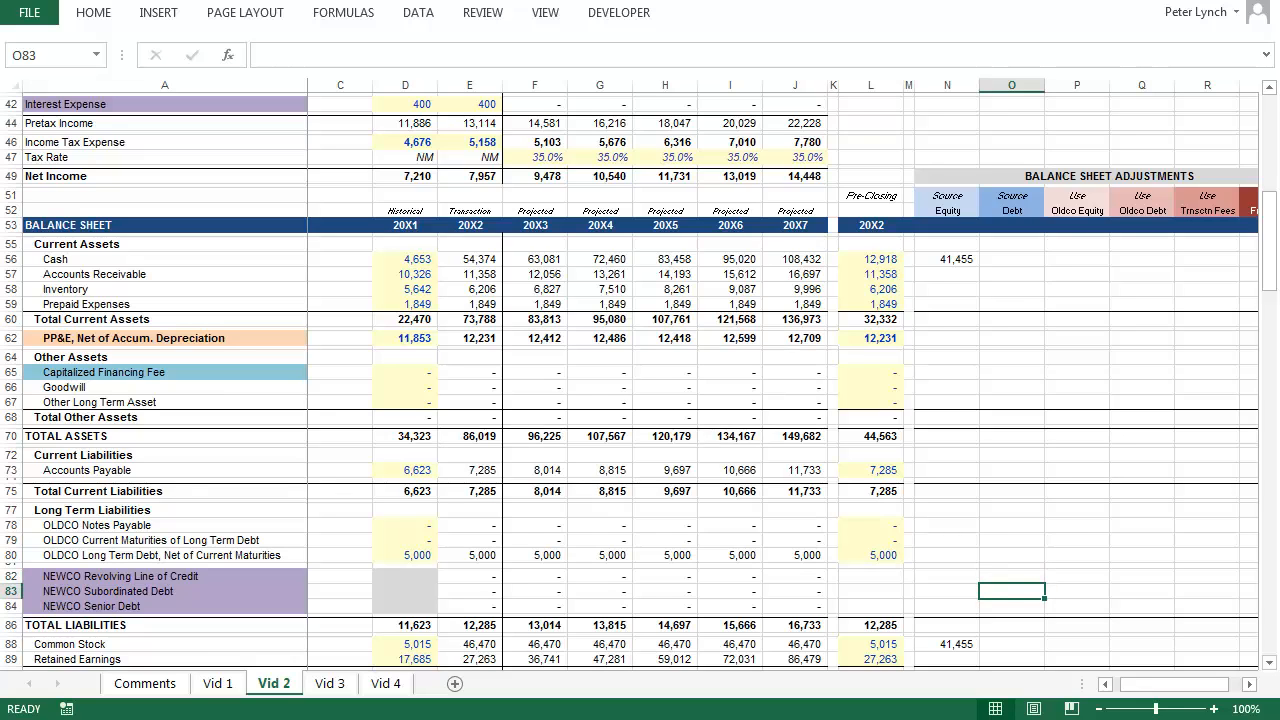
{"action": "type", "text": "="}
{"action": "key", "text": "Up"}
{"action": "key", "text": "Up"}
{"action": "key", "text": "Up"}
{"action": "key", "text": "Up"}
{"action": "key", "text": "Up"}
{"action": "key", "text": "Up"}
{"action": "key", "text": "Up"}
{"action": "key", "text": "Up"}
{"action": "key", "text": "Up"}
{"action": "key", "text": "Up"}
{"action": "key", "text": "Up"}
{"action": "key", "text": "Up"}
{"action": "key", "text": "Up"}
{"action": "key", "text": "Up"}
{"action": "key", "text": "Up"}
{"action": "key", "text": "Up"}
{"action": "key", "text": "Up"}
{"action": "key", "text": "Up"}
{"action": "key", "text": "Up"}
{"action": "key", "text": "Up"}
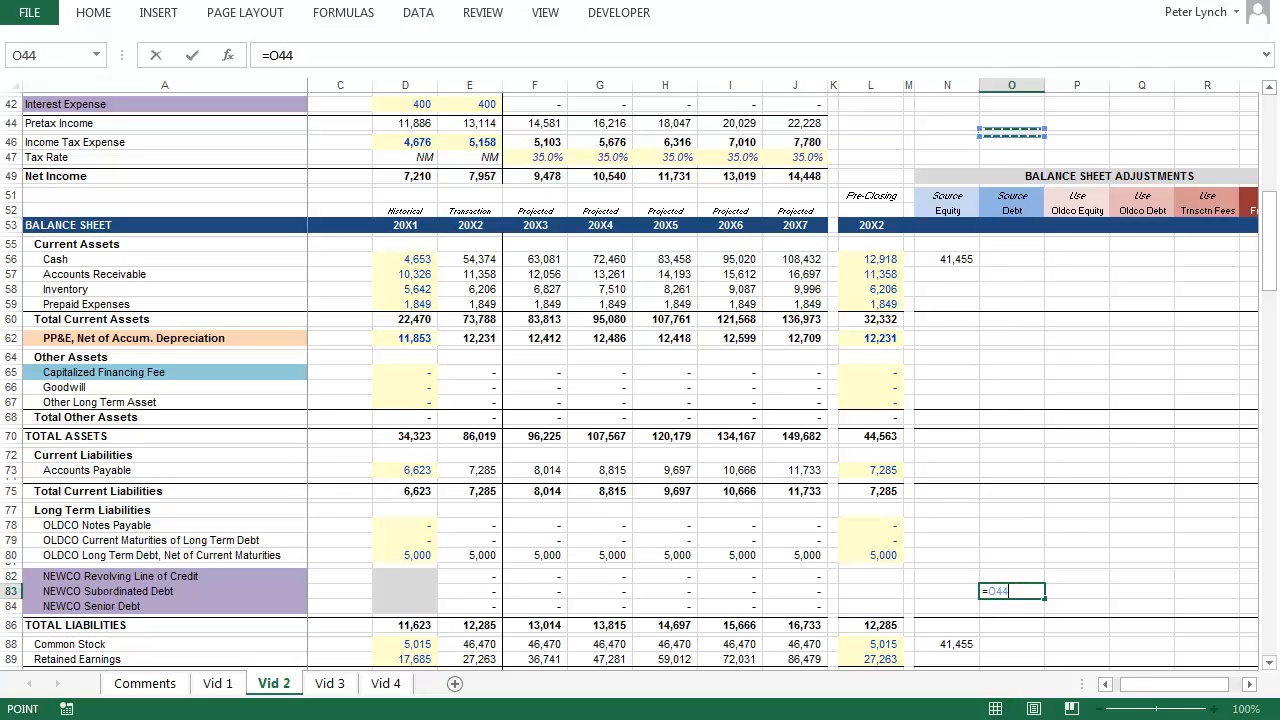
{"action": "key", "text": "ctrl+Up"}
{"action": "key", "text": "Left"}
{"action": "key", "text": "Left"}
{"action": "key", "text": "Left"}
{"action": "key", "text": "Left"}
{"action": "key", "text": "Left"}
{"action": "key", "text": "Left"}
{"action": "key", "text": "Left"}
{"action": "key", "text": "Left"}
{"action": "key", "text": "Left"}
{"action": "key", "text": "Down"}
{"action": "key", "text": "Down"}
{"action": "key", "text": "Down"}
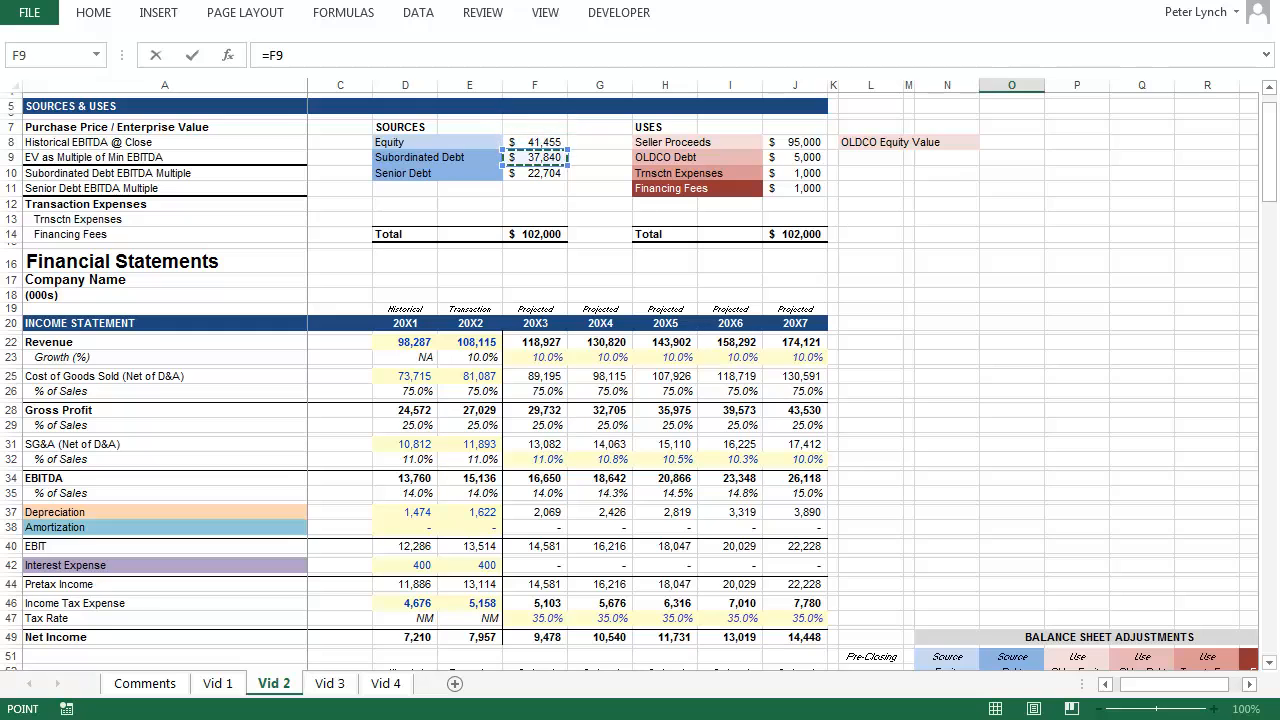
{"action": "key", "text": "Return"}
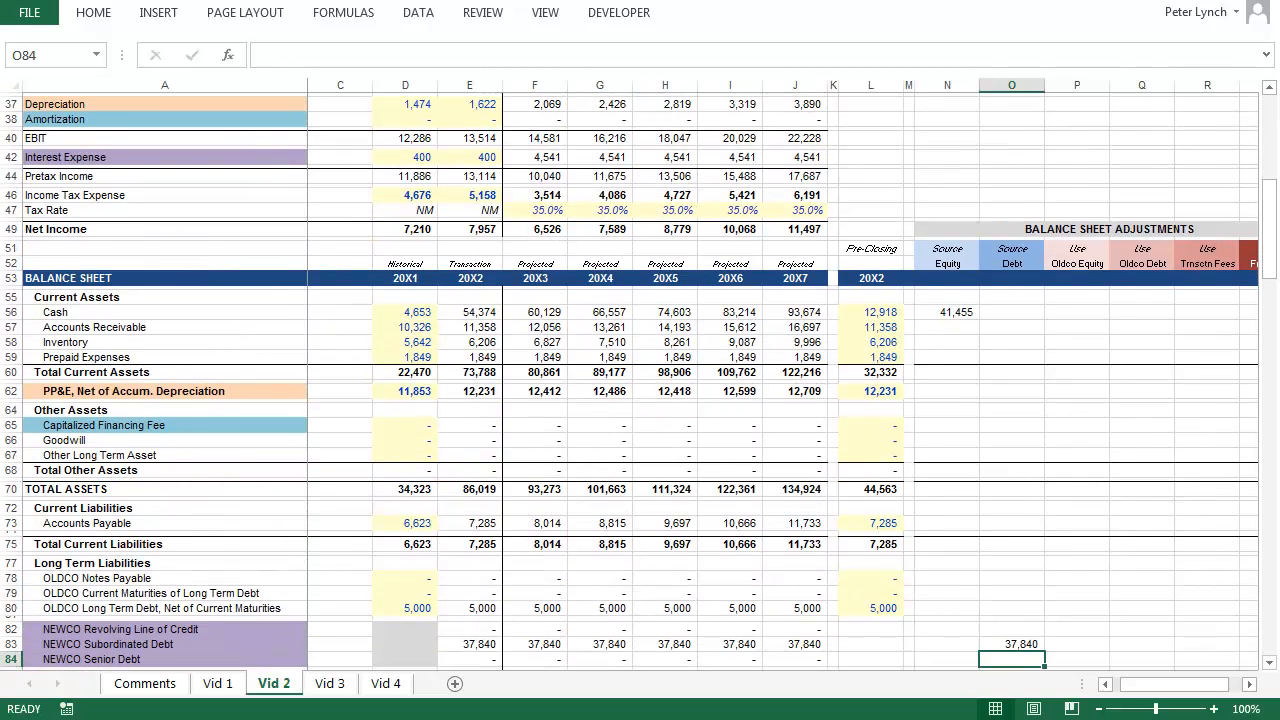
Link the Source Debt adjustment for NEWCO Senior Debt in O84 to the Senior Debt amount under SOURCES, =F10
{"action": "type", "text": "="}
{"action": "key", "text": "Up"}
{"action": "key", "text": "Up"}
{"action": "key", "text": "Up"}
{"action": "key", "text": "Up"}
{"action": "key", "text": "Up"}
{"action": "key", "text": "Up"}
{"action": "key", "text": "Up"}
{"action": "key", "text": "Up"}
{"action": "key", "text": "Up"}
{"action": "key", "text": "Up"}
{"action": "key", "text": "Up"}
{"action": "key", "text": "Up"}
{"action": "key", "text": "Up"}
{"action": "key", "text": "Up"}
{"action": "key", "text": "Up"}
{"action": "key", "text": "Up"}
{"action": "key", "text": "Up"}
{"action": "key", "text": "Up"}
{"action": "key", "text": "Up"}
{"action": "key", "text": "Up"}
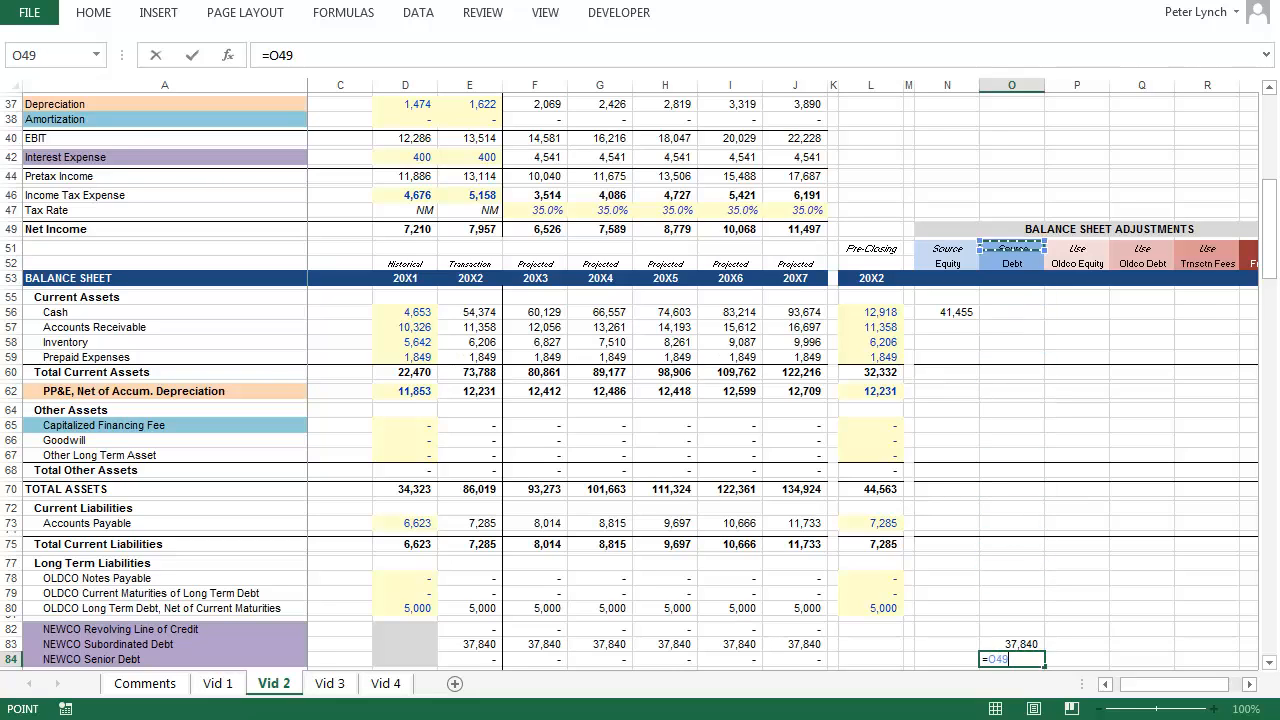
{"action": "key", "text": "Up"}
{"action": "key", "text": "Up"}
{"action": "key", "text": "Up"}
{"action": "key", "text": "Up"}
{"action": "key", "text": "Up"}
{"action": "key", "text": "ctrl+Up"}
{"action": "key", "text": "Left"}
{"action": "key", "text": "Left"}
{"action": "key", "text": "Left"}
{"action": "key", "text": "Left"}
{"action": "key", "text": "Left"}
{"action": "key", "text": "Left"}
{"action": "key", "text": "Left"}
{"action": "key", "text": "Left"}
{"action": "key", "text": "Left"}
{"action": "key", "text": "Down"}
{"action": "key", "text": "Down"}
{"action": "key", "text": "Down"}
{"action": "key", "text": "Down"}
{"action": "key", "text": "Down"}
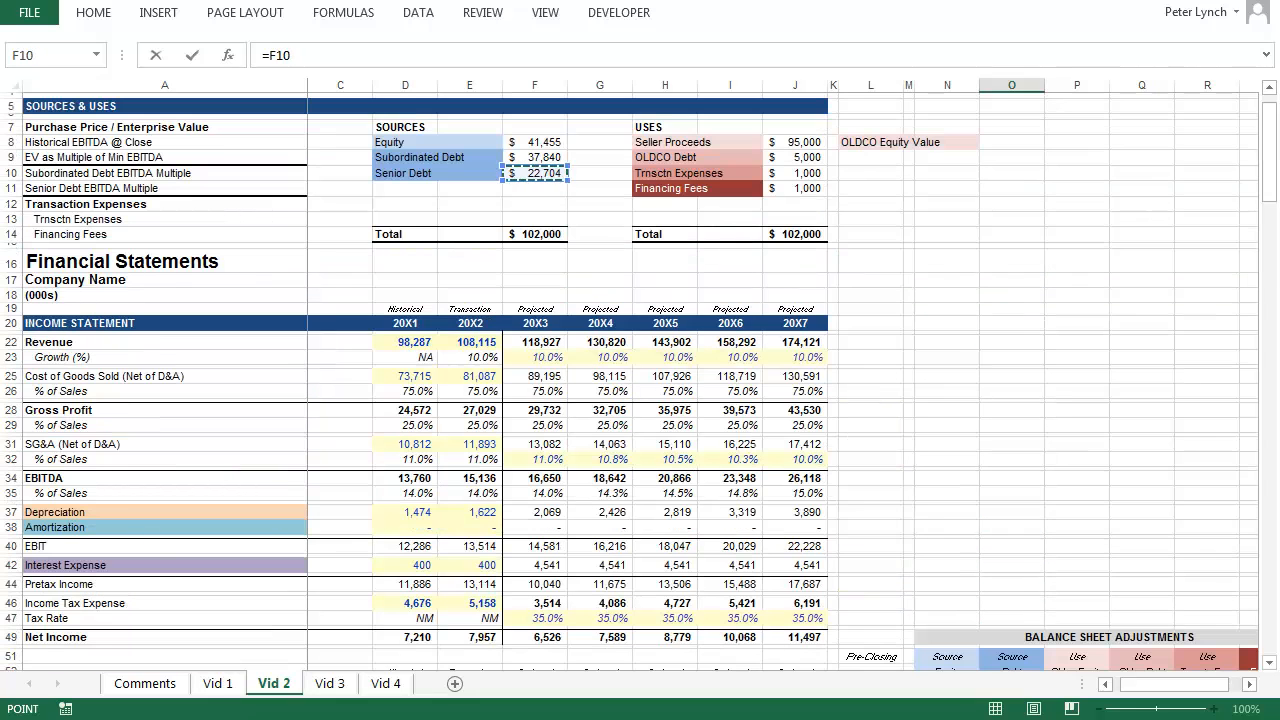
{"action": "key", "text": "Return"}
Set the Source Debt adjustment for Cash in O56 to the sum of the NEWCO debt adjustments in O82:O84
{"action": "key", "text": "Up"}
{"action": "key", "text": "Up"}
{"action": "key", "text": "Up"}
{"action": "key", "text": "Up"}
{"action": "key", "text": "Up"}
{"action": "key", "text": "Up"}
{"action": "key", "text": "Up"}
{"action": "key", "text": "Up"}
{"action": "key", "text": "Up"}
{"action": "key", "text": "Up"}
{"action": "key", "text": "Up"}
{"action": "key", "text": "Up"}
{"action": "key", "text": "Up"}
{"action": "key", "text": "Up"}
{"action": "key", "text": "Up"}
{"action": "key", "text": "Up"}
{"action": "key", "text": "Up"}
{"action": "key", "text": "Up"}
{"action": "key", "text": "Up"}
{"action": "key", "text": "Up"}
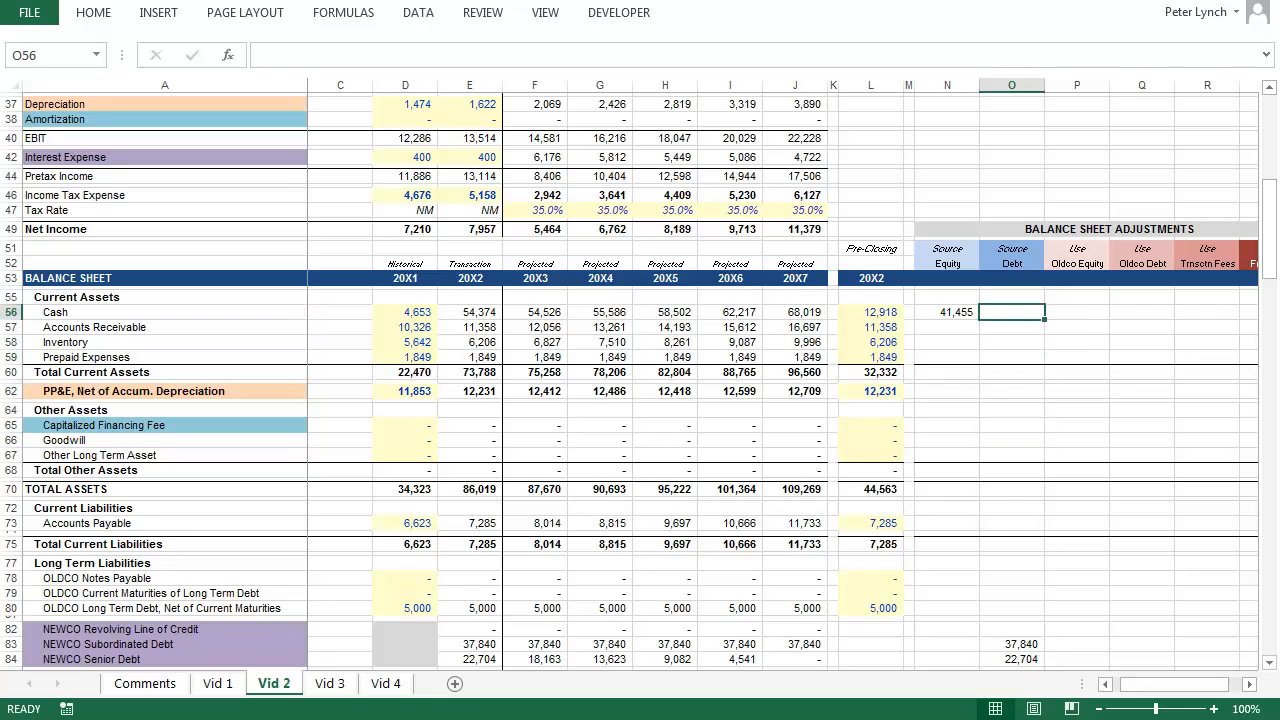
{"action": "type", "text": "=sum("}
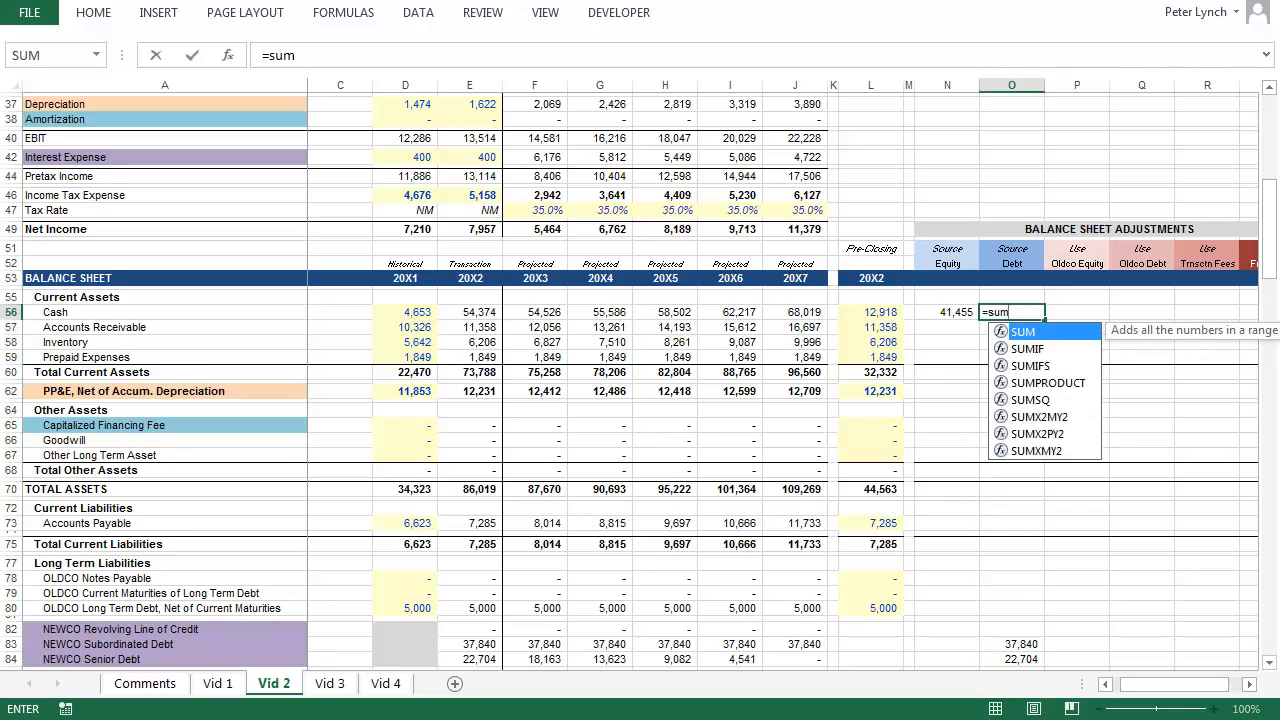
{"action": "key", "text": "Down"}
{"action": "key", "text": "Down"}
{"action": "key", "text": "Down"}
{"action": "key", "text": "Down"}
{"action": "key", "text": "Down"}
{"action": "key", "text": "Down"}
{"action": "key", "text": "Down"}
{"action": "key", "text": "Down"}
{"action": "key", "text": "Down"}
{"action": "key", "text": "Down"}
{"action": "key", "text": "Down"}
{"action": "key", "text": "Down"}
{"action": "key", "text": "Down"}
{"action": "key", "text": "Down"}
{"action": "key", "text": "Down"}
{"action": "key", "text": "Down"}
{"action": "key", "text": "Down"}
{"action": "key", "text": "Down"}
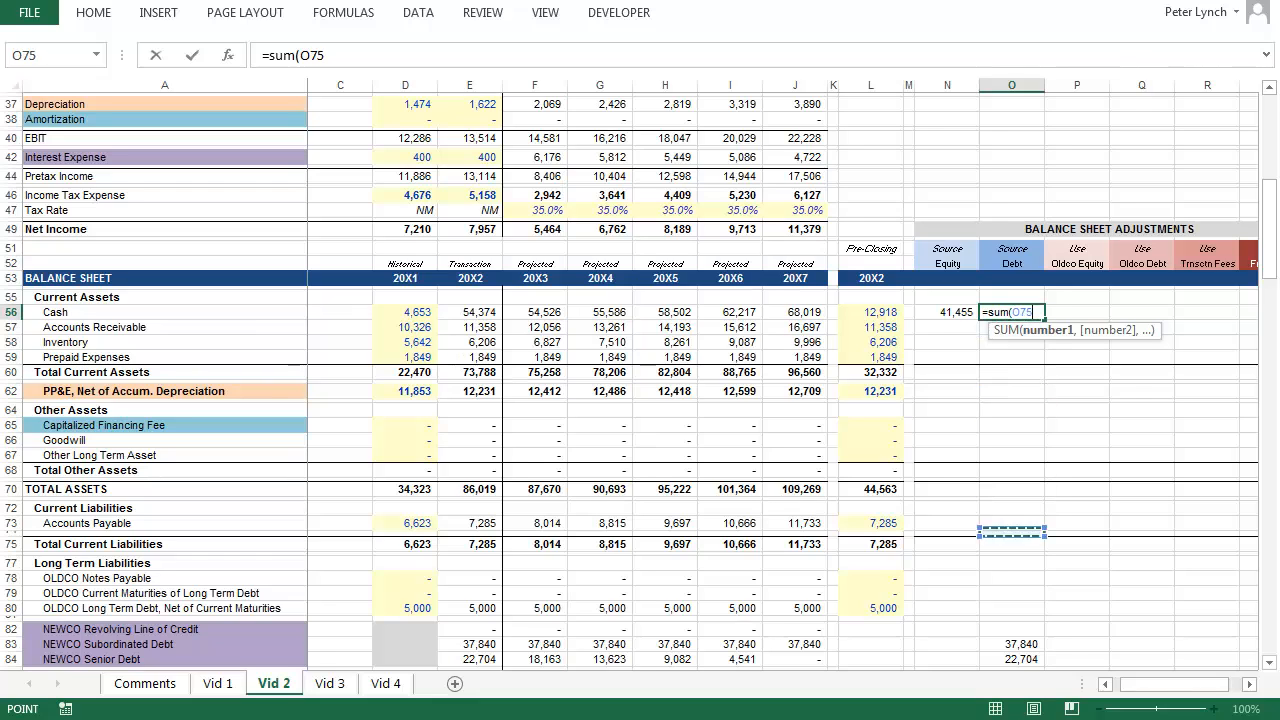
{"action": "key", "text": "shift+Down"}
{"action": "key", "text": "shift+Down"}
{"action": "key", "text": "ctrl+Return"}
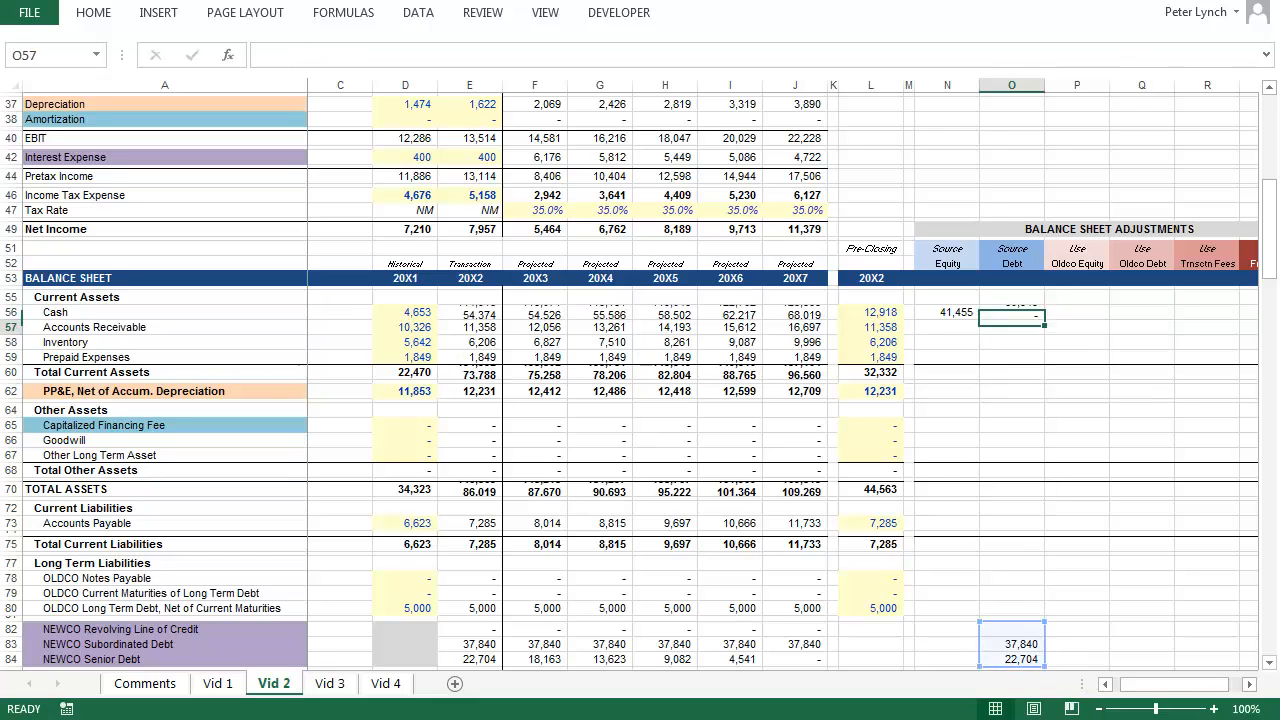
Remove the pre-closing Retained Earnings in the Use Oldco Equity adjustment by entering =-L89 in P89
{"action": "key", "text": "Right"}
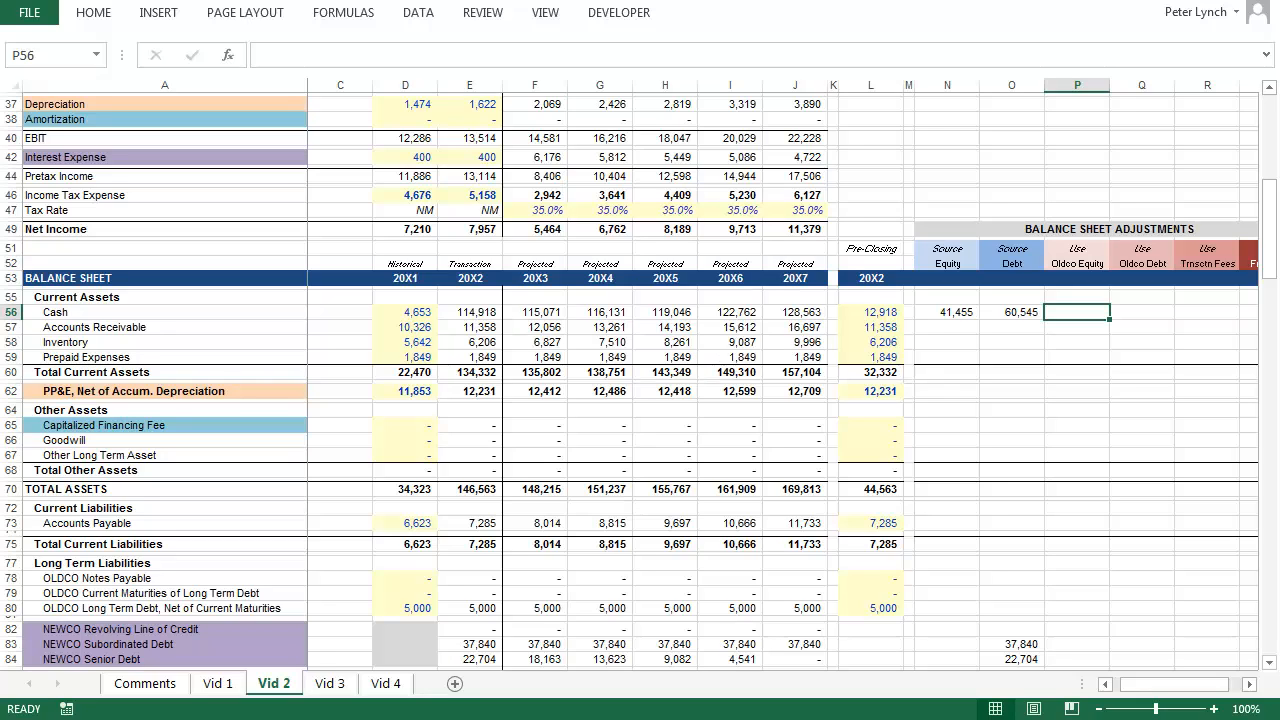
{"action": "key", "text": "Down"}
{"action": "key", "text": "Down"}
{"action": "key", "text": "Down"}
{"action": "key", "text": "Down"}
{"action": "key", "text": "Down"}
{"action": "key", "text": "Down"}
{"action": "key", "text": "Down"}
{"action": "key", "text": "Down"}
{"action": "key", "text": "Down"}
{"action": "key", "text": "Down"}
{"action": "key", "text": "Down"}
{"action": "key", "text": "Down"}
{"action": "key", "text": "Down"}
{"action": "key", "text": "Down"}
{"action": "key", "text": "Down"}
{"action": "key", "text": "Down"}
{"action": "key", "text": "Down"}
{"action": "key", "text": "Down"}
{"action": "key", "text": "Down"}
{"action": "key", "text": "Down"}
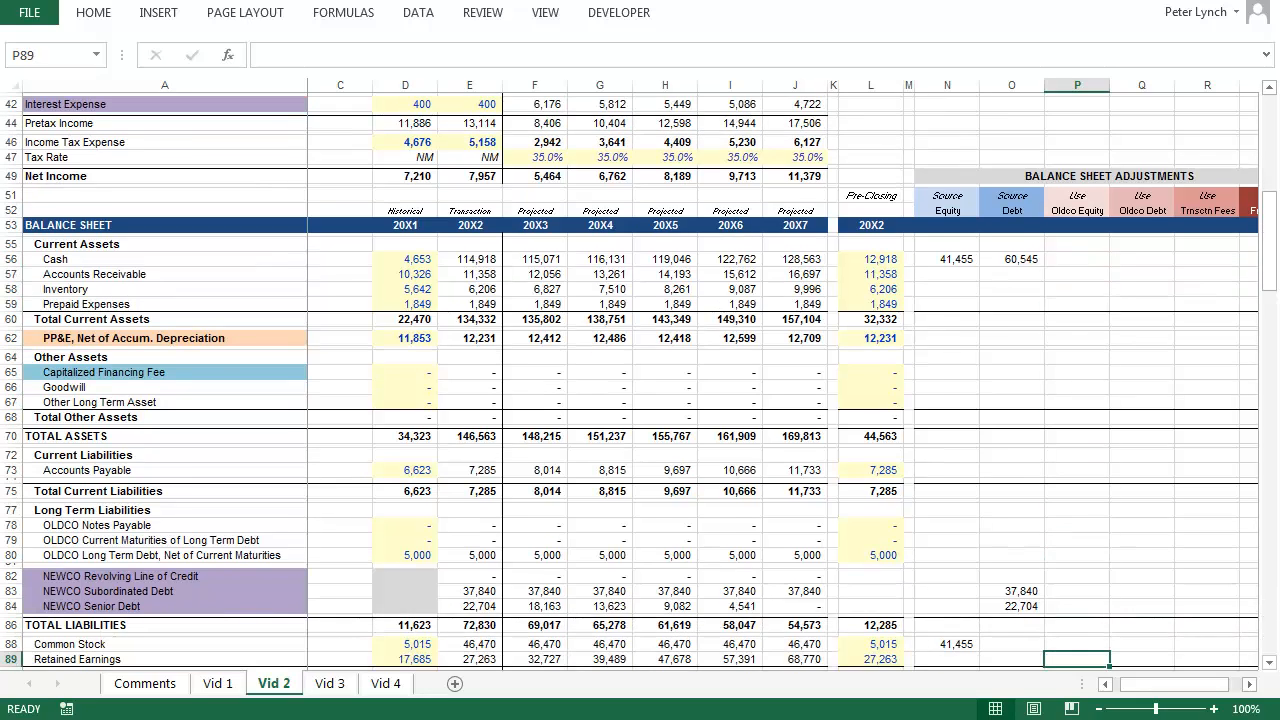
{"action": "type", "text": "=-"}
{"action": "key", "text": "Left"}
{"action": "key", "text": "Left"}
{"action": "key", "text": "Left"}
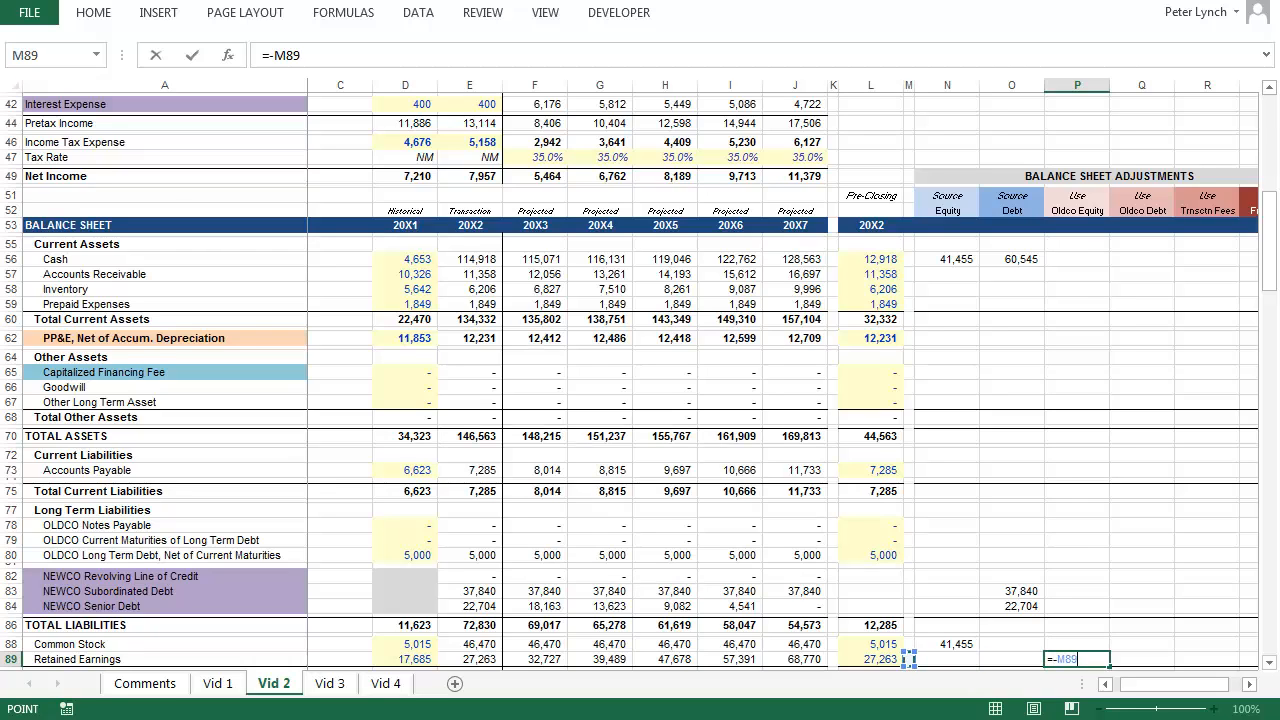
{"action": "key", "text": "Return"}
Remove the pre-closing Common Stock in the Use Oldco Equity adjustment by entering =-L88 in P88
{"action": "key", "text": "Up"}
{"action": "key", "text": "Up"}
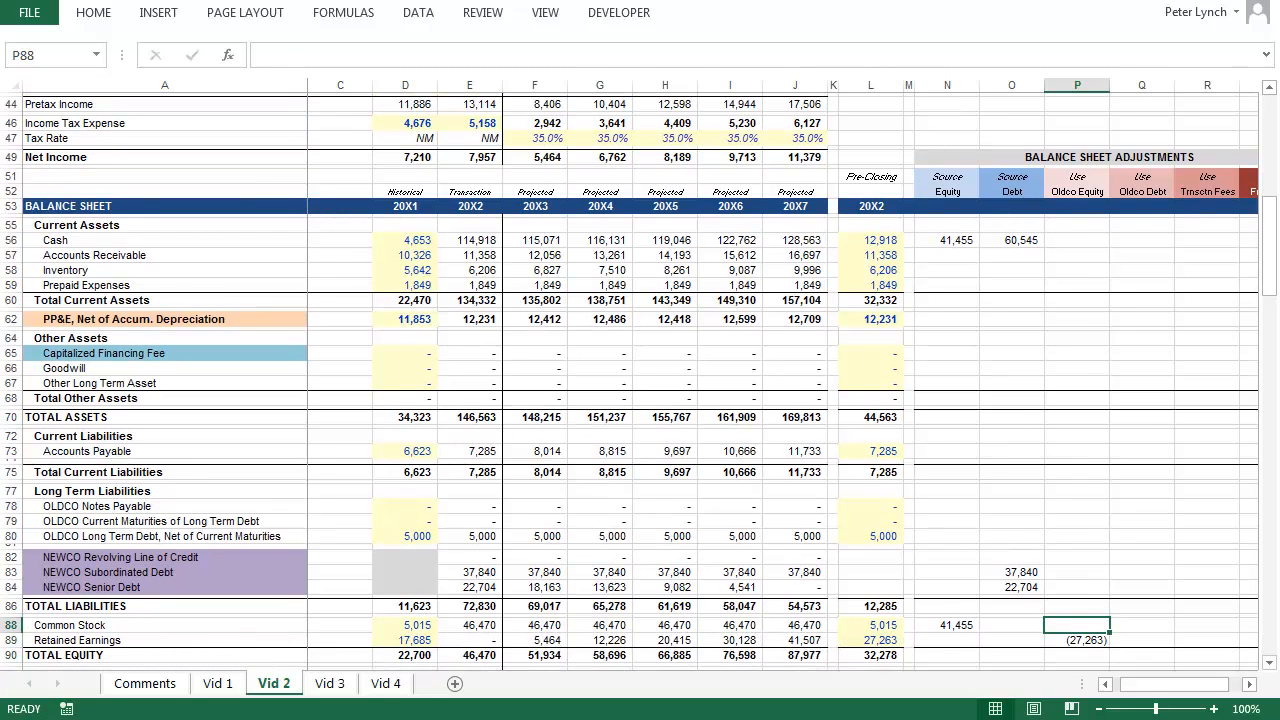
{"action": "type", "text": "=-"}
{"action": "key", "text": "Left"}
{"action": "key", "text": "Left"}
{"action": "key", "text": "Left"}
{"action": "key", "text": "Left"}
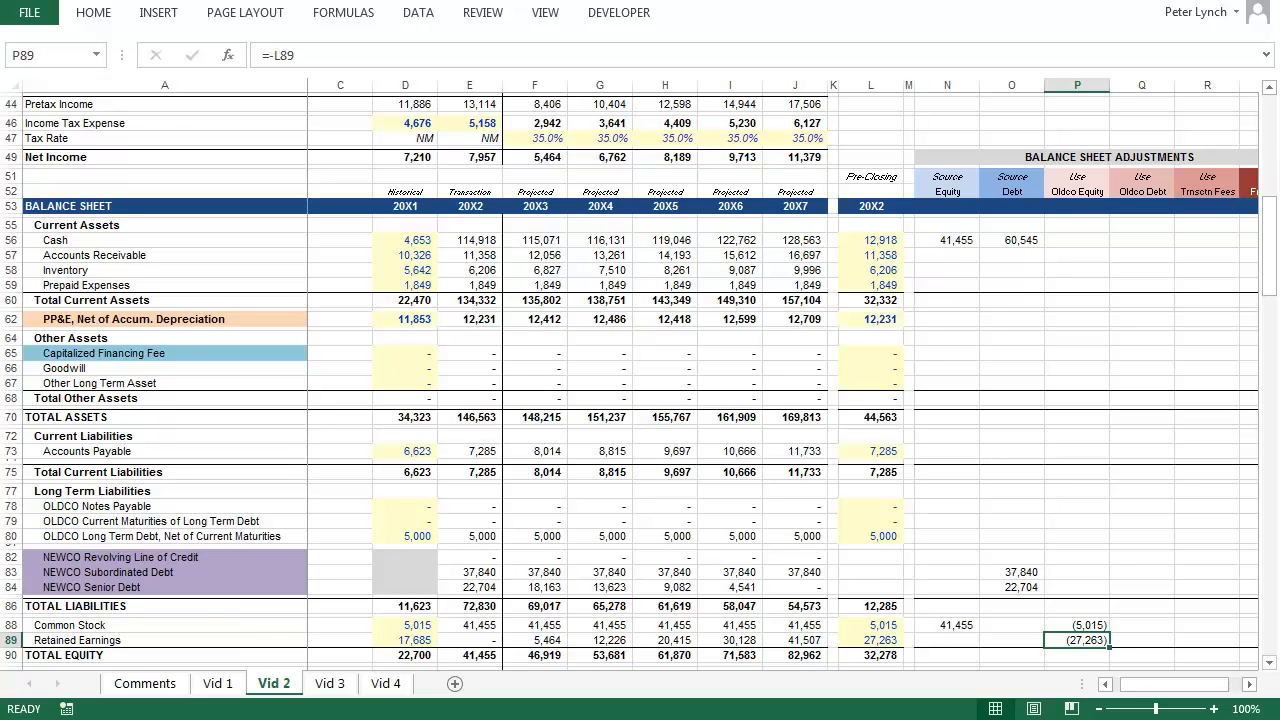
Set the Use Oldco Equity adjustment for Goodwill in P66 to Seller Proceeds minus the pre-closing equity accounts, =J8-SUM(L88:L89)
{"action": "left_click", "coordinate": [1077, 368]}
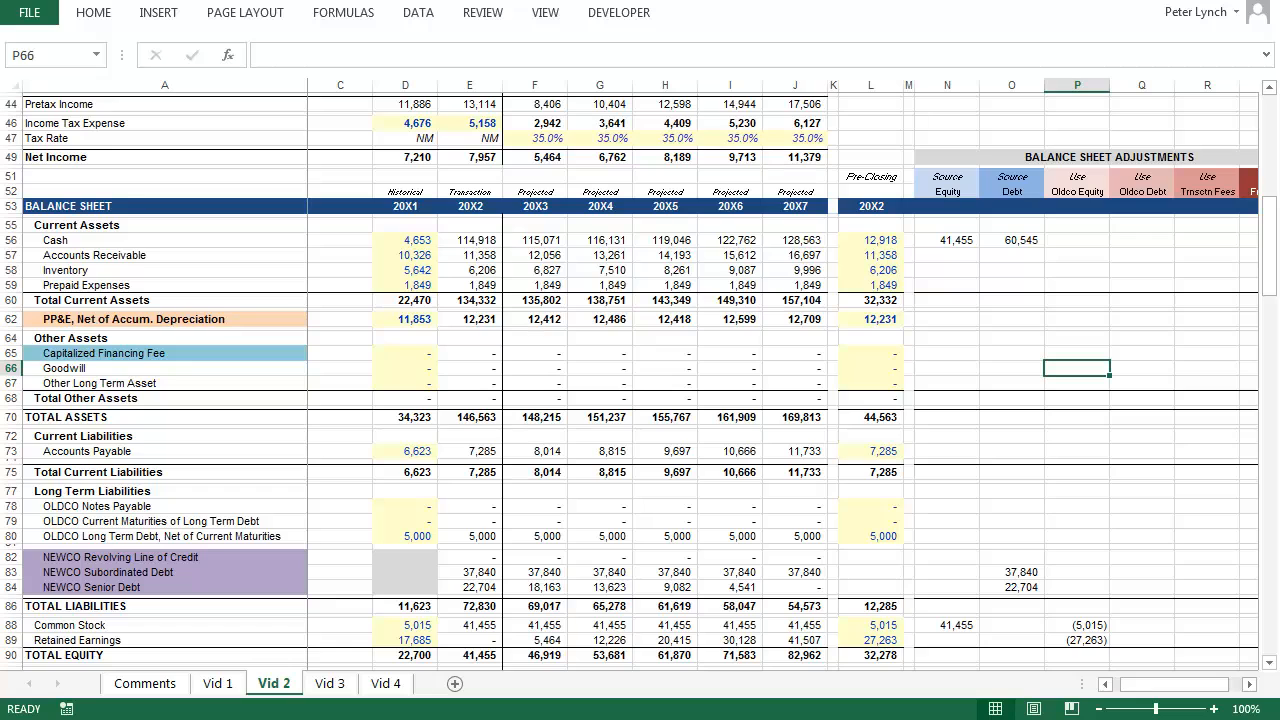
{"action": "type", "text": "="}
{"action": "key", "text": "Up"}
{"action": "key", "text": "Up"}
{"action": "key", "text": "Up"}
{"action": "key", "text": "Up"}
{"action": "key", "text": "Up"}
{"action": "key", "text": "Up"}
{"action": "key", "text": "Up"}
{"action": "key", "text": "Up"}
{"action": "key", "text": "Up"}
{"action": "key", "text": "Up"}
{"action": "key", "text": "Up"}
{"action": "key", "text": "Up"}
{"action": "key", "text": "Up"}
{"action": "key", "text": "Up"}
{"action": "key", "text": "Up"}
{"action": "key", "text": "Up"}
{"action": "key", "text": "Up"}
{"action": "key", "text": "Up"}
{"action": "key", "text": "Up"}
{"action": "key", "text": "Up"}
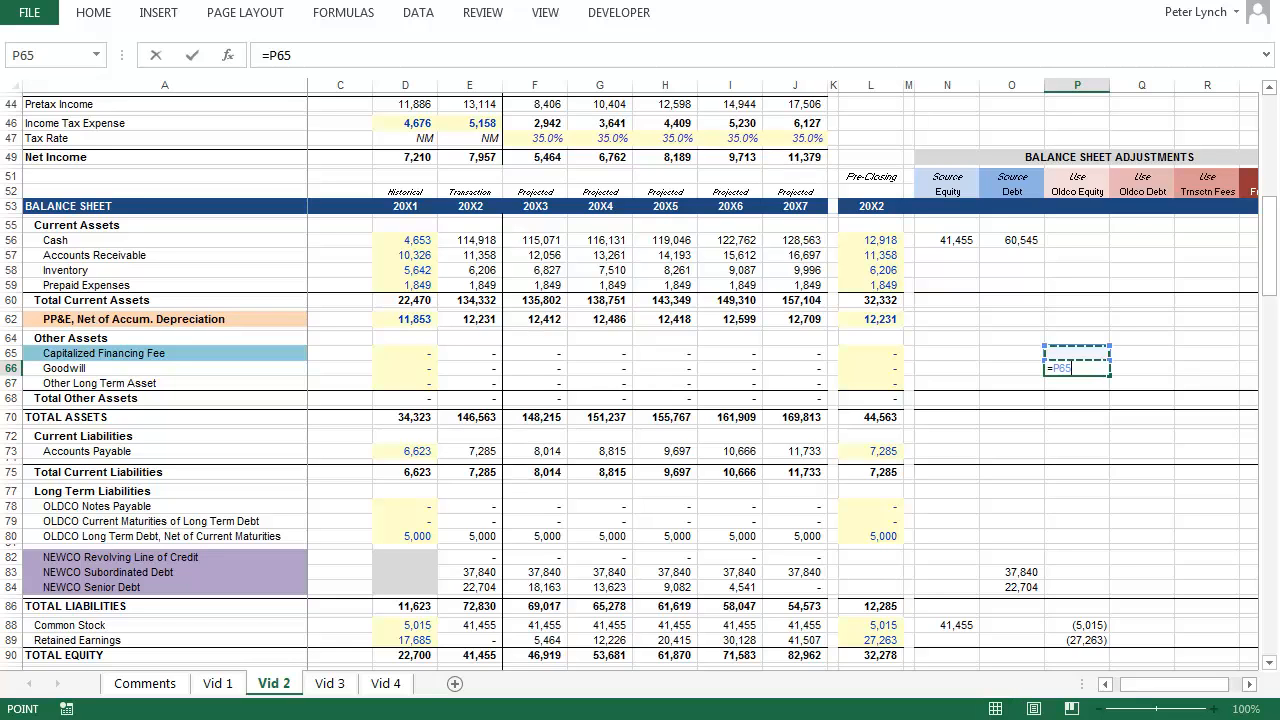
{"action": "key", "text": "Up"}
{"action": "key", "text": "Up"}
{"action": "key", "text": "Up"}
{"action": "key", "text": "Up"}
{"action": "key", "text": "Up"}
{"action": "key", "text": "Up"}
{"action": "key", "text": "Up"}
{"action": "key", "text": "Up"}
{"action": "key", "text": "Up"}
{"action": "key", "text": "Up"}
{"action": "key", "text": "Up"}
{"action": "key", "text": "Up"}
{"action": "key", "text": "Up"}
{"action": "key", "text": "Up"}
{"action": "key", "text": "Up"}
{"action": "key", "text": "Up"}
{"action": "key", "text": "Up"}
{"action": "key", "text": "Up"}
{"action": "key", "text": "Up"}
{"action": "key", "text": "Up"}
{"action": "key", "text": "Left"}
{"action": "key", "text": "Left"}
{"action": "key", "text": "Left"}
{"action": "key", "text": "Left"}
{"action": "key", "text": "Left"}
{"action": "key", "text": "Left"}
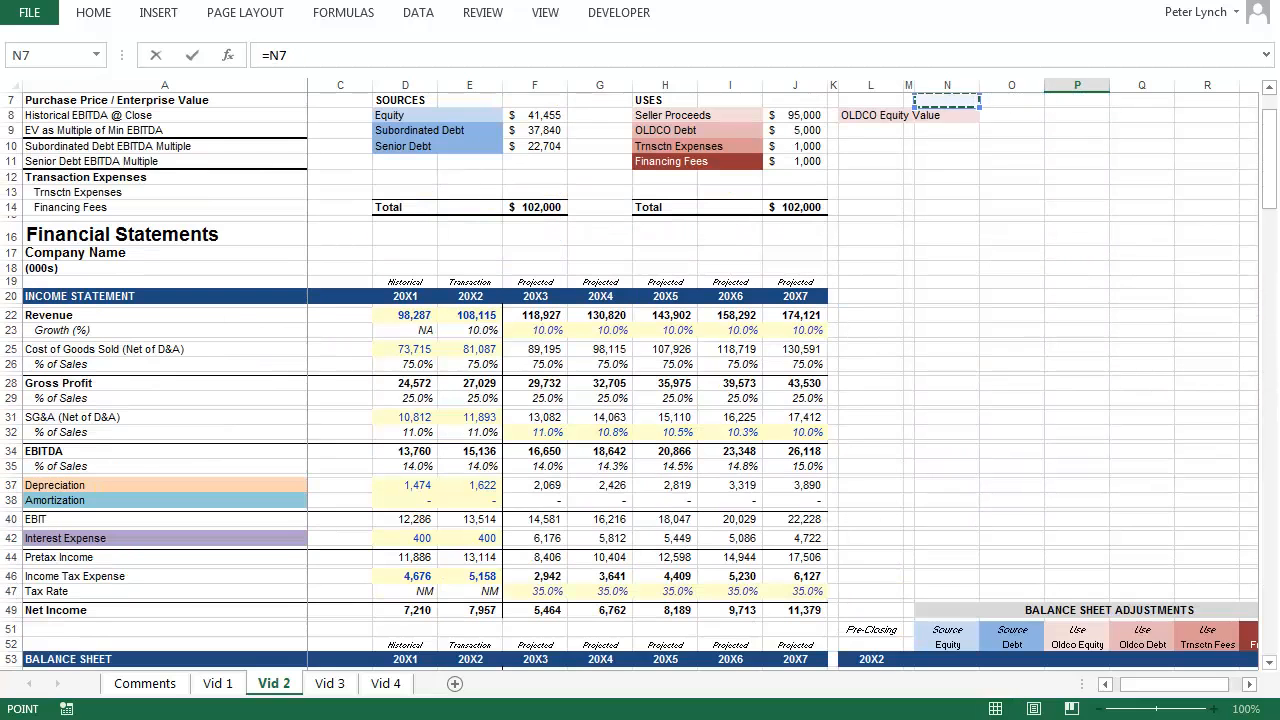
{"action": "key", "text": "Down"}
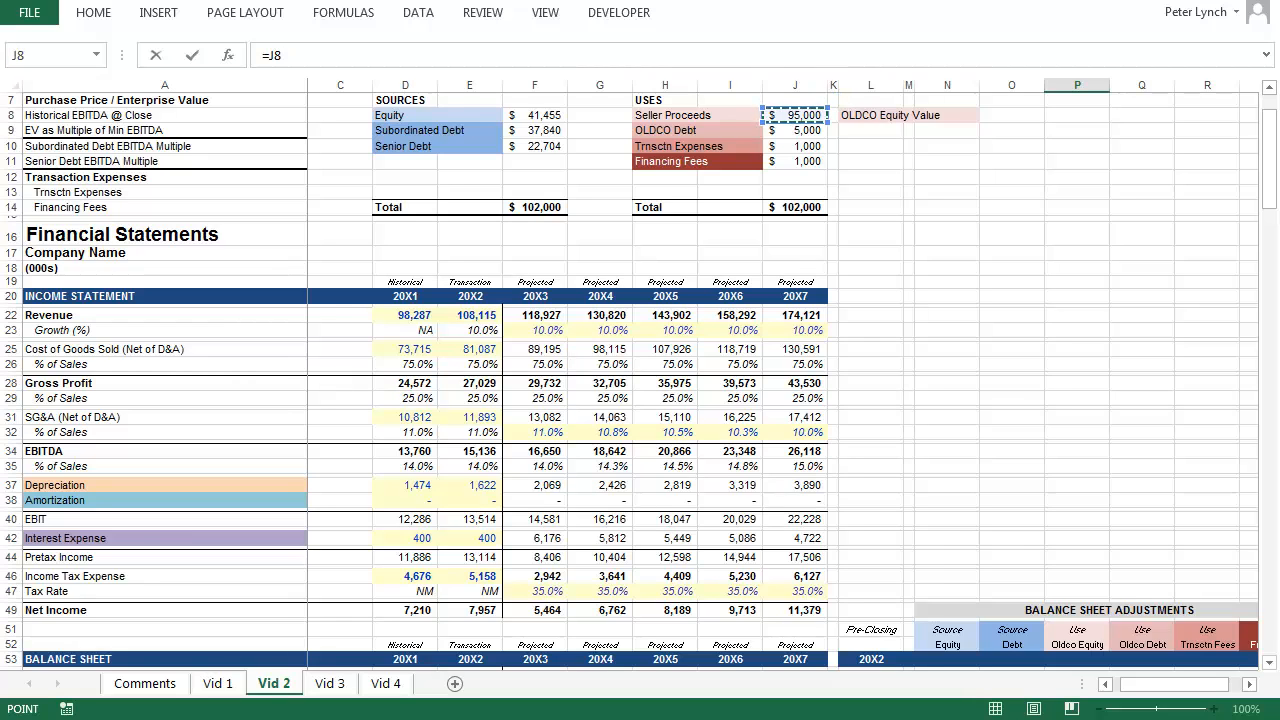
{"action": "type", "text": "-sum("}
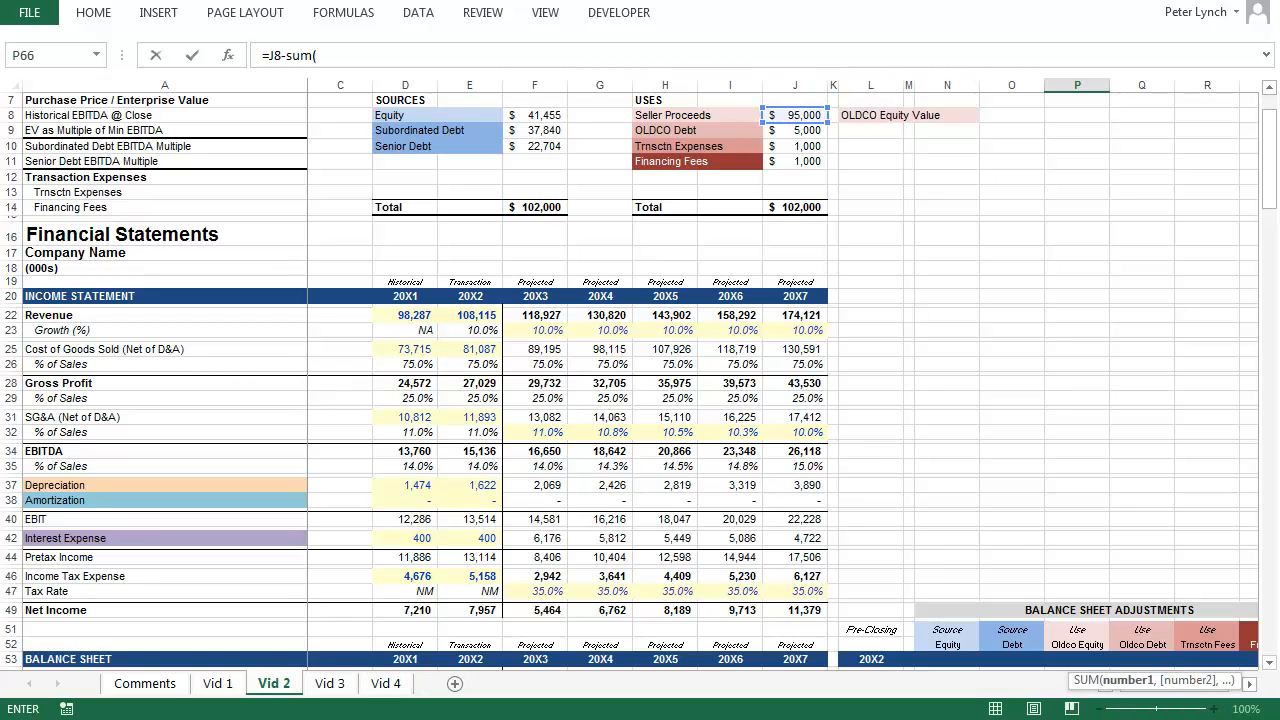
{"action": "key", "text": "Down"}
{"action": "key", "text": "Down"}
{"action": "key", "text": "Down"}
{"action": "key", "text": "Down"}
{"action": "key", "text": "Down"}
{"action": "key", "text": "Down"}
{"action": "key", "text": "Down"}
{"action": "key", "text": "Down"}
{"action": "key", "text": "Down"}
{"action": "key", "text": "Down"}
{"action": "key", "text": "Down"}
{"action": "key", "text": "Down"}
{"action": "key", "text": "Down"}
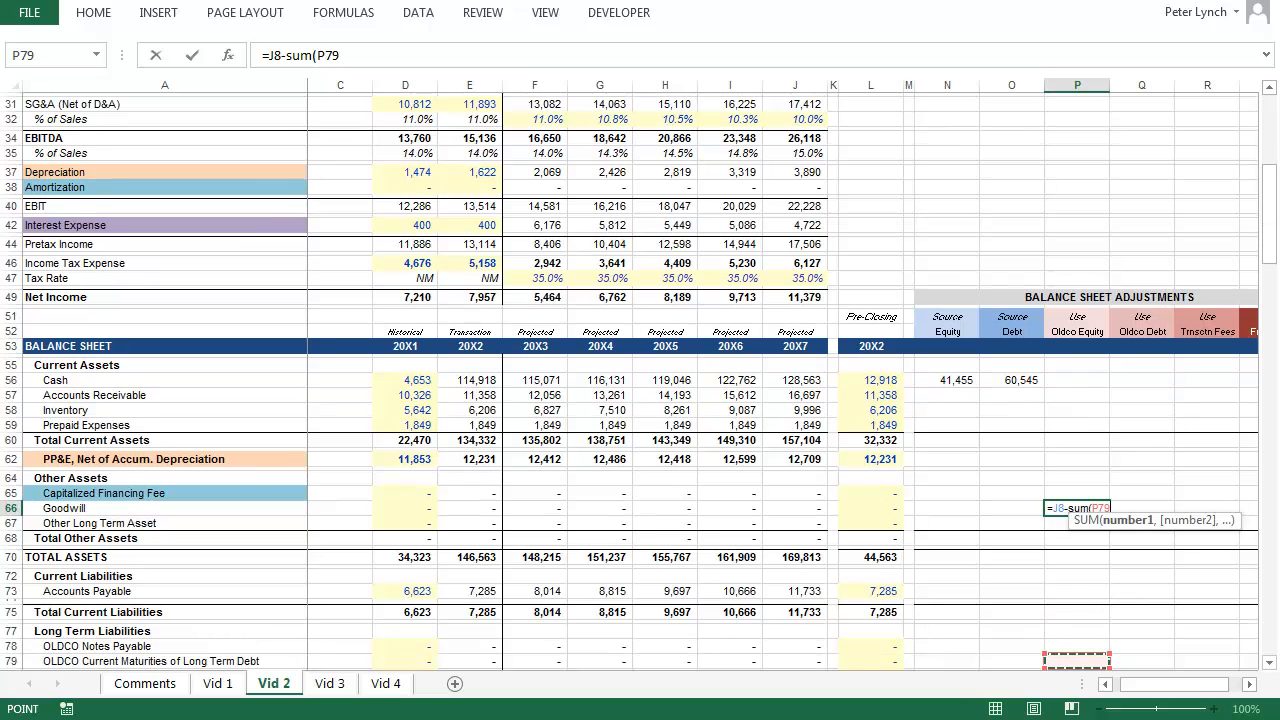
{"action": "key", "text": "Down"}
{"action": "key", "text": "Down"}
{"action": "key", "text": "Down"}
{"action": "key", "text": "Down"}
{"action": "key", "text": "Down"}
{"action": "key", "text": "Down"}
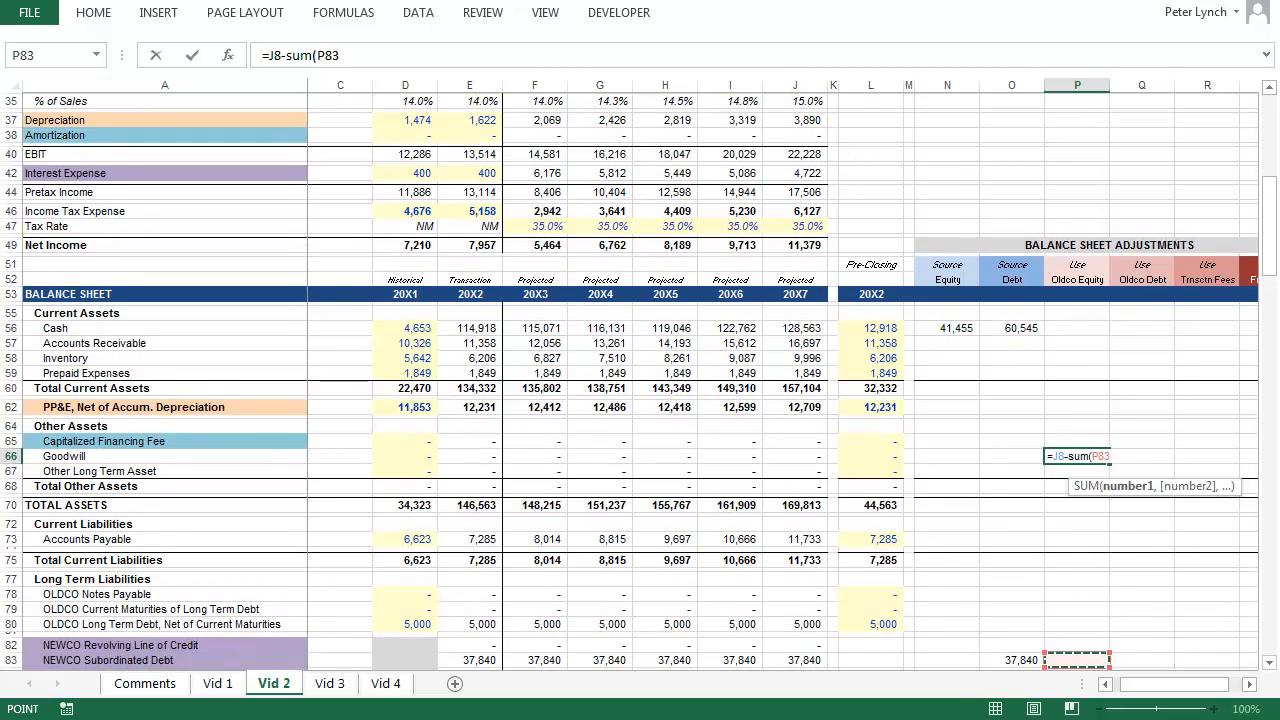
{"action": "key", "text": "Down"}
{"action": "key", "text": "Down"}
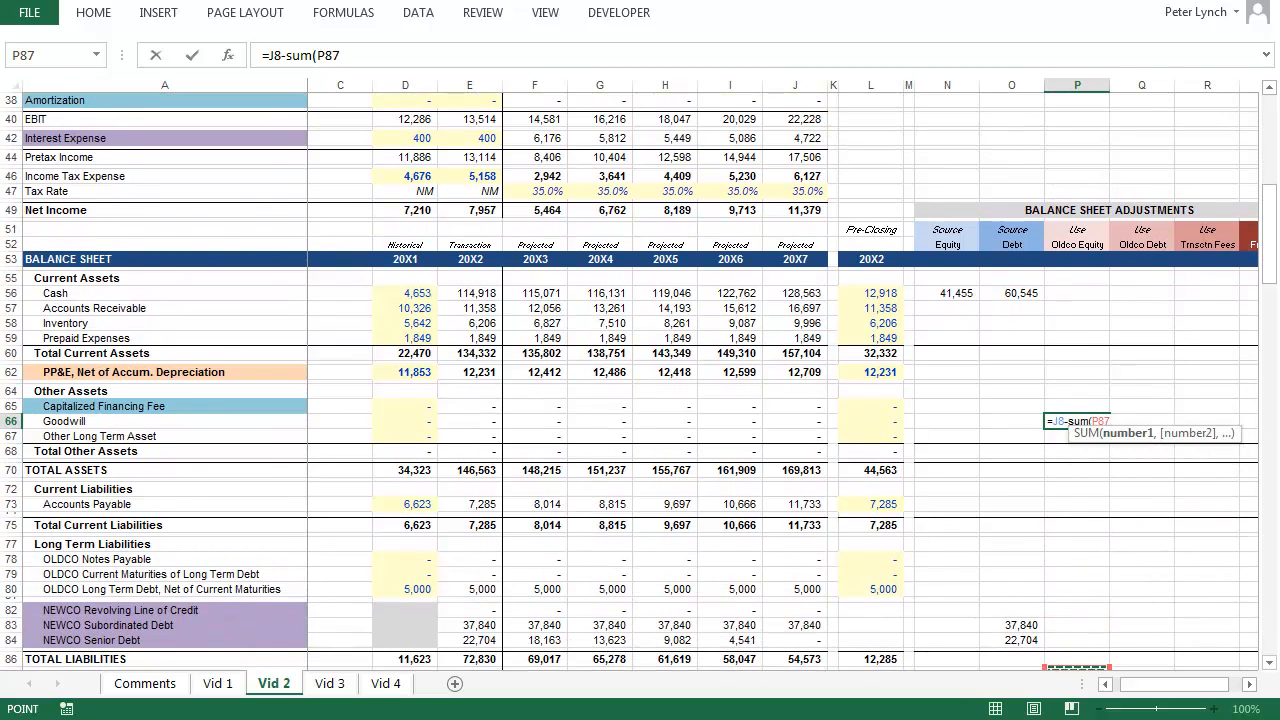
{"action": "key", "text": "Down"}
{"action": "key", "text": "Down"}
{"action": "key", "text": "Down"}
{"action": "key", "text": "Down"}
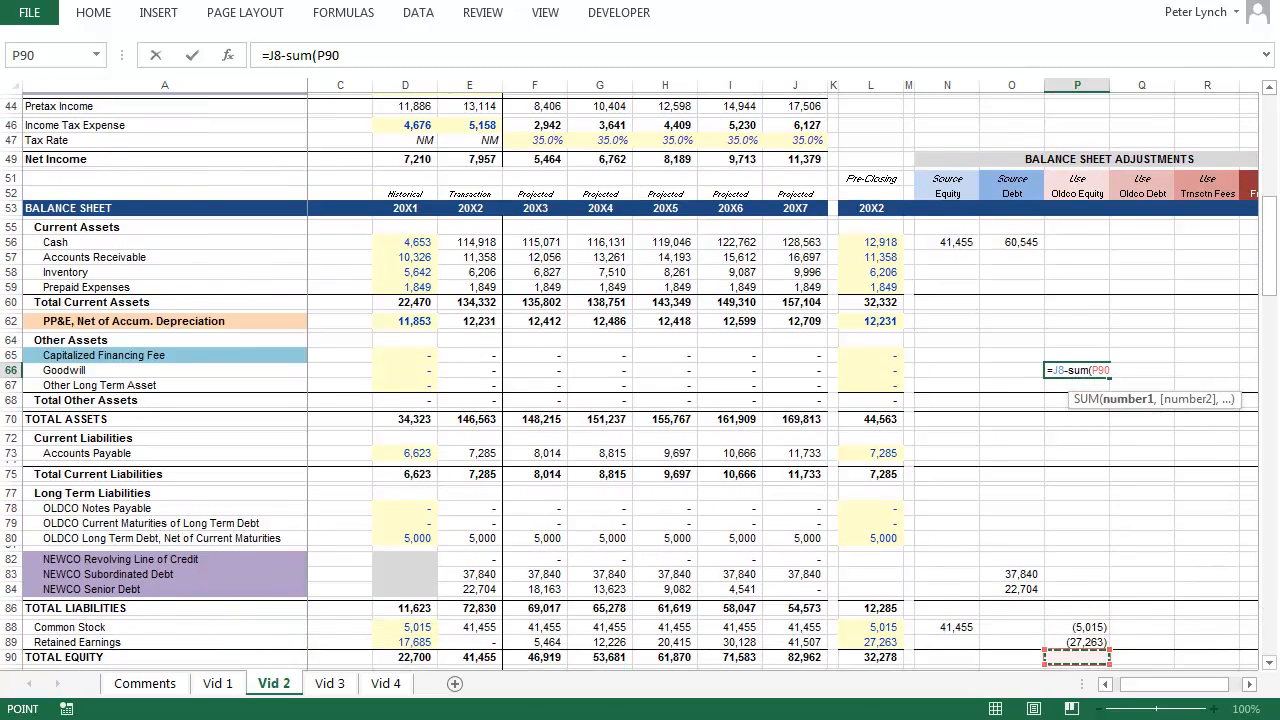
{"action": "key", "text": "Left"}
{"action": "key", "text": "Left"}
{"action": "key", "text": "Left"}
{"action": "key", "text": "Left"}
{"action": "key", "text": "Up"}
{"action": "key", "text": "Up"}
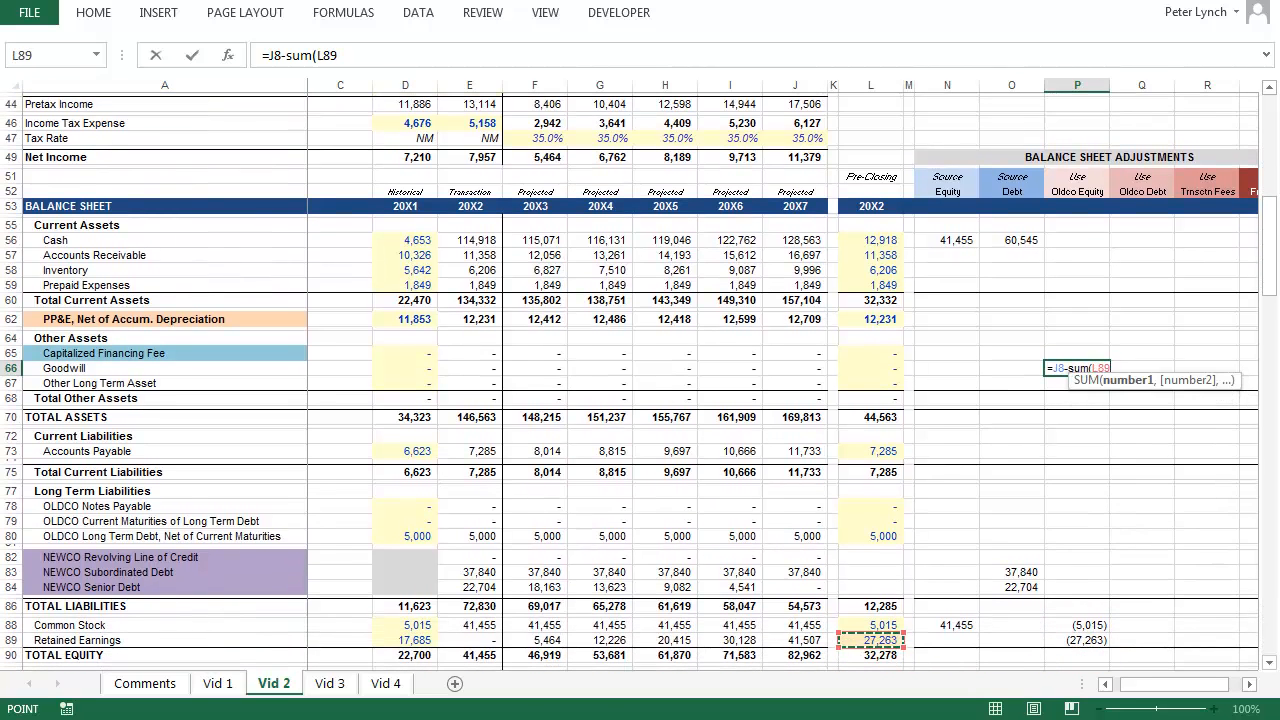
{"action": "key", "text": "shift+Up"}
{"action": "type", "text": ")"}
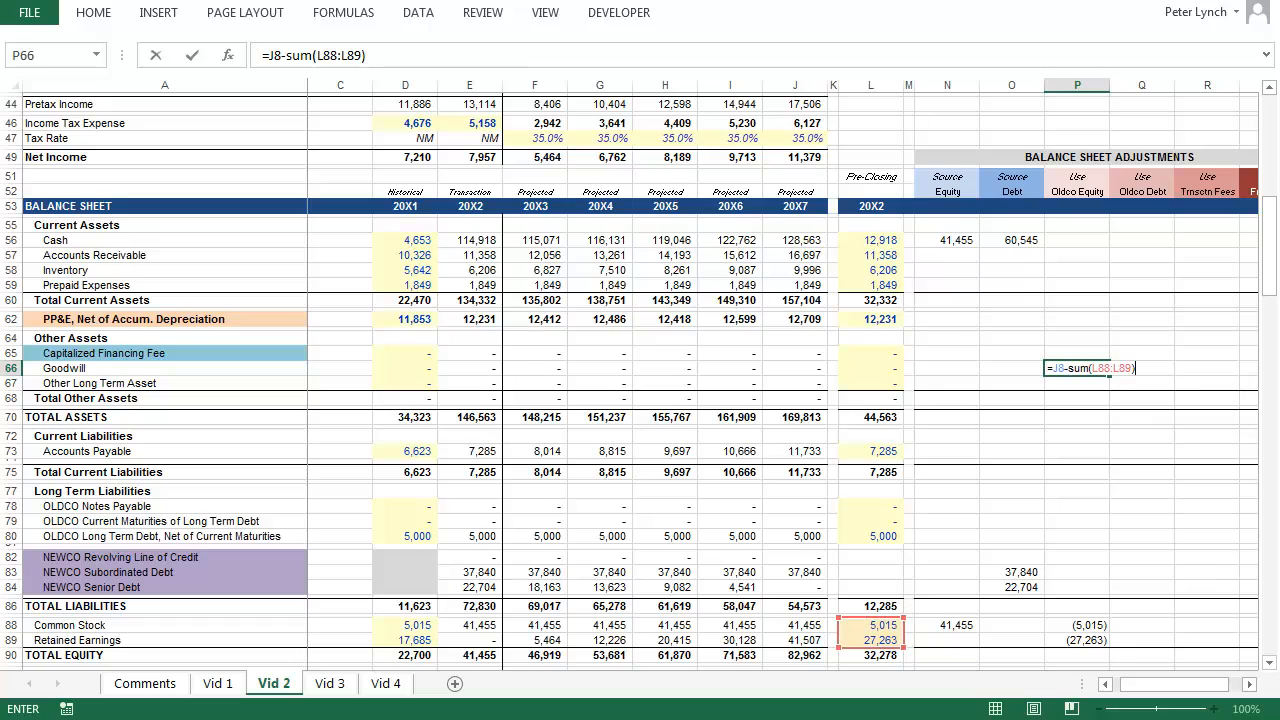
{"action": "key", "text": "Return"}
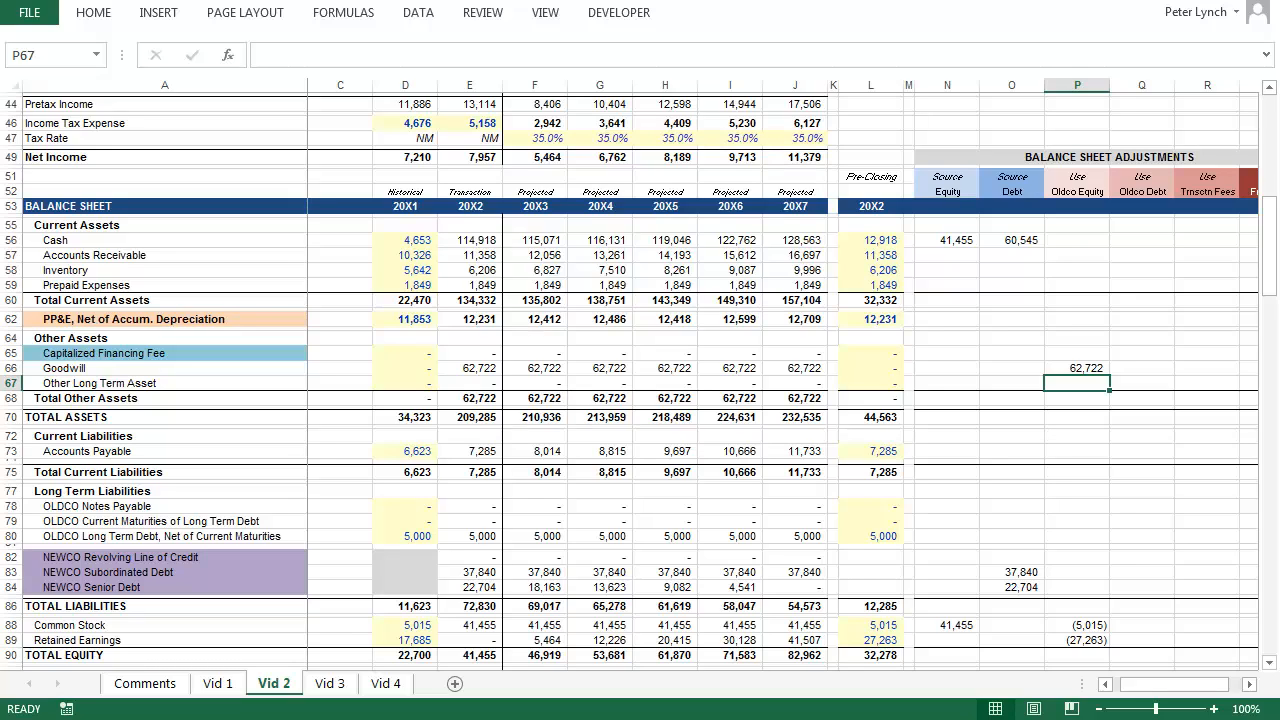
Set the Use Oldco Equity adjustment for Cash in P56 to negative Goodwill plus the equity adjustments, =-P66+SUM(P88:P89)
{"action": "key", "text": "Up"}
{"action": "key", "text": "Up"}
{"action": "key", "text": "Up"}
{"action": "key", "text": "Up"}
{"action": "key", "text": "Up"}
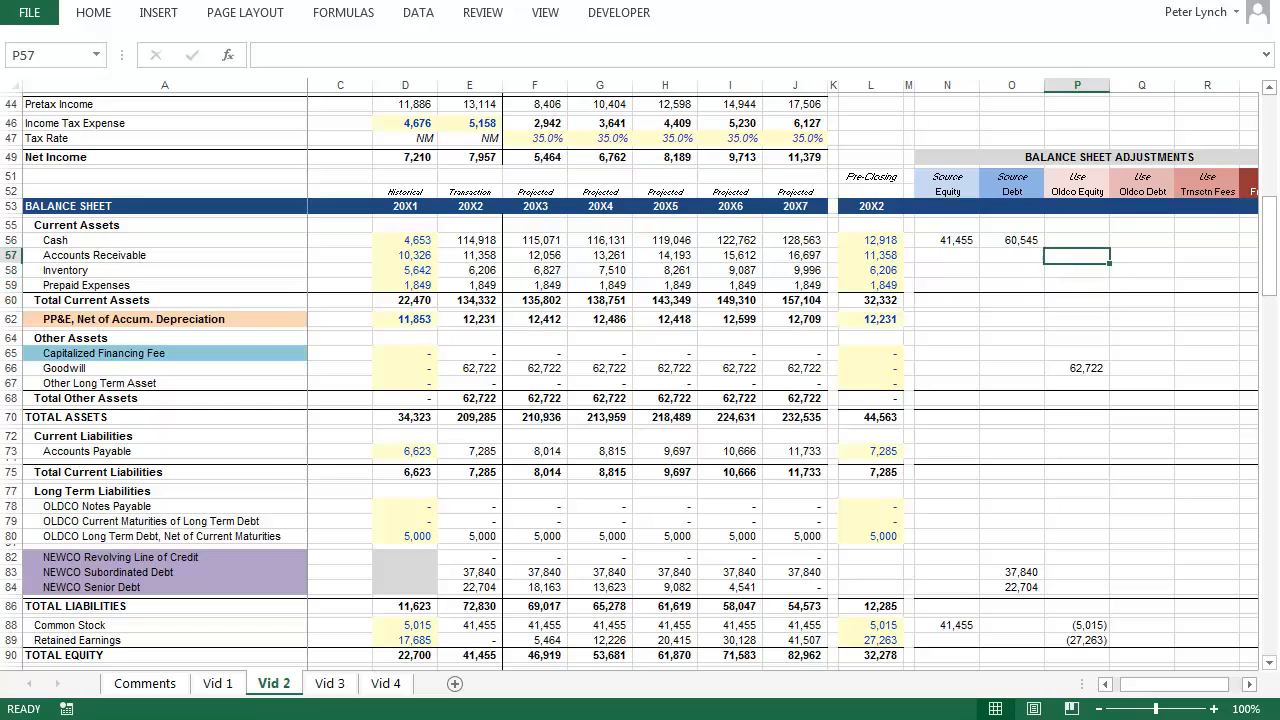
{"action": "type", "text": "=-"}
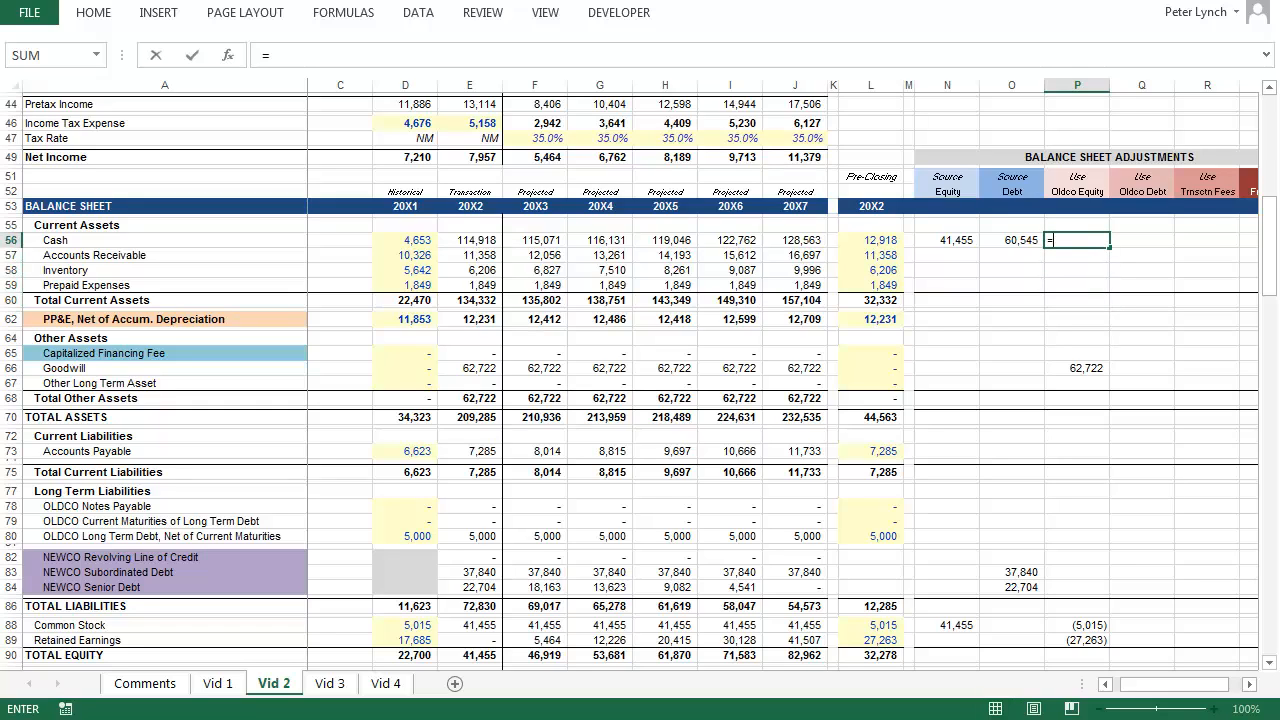
{"action": "key", "text": "Down"}
{"action": "key", "text": "Down"}
{"action": "key", "text": "Down"}
{"action": "key", "text": "Down"}
{"action": "key", "text": "Down"}
{"action": "key", "text": "Down"}
{"action": "key", "text": "Down"}
{"action": "key", "text": "Down"}
{"action": "key", "text": "Down"}
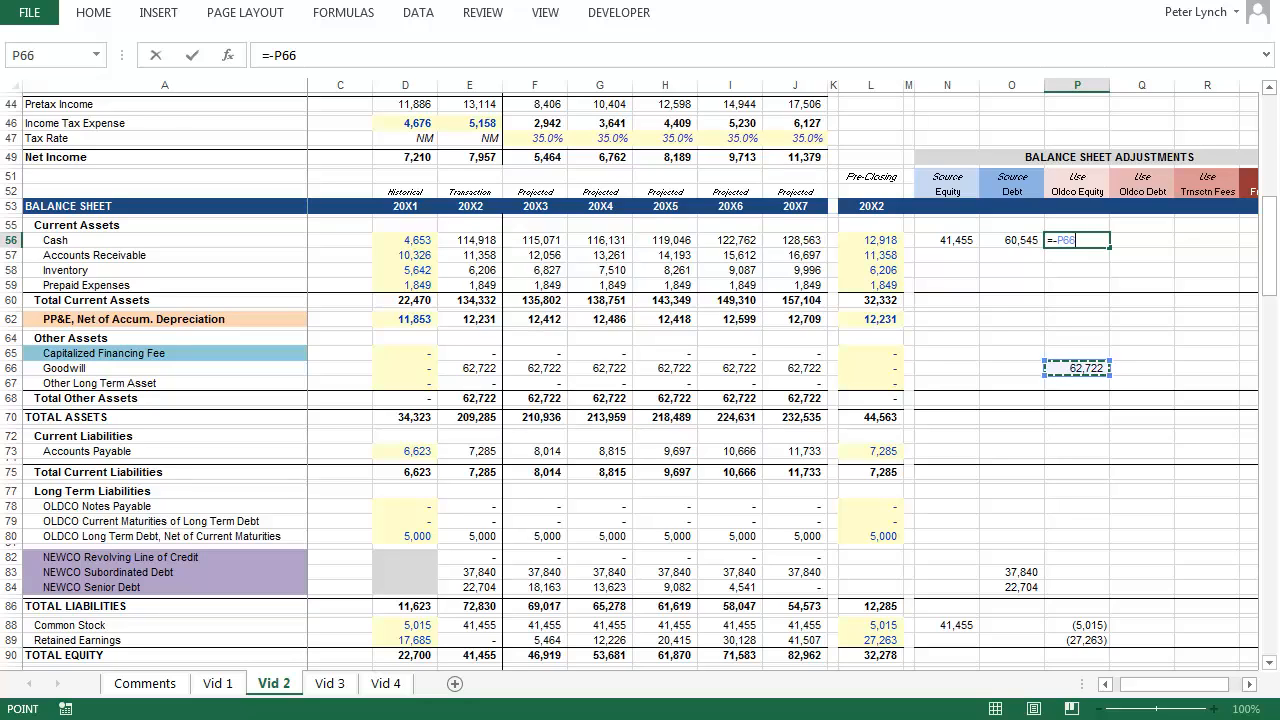
{"action": "type", "text": "+sum"}
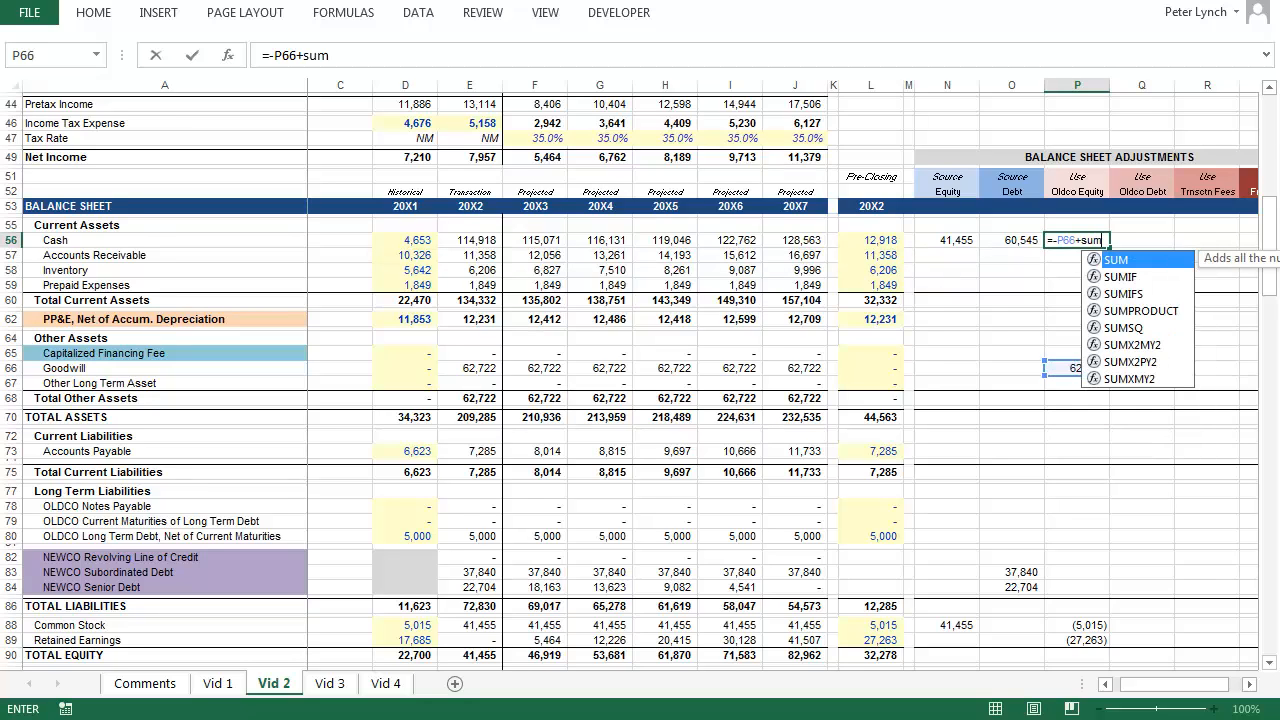
{"action": "type", "text": "("}
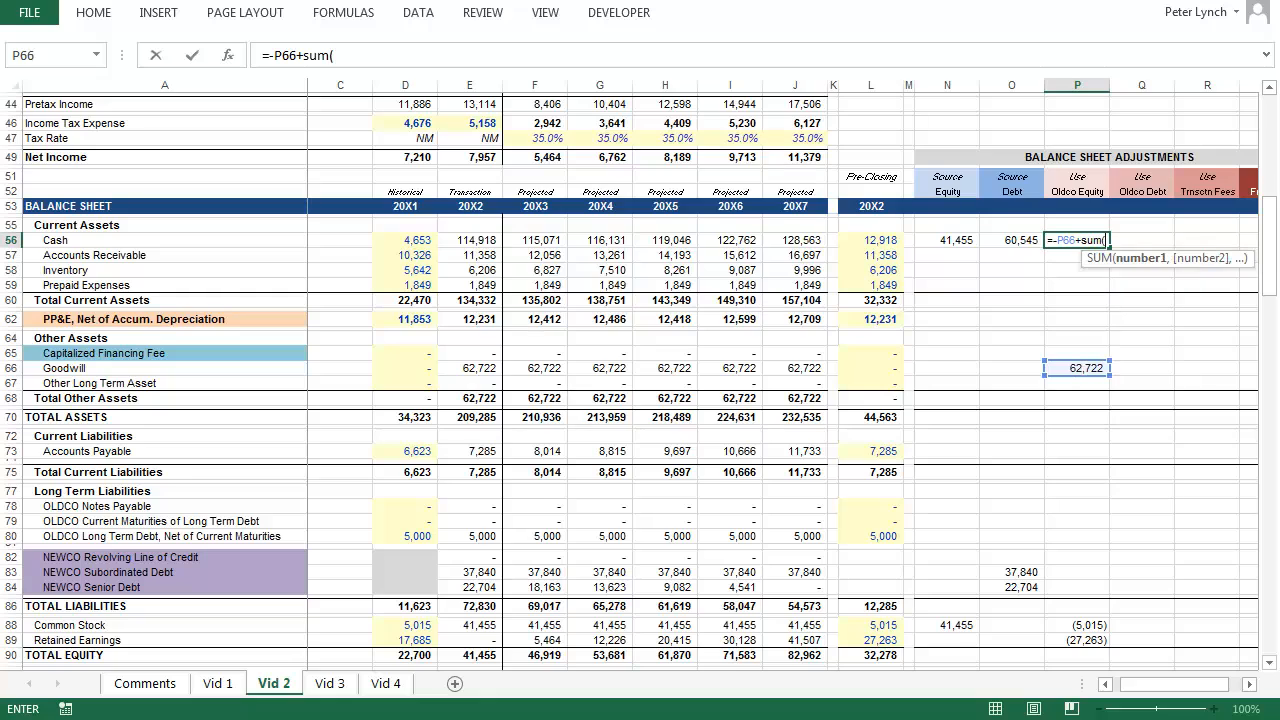
{"action": "key", "text": "Down"}
{"action": "key", "text": "Down"}
{"action": "key", "text": "Down"}
{"action": "key", "text": "Down"}
{"action": "key", "text": "Down"}
{"action": "key", "text": "Down"}
{"action": "key", "text": "Down"}
{"action": "key", "text": "Down"}
{"action": "key", "text": "Down"}
{"action": "key", "text": "Down"}
{"action": "key", "text": "Down"}
{"action": "key", "text": "Down"}
{"action": "key", "text": "Down"}
{"action": "key", "text": "Down"}
{"action": "key", "text": "Down"}
{"action": "key", "text": "Down"}
{"action": "key", "text": "Down"}
{"action": "key", "text": "Down"}
{"action": "key", "text": "Down"}
{"action": "key", "text": "Down"}
{"action": "key", "text": "Down"}
{"action": "key", "text": "Down"}
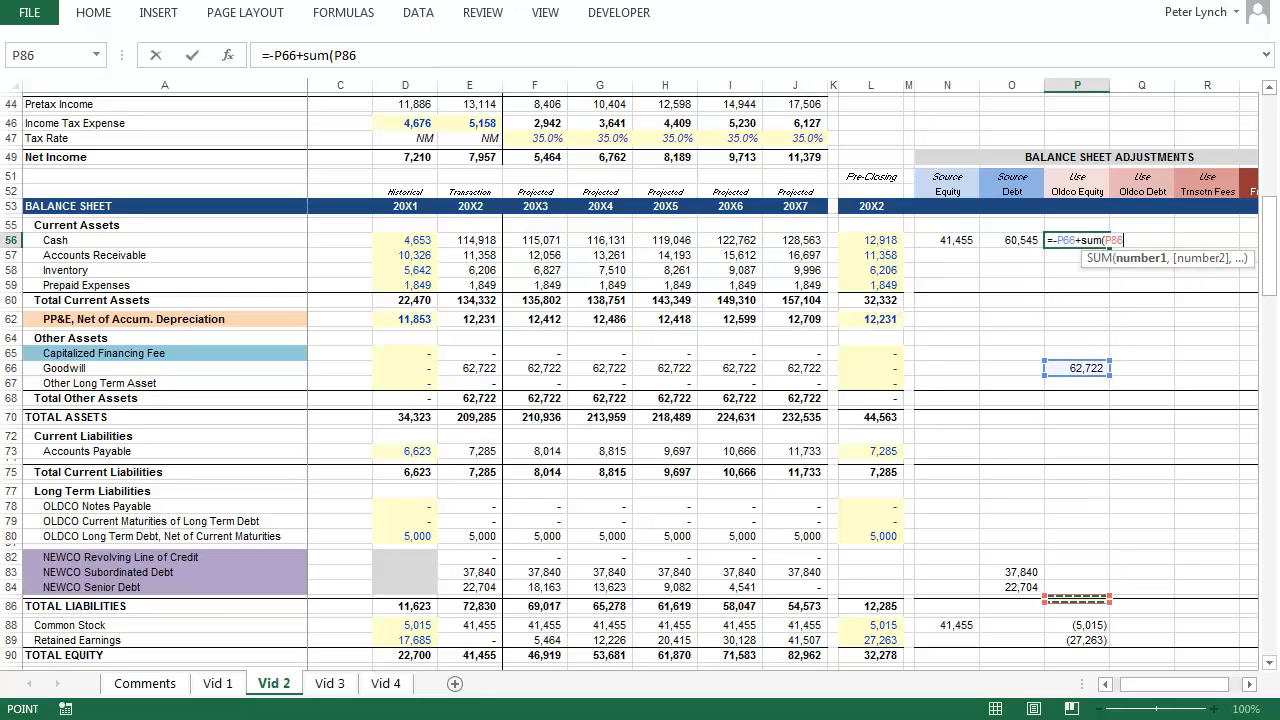
{"action": "key", "text": "shift+Down"}
{"action": "type", "text": ")"}
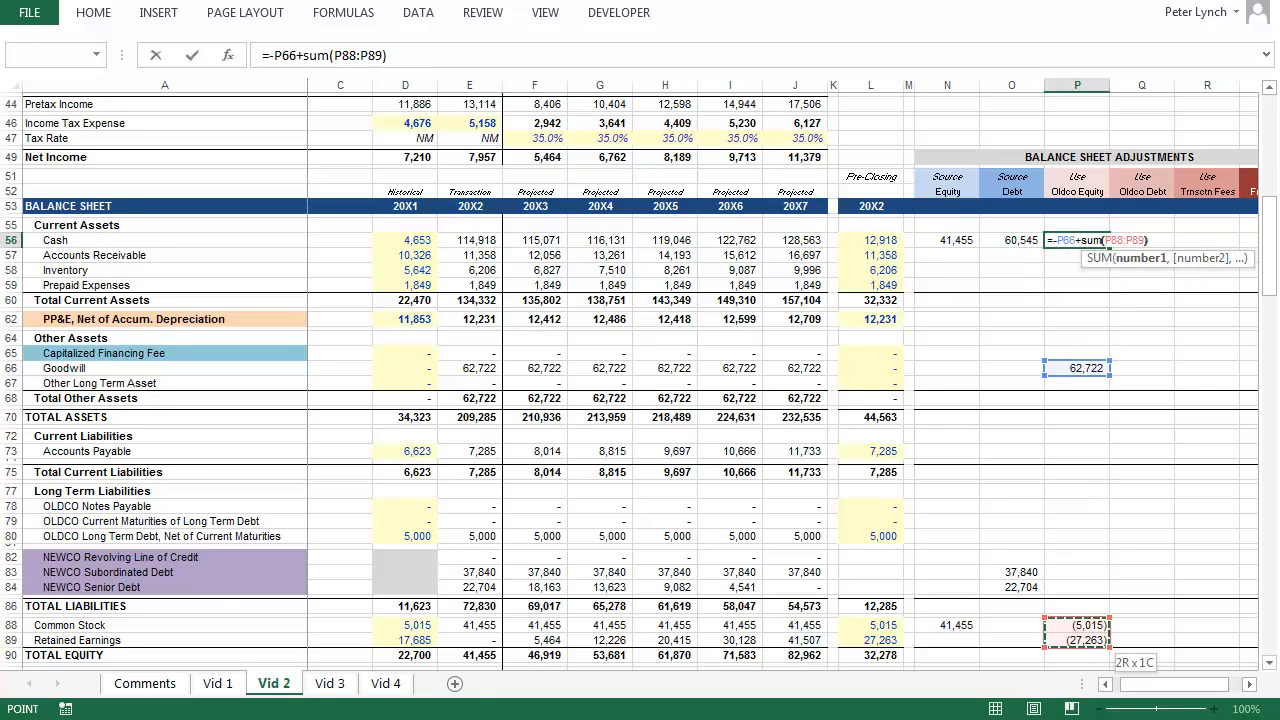
{"action": "key", "text": "Return"}
{"action": "key", "text": "Right"}
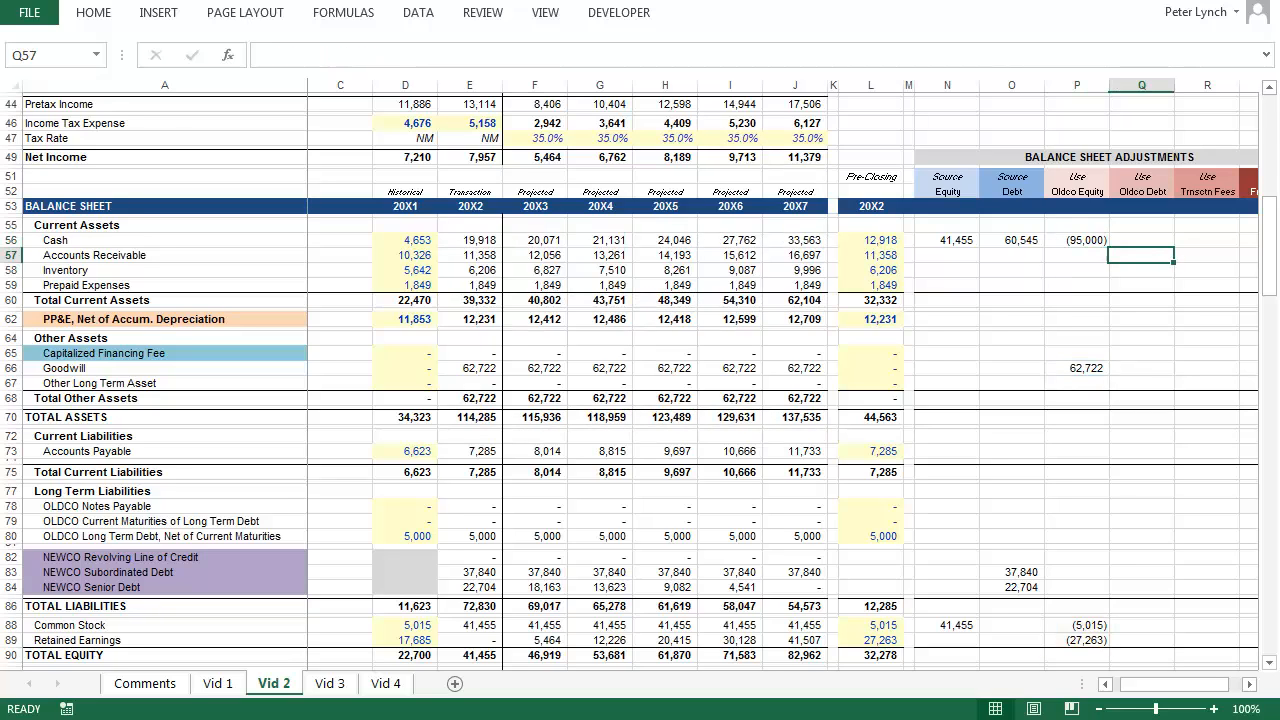
Remove the pre-closing OLDCO Long Term Debt in the Use Oldco Debt adjustment by entering =-L80 in Q80
{"action": "key", "text": "Down"}
{"action": "key", "text": "Down"}
{"action": "key", "text": "Down"}
{"action": "key", "text": "Down"}
{"action": "key", "text": "Down"}
{"action": "key", "text": "Down"}
{"action": "key", "text": "Down"}
{"action": "key", "text": "Down"}
{"action": "key", "text": "Down"}
{"action": "key", "text": "Down"}
{"action": "key", "text": "Down"}
{"action": "key", "text": "Down"}
{"action": "key", "text": "Down"}
{"action": "key", "text": "Down"}
{"action": "key", "text": "Down"}
{"action": "key", "text": "Down"}
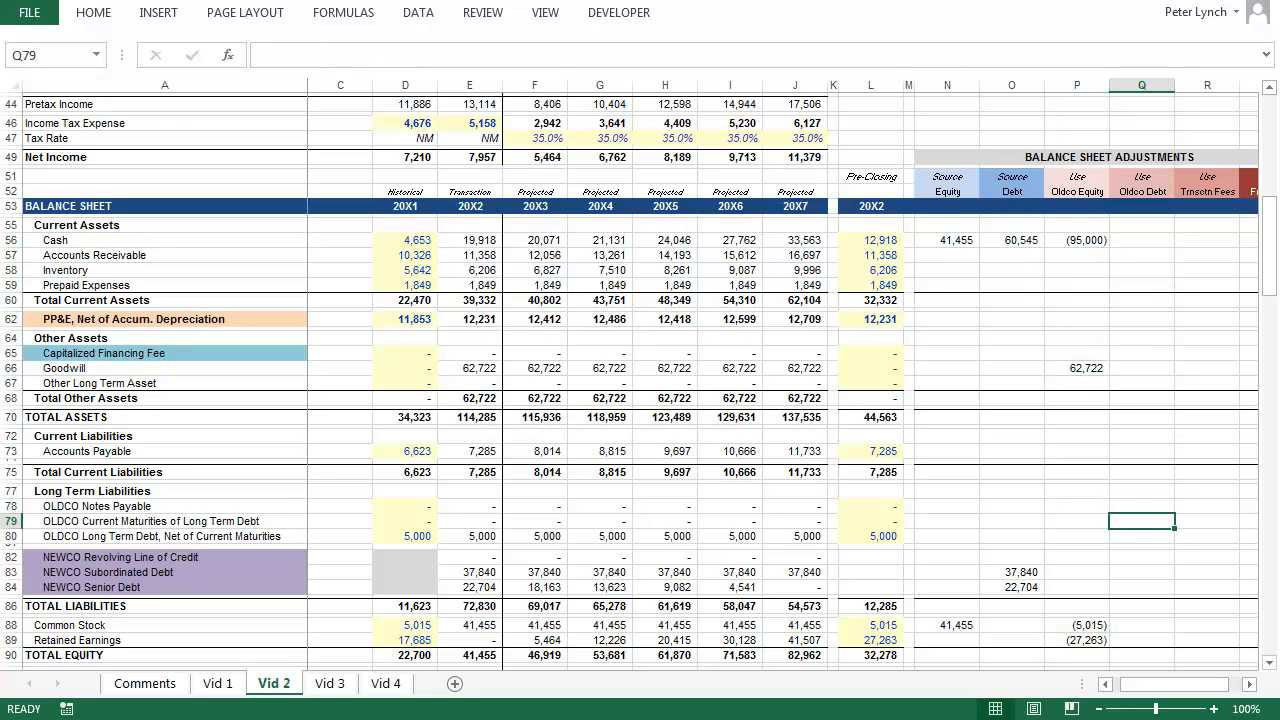
{"action": "type", "text": "=-"}
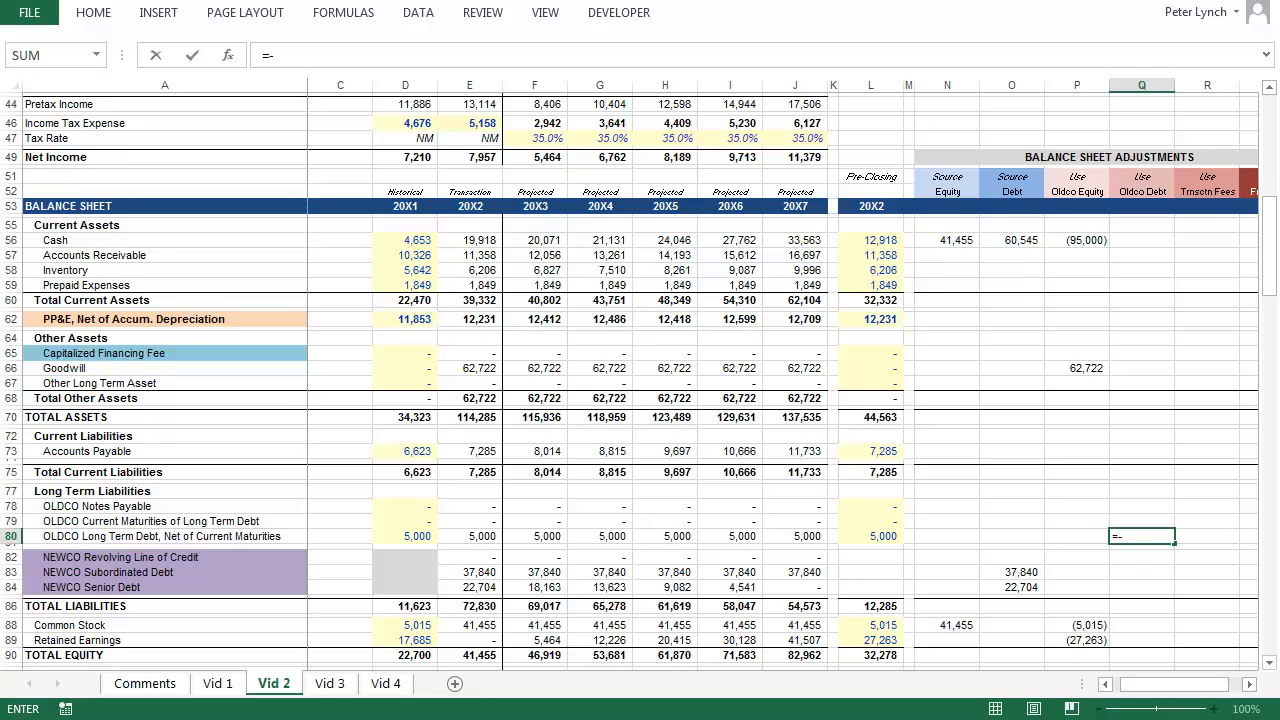
{"action": "key", "text": "Left"}
{"action": "key", "text": "Left"}
{"action": "key", "text": "Left"}
{"action": "key", "text": "Left"}
{"action": "key", "text": "Left"}
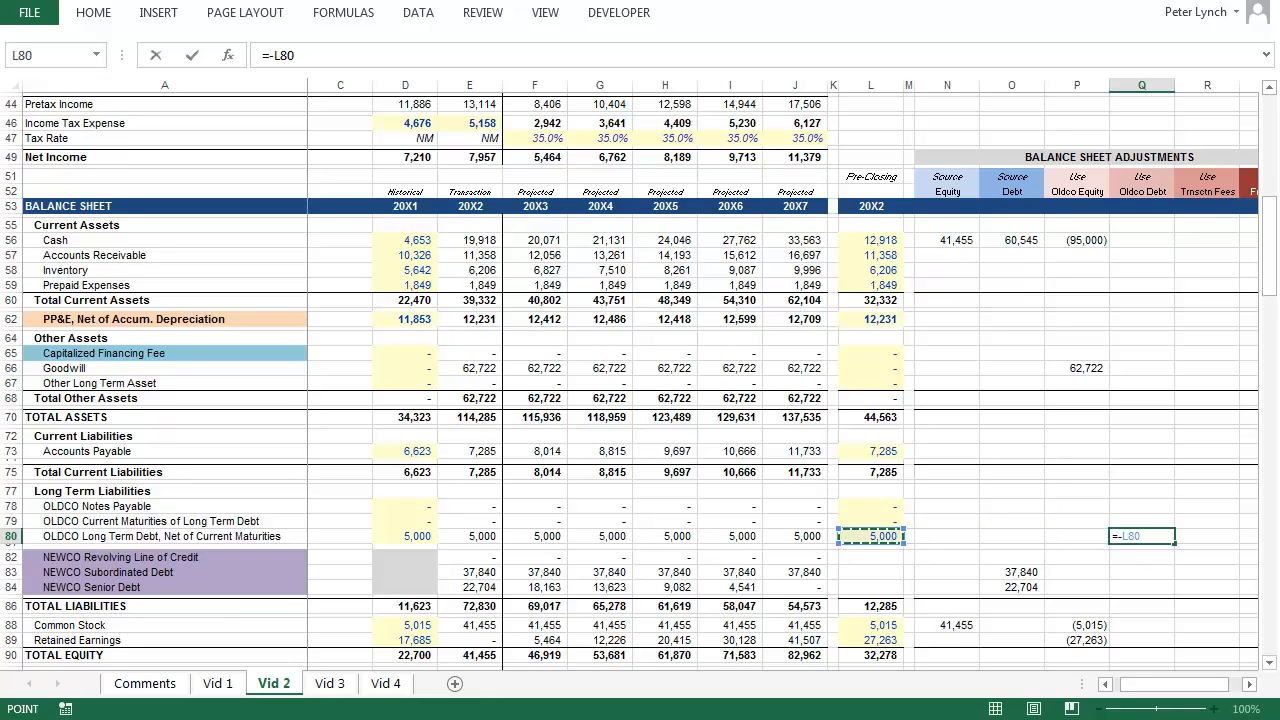
{"action": "key", "text": "Return"}
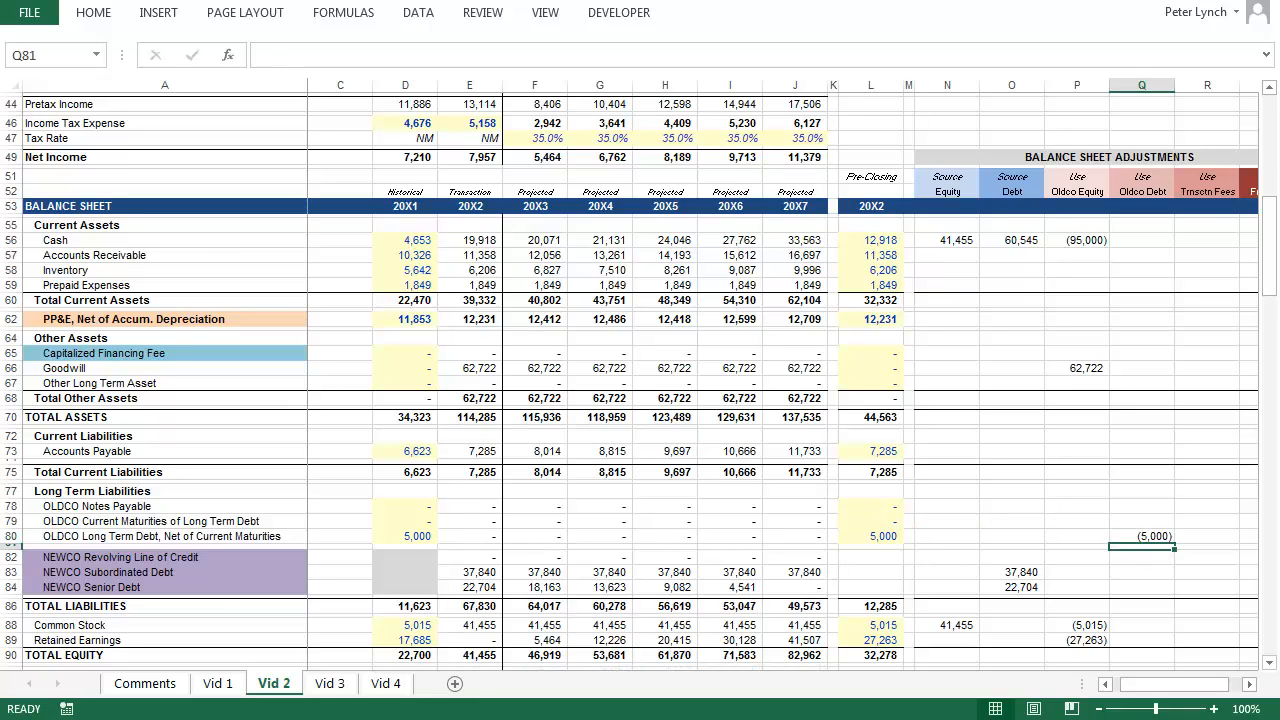
Set the Use Oldco Debt adjustment for Cash in Q56 to the OLDCO Long Term Debt adjustment, =Q80
{"action": "key", "text": "Up"}
{"action": "key", "text": "Up"}
{"action": "key", "text": "Up"}
{"action": "key", "text": "Up"}
{"action": "key", "text": "Up"}
{"action": "key", "text": "Up"}
{"action": "key", "text": "Up"}
{"action": "key", "text": "Up"}
{"action": "key", "text": "Up"}
{"action": "key", "text": "Up"}
{"action": "key", "text": "Up"}
{"action": "key", "text": "Up"}
{"action": "key", "text": "Up"}
{"action": "key", "text": "Up"}
{"action": "key", "text": "Up"}
{"action": "key", "text": "Up"}
{"action": "key", "text": "Up"}
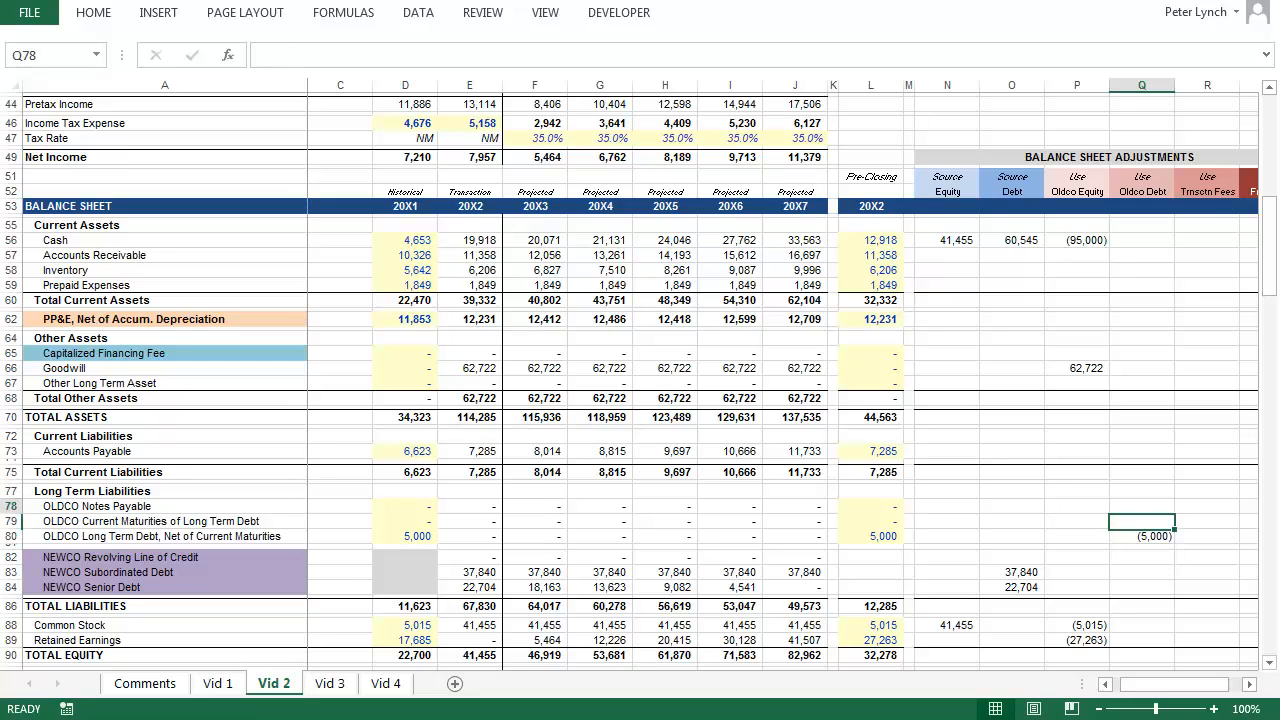
{"action": "key", "text": "Up"}
{"action": "key", "text": "Up"}
{"action": "key", "text": "Up"}
{"action": "key", "text": "Up"}
{"action": "key", "text": "Up"}
{"action": "key", "text": "Up"}
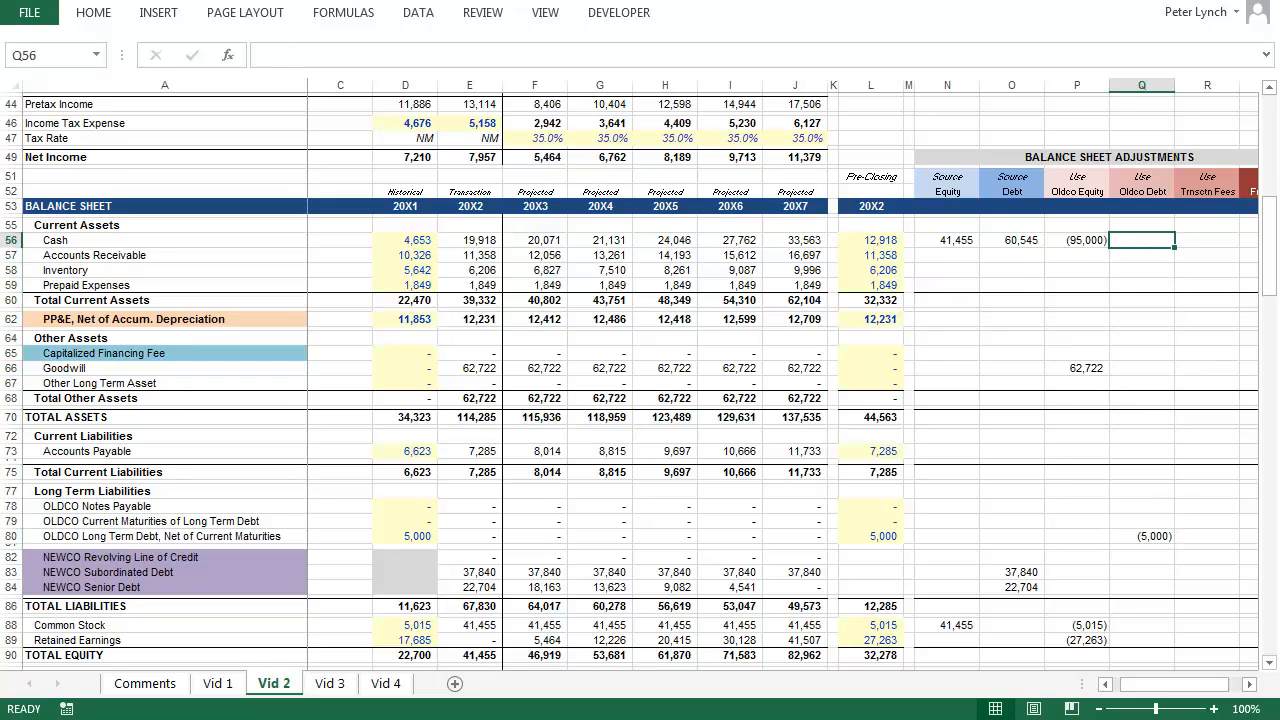
{"action": "type", "text": "="}
{"action": "key", "text": "Down"}
{"action": "key", "text": "Down"}
{"action": "key", "text": "Down"}
{"action": "key", "text": "Down"}
{"action": "key", "text": "Down"}
{"action": "key", "text": "Down"}
{"action": "key", "text": "Down"}
{"action": "key", "text": "Down"}
{"action": "key", "text": "Down"}
{"action": "key", "text": "Down"}
{"action": "key", "text": "Down"}
{"action": "key", "text": "Down"}
{"action": "key", "text": "Down"}
{"action": "key", "text": "Down"}
{"action": "key", "text": "Down"}
{"action": "key", "text": "Down"}
{"action": "key", "text": "Down"}
{"action": "key", "text": "Down"}
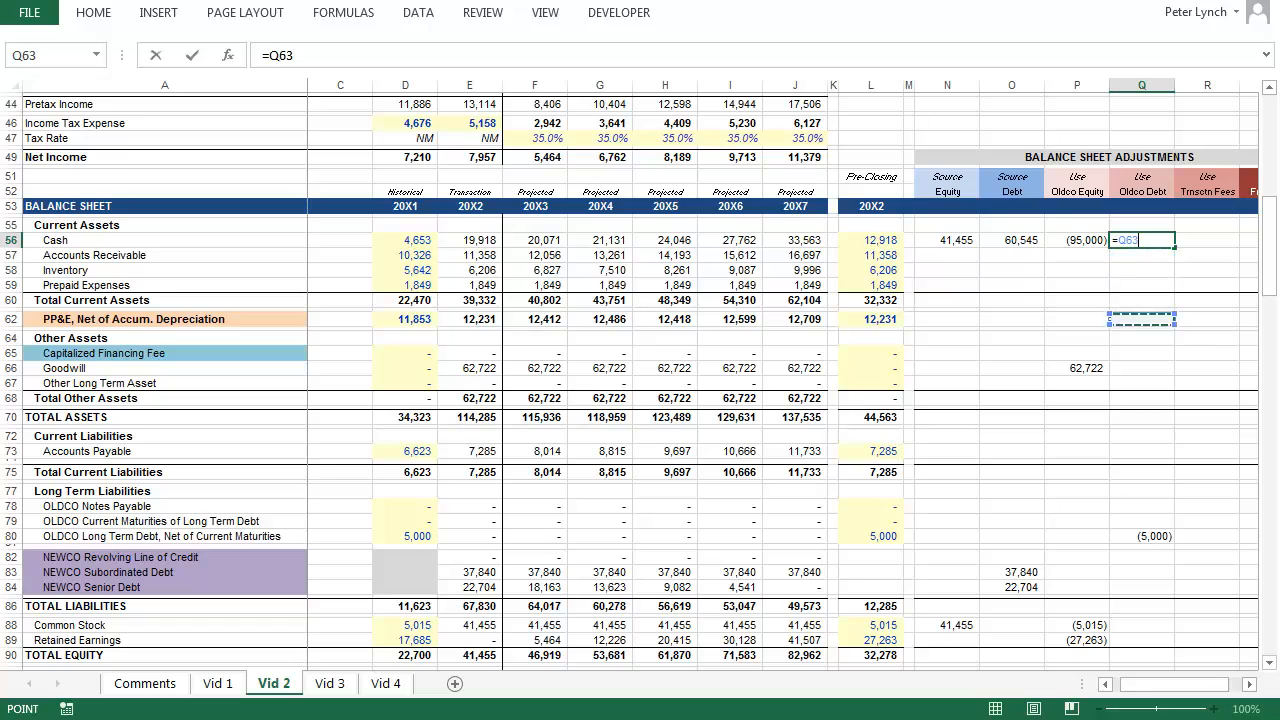
{"action": "key", "text": "Return"}
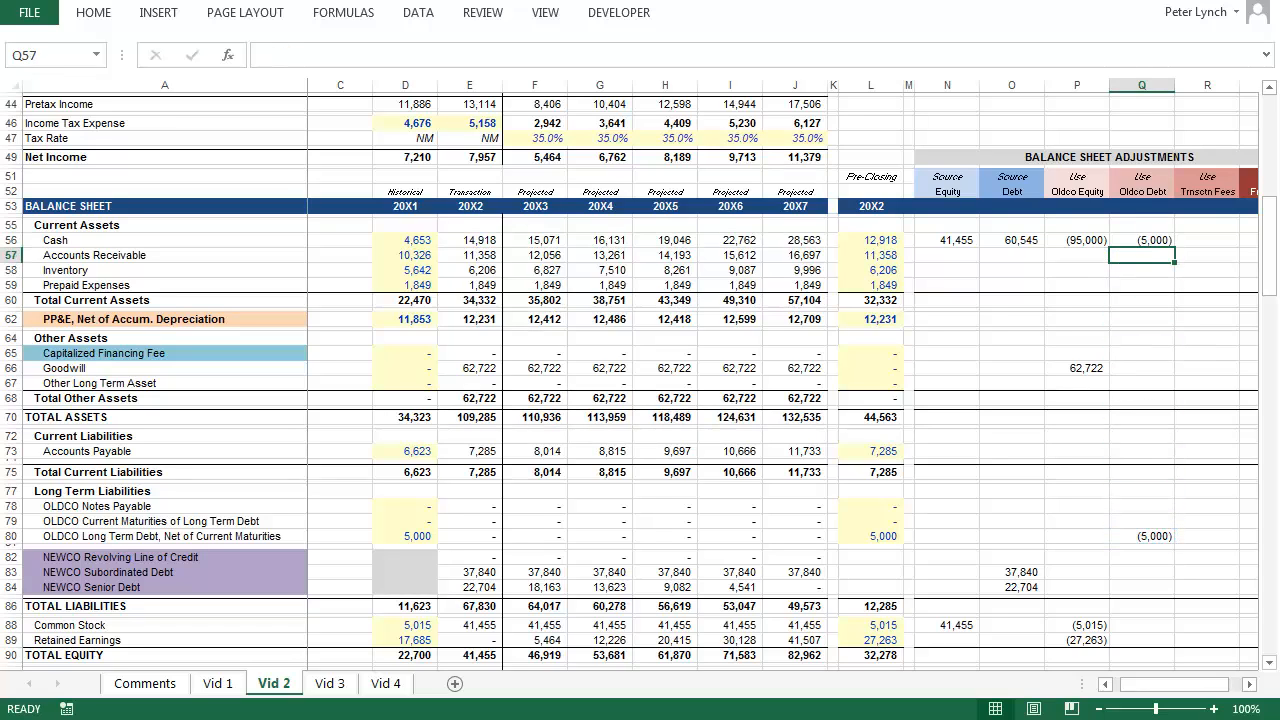
Set the Use Trnsctn Fees adjustment for Retained Earnings in R89 to the negative Trnsctn Expenses from the Uses table, =-J10
{"action": "key", "text": "Right"}
{"action": "key", "text": "Down"}
{"action": "key", "text": "Down"}
{"action": "key", "text": "Down"}
{"action": "key", "text": "Down"}
{"action": "key", "text": "Down"}
{"action": "key", "text": "Down"}
{"action": "key", "text": "Down"}
{"action": "key", "text": "Down"}
{"action": "key", "text": "Down"}
{"action": "key", "text": "Down"}
{"action": "key", "text": "Down"}
{"action": "key", "text": "Down"}
{"action": "key", "text": "Down"}
{"action": "key", "text": "Down"}
{"action": "key", "text": "Down"}
{"action": "key", "text": "Down"}
{"action": "key", "text": "Down"}
{"action": "key", "text": "Down"}
{"action": "key", "text": "Down"}
{"action": "key", "text": "Down"}
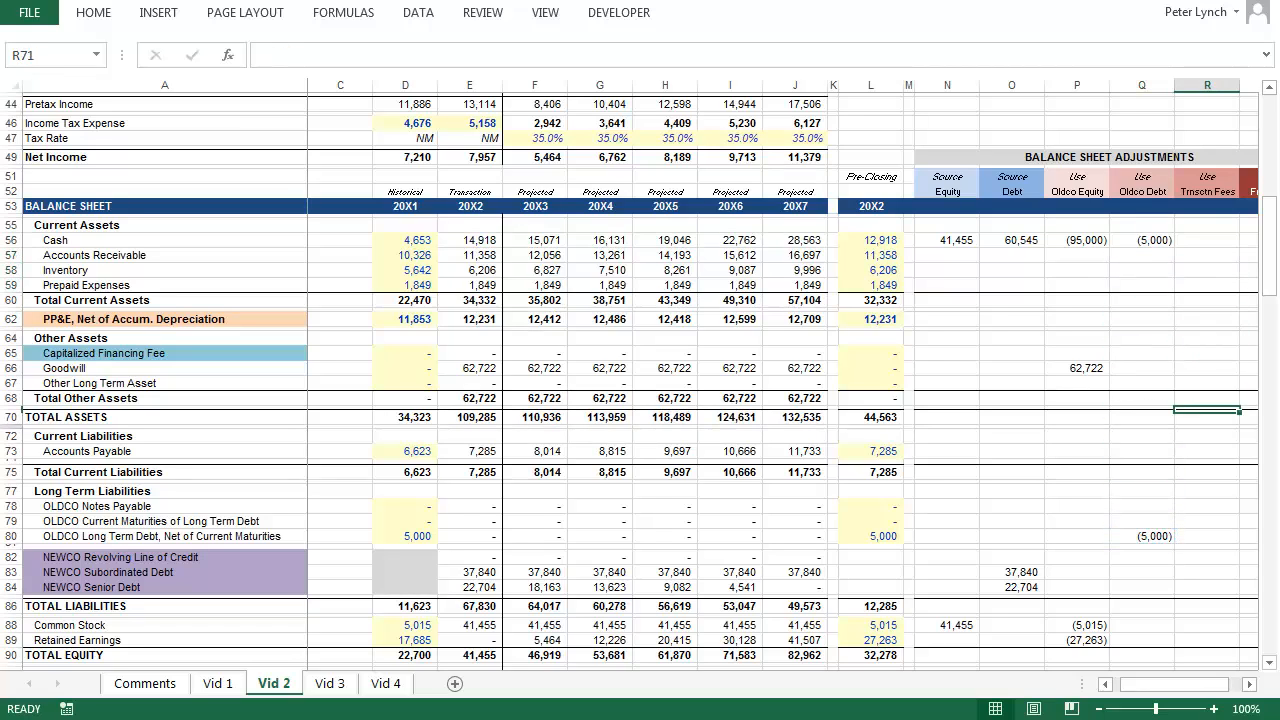
{"action": "key", "text": "Down"}
{"action": "key", "text": "Down"}
{"action": "key", "text": "Down"}
{"action": "key", "text": "Down"}
{"action": "key", "text": "Down"}
{"action": "key", "text": "Down"}
{"action": "key", "text": "Up"}
{"action": "key", "text": "Up"}
{"action": "key", "text": "Up"}
{"action": "key", "text": "Up"}
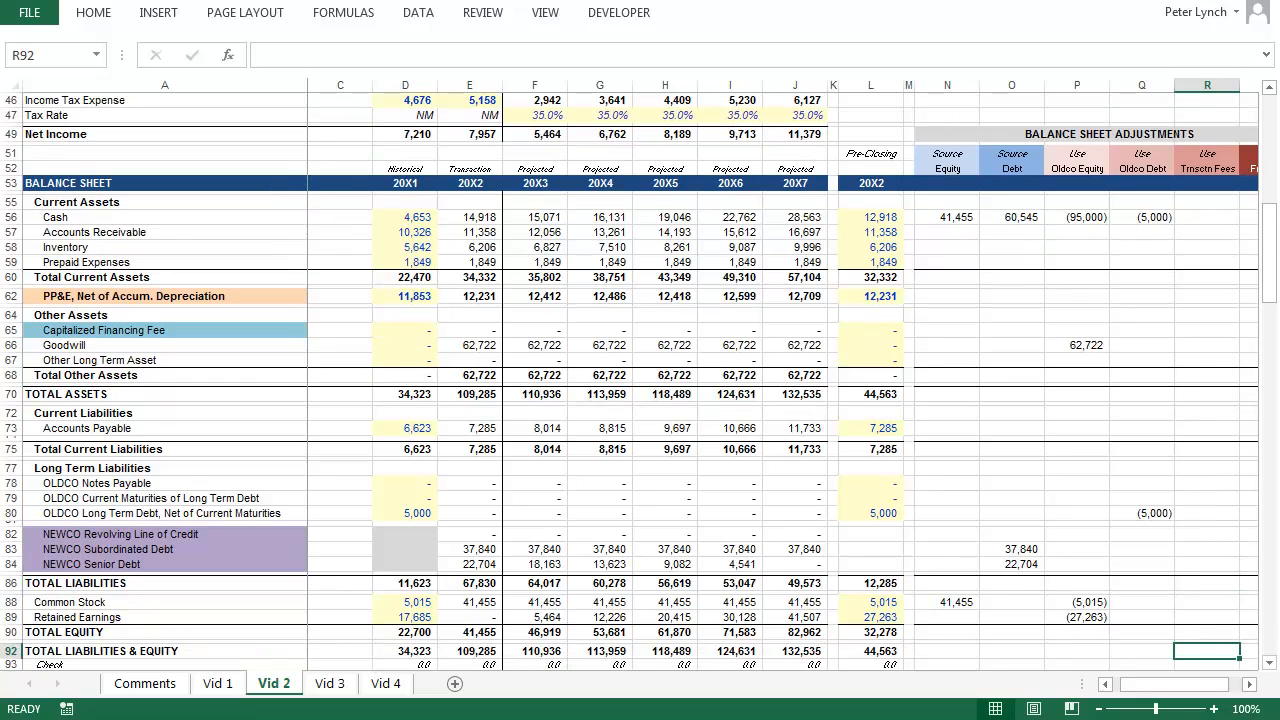
{"action": "type", "text": "=-"}
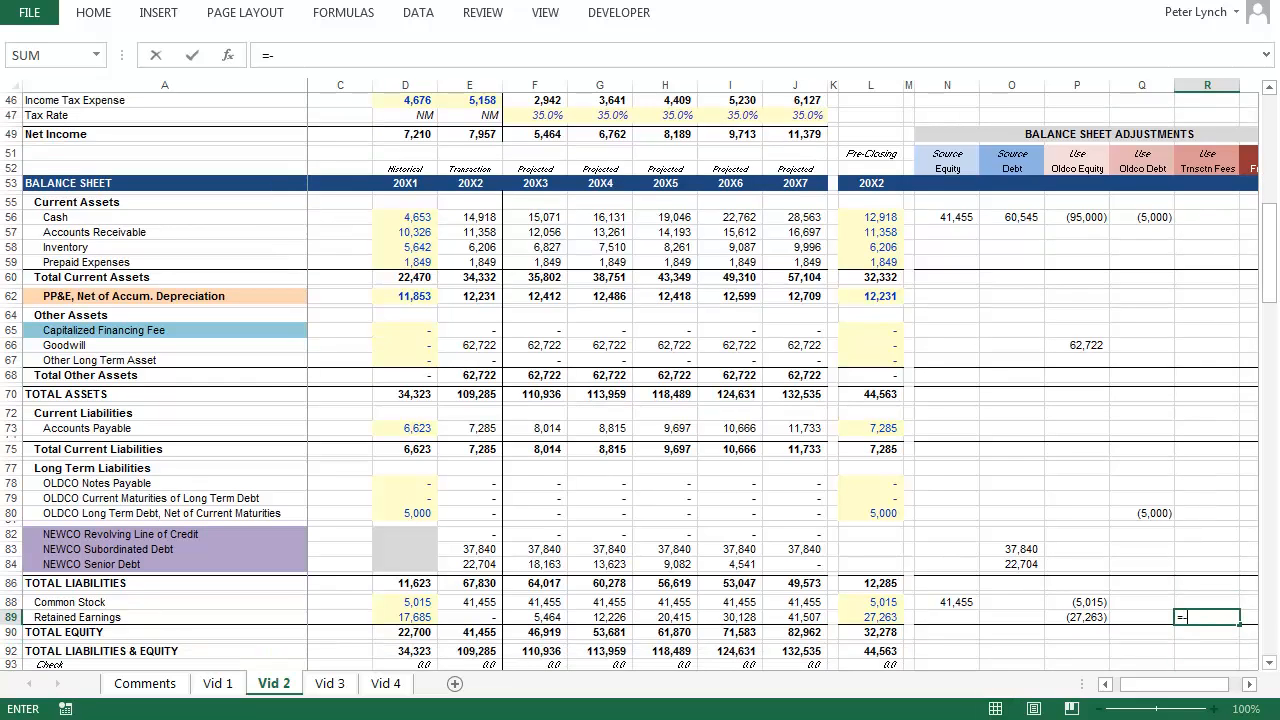
{"action": "key", "text": "Up"}
{"action": "key", "text": "Up"}
{"action": "key", "text": "Up"}
{"action": "key", "text": "Up"}
{"action": "key", "text": "Up"}
{"action": "key", "text": "Up"}
{"action": "key", "text": "Up"}
{"action": "key", "text": "Up"}
{"action": "key", "text": "Up"}
{"action": "key", "text": "Up"}
{"action": "key", "text": "Up"}
{"action": "key", "text": "Up"}
{"action": "key", "text": "Up"}
{"action": "key", "text": "Up"}
{"action": "key", "text": "Up"}
{"action": "key", "text": "Up"}
{"action": "key", "text": "Up"}
{"action": "key", "text": "Up"}
{"action": "key", "text": "Up"}
{"action": "key", "text": "Up"}
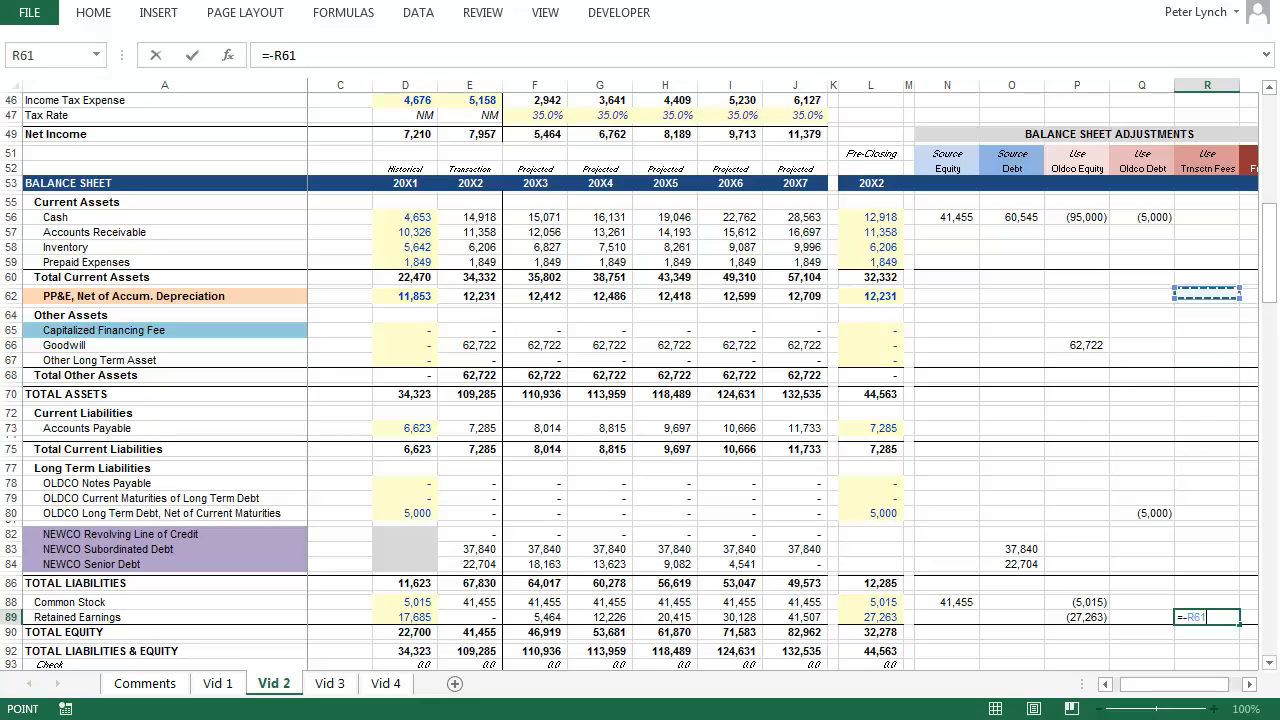
{"action": "key", "text": "Up"}
{"action": "key", "text": "Up"}
{"action": "key", "text": "Up"}
{"action": "key", "text": "Up"}
{"action": "key", "text": "Up"}
{"action": "key", "text": "Up"}
{"action": "key", "text": "Up"}
{"action": "key", "text": "Up"}
{"action": "key", "text": "Up"}
{"action": "key", "text": "Up"}
{"action": "key", "text": "Up"}
{"action": "key", "text": "Up"}
{"action": "key", "text": "Up"}
{"action": "key", "text": "Up"}
{"action": "key", "text": "Up"}
{"action": "key", "text": "Up"}
{"action": "key", "text": "Up"}
{"action": "key", "text": "Up"}
{"action": "key", "text": "Up"}
{"action": "key", "text": "Up"}
{"action": "key", "text": "Left"}
{"action": "key", "text": "Left"}
{"action": "key", "text": "Left"}
{"action": "key", "text": "Left"}
{"action": "key", "text": "Left"}
{"action": "key", "text": "Left"}
{"action": "key", "text": "Left"}
{"action": "key", "text": "Left"}
{"action": "key", "text": "Down"}
{"action": "key", "text": "Down"}
{"action": "key", "text": "Down"}
{"action": "key", "text": "Down"}
{"action": "key", "text": "Down"}
{"action": "key", "text": "Down"}
{"action": "key", "text": "Down"}
{"action": "key", "text": "Down"}
{"action": "key", "text": "Down"}
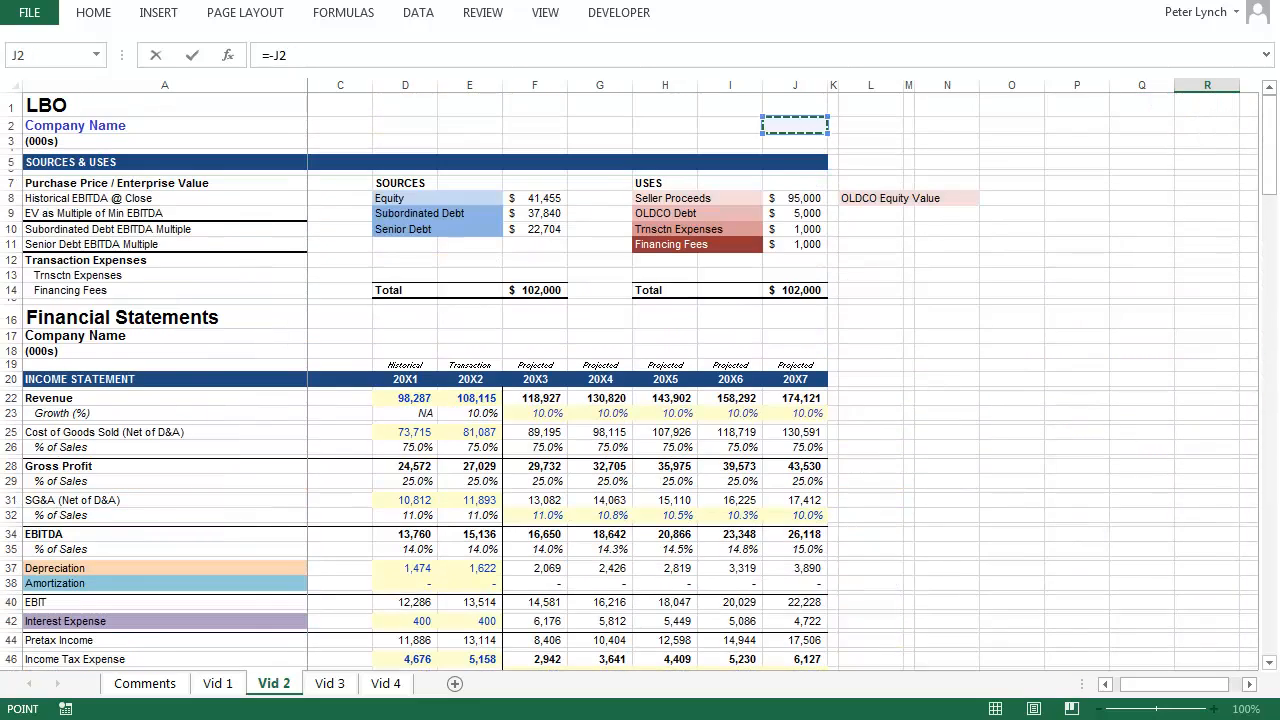
{"action": "key", "text": "Return"}
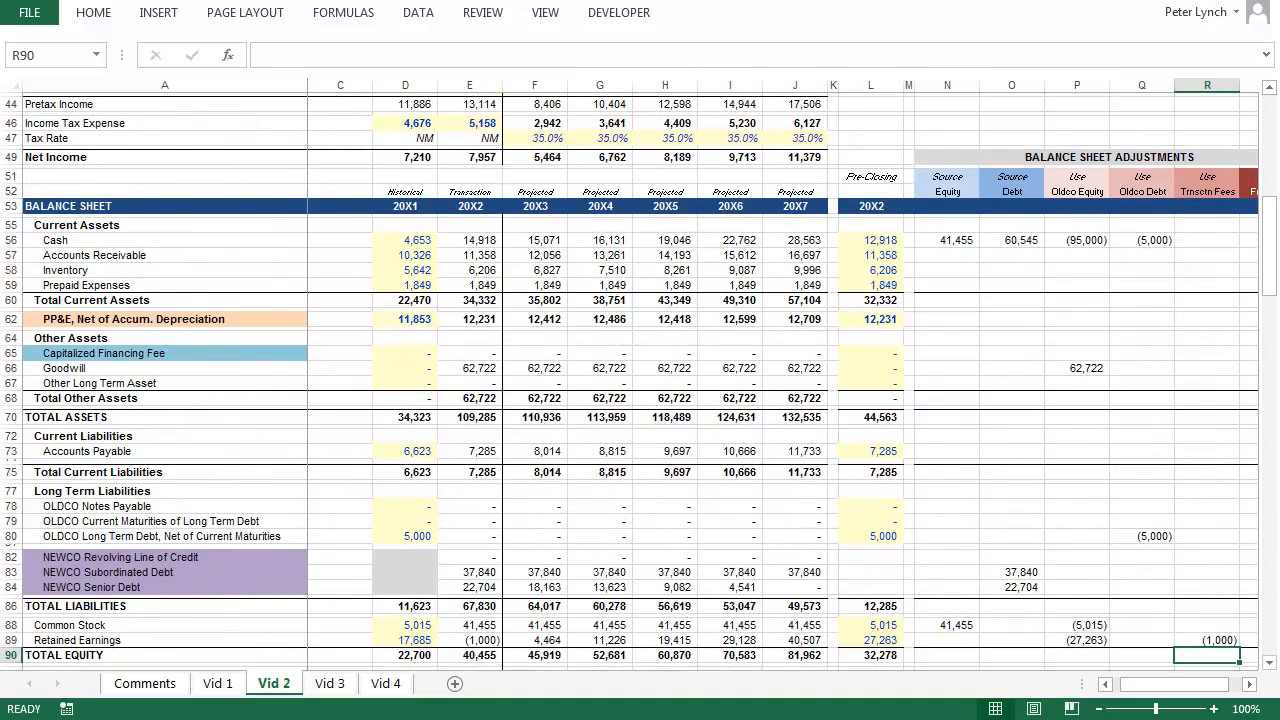
Set the Use Trnsctn Fees adjustment for Cash in R56 to the Retained Earnings adjustment, =R89
{"action": "key", "text": "Up"}
{"action": "key", "text": "Up"}
{"action": "key", "text": "Up"}
{"action": "key", "text": "Up"}
{"action": "key", "text": "Up"}
{"action": "key", "text": "Up"}
{"action": "key", "text": "Up"}
{"action": "key", "text": "Up"}
{"action": "key", "text": "Up"}
{"action": "key", "text": "Up"}
{"action": "key", "text": "Up"}
{"action": "key", "text": "Up"}
{"action": "key", "text": "Up"}
{"action": "key", "text": "Up"}
{"action": "key", "text": "Up"}
{"action": "key", "text": "Up"}
{"action": "key", "text": "Up"}
{"action": "key", "text": "Up"}
{"action": "key", "text": "Up"}
{"action": "key", "text": "Up"}
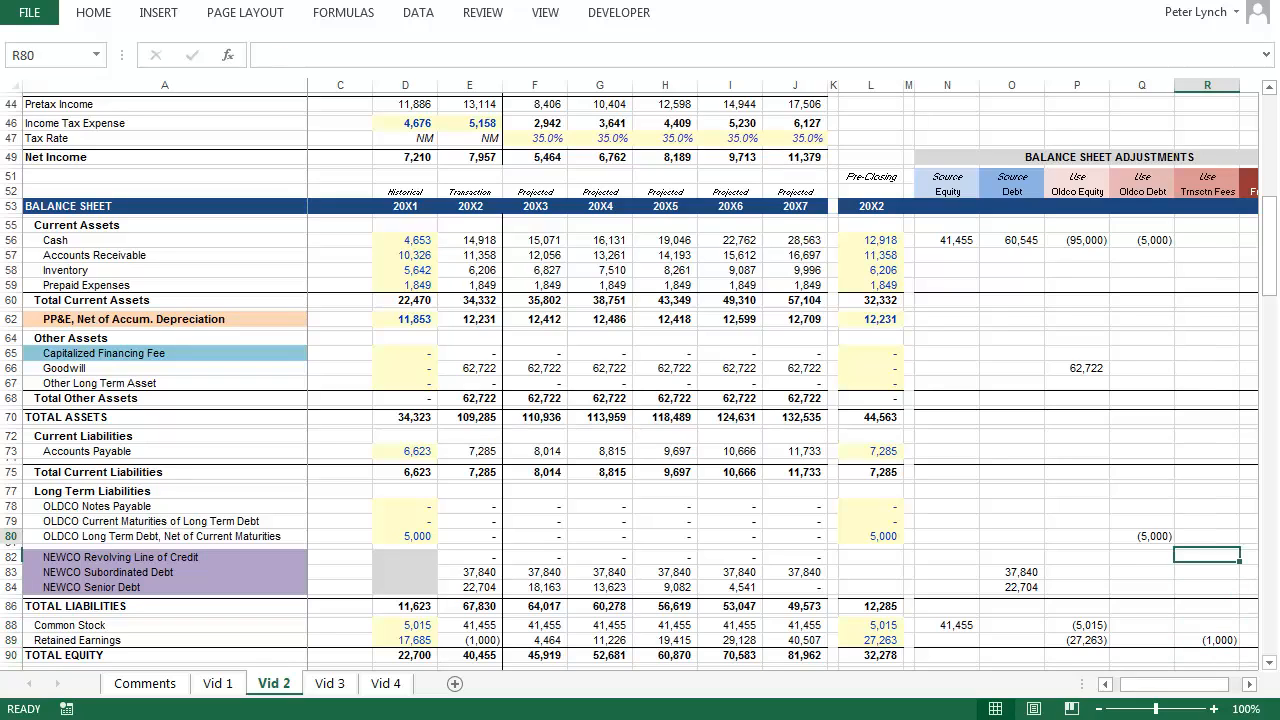
{"action": "key", "text": "Up"}
{"action": "key", "text": "Up"}
{"action": "key", "text": "Up"}
{"action": "key", "text": "Up"}
{"action": "key", "text": "Up"}
{"action": "key", "text": "Up"}
{"action": "key", "text": "Up"}
{"action": "key", "text": "Up"}
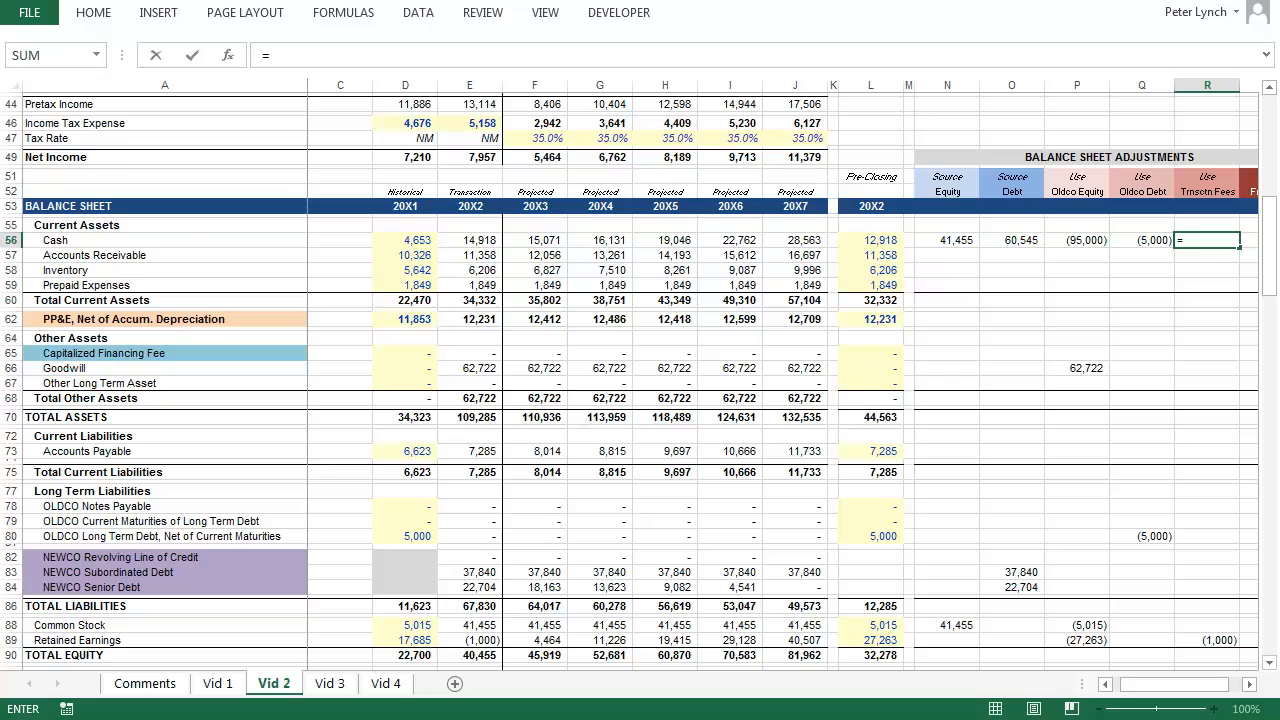
{"action": "type", "text": "="}
{"action": "key", "text": "Down"}
{"action": "key", "text": "Down"}
{"action": "key", "text": "Down"}
{"action": "key", "text": "Down"}
{"action": "key", "text": "Down"}
{"action": "key", "text": "Down"}
{"action": "key", "text": "Down"}
{"action": "key", "text": "Down"}
{"action": "key", "text": "Down"}
{"action": "key", "text": "Down"}
{"action": "key", "text": "Down"}
{"action": "key", "text": "Down"}
{"action": "key", "text": "Down"}
{"action": "key", "text": "Down"}
{"action": "key", "text": "Down"}
{"action": "key", "text": "Down"}
{"action": "key", "text": "Down"}
{"action": "key", "text": "Down"}
{"action": "key", "text": "Down"}
{"action": "key", "text": "Down"}
{"action": "key", "text": "Down"}
{"action": "key", "text": "Down"}
{"action": "key", "text": "Down"}
{"action": "key", "text": "Down"}
{"action": "key", "text": "Down"}
{"action": "key", "text": "Down"}
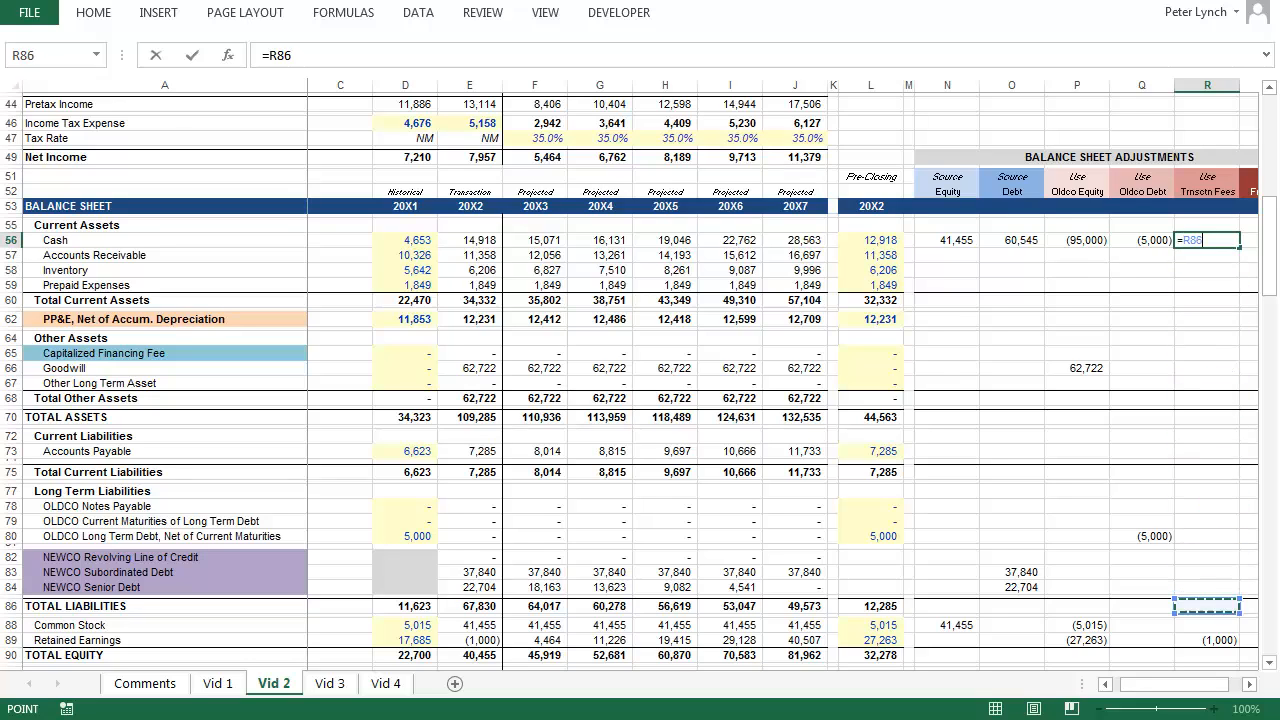
{"action": "key", "text": "Return"}
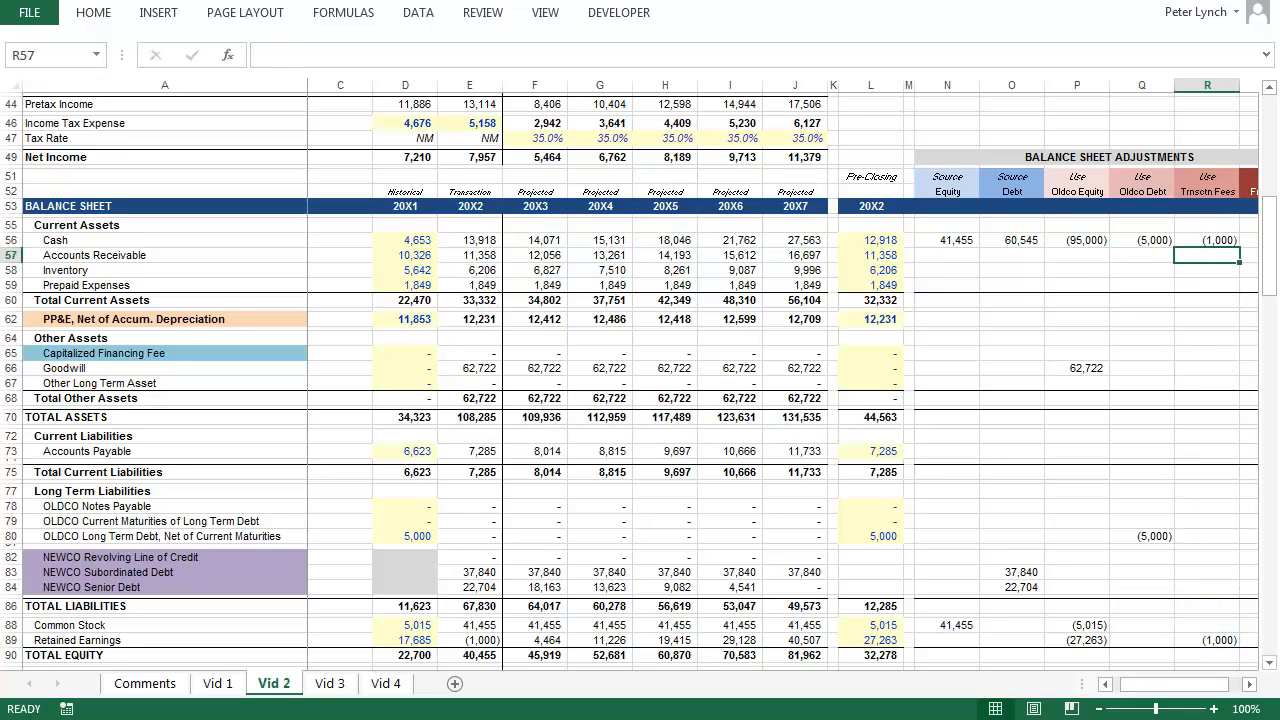
Link the Use Fnce Fees adjustment for Capitalized Financing Fee in S65 to Financing Fees in the Uses table, =J11
{"action": "key", "text": "Right"}
{"action": "key", "text": "Down"}
{"action": "key", "text": "Down"}
{"action": "key", "text": "Down"}
{"action": "key", "text": "Down"}
{"action": "key", "text": "Down"}
{"action": "key", "text": "Down"}
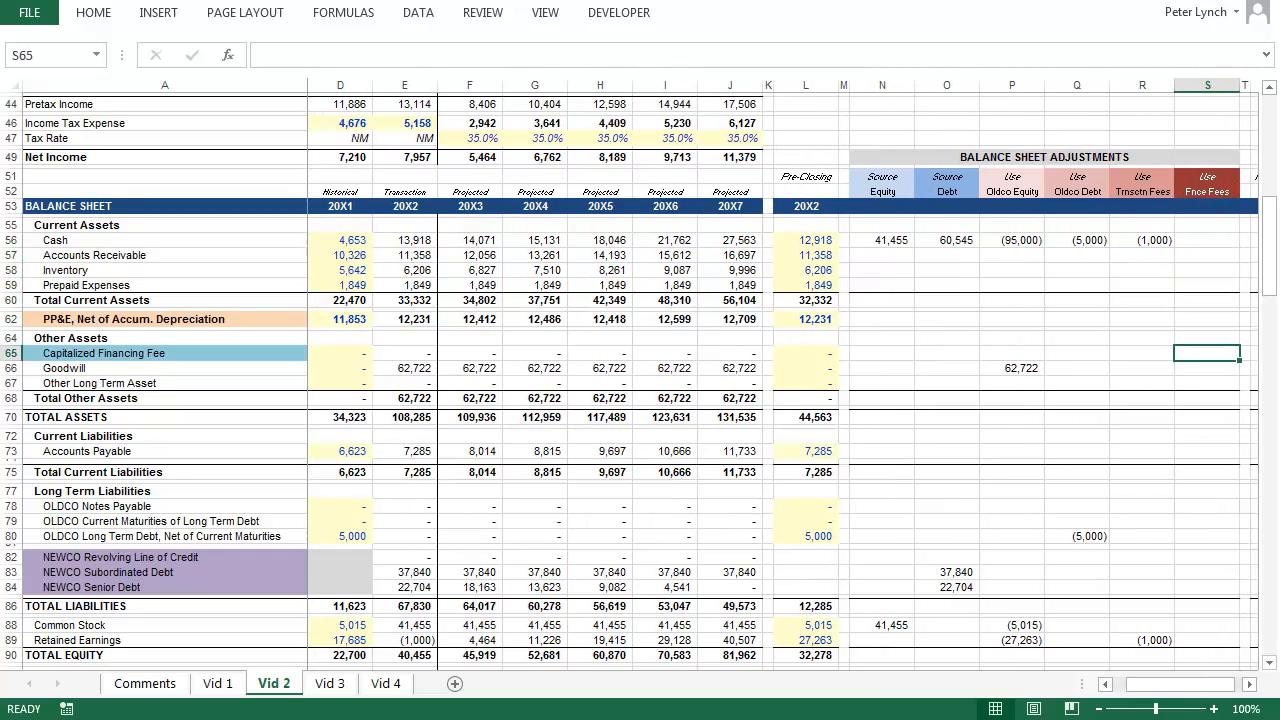
{"action": "type", "text": "="}
{"action": "key", "text": "Up"}
{"action": "key", "text": "Up"}
{"action": "key", "text": "Up"}
{"action": "key", "text": "Up"}
{"action": "key", "text": "Up"}
{"action": "key", "text": "Up"}
{"action": "key", "text": "Up"}
{"action": "key", "text": "Up"}
{"action": "key", "text": "Up"}
{"action": "key", "text": "Up"}
{"action": "key", "text": "Up"}
{"action": "key", "text": "Up"}
{"action": "key", "text": "Up"}
{"action": "key", "text": "Up"}
{"action": "key", "text": "Up"}
{"action": "key", "text": "Up"}
{"action": "key", "text": "Up"}
{"action": "key", "text": "Up"}
{"action": "key", "text": "Up"}
{"action": "key", "text": "Up"}
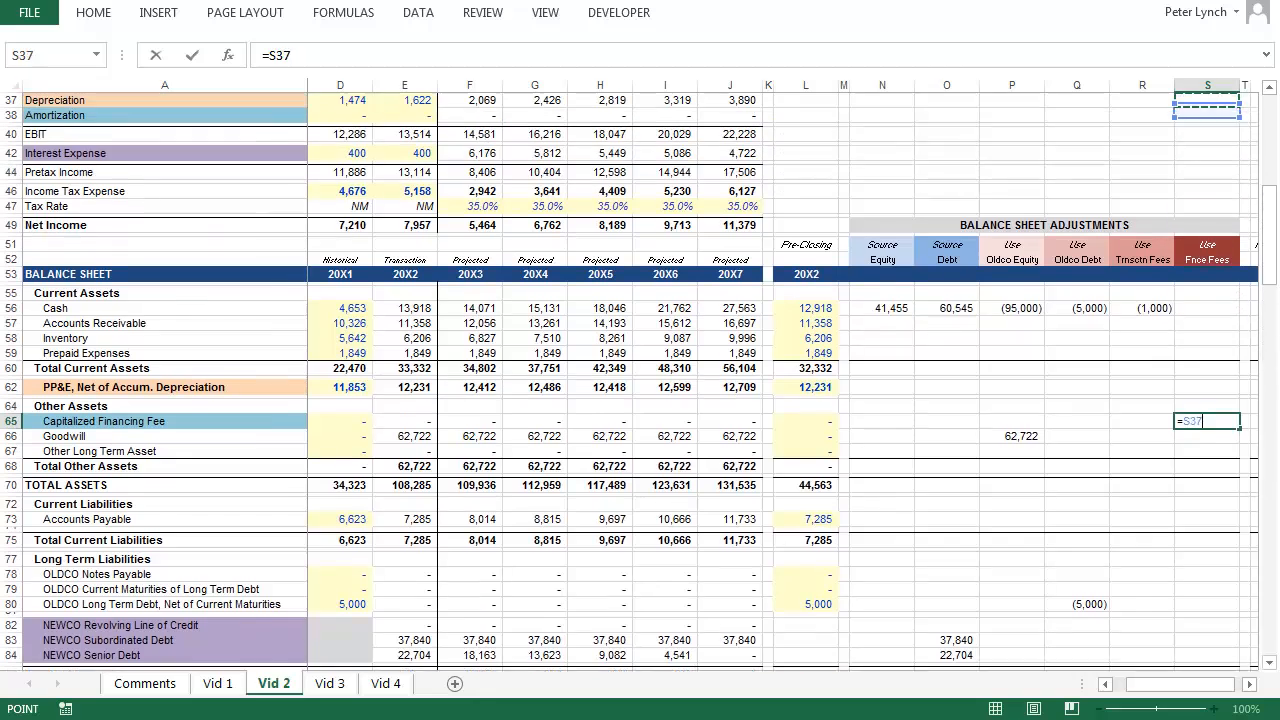
{"action": "key", "text": "Up"}
{"action": "key", "text": "Up"}
{"action": "key", "text": "Up"}
{"action": "key", "text": "Up"}
{"action": "key", "text": "Up"}
{"action": "key", "text": "Up"}
{"action": "key", "text": "Up"}
{"action": "key", "text": "Up"}
{"action": "key", "text": "Up"}
{"action": "key", "text": "Up"}
{"action": "key", "text": "Up"}
{"action": "key", "text": "Up"}
{"action": "key", "text": "Up"}
{"action": "key", "text": "Up"}
{"action": "key", "text": "Up"}
{"action": "key", "text": "Up"}
{"action": "key", "text": "Up"}
{"action": "key", "text": "Up"}
{"action": "key", "text": "Up"}
{"action": "key", "text": "Up"}
{"action": "key", "text": "Left"}
{"action": "key", "text": "Left"}
{"action": "key", "text": "Left"}
{"action": "key", "text": "Left"}
{"action": "key", "text": "Left"}
{"action": "key", "text": "Left"}
{"action": "key", "text": "Left"}
{"action": "key", "text": "Left"}
{"action": "key", "text": "Left"}
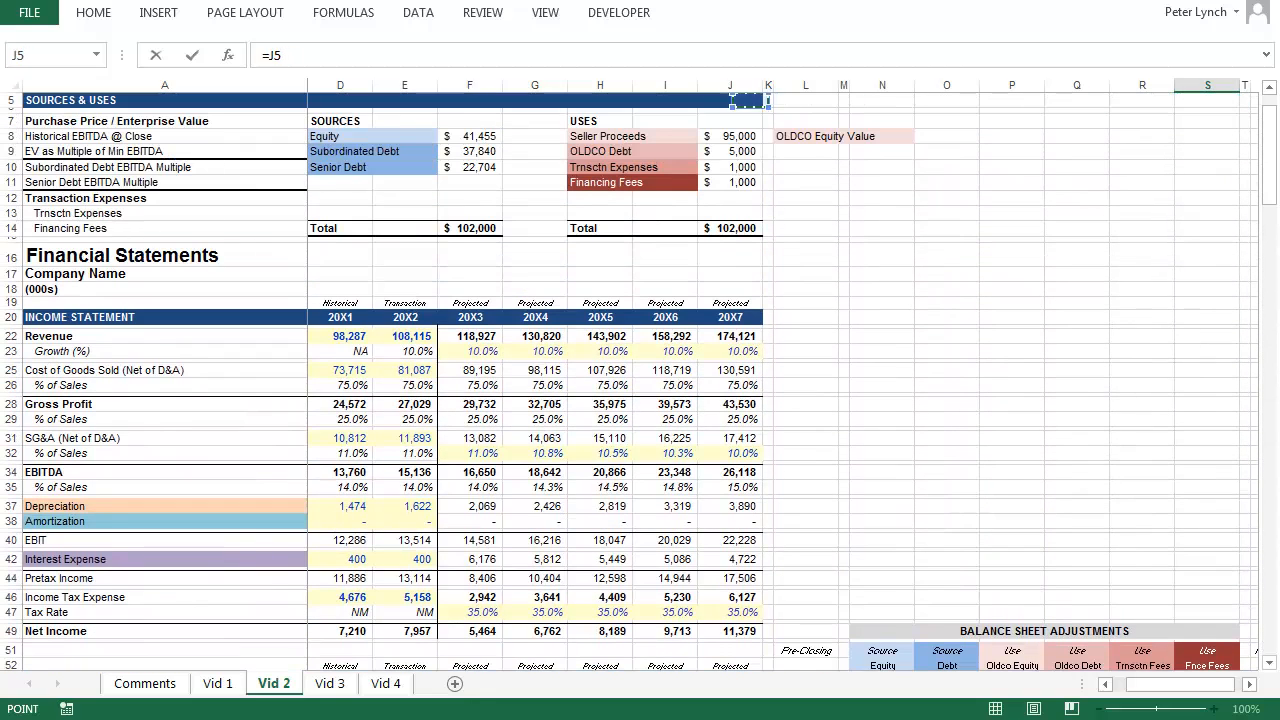
{"action": "key", "text": "Down"}
{"action": "key", "text": "Down"}
{"action": "key", "text": "Down"}
{"action": "key", "text": "Down"}
{"action": "key", "text": "Down"}
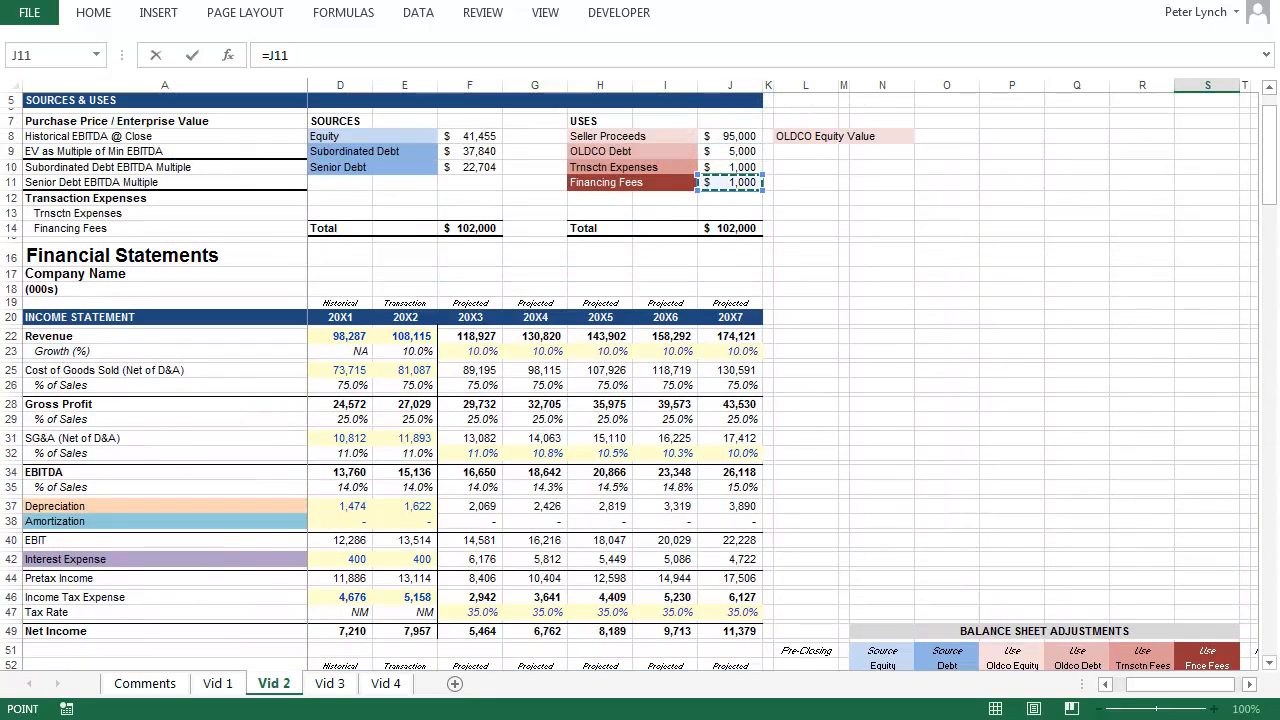
{"action": "key", "text": "Return"}
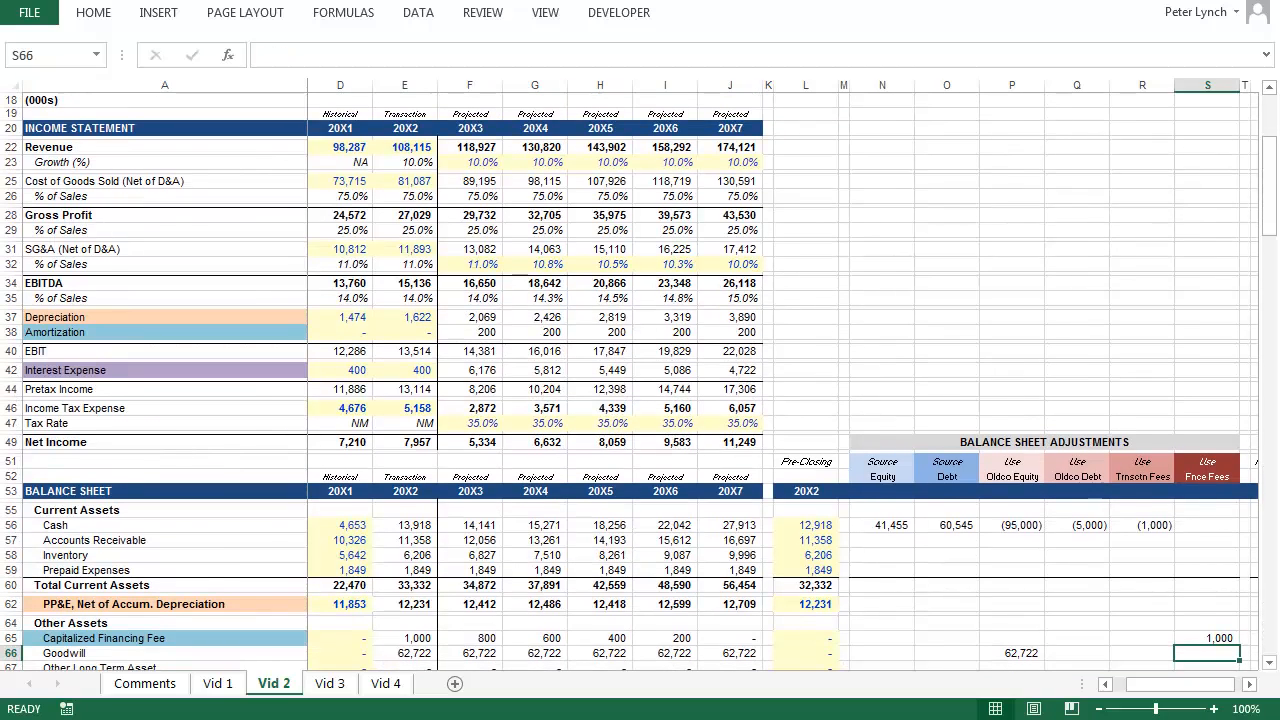
Set the Use Fnce Fees adjustment for Cash in S56 to the negative Capitalized Financing Fee adjustment, =-S65
{"action": "key", "text": "Up"}
{"action": "key", "text": "Up"}
{"action": "key", "text": "Up"}
{"action": "key", "text": "Up"}
{"action": "key", "text": "Up"}
{"action": "key", "text": "Up"}
{"action": "key", "text": "Up"}
{"action": "key", "text": "Up"}
{"action": "key", "text": "Up"}
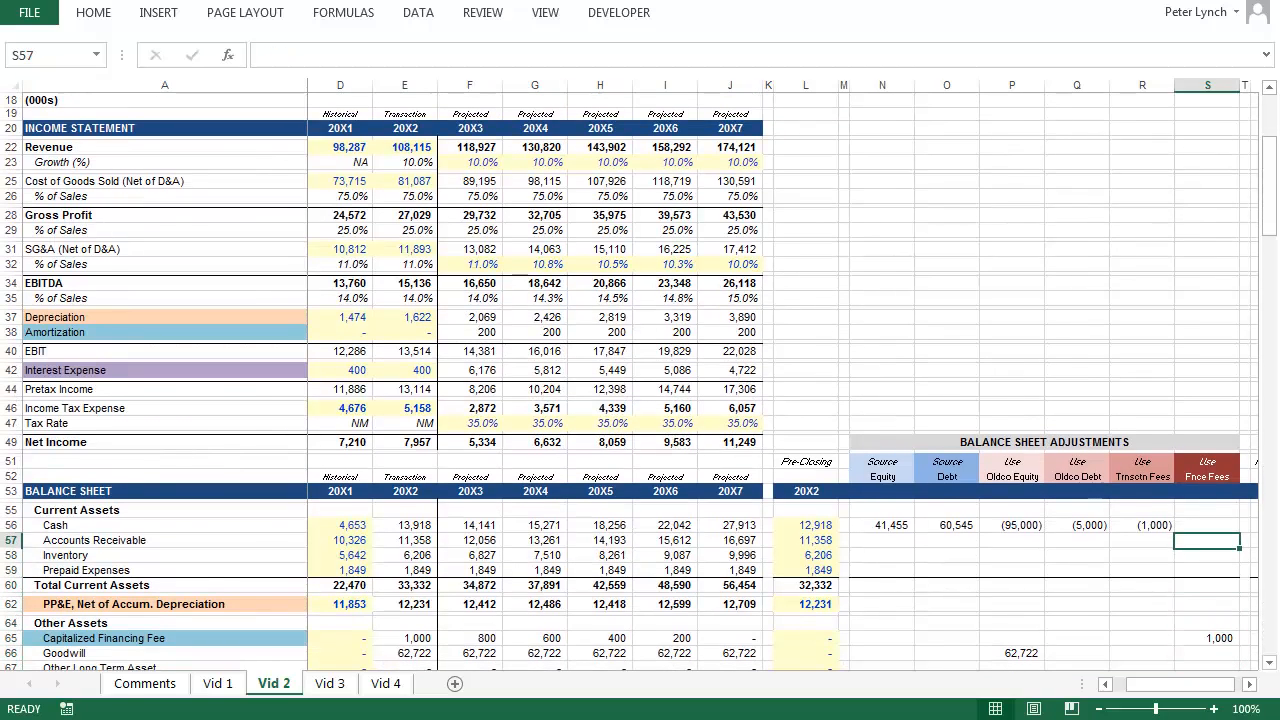
{"action": "key", "text": "Up"}
{"action": "type", "text": "=-"}
{"action": "key", "text": "Down"}
{"action": "key", "text": "Down"}
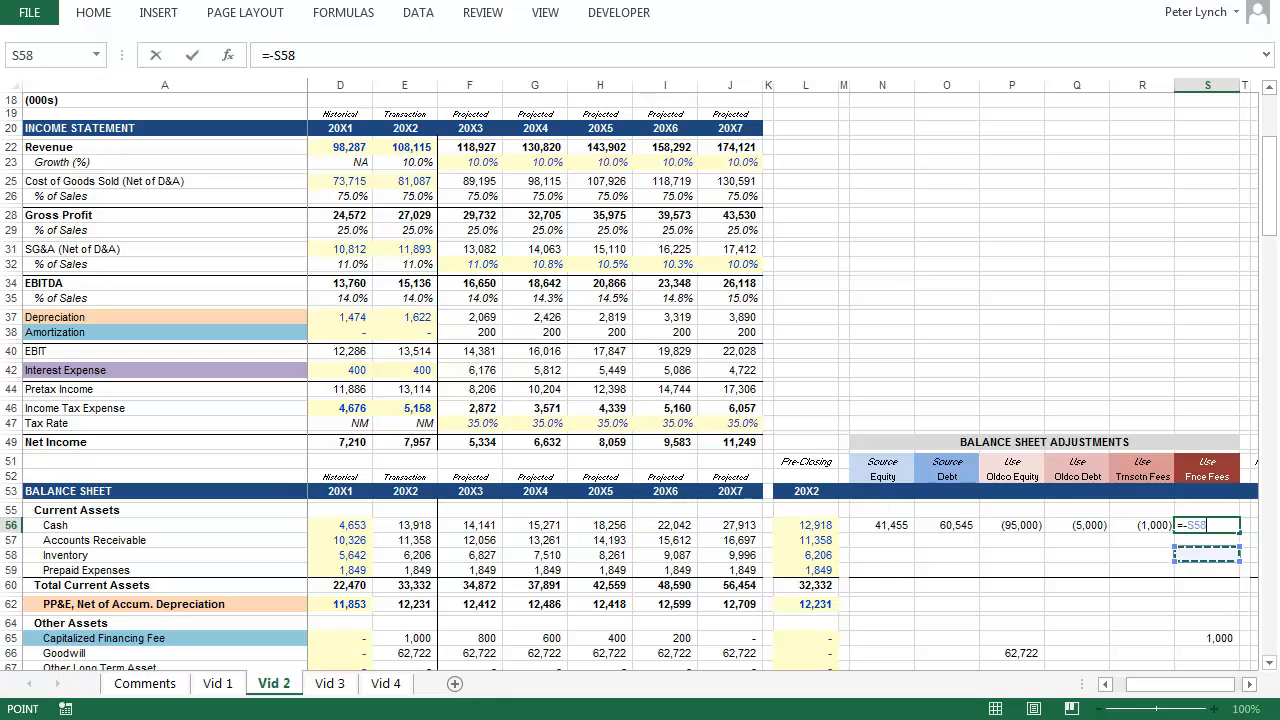
{"action": "key", "text": "Down"}
{"action": "key", "text": "Down"}
{"action": "key", "text": "Down"}
{"action": "key", "text": "Down"}
{"action": "key", "text": "Down"}
{"action": "key", "text": "Down"}
{"action": "key", "text": "Down"}
{"action": "key", "text": "Return"}
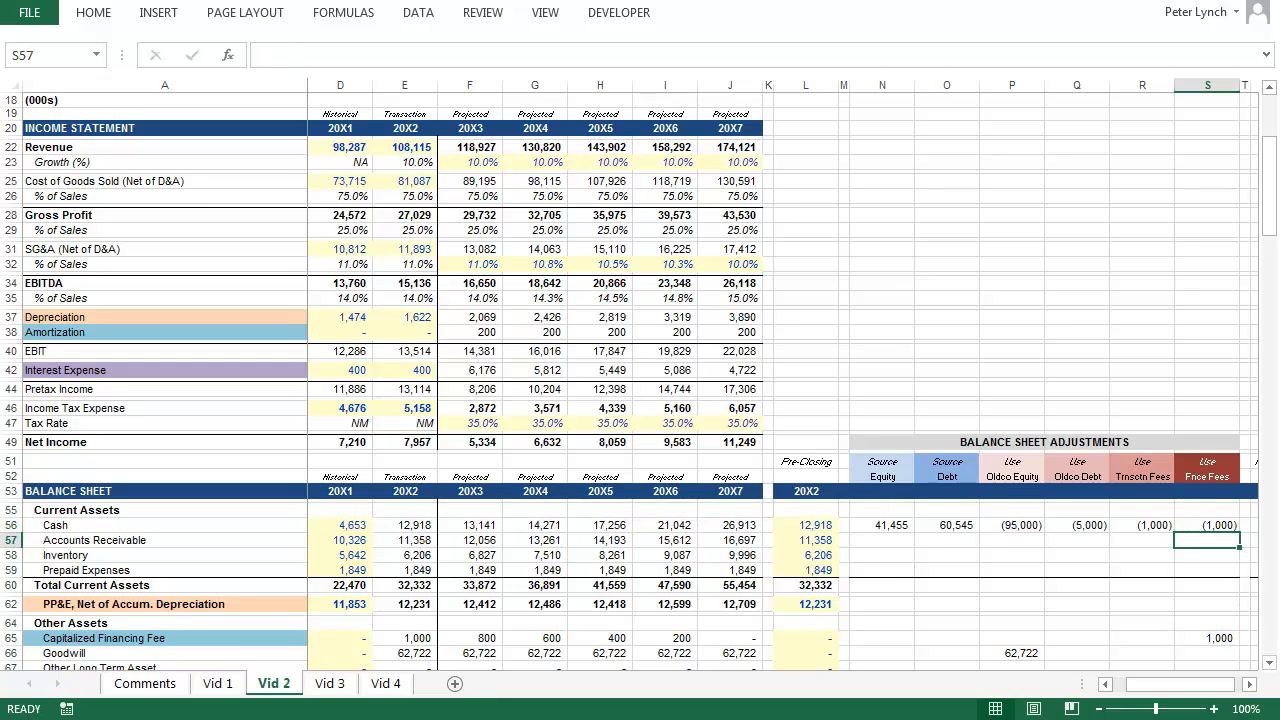
Select the Cash adjustments of the four Use columns, P56:S56, to check their sum
{"action": "key", "text": "Up"}
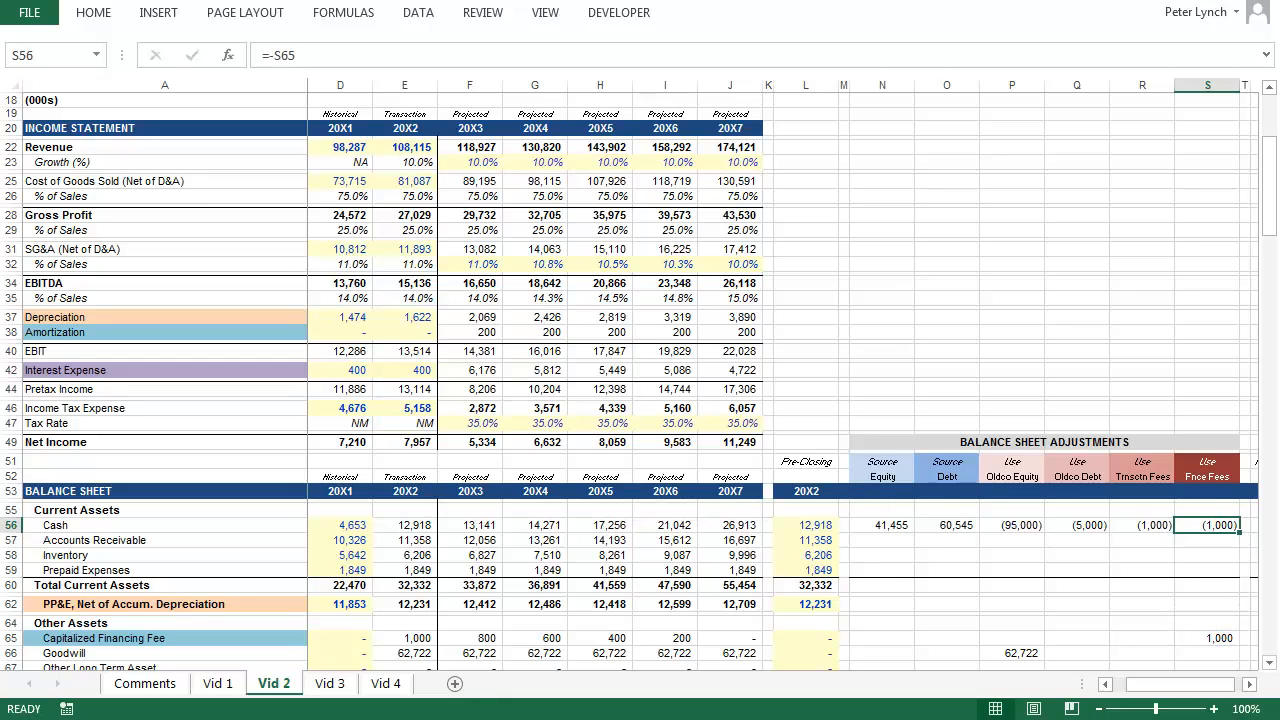
{"action": "key", "text": "shift+Left"}
{"action": "key", "text": "shift+Left"}
{"action": "key", "text": "shift+Left"}
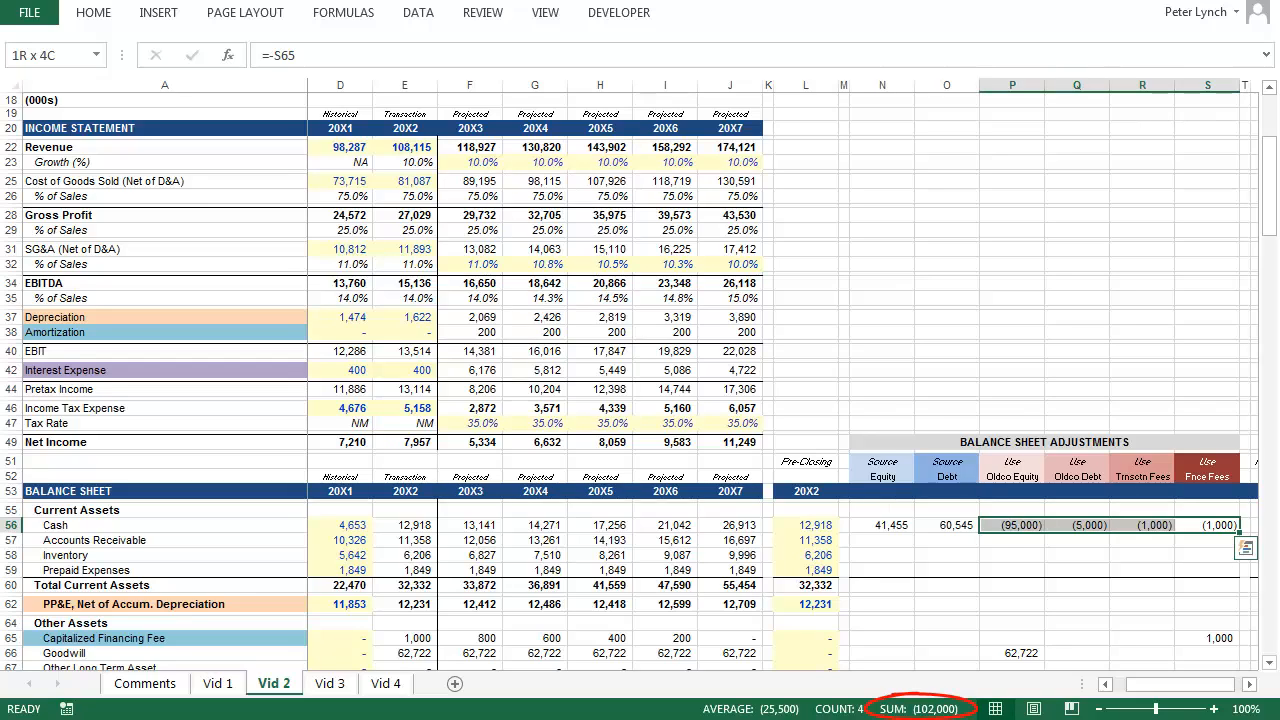
Check the sum of the Source Cash adjustments in N56:O56, and extend the selection to N56:S56 to check the net cash effect
{"action": "key", "text": "Left"}
{"action": "key", "text": "Left"}
{"action": "key", "text": "Left"}
{"action": "key", "text": "Left"}
{"action": "key", "text": "Left"}
{"action": "key", "text": "shift+Right"}
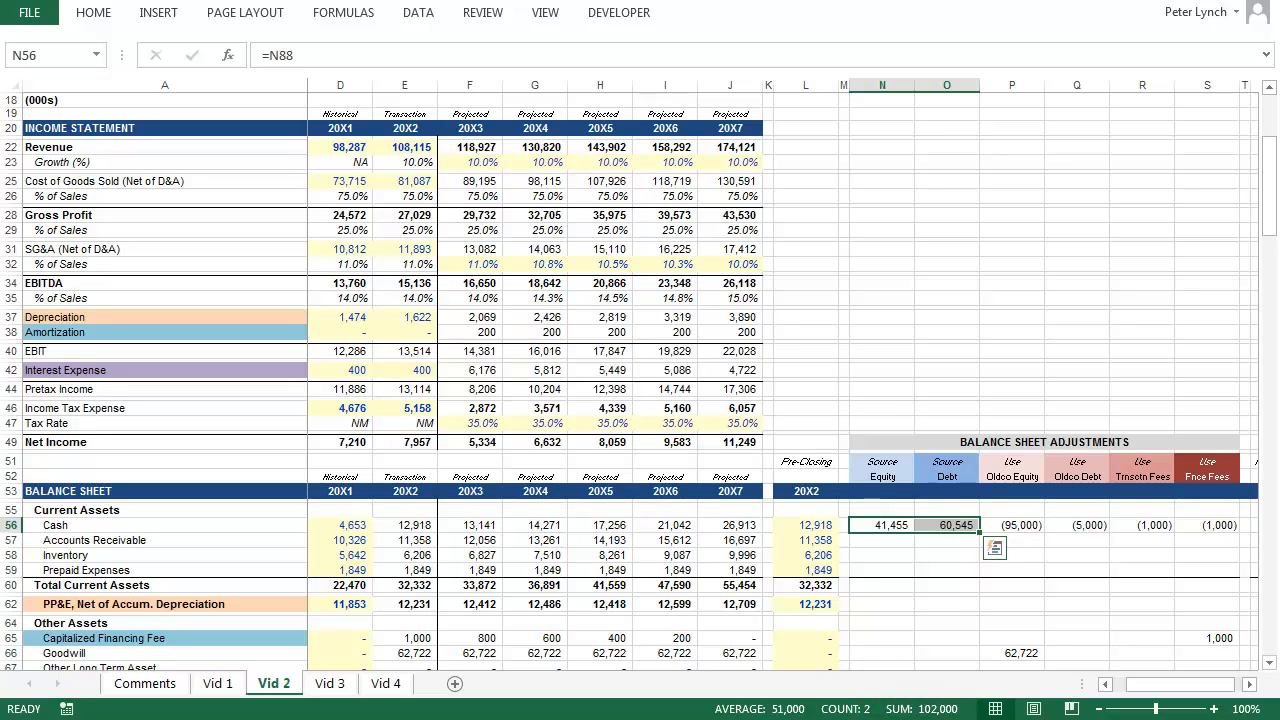
{"action": "key", "text": "shift+Right"}
{"action": "key", "text": "shift+Right"}
{"action": "key", "text": "shift+Right"}
{"action": "key", "text": "shift+Right"}
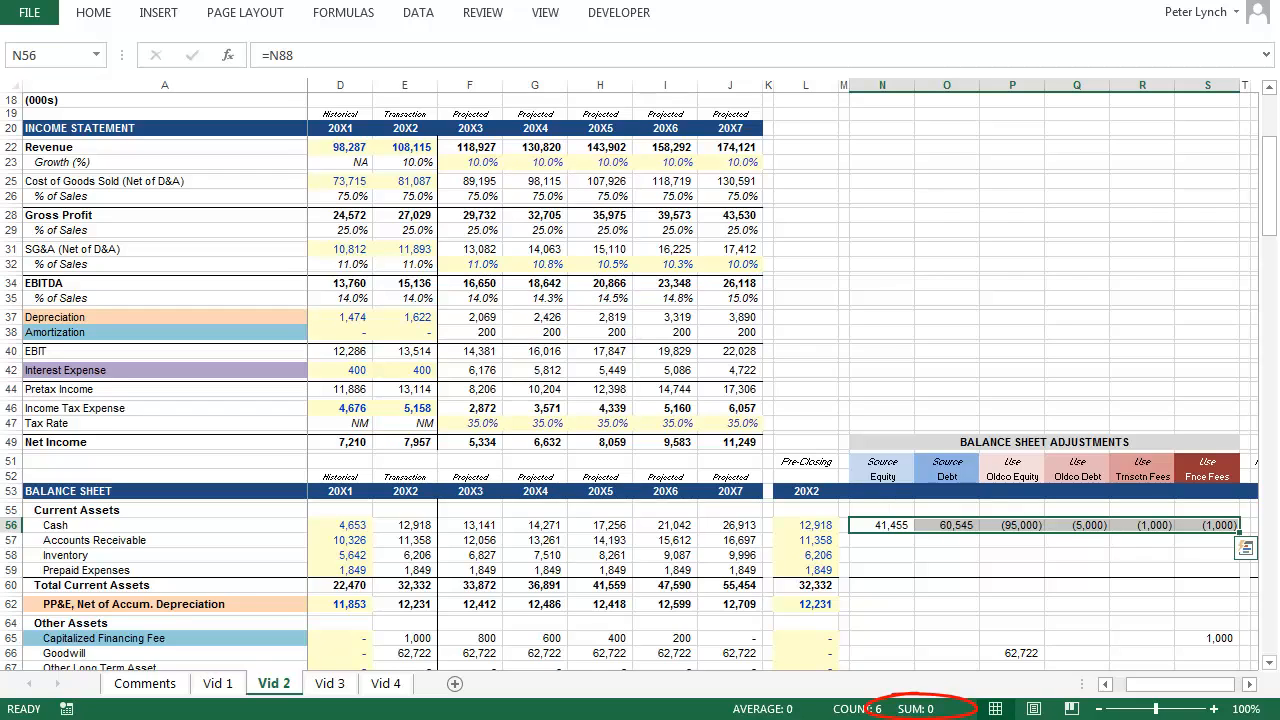
Inspect the formula behind the Post-Closing 20X2 Cash balance in U56
{"action": "key", "text": "Right"}
{"action": "key", "text": "Right"}
{"action": "key", "text": "Right"}
{"action": "key", "text": "Right"}
{"action": "key", "text": "Right"}
{"action": "key", "text": "Right"}
{"action": "key", "text": "Right"}
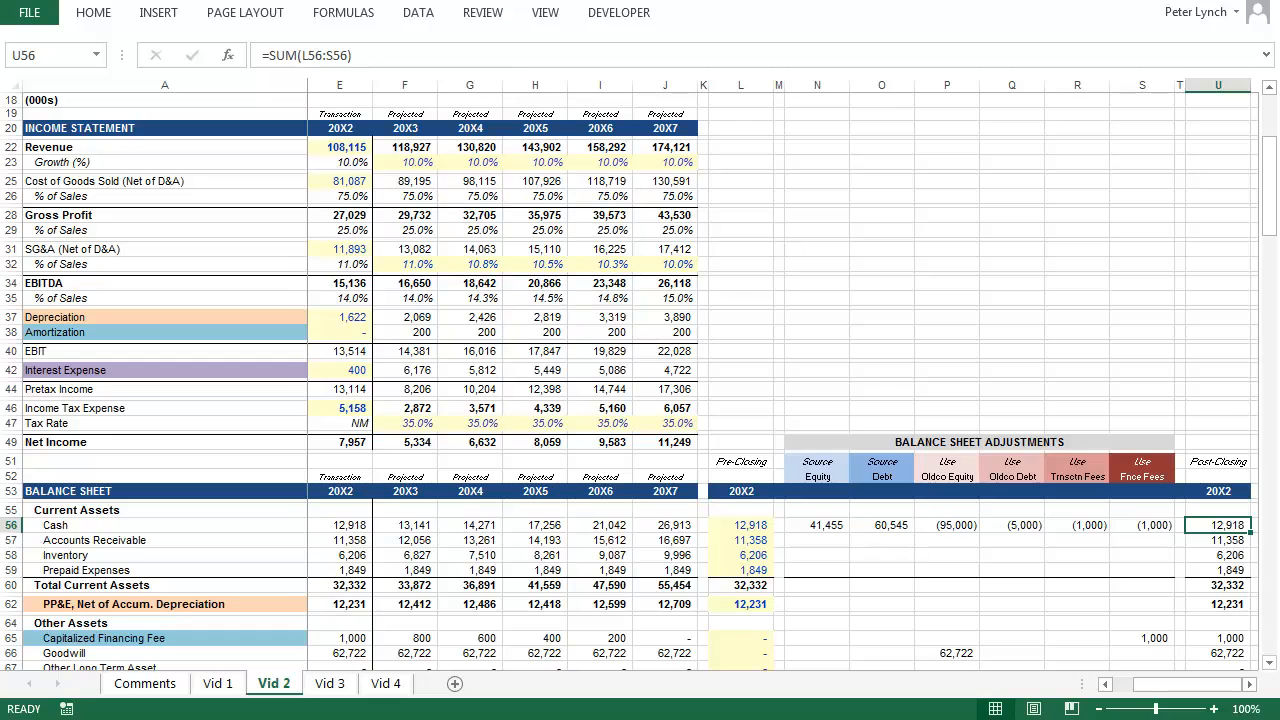
{"action": "key", "text": "F2"}
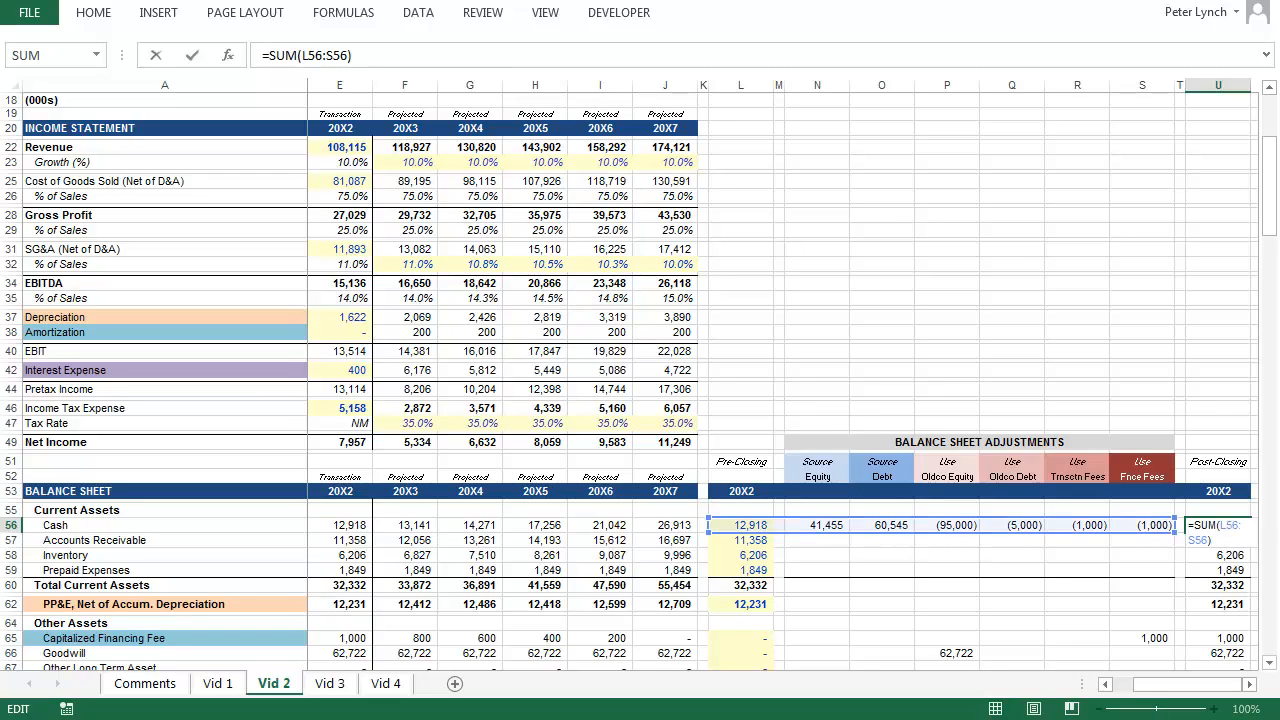
{"action": "key", "text": "Escape"}
Inspect the Post-Closing formulas for Capitalized Financing Fee in U65 and Goodwill in U66
{"action": "key", "text": "Down"}
{"action": "key", "text": "Down"}
{"action": "key", "text": "Down"}
{"action": "key", "text": "Down"}
{"action": "key", "text": "Down"}
{"action": "key", "text": "Down"}
{"action": "key", "text": "Down"}
{"action": "key", "text": "Down"}
{"action": "key", "text": "Down"}
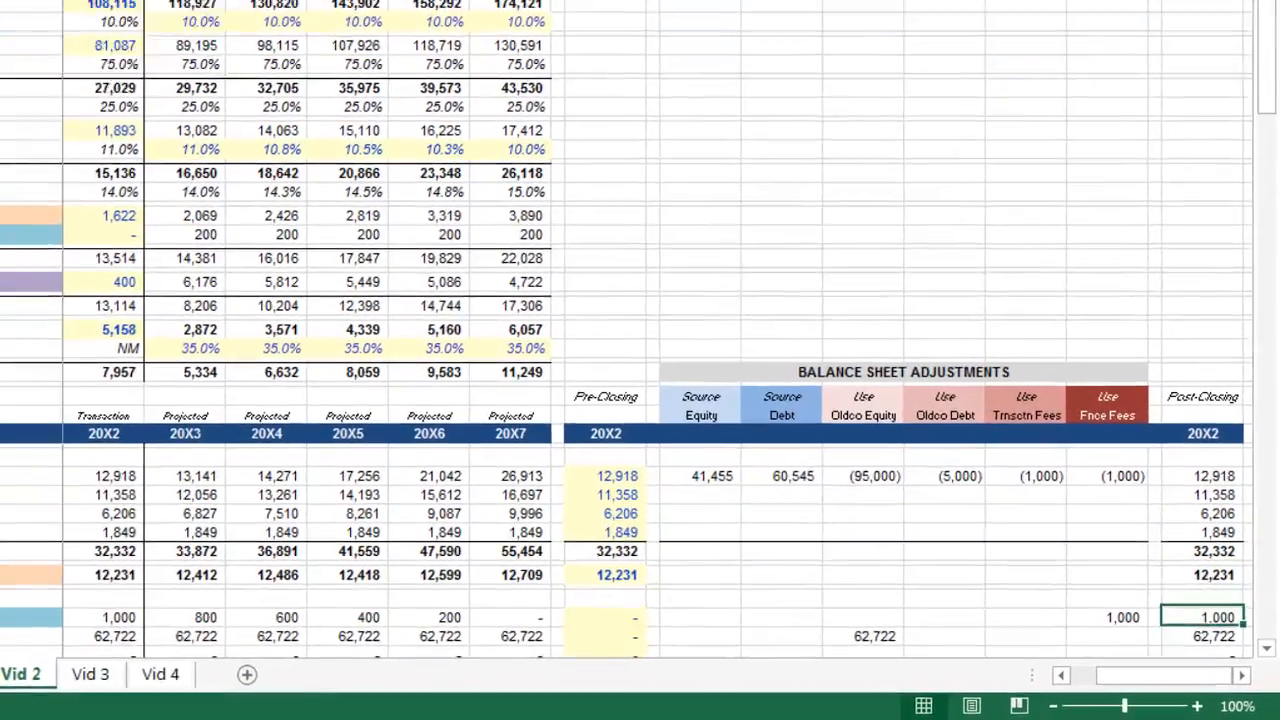
{"action": "key", "text": "F2"}
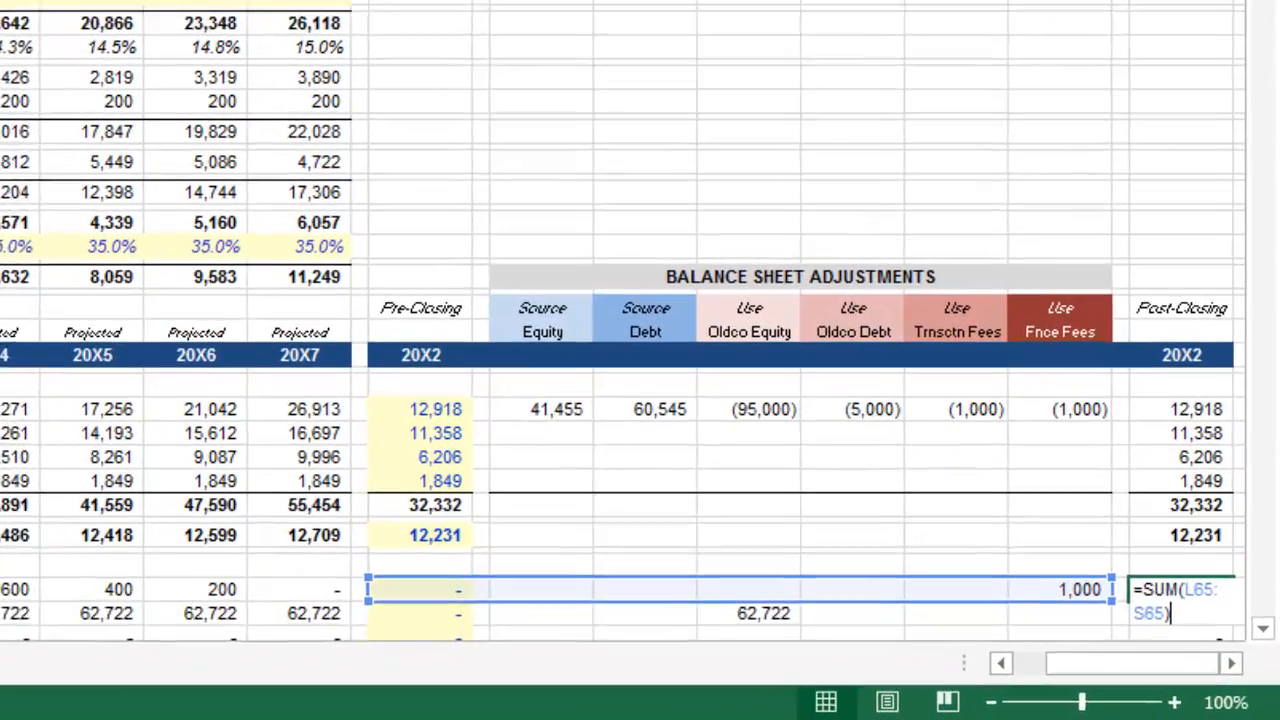
{"action": "key", "text": "Escape"}
{"action": "key", "text": "Down"}
{"action": "key", "text": "F2"}
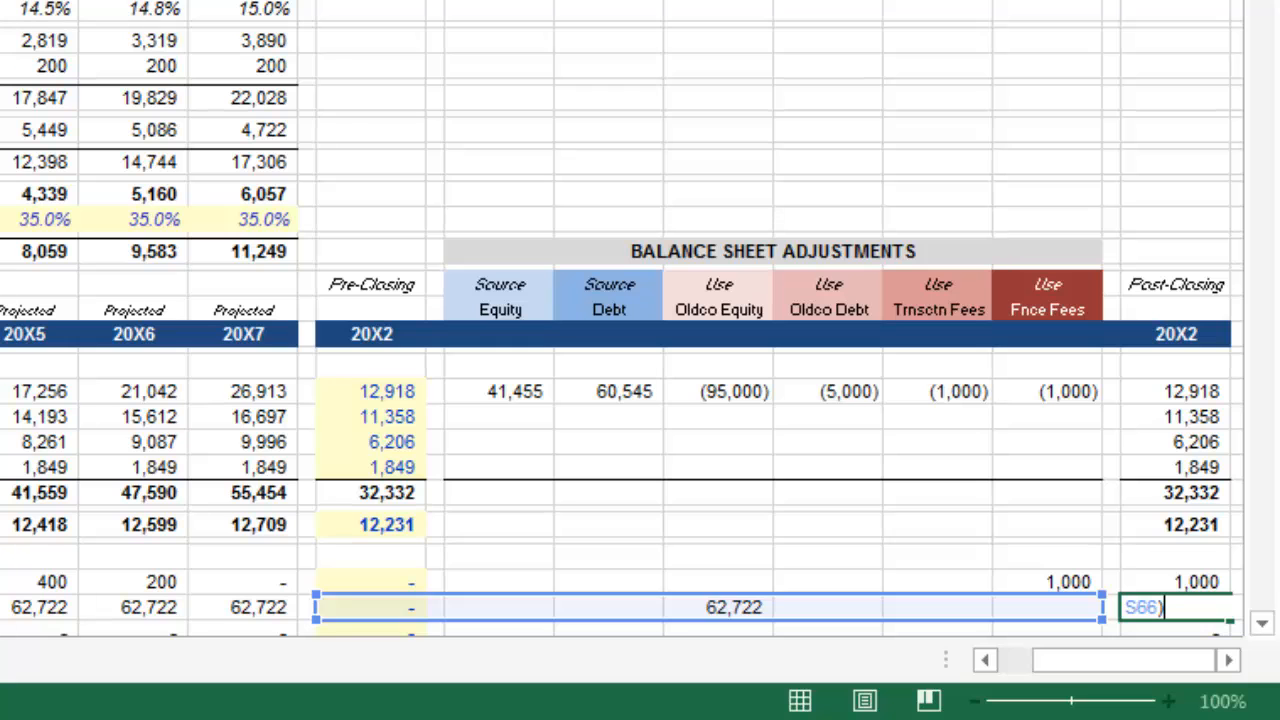
{"action": "key", "text": "Escape"}
Review the rest of the Post-Closing column, from Other Long Term Asset through liabilities and equity to the balance check
{"action": "key", "text": "Down"}
{"action": "key", "text": "Down"}
{"action": "key", "text": "Down"}
{"action": "key", "text": "Down"}
{"action": "key", "text": "Down"}
{"action": "key", "text": "Down"}
{"action": "key", "text": "Down"}
{"action": "key", "text": "Down"}
{"action": "key", "text": "Down"}
{"action": "key", "text": "Down"}
{"action": "key", "text": "Down"}
{"action": "key", "text": "Down"}
{"action": "key", "text": "Down"}
{"action": "key", "text": "Down"}
{"action": "key", "text": "Down"}
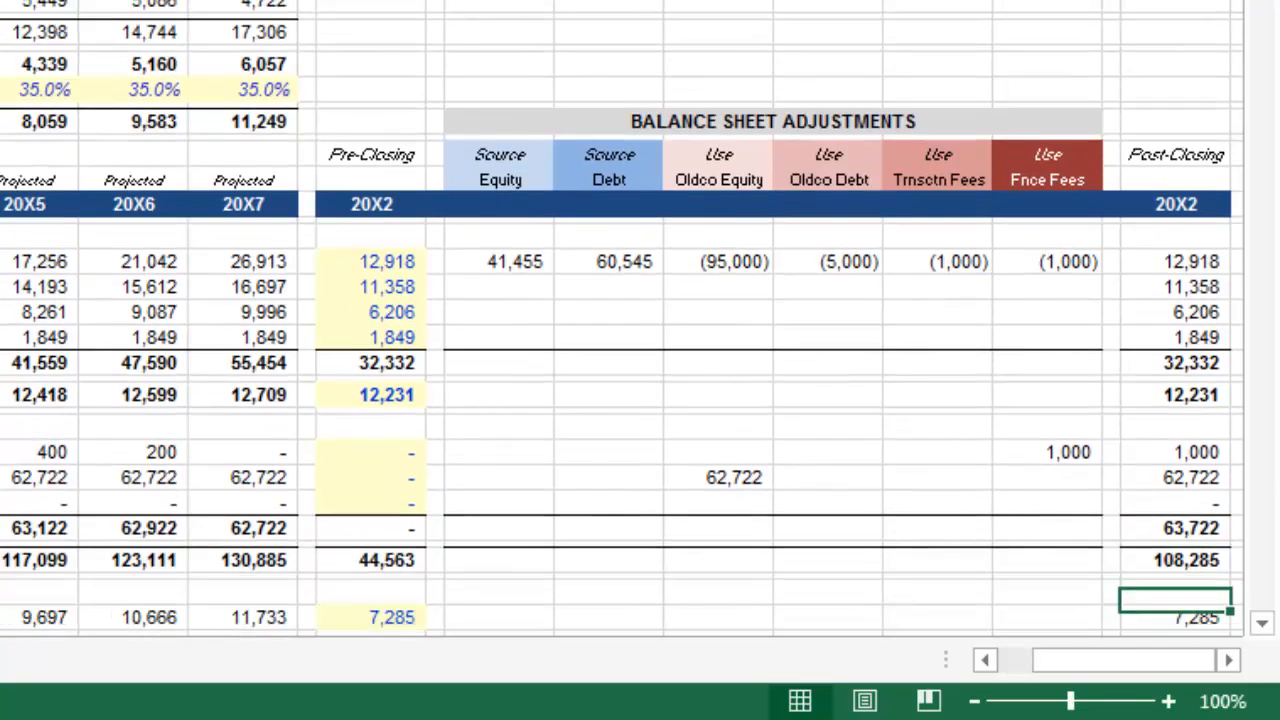
{"action": "key", "text": "Down"}
{"action": "key", "text": "Down"}
{"action": "key", "text": "Down"}
{"action": "key", "text": "Down"}
{"action": "key", "text": "Down"}
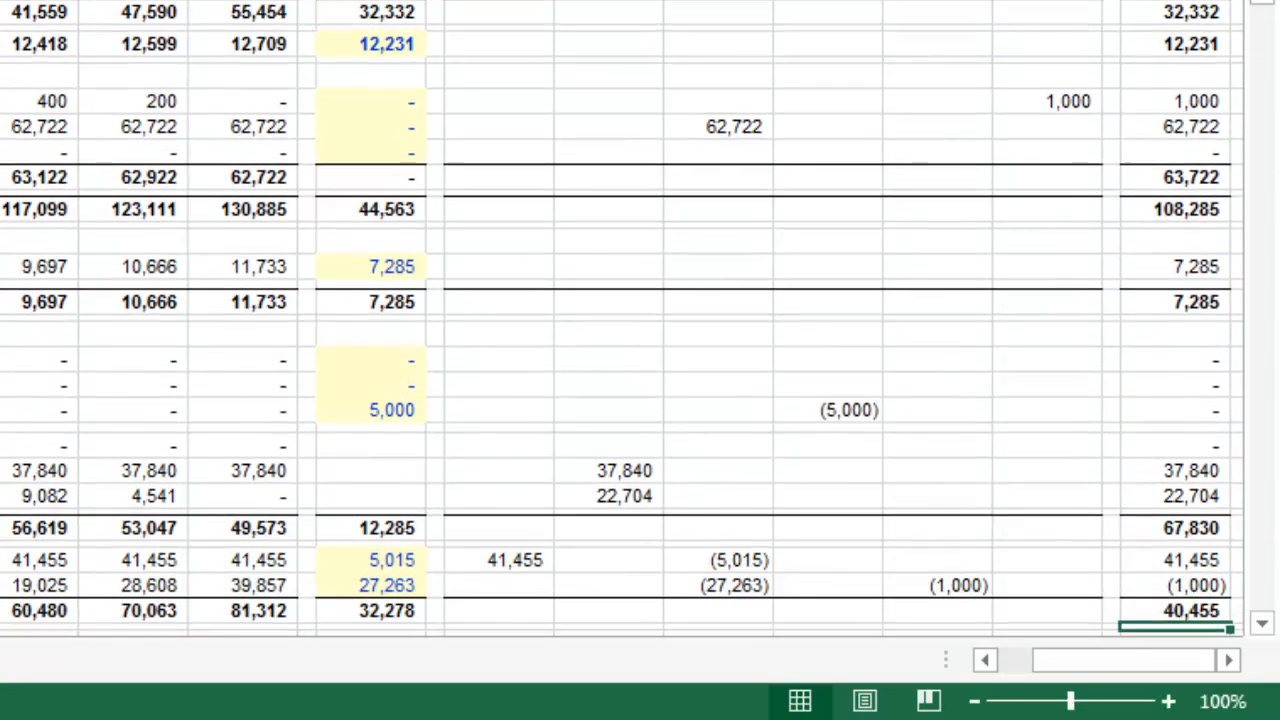
{"action": "key", "text": "F2"}
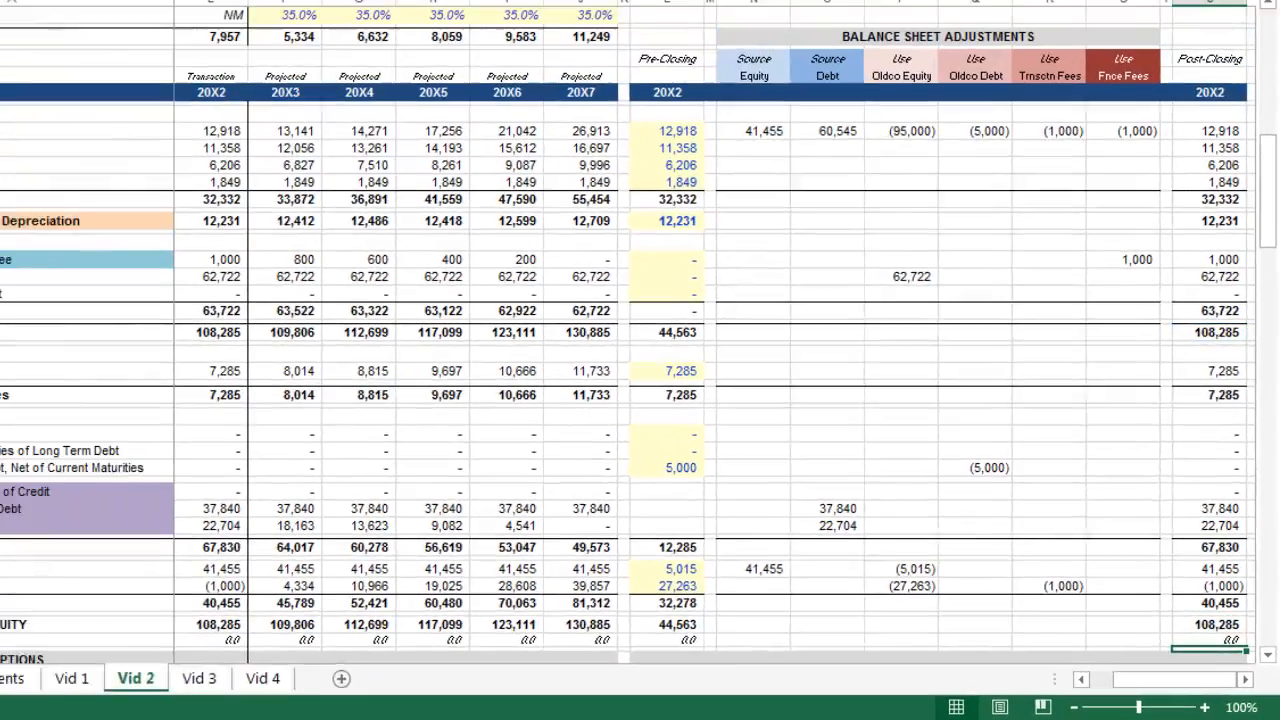
{"action": "key", "text": "Return"}
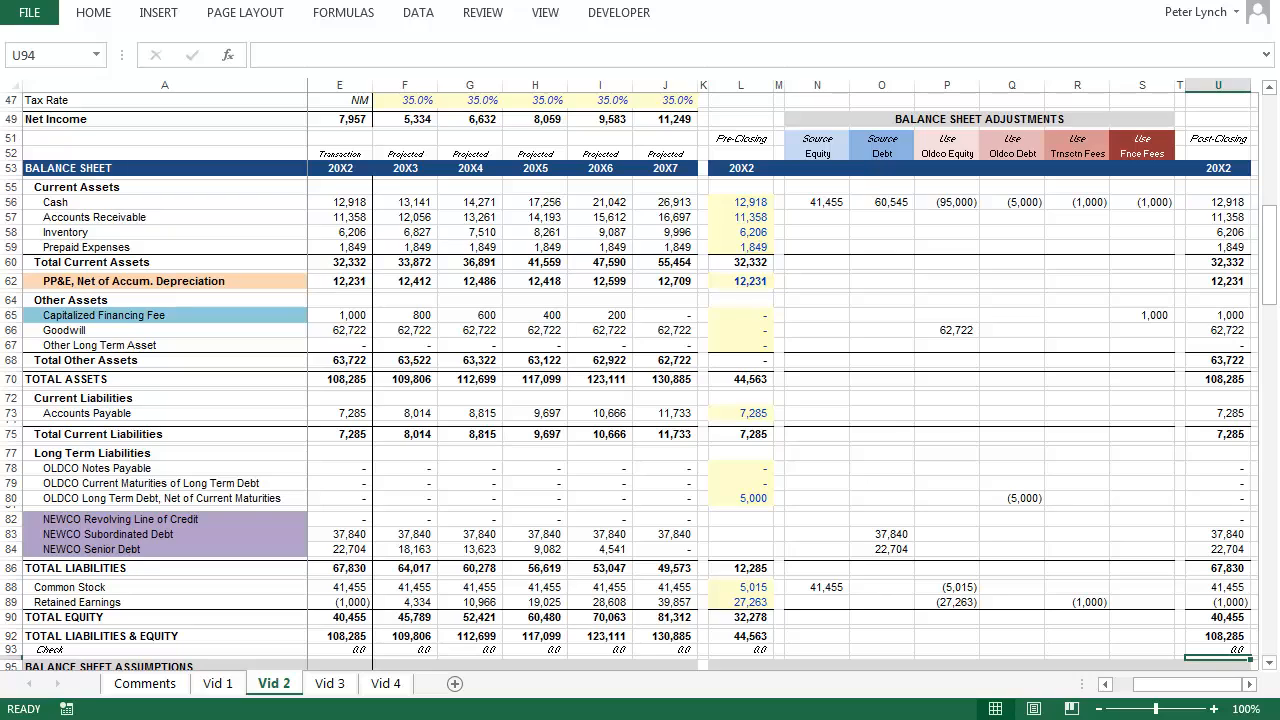
Look through the Vid 3 sheet from Sources & Uses and the financial statements down to the Exit Analysis section
{"action": "key", "text": "ctrl+Home"}
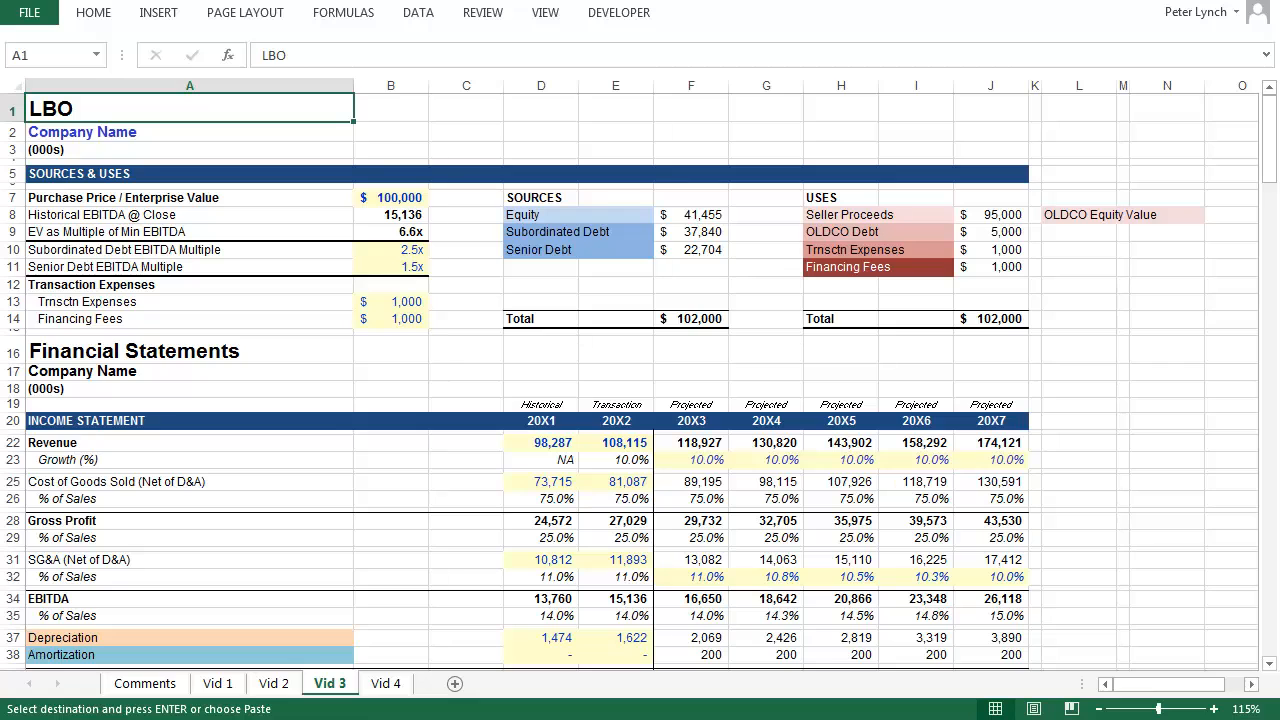
{"action": "key", "text": "Down"}
{"action": "key", "text": "Down"}
{"action": "key", "text": "Down"}
{"action": "key", "text": "Down"}
{"action": "key", "text": "Down"}
{"action": "key", "text": "Down"}
{"action": "key", "text": "Down"}
{"action": "key", "text": "Down"}
{"action": "key", "text": "Down"}
{"action": "key", "text": "Down"}
{"action": "key", "text": "Down"}
{"action": "key", "text": "Down"}
{"action": "key", "text": "Down"}
{"action": "key", "text": "Down"}
{"action": "key", "text": "Down"}
{"action": "key", "text": "Down"}
{"action": "key", "text": "Down"}
{"action": "key", "text": "Down"}
{"action": "key", "text": "Down"}
{"action": "key", "text": "Down"}
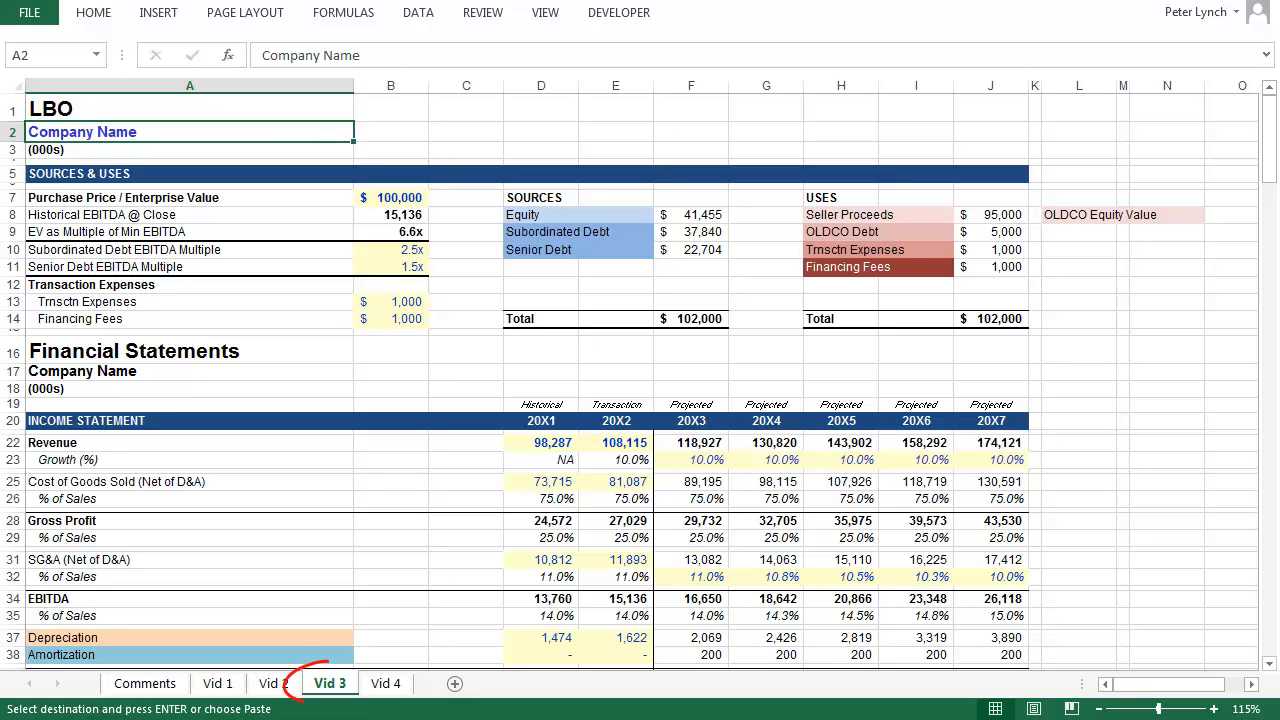
{"action": "key", "text": "Down"}
{"action": "key", "text": "Down"}
{"action": "key", "text": "Down"}
{"action": "key", "text": "Down"}
{"action": "key", "text": "Down"}
{"action": "key", "text": "Down"}
{"action": "key", "text": "Down"}
{"action": "key", "text": "Down"}
{"action": "key", "text": "Down"}
{"action": "key", "text": "Down"}
{"action": "key", "text": "Down"}
{"action": "key", "text": "Down"}
{"action": "key", "text": "Down"}
{"action": "key", "text": "Down"}
{"action": "key", "text": "Down"}
{"action": "key", "text": "Down"}
{"action": "key", "text": "Down"}
{"action": "key", "text": "Down"}
{"action": "key", "text": "Down"}
{"action": "key", "text": "Down"}
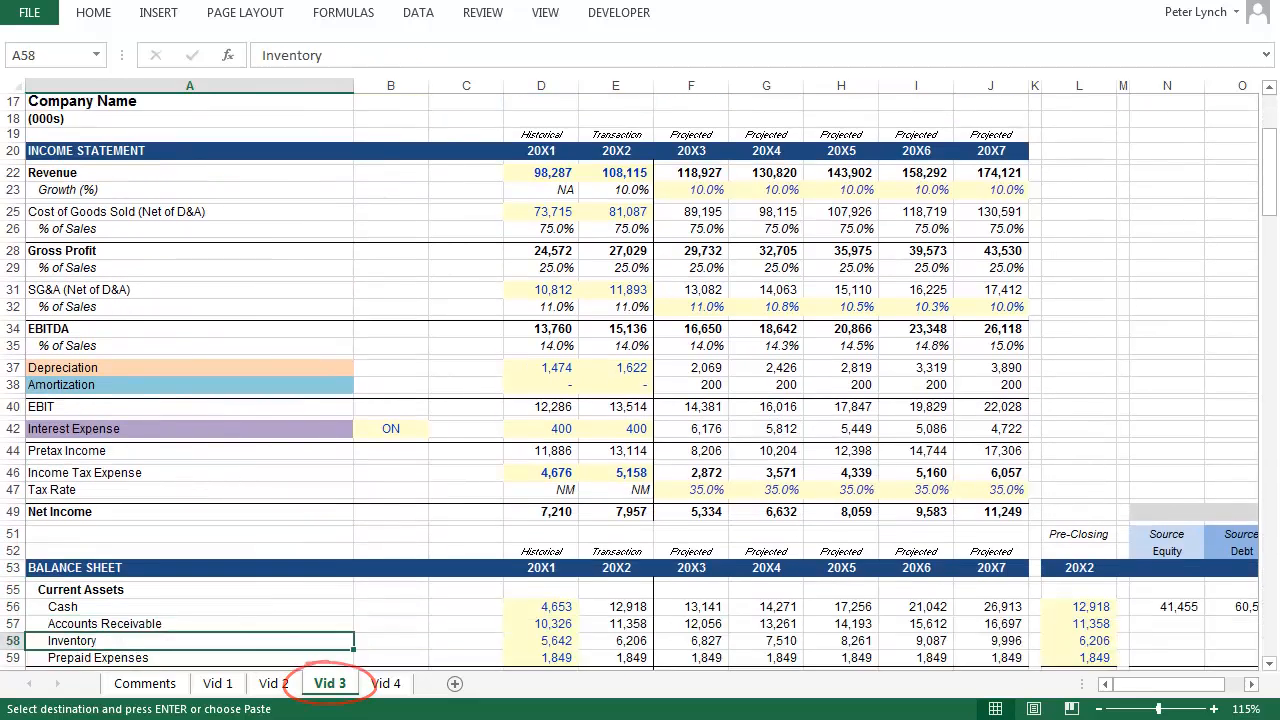
{"action": "key", "text": "Down"}
{"action": "key", "text": "Down"}
{"action": "key", "text": "Down"}
{"action": "key", "text": "Down"}
{"action": "key", "text": "Down"}
{"action": "key", "text": "Down"}
{"action": "key", "text": "Down"}
{"action": "key", "text": "Down"}
{"action": "key", "text": "Down"}
{"action": "key", "text": "Down"}
{"action": "key", "text": "Down"}
{"action": "key", "text": "Down"}
{"action": "key", "text": "Down"}
{"action": "key", "text": "Down"}
{"action": "key", "text": "Down"}
{"action": "key", "text": "Down"}
{"action": "key", "text": "Down"}
{"action": "key", "text": "Down"}
{"action": "key", "text": "Down"}
{"action": "key", "text": "Down"}
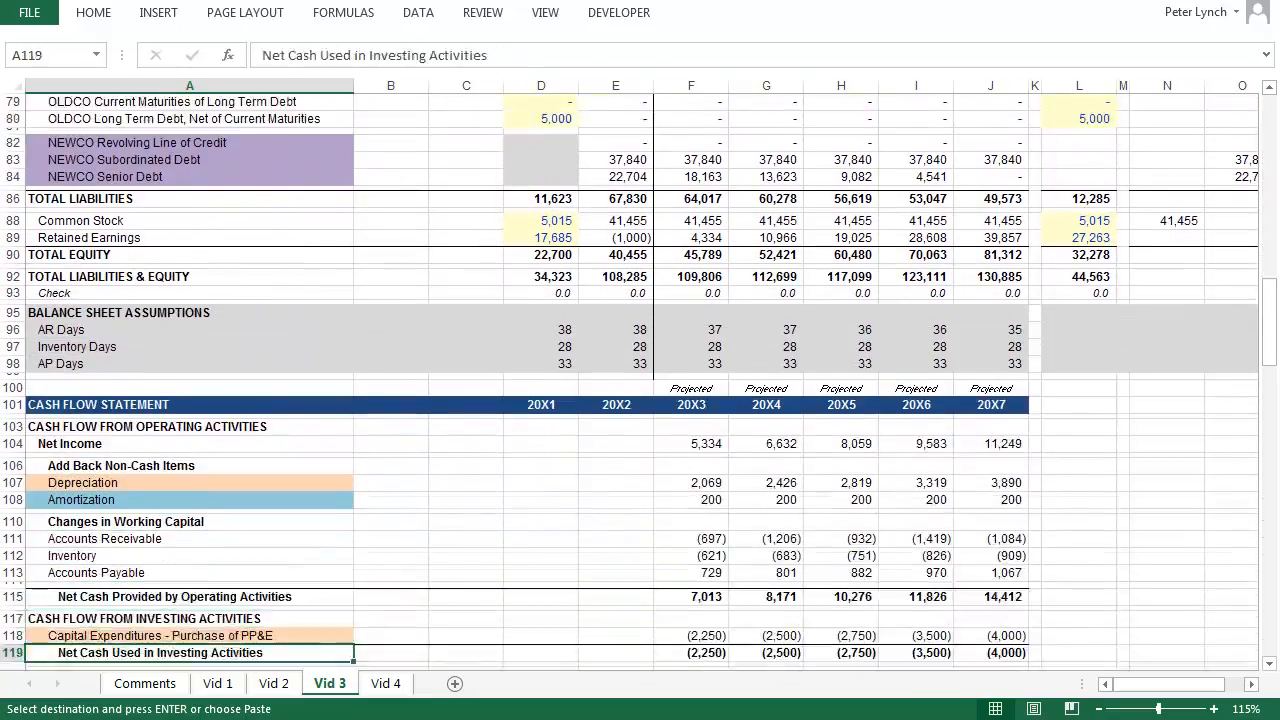
{"action": "key", "text": "Down"}
{"action": "key", "text": "Down"}
{"action": "key", "text": "Down"}
{"action": "key", "text": "Down"}
{"action": "key", "text": "Down"}
{"action": "key", "text": "Down"}
{"action": "key", "text": "Down"}
{"action": "key", "text": "Down"}
{"action": "key", "text": "Down"}
{"action": "key", "text": "Down"}
{"action": "key", "text": "Down"}
{"action": "key", "text": "Down"}
{"action": "key", "text": "Down"}
{"action": "key", "text": "Down"}
{"action": "key", "text": "Down"}
{"action": "key", "text": "Down"}
{"action": "key", "text": "Down"}
{"action": "key", "text": "Down"}
{"action": "key", "text": "Down"}
{"action": "key", "text": "Down"}
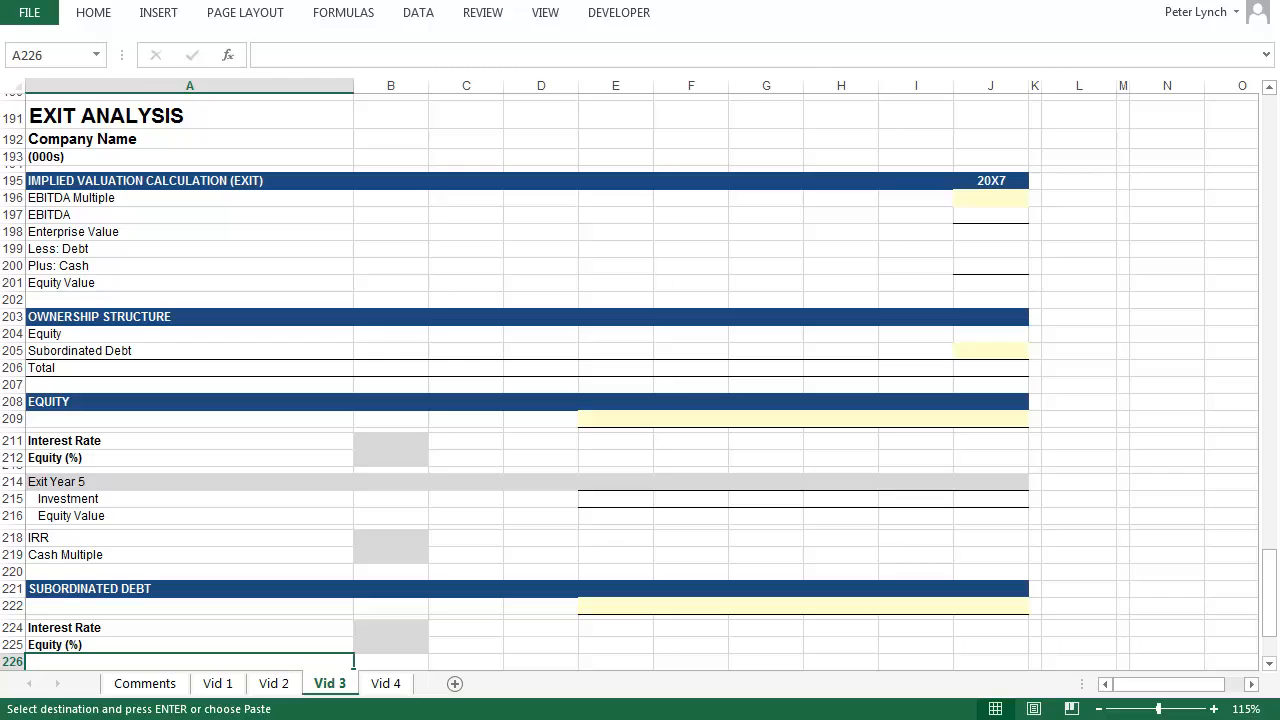
Set the 20X7 EBITDA Multiple in J196 of the Implied Valuation Calculation (Exit) to 7
{"action": "key", "text": "Up"}
{"action": "key", "text": "Up"}
{"action": "key", "text": "Up"}
{"action": "key", "text": "Up"}
{"action": "key", "text": "Up"}
{"action": "key", "text": "Up"}
{"action": "key", "text": "Up"}
{"action": "key", "text": "Up"}
{"action": "key", "text": "Up"}
{"action": "key", "text": "Up"}
{"action": "key", "text": "Up"}
{"action": "key", "text": "Up"}
{"action": "key", "text": "Up"}
{"action": "key", "text": "Up"}
{"action": "key", "text": "Up"}
{"action": "key", "text": "Up"}
{"action": "key", "text": "Up"}
{"action": "key", "text": "Up"}
{"action": "key", "text": "Up"}
{"action": "key", "text": "Up"}
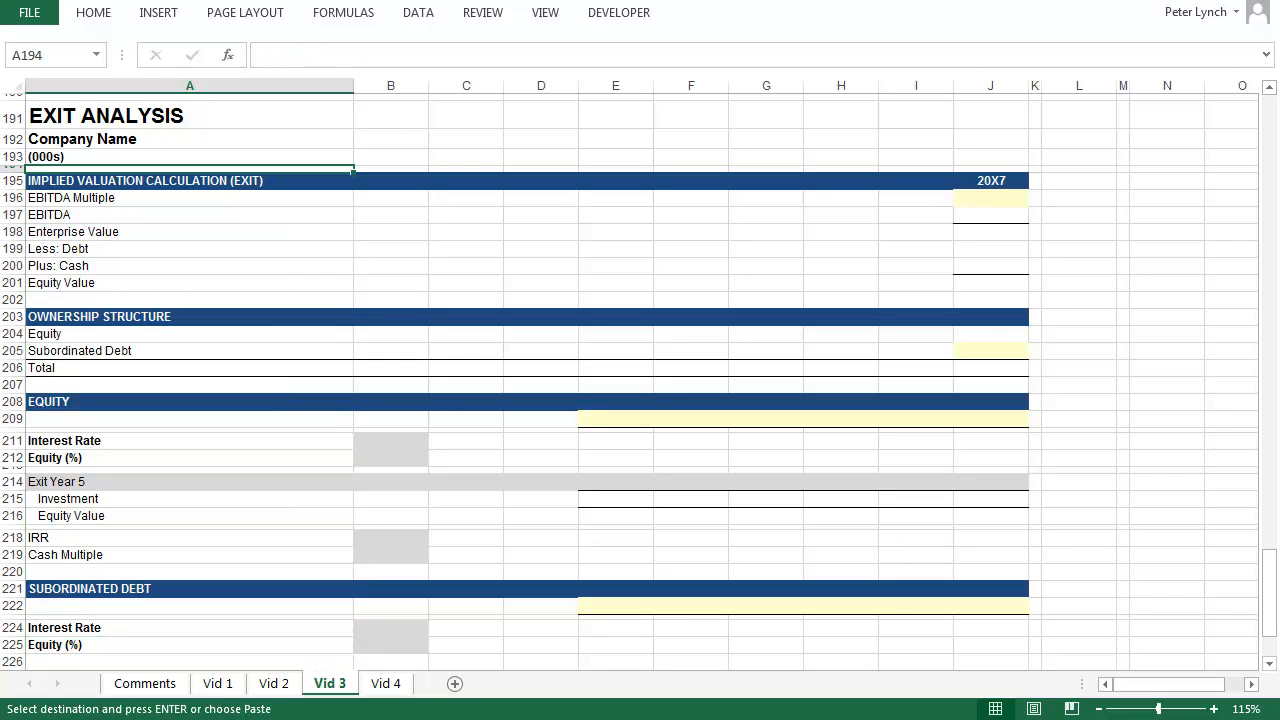
{"action": "key", "text": "Down"}
{"action": "key", "text": "Down"}
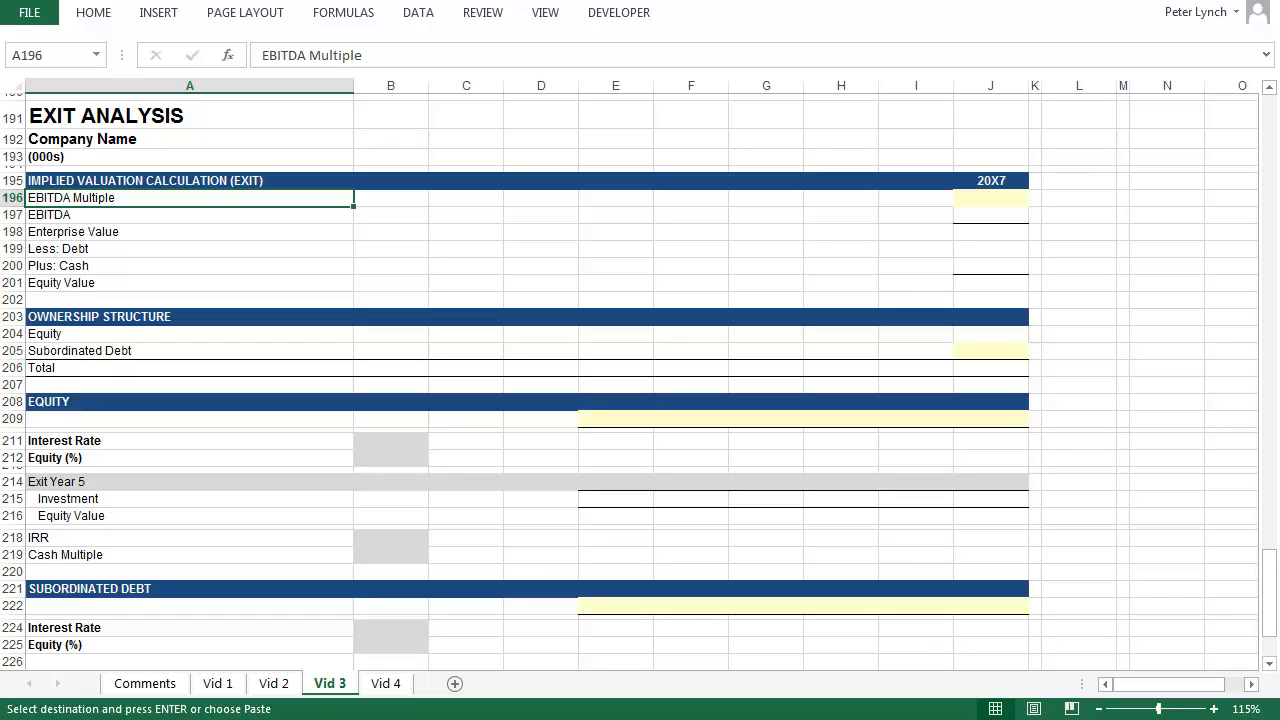
{"action": "key", "text": "Right"}
{"action": "key", "text": "Right"}
{"action": "key", "text": "Right"}
{"action": "key", "text": "Right"}
{"action": "key", "text": "Right"}
{"action": "key", "text": "Right"}
{"action": "key", "text": "Right"}
{"action": "key", "text": "Right"}
{"action": "key", "text": "Right"}
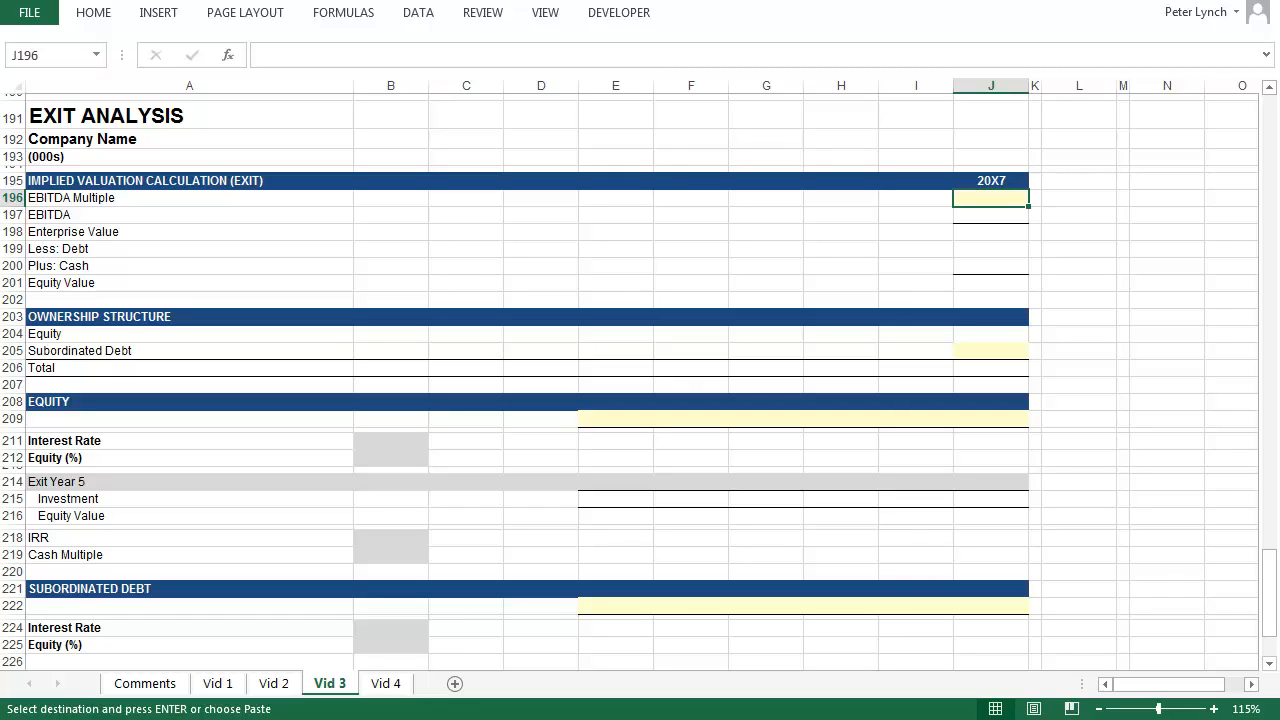
{"action": "type", "text": "7"}
{"action": "key", "text": "Return"}
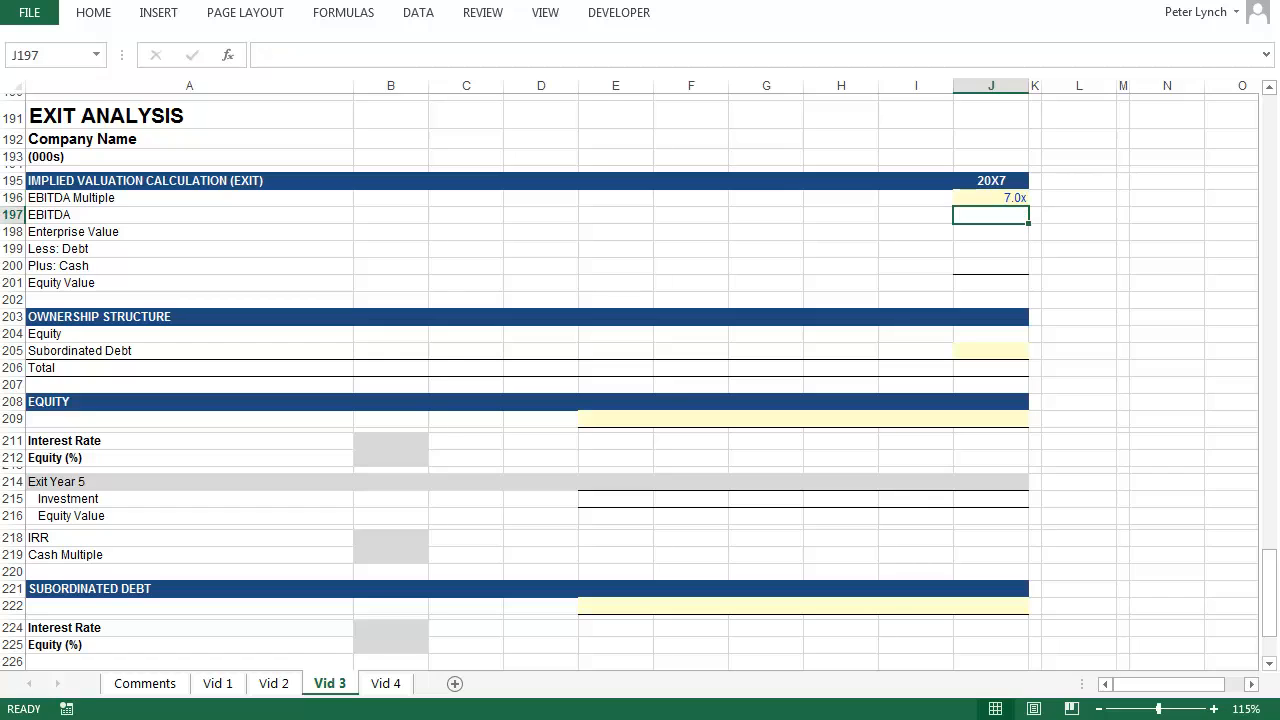
Link the exit EBITDA in J197 to the 20X7 EBITDA of the income statement with =J34
{"action": "type", "text": "="}
{"action": "key", "text": "Up"}
{"action": "key", "text": "Up"}
{"action": "key", "text": "Up"}
{"action": "key", "text": "Up"}
{"action": "key", "text": "Up"}
{"action": "key", "text": "Up"}
{"action": "key", "text": "Up"}
{"action": "key", "text": "Up"}
{"action": "key", "text": "Up"}
{"action": "key", "text": "Up"}
{"action": "key", "text": "Up"}
{"action": "key", "text": "Up"}
{"action": "key", "text": "Up"}
{"action": "key", "text": "Up"}
{"action": "key", "text": "Up"}
{"action": "key", "text": "Up"}
{"action": "key", "text": "Up"}
{"action": "key", "text": "Up"}
{"action": "key", "text": "Up"}
{"action": "key", "text": "Up"}
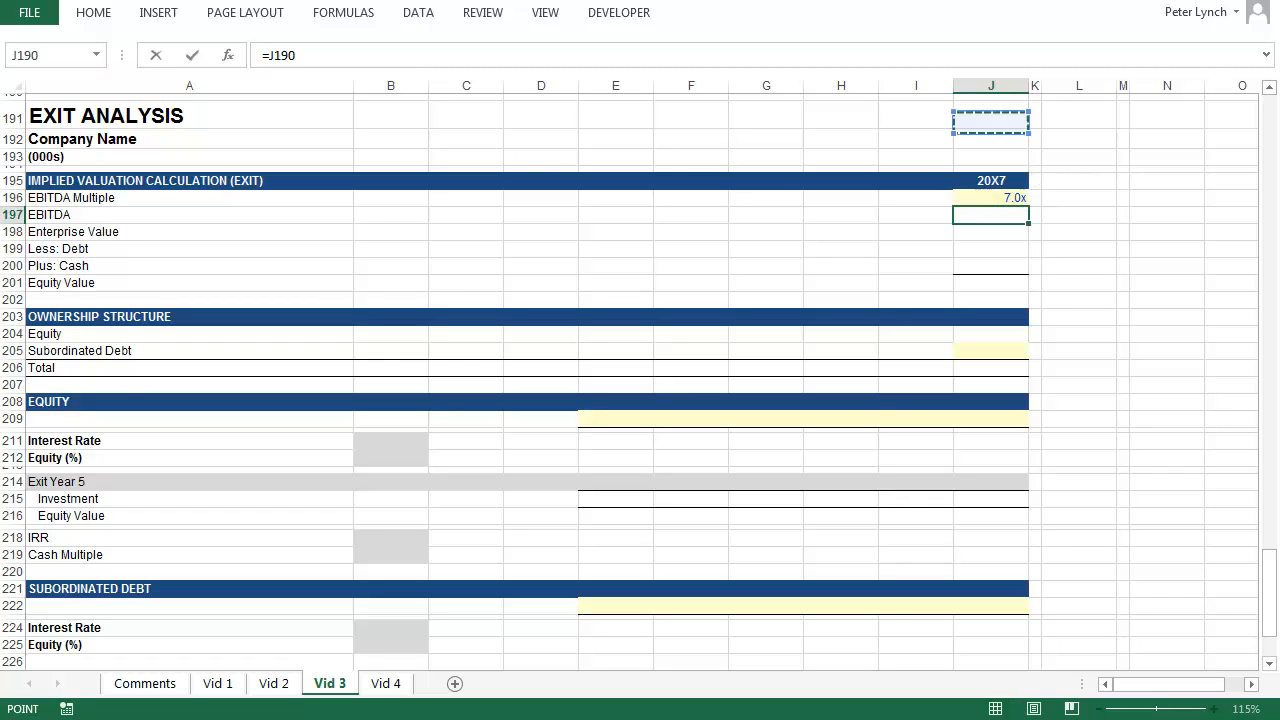
{"action": "key", "text": "Up"}
{"action": "key", "text": "Up"}
{"action": "key", "text": "Up"}
{"action": "key", "text": "Up"}
{"action": "key", "text": "Up"}
{"action": "key", "text": "Up"}
{"action": "key", "text": "Up"}
{"action": "key", "text": "Up"}
{"action": "key", "text": "Up"}
{"action": "key", "text": "Up"}
{"action": "key", "text": "Up"}
{"action": "key", "text": "Up"}
{"action": "key", "text": "Up"}
{"action": "key", "text": "Up"}
{"action": "key", "text": "Up"}
{"action": "key", "text": "Up"}
{"action": "key", "text": "Up"}
{"action": "key", "text": "Up"}
{"action": "key", "text": "Up"}
{"action": "key", "text": "Up"}
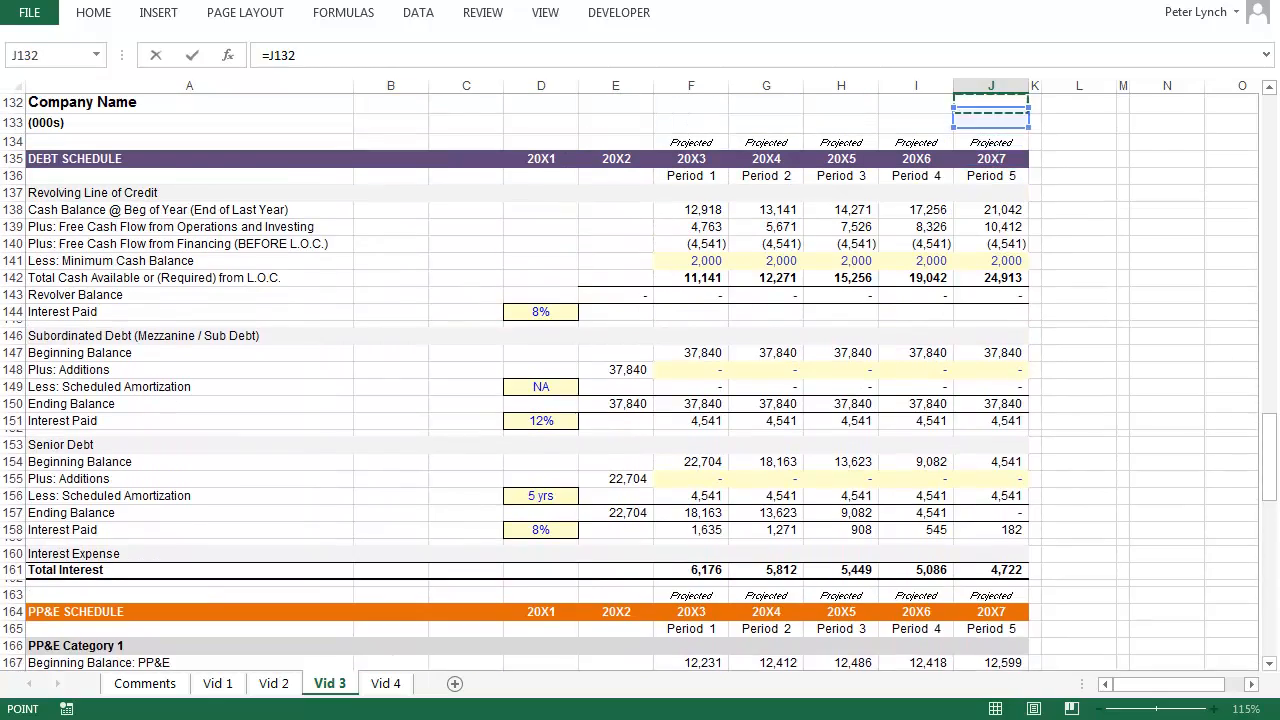
{"action": "key", "text": "Up"}
{"action": "key", "text": "Up"}
{"action": "key", "text": "Up"}
{"action": "key", "text": "Up"}
{"action": "key", "text": "Up"}
{"action": "key", "text": "Up"}
{"action": "key", "text": "Up"}
{"action": "key", "text": "Up"}
{"action": "key", "text": "Up"}
{"action": "key", "text": "Up"}
{"action": "key", "text": "Up"}
{"action": "key", "text": "Up"}
{"action": "key", "text": "Up"}
{"action": "key", "text": "Up"}
{"action": "key", "text": "Up"}
{"action": "key", "text": "Up"}
{"action": "key", "text": "Up"}
{"action": "key", "text": "Up"}
{"action": "key", "text": "Up"}
{"action": "key", "text": "Up"}
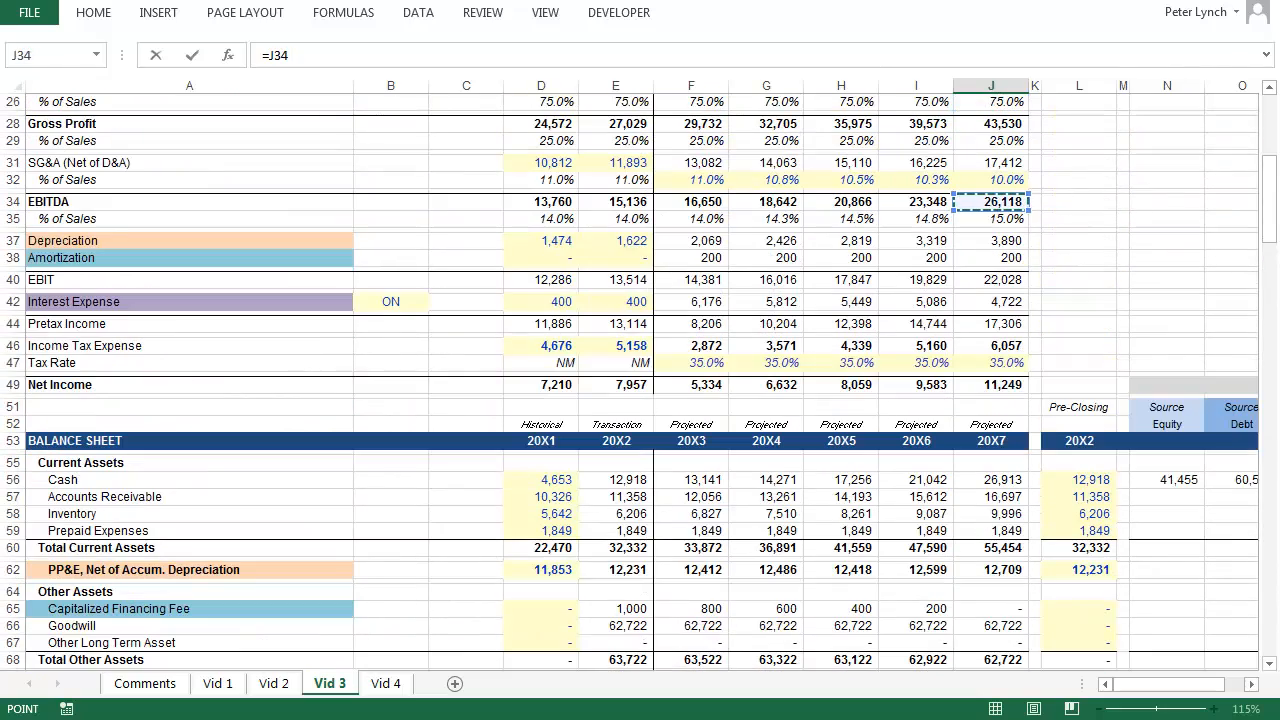
{"action": "key", "text": "Return"}
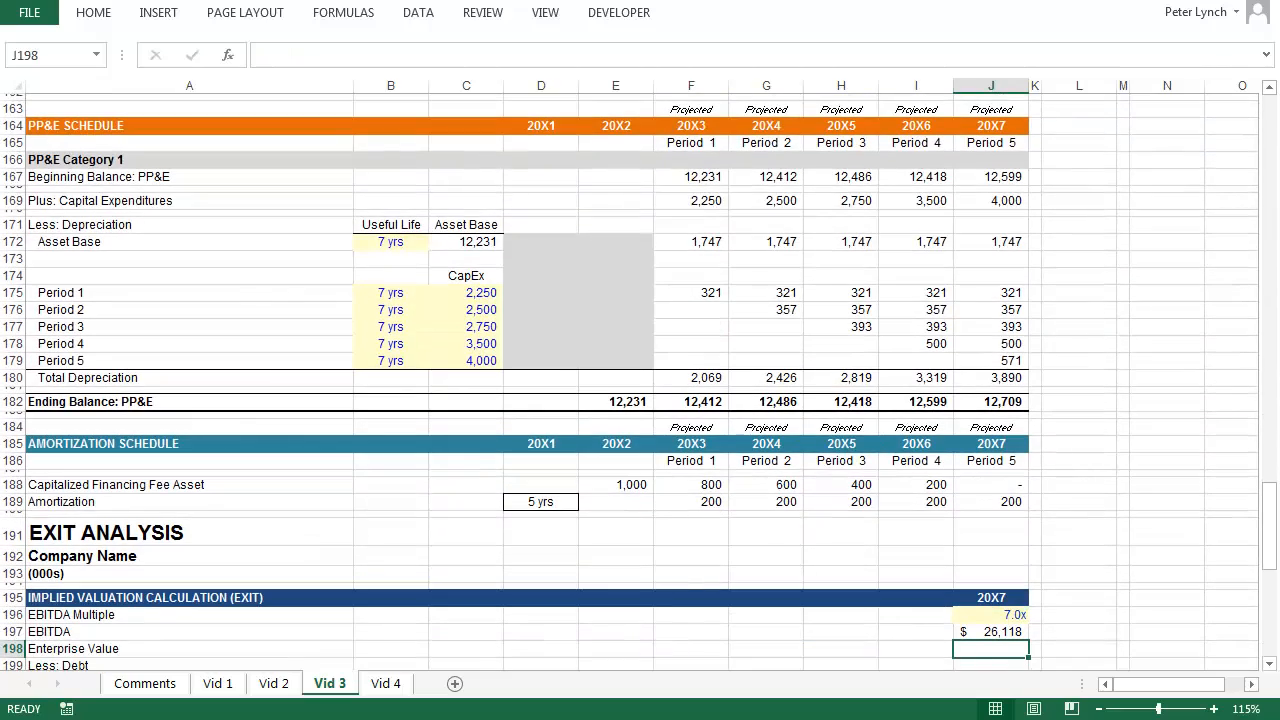
Calculate the exit Enterprise Value in J198 as EBITDA multiple times EBITDA, =J196*J197
{"action": "type", "text": "="}
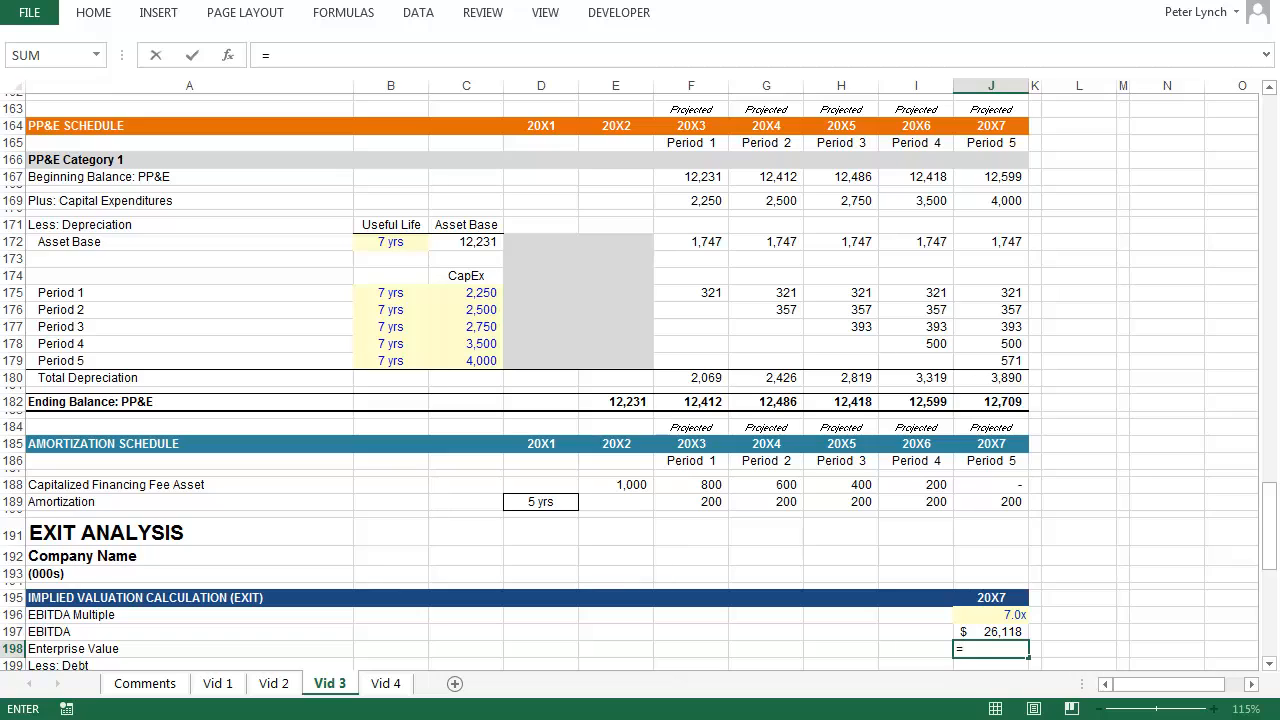
{"action": "key", "text": "Up"}
{"action": "key", "text": "Up"}
{"action": "type", "text": "*"}
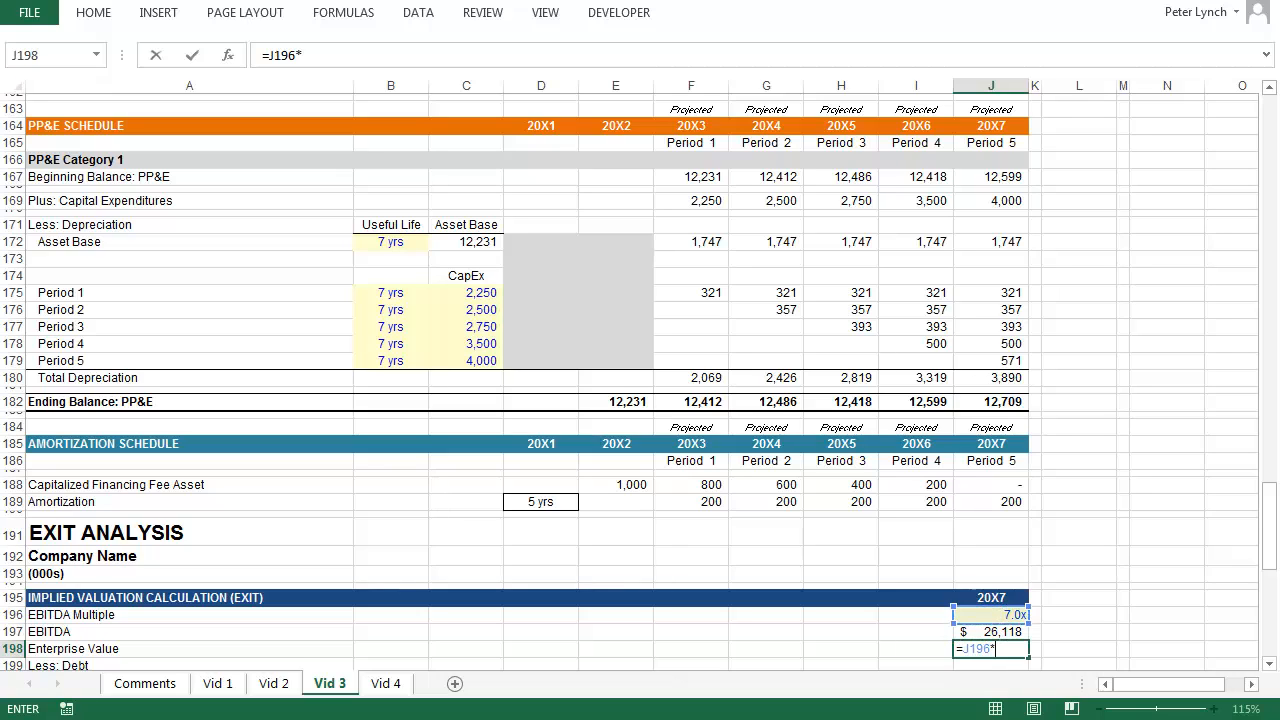
{"action": "key", "text": "Up"}
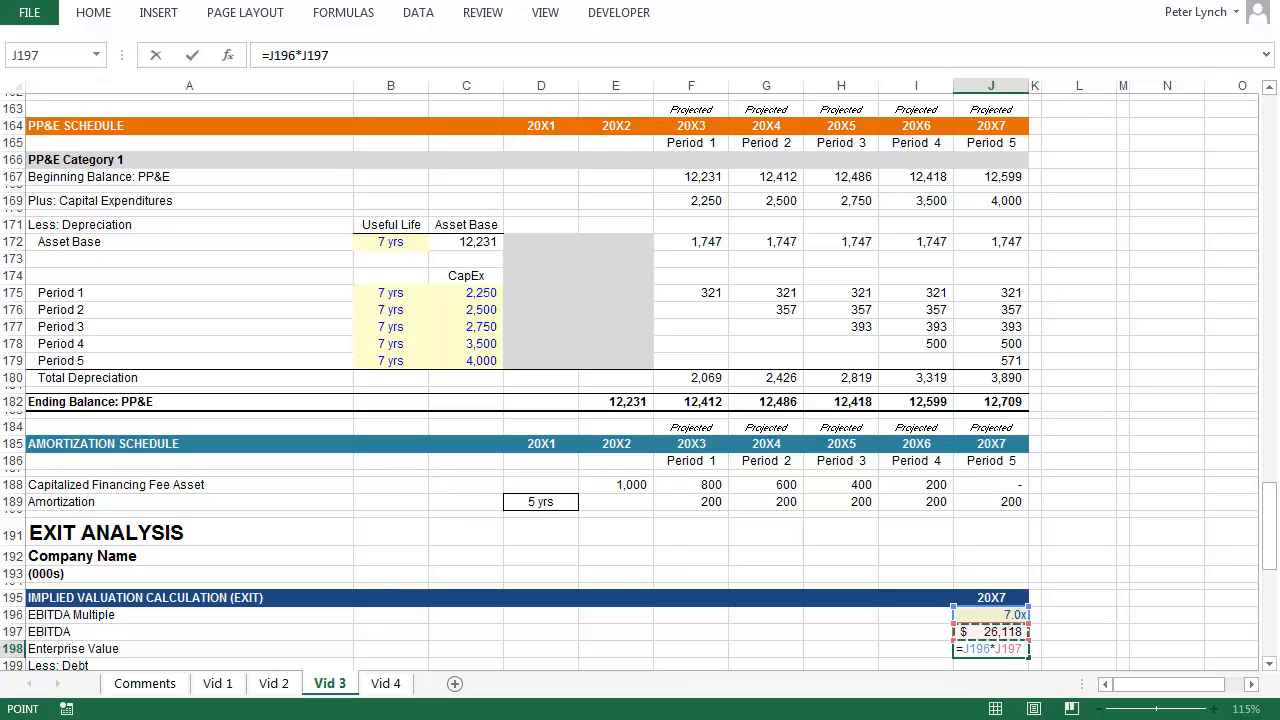
{"action": "key", "text": "Return"}
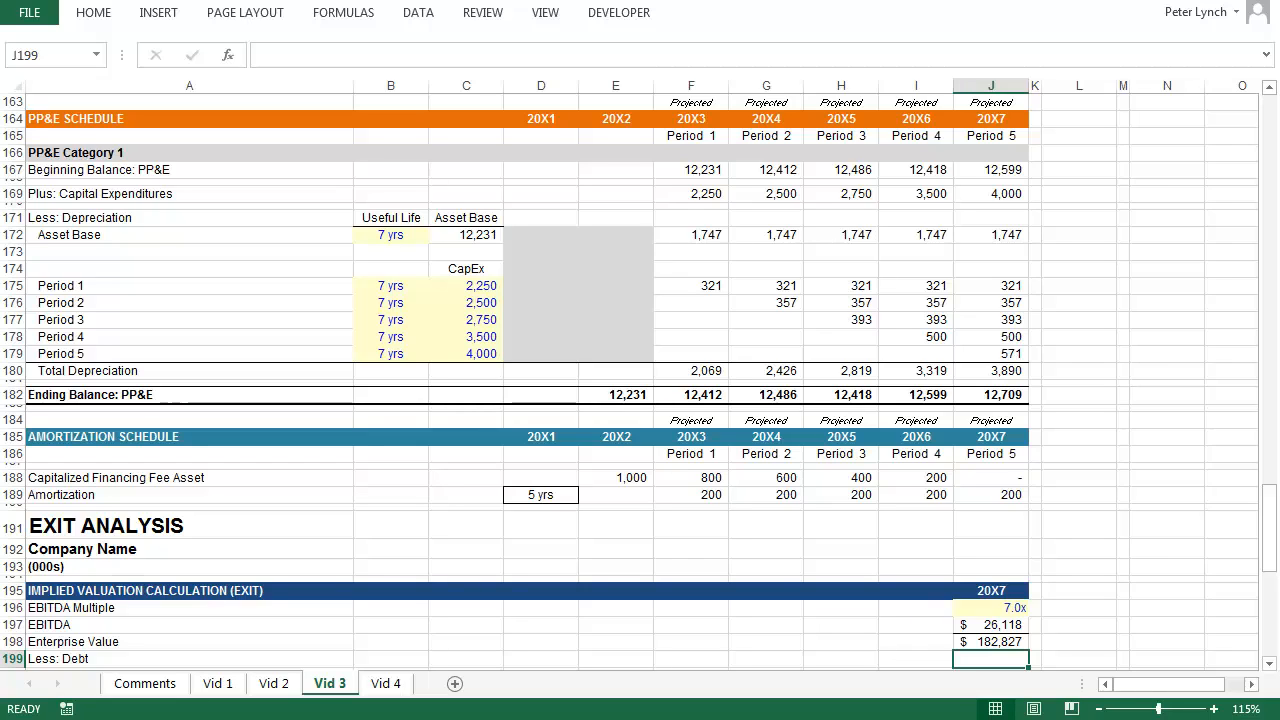
Fill Less: Debt in J199 with the sum of the 20X7 NEWCO debt balances, =SUM(J82:J84)
{"action": "type", "text": "=sum("}
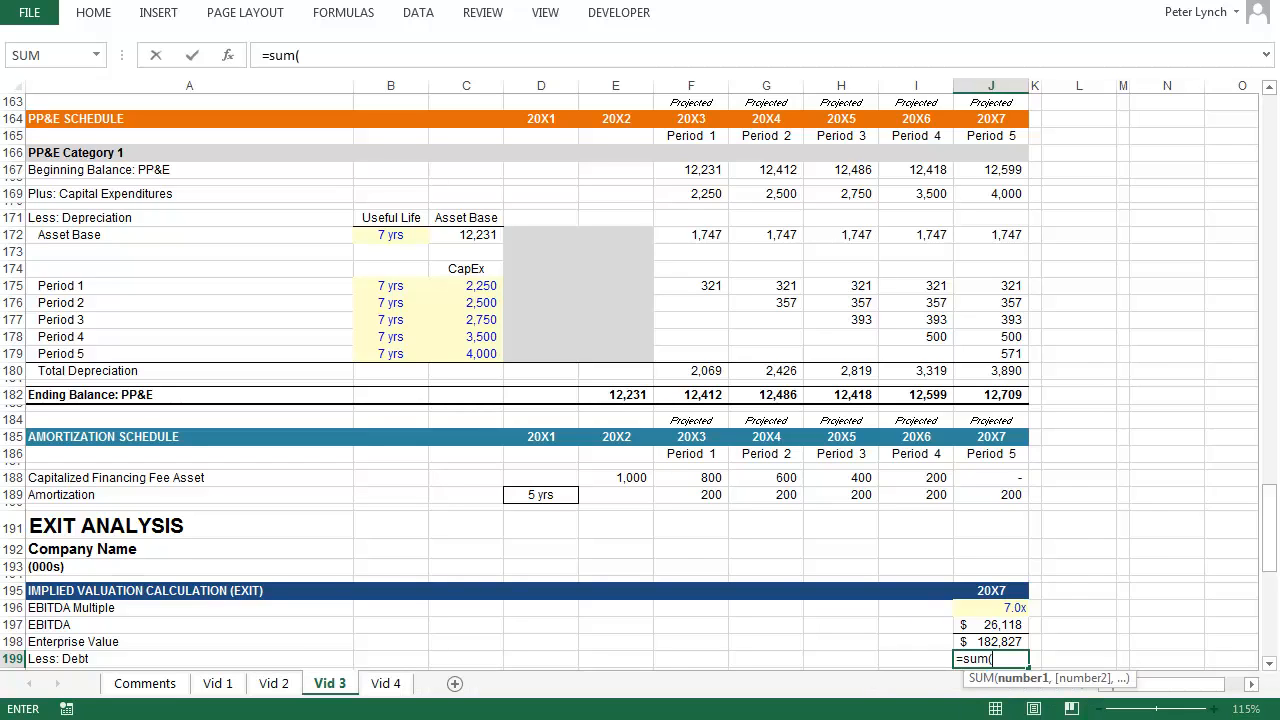
{"action": "key", "text": "ctrl+Up"}
{"action": "key", "text": "ctrl+Up"}
{"action": "key", "text": "ctrl+Up"}
{"action": "key", "text": "ctrl+Up"}
{"action": "key", "text": "ctrl+Up"}
{"action": "key", "text": "ctrl+Up"}
{"action": "key", "text": "shift+Up"}
{"action": "key", "text": "shift+Up"}
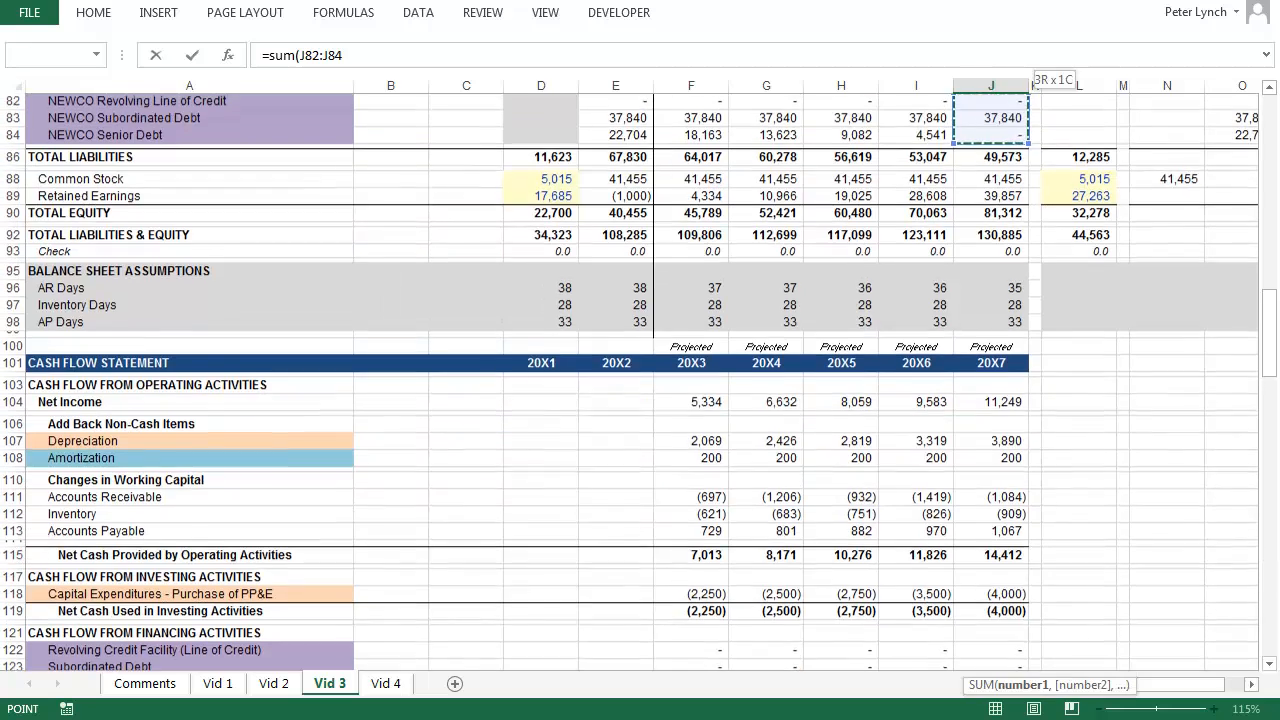
{"action": "key", "text": "shift+Up"}
{"action": "key", "text": "shift+Down"}
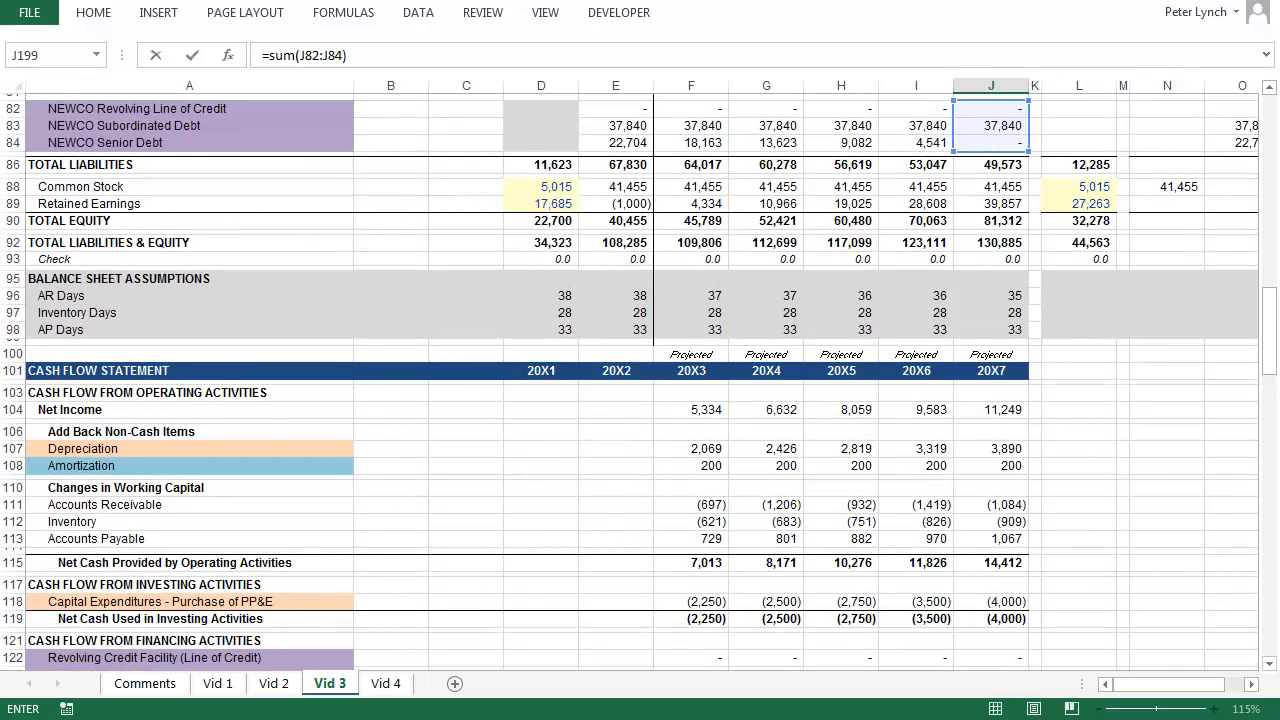
{"action": "key", "text": "Return"}
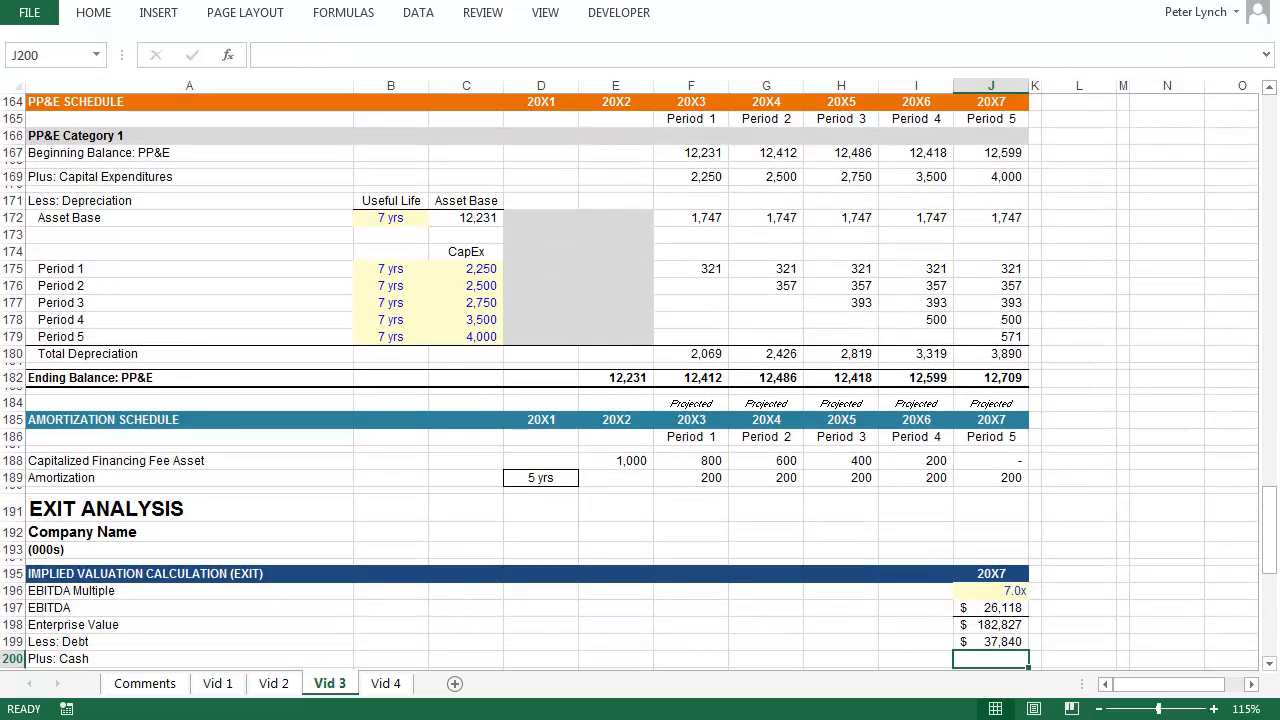
Link Plus: Cash in J200 to the 20X7 cash balance on the balance sheet with =J56
{"action": "type", "text": "="}
{"action": "key", "text": "Up"}
{"action": "key", "text": "Up"}
{"action": "key", "text": "Up"}
{"action": "key", "text": "Up"}
{"action": "key", "text": "Up"}
{"action": "key", "text": "Up"}
{"action": "key", "text": "Up"}
{"action": "key", "text": "Up"}
{"action": "key", "text": "Up"}
{"action": "key", "text": "Up"}
{"action": "key", "text": "Up"}
{"action": "key", "text": "Up"}
{"action": "key", "text": "Up"}
{"action": "key", "text": "Up"}
{"action": "key", "text": "Up"}
{"action": "key", "text": "Up"}
{"action": "key", "text": "Up"}
{"action": "key", "text": "Up"}
{"action": "key", "text": "Up"}
{"action": "key", "text": "Up"}
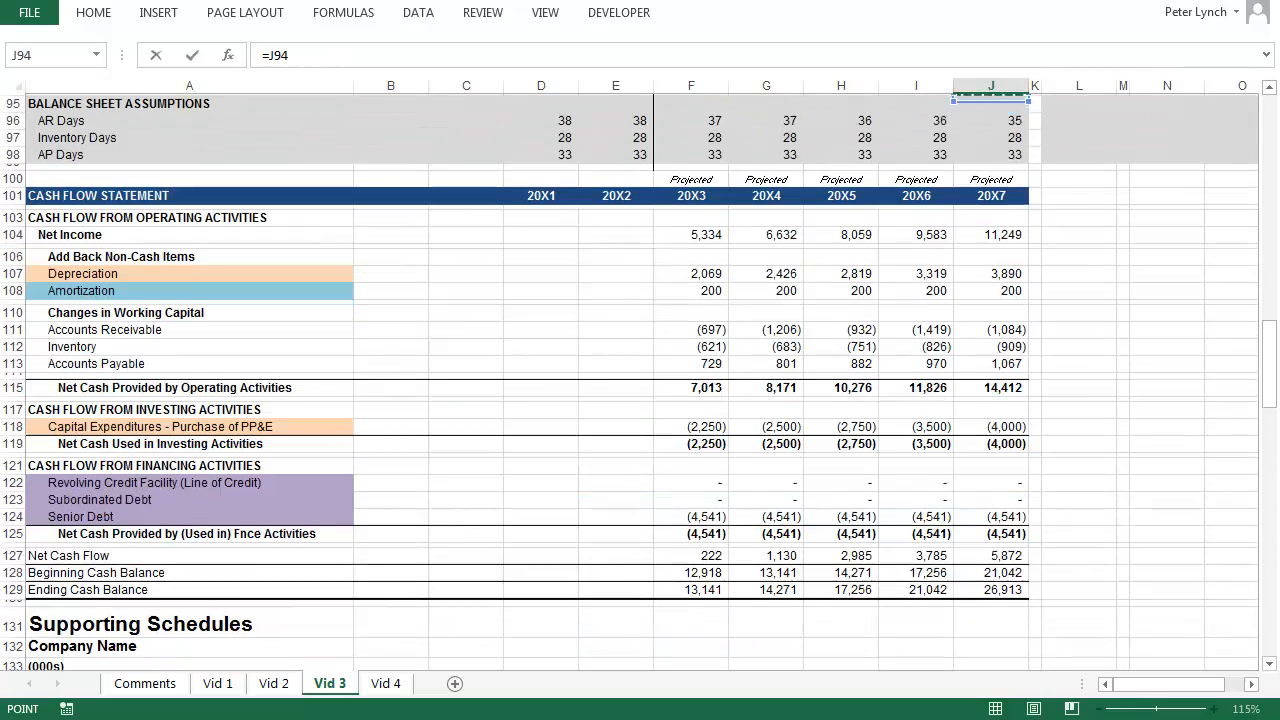
{"action": "key", "text": "Up"}
{"action": "key", "text": "Up"}
{"action": "key", "text": "Up"}
{"action": "key", "text": "Up"}
{"action": "key", "text": "Up"}
{"action": "key", "text": "Up"}
{"action": "key", "text": "Up"}
{"action": "key", "text": "Up"}
{"action": "key", "text": "Up"}
{"action": "key", "text": "Up"}
{"action": "key", "text": "Up"}
{"action": "key", "text": "Up"}
{"action": "key", "text": "Up"}
{"action": "key", "text": "Up"}
{"action": "key", "text": "Up"}
{"action": "key", "text": "Up"}
{"action": "key", "text": "Up"}
{"action": "key", "text": "Up"}
{"action": "key", "text": "Up"}
{"action": "key", "text": "Up"}
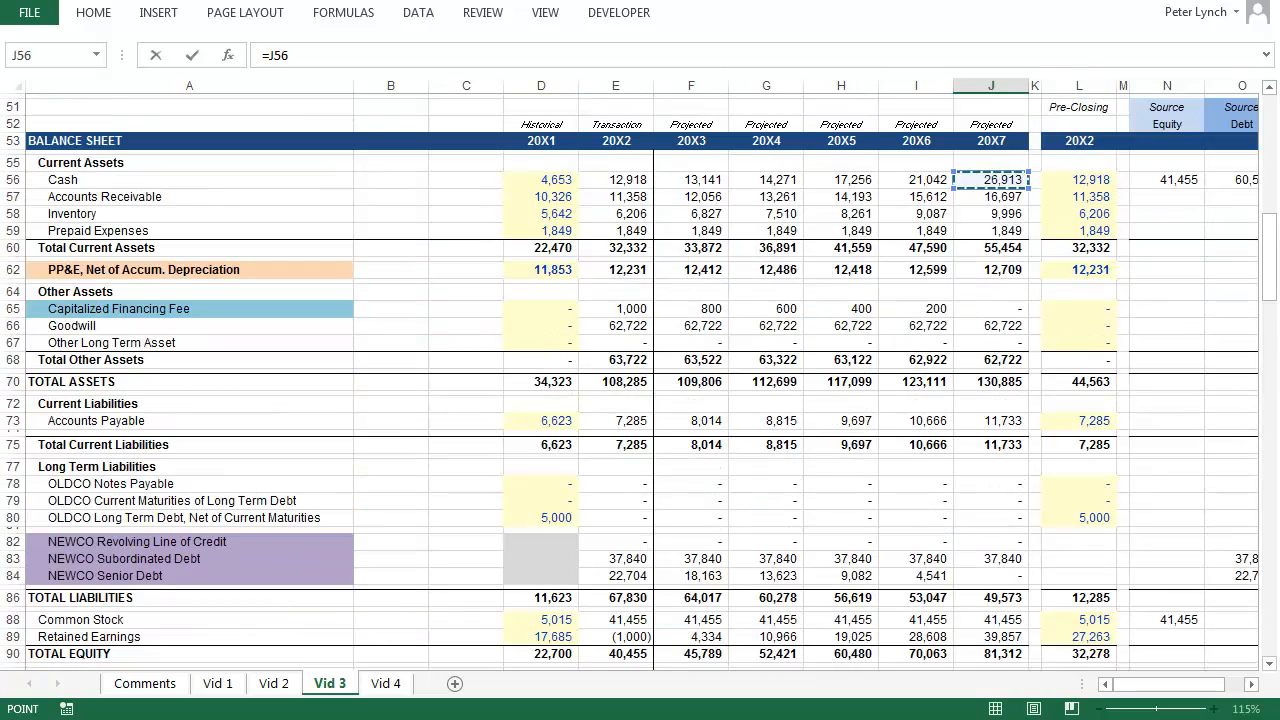
{"action": "key", "text": "Return"}
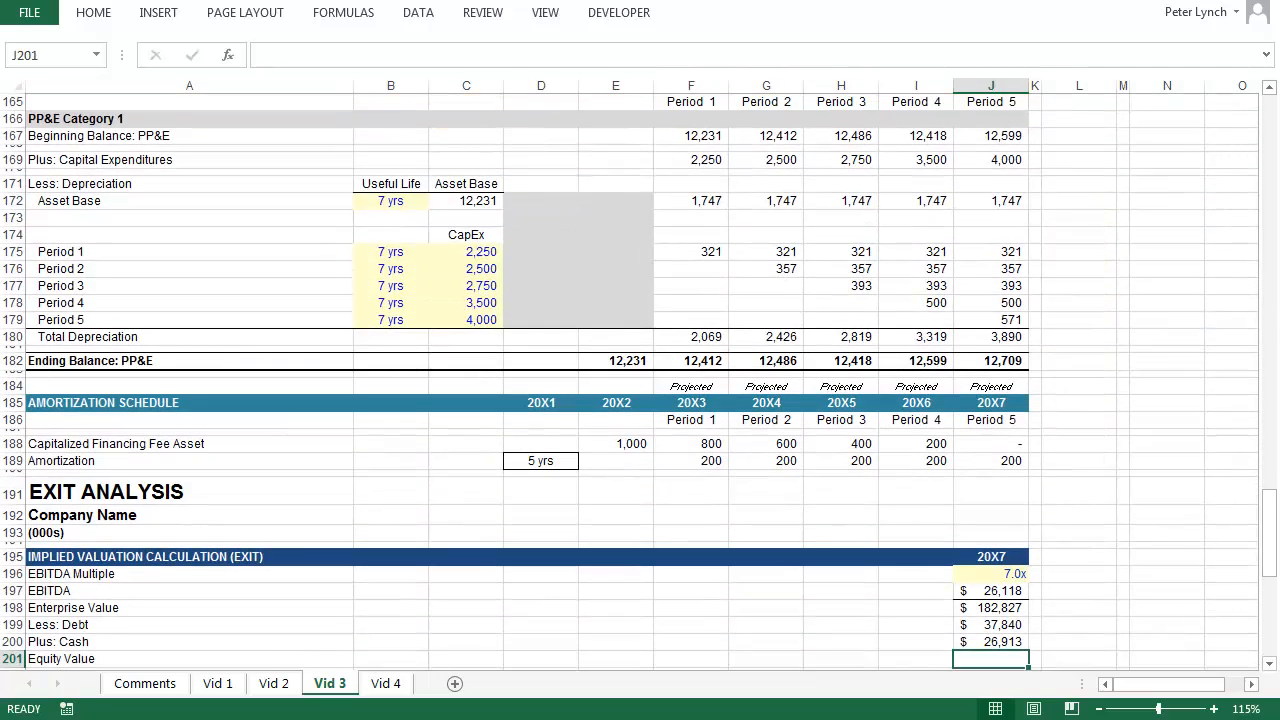
Calculate the exit Equity Value in J201 as enterprise value less debt plus cash, =J198-J199+J200
{"action": "type", "text": "="}
{"action": "key", "text": "Up"}
{"action": "key", "text": "Up"}
{"action": "key", "text": "Up"}
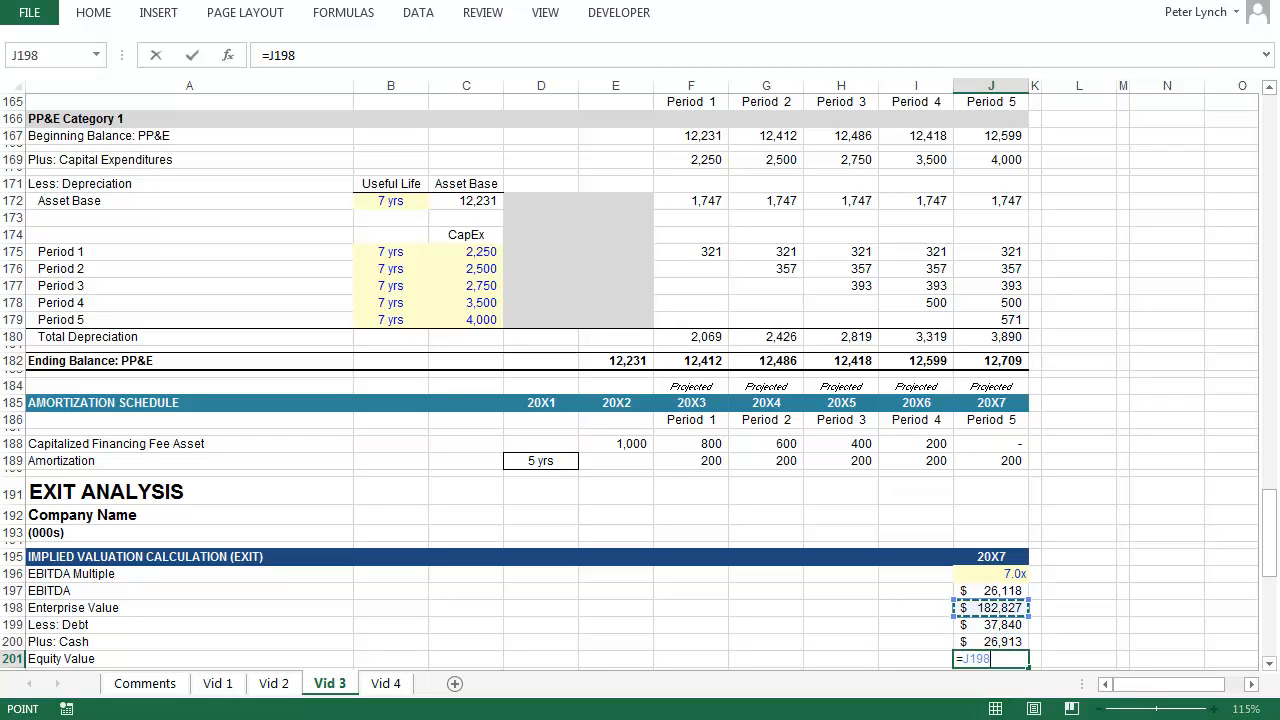
{"action": "type", "text": "-"}
{"action": "key", "text": "Up"}
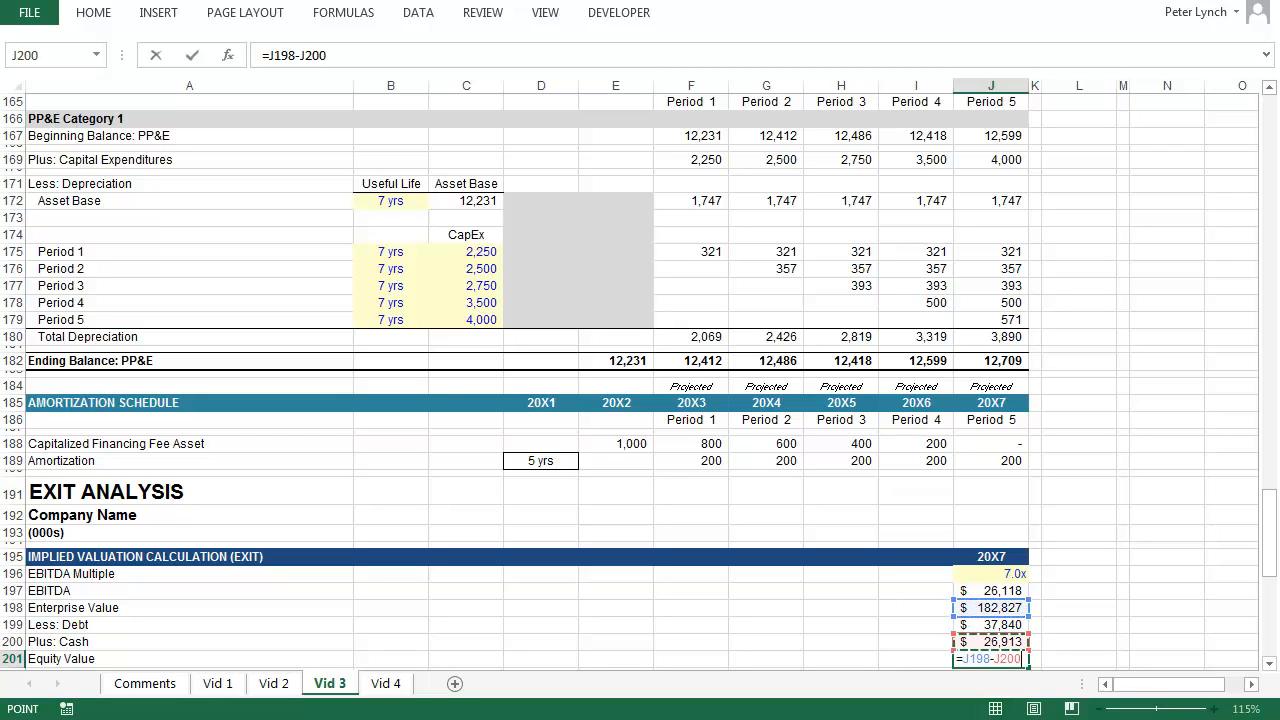
{"action": "key", "text": "Up"}
{"action": "type", "text": "+"}
{"action": "key", "text": "Up"}
{"action": "key", "text": "ctrl+Return"}
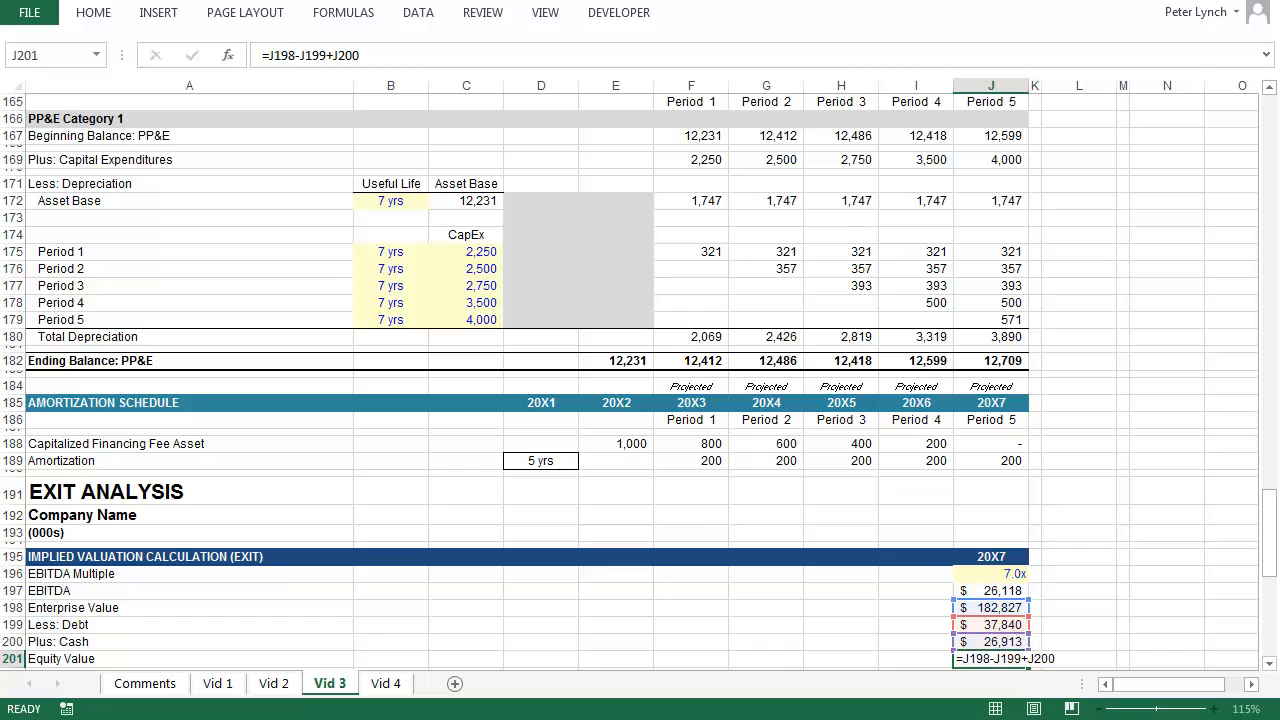
{"action": "key", "text": "Return"}
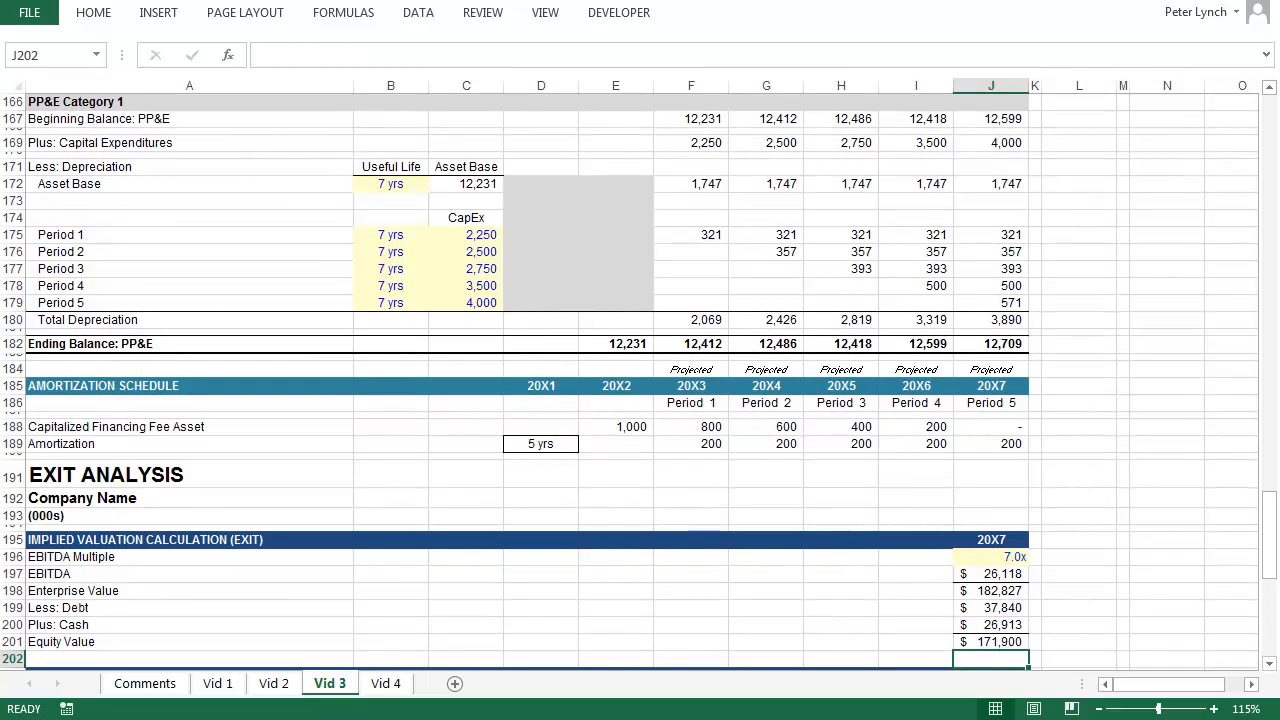
{"action": "key", "text": "Up"}
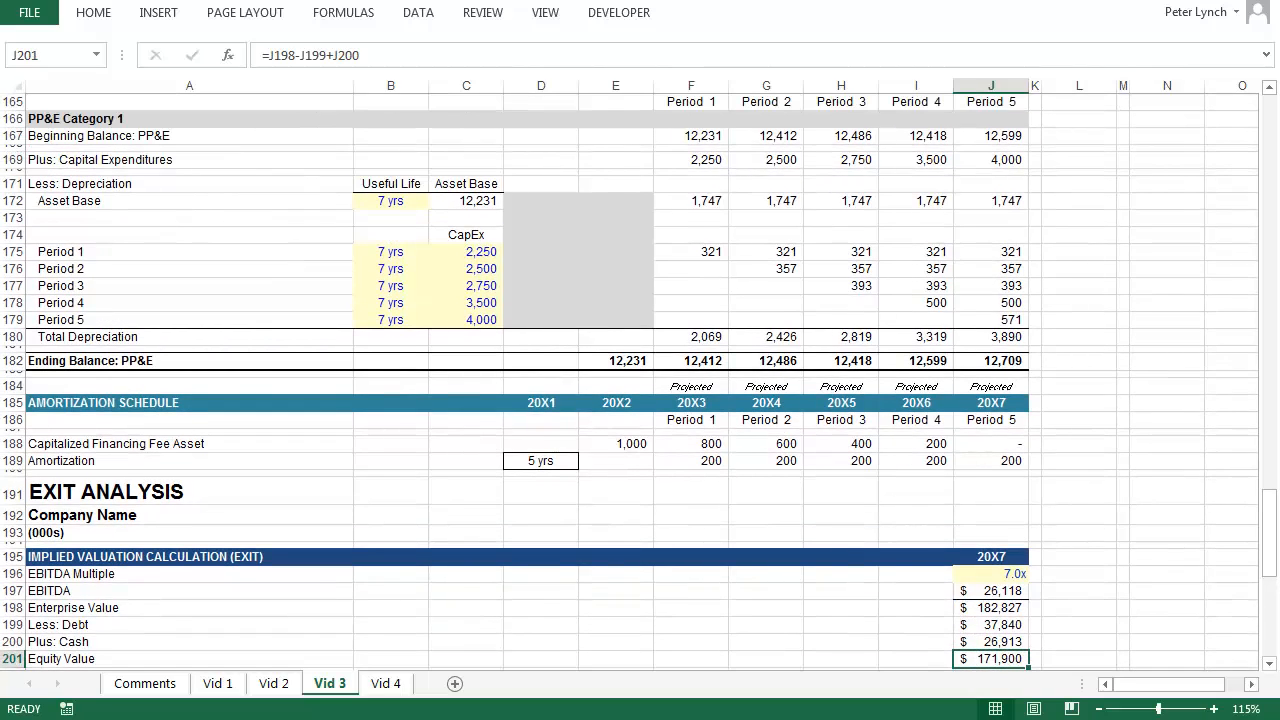
In Ownership Structure, set the Total in J206 to 100% and the Subordinated Debt share in J205 to 8%
{"action": "key", "text": "Down"}
{"action": "key", "text": "Down"}
{"action": "key", "text": "Down"}
{"action": "key", "text": "Down"}
{"action": "key", "text": "Down"}
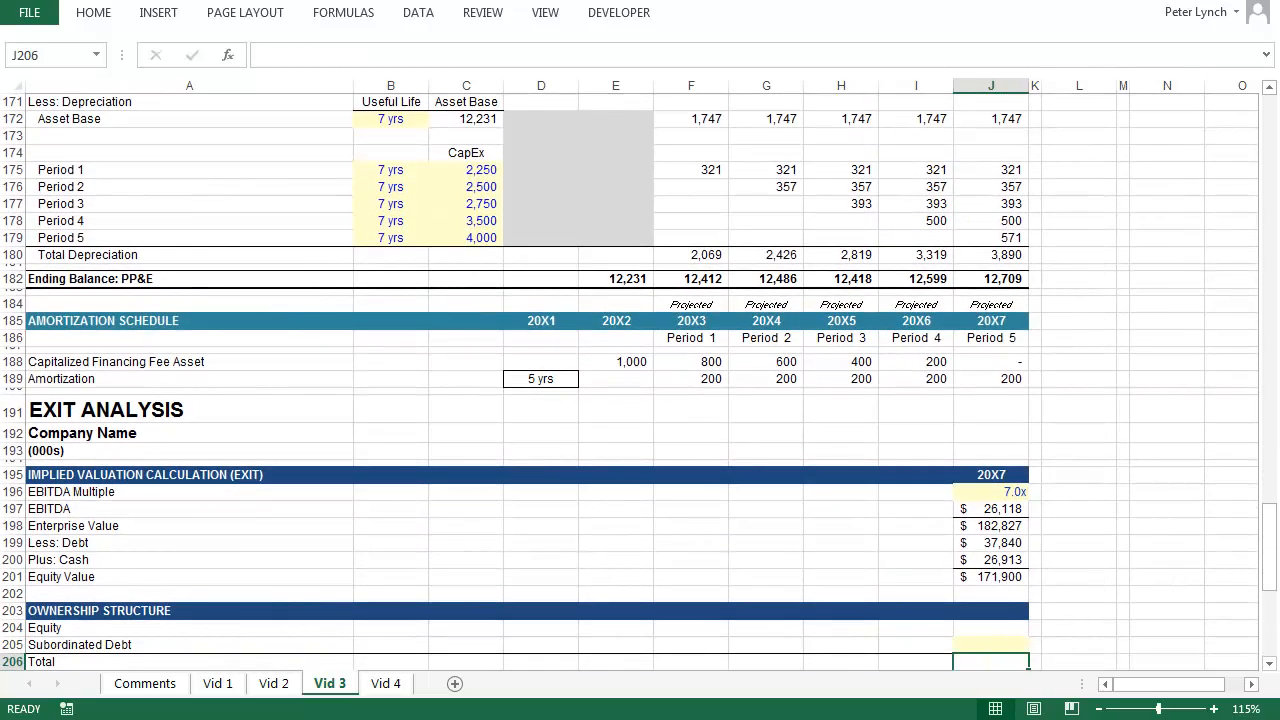
{"action": "type", "text": "1"}
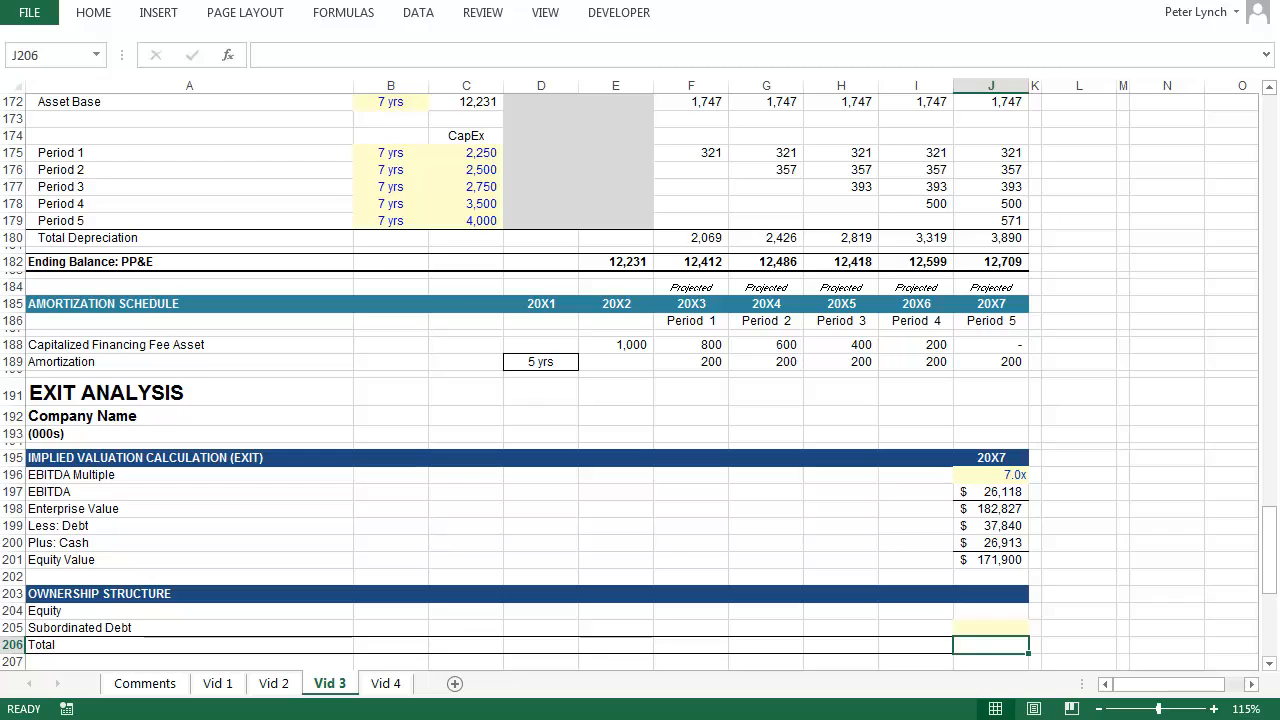
{"action": "type", "text": "00"}
{"action": "key", "text": "Up"}
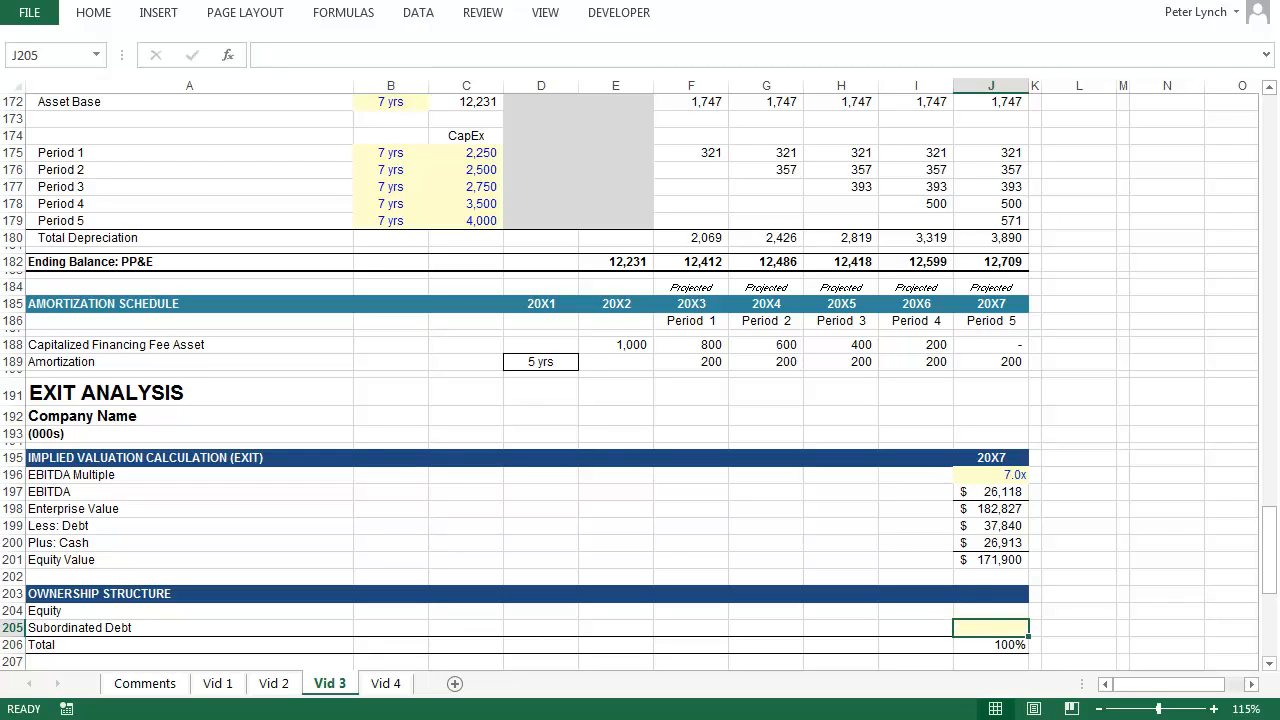
{"action": "type", "text": "8"}
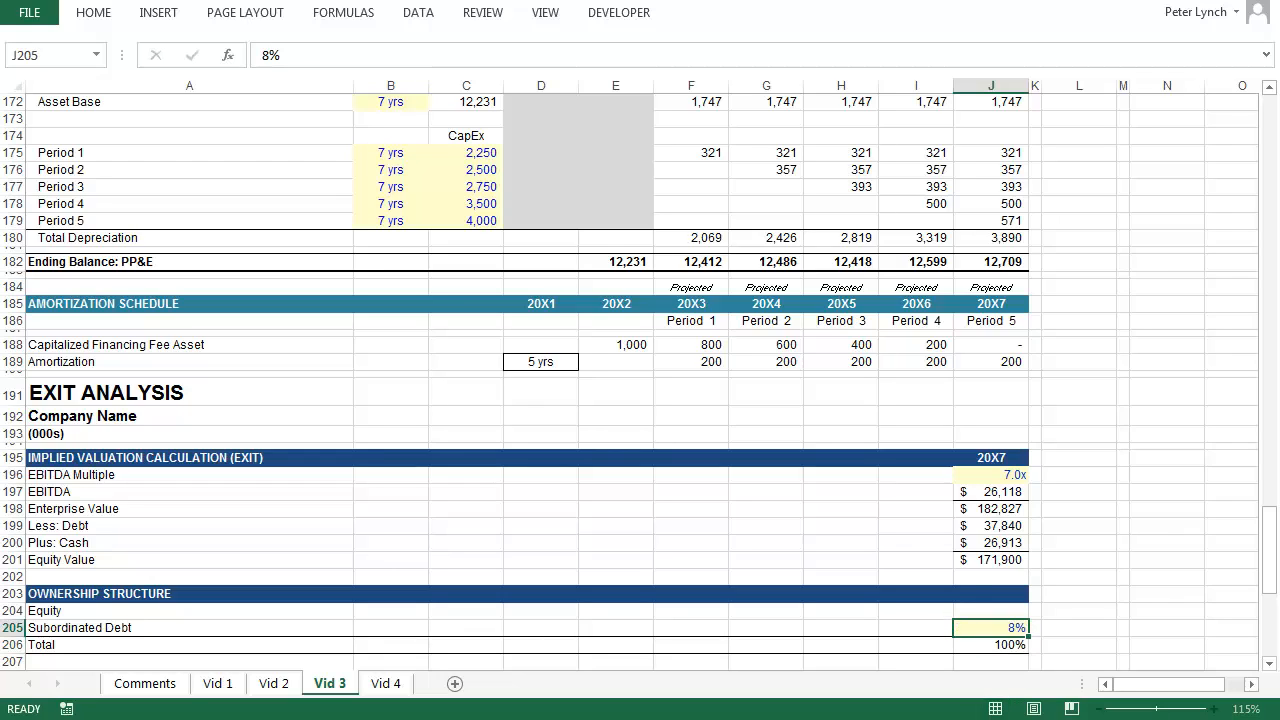
Calculate the Equity ownership share in J204 as the total less the subordinated debt share, =J206-J205
{"action": "key", "text": "Up"}
{"action": "type", "text": "="}
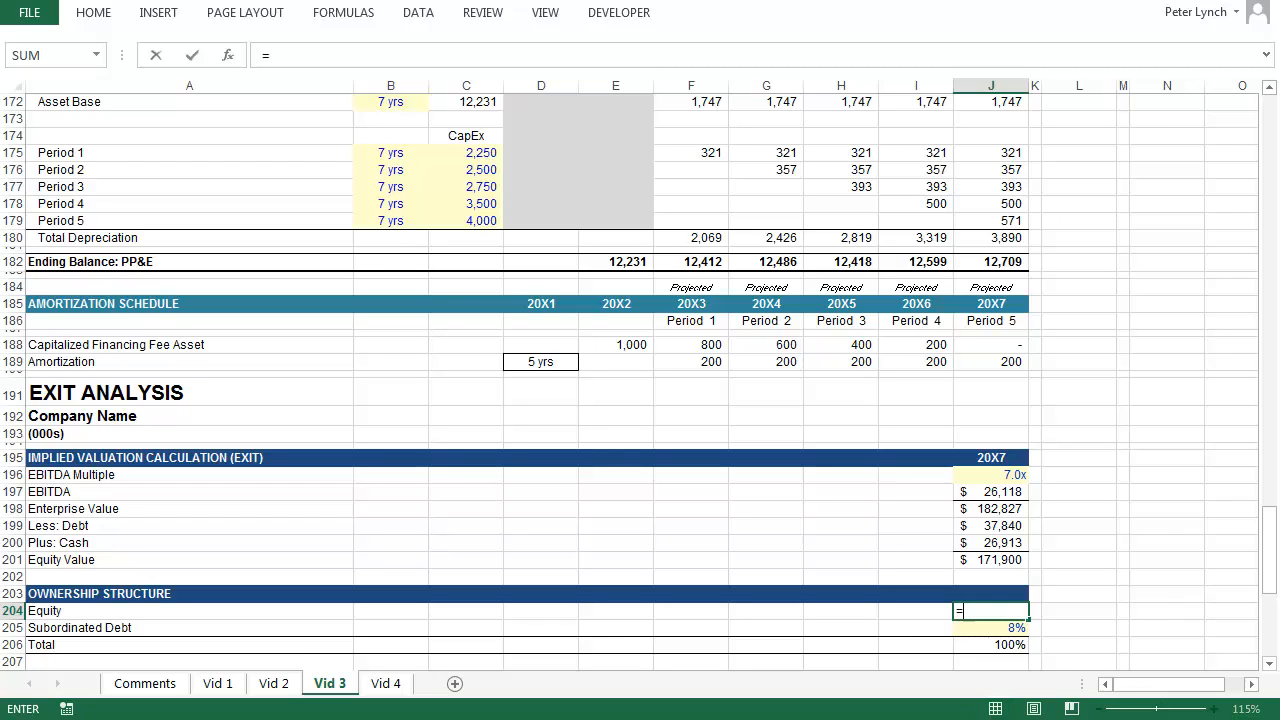
{"action": "key", "text": "Down"}
{"action": "key", "text": "Down"}
{"action": "type", "text": "-"}
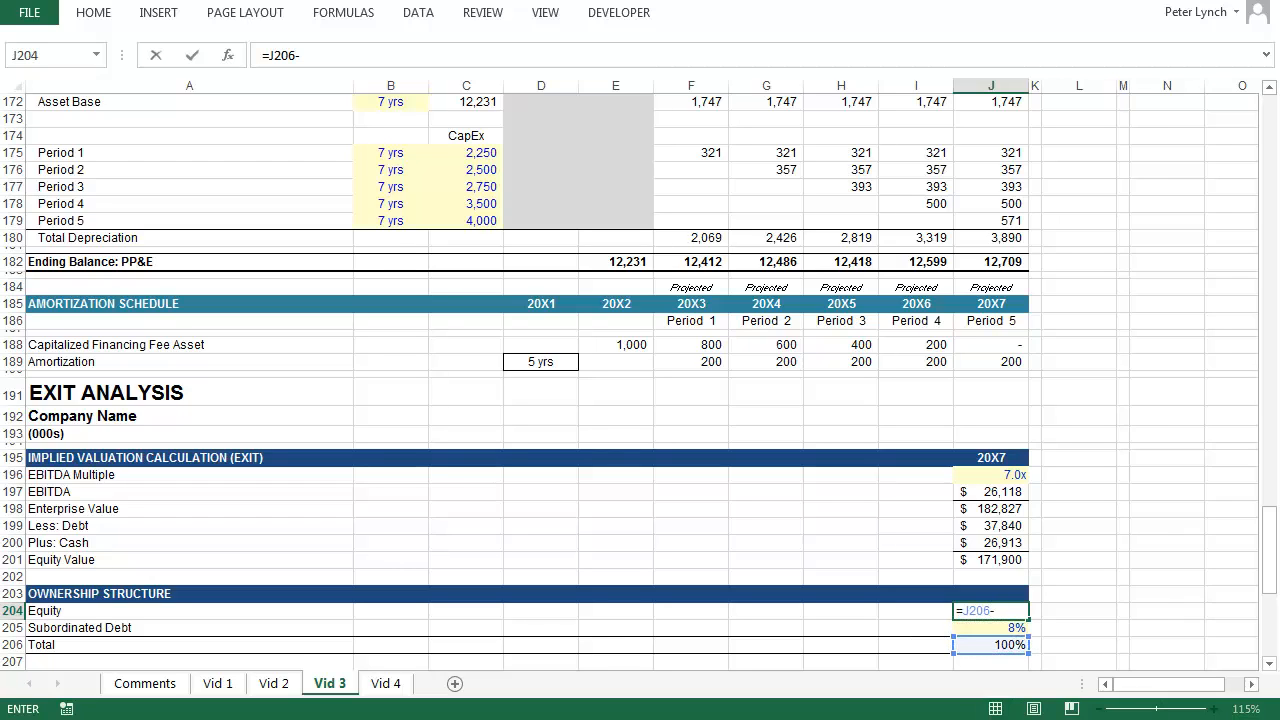
{"action": "key", "text": "Down"}
{"action": "key", "text": "Return"}
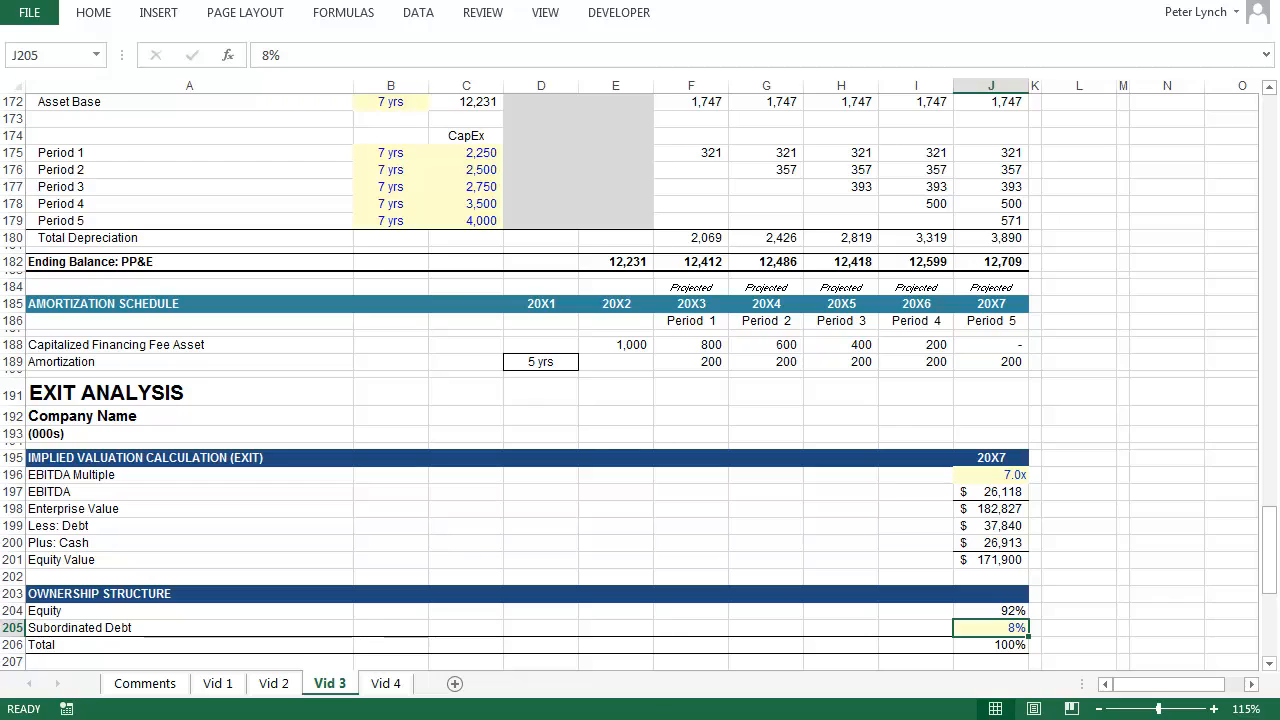
In the Equity section, enter NA as the Interest Rate in B211
{"action": "key", "text": "Down"}
{"action": "key", "text": "Down"}
{"action": "key", "text": "Down"}
{"action": "key", "text": "Down"}
{"action": "key", "text": "Down"}
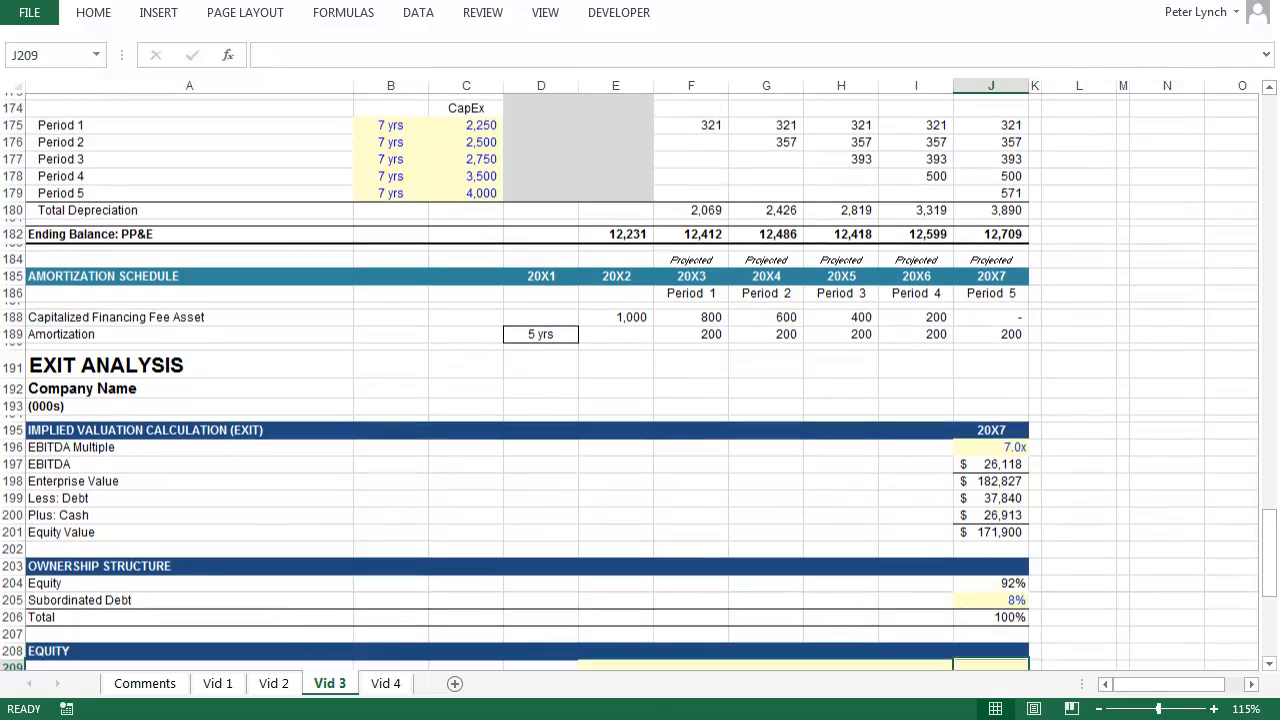
{"action": "key", "text": "Down"}
{"action": "key", "text": "Down"}
{"action": "key", "text": "Down"}
{"action": "key", "text": "Down"}
{"action": "key", "text": "Down"}
{"action": "key", "text": "Down"}
{"action": "key", "text": "Down"}
{"action": "key", "text": "Down"}
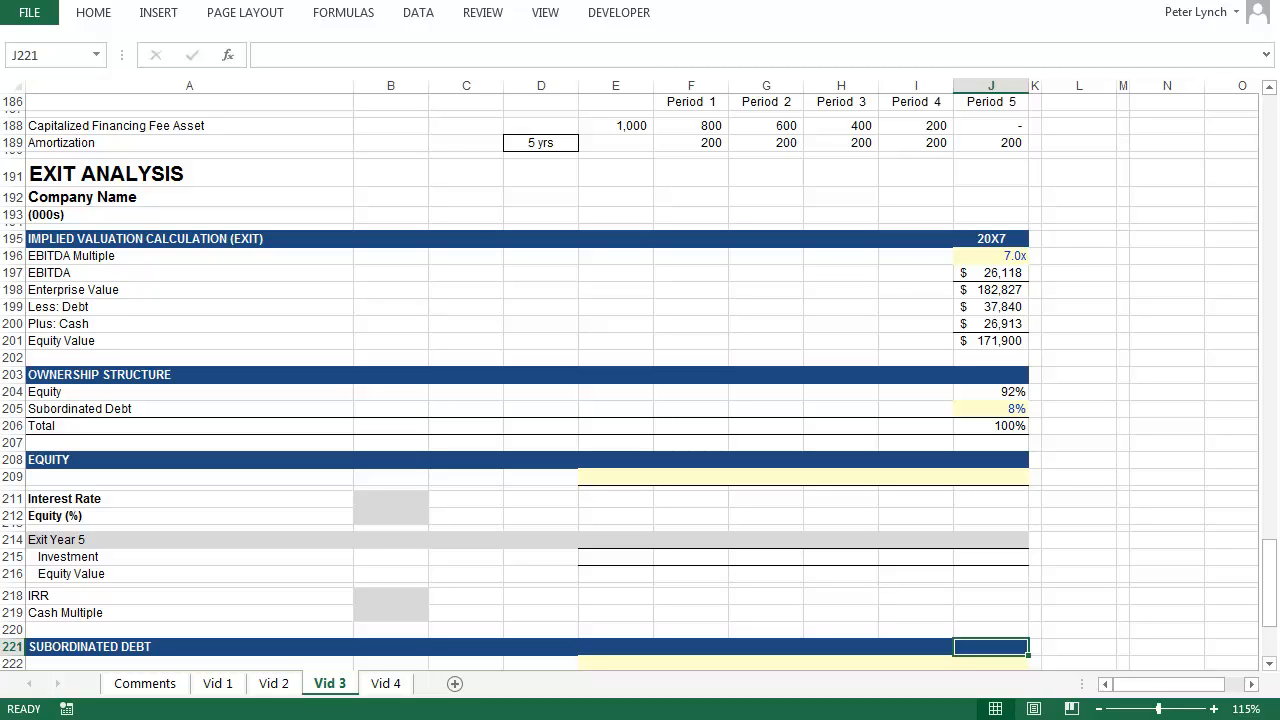
{"action": "left_click", "coordinate": [391, 499]}
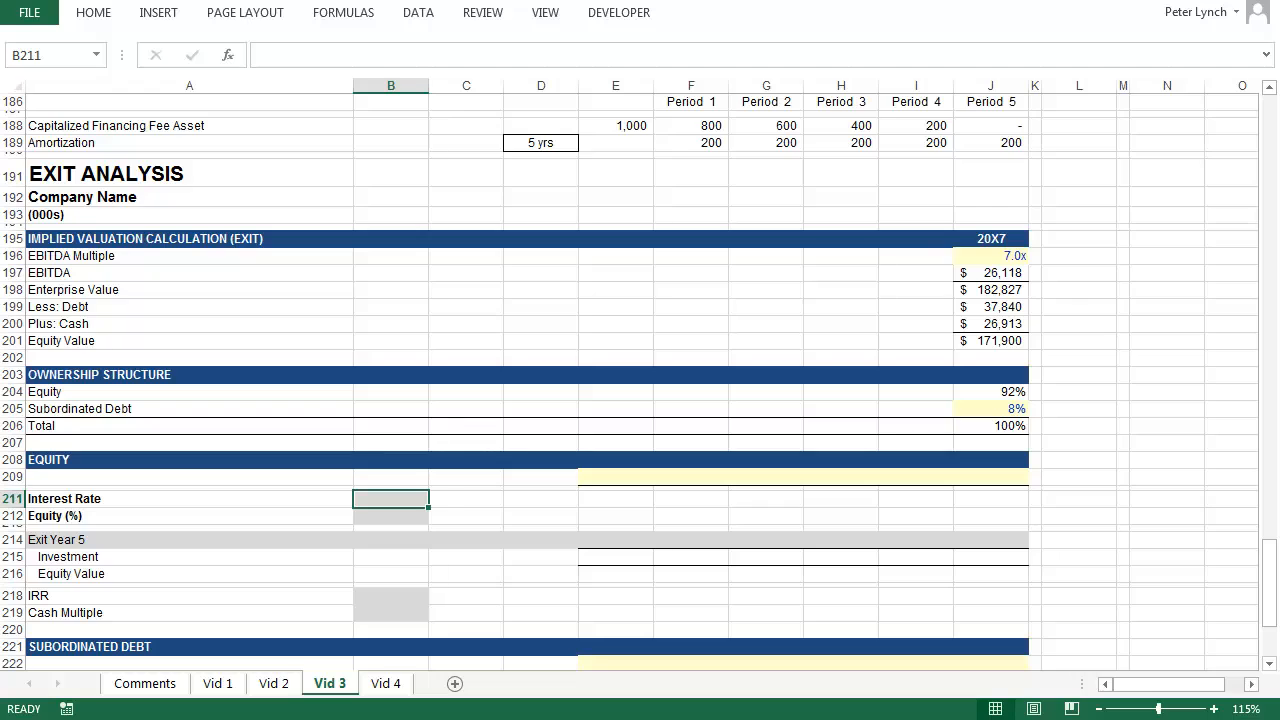
{"action": "type", "text": "NA"}
{"action": "key", "text": "Return"}
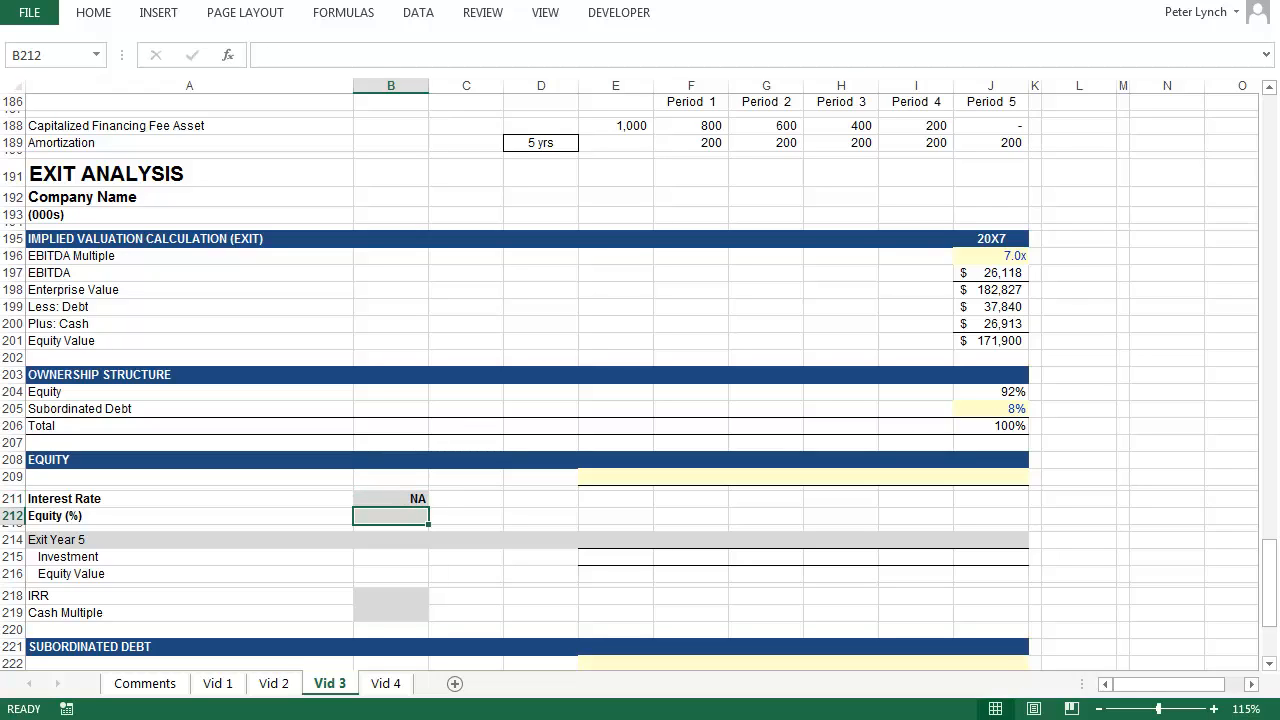
Link Equity (%) in B212 to the Equity share in the Ownership Structure with =J204
{"action": "type", "text": "="}
{"action": "key", "text": "Right"}
{"action": "key", "text": "Right"}
{"action": "key", "text": "Right"}
{"action": "key", "text": "Right"}
{"action": "key", "text": "Right"}
{"action": "key", "text": "Right"}
{"action": "key", "text": "Right"}
{"action": "key", "text": "Right"}
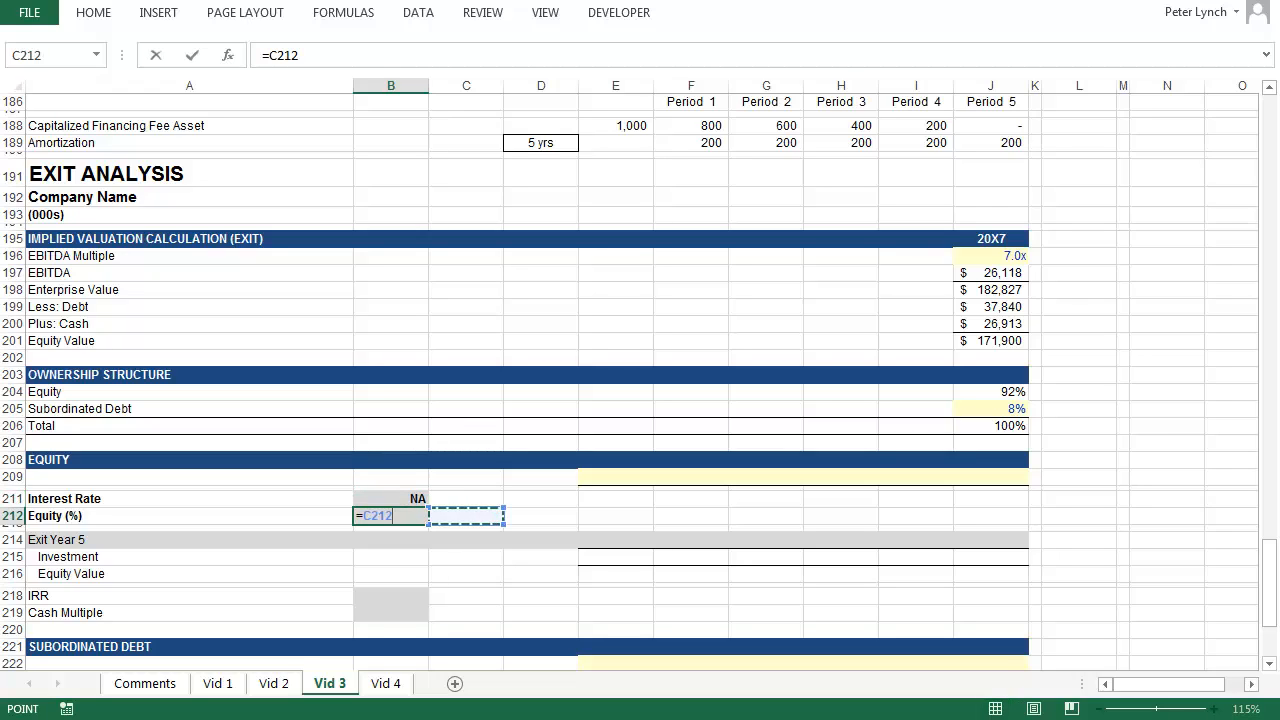
{"action": "key", "text": "Up"}
{"action": "key", "text": "Up"}
{"action": "key", "text": "Up"}
{"action": "key", "text": "Up"}
{"action": "key", "text": "Up"}
{"action": "key", "text": "Up"}
{"action": "key", "text": "Up"}
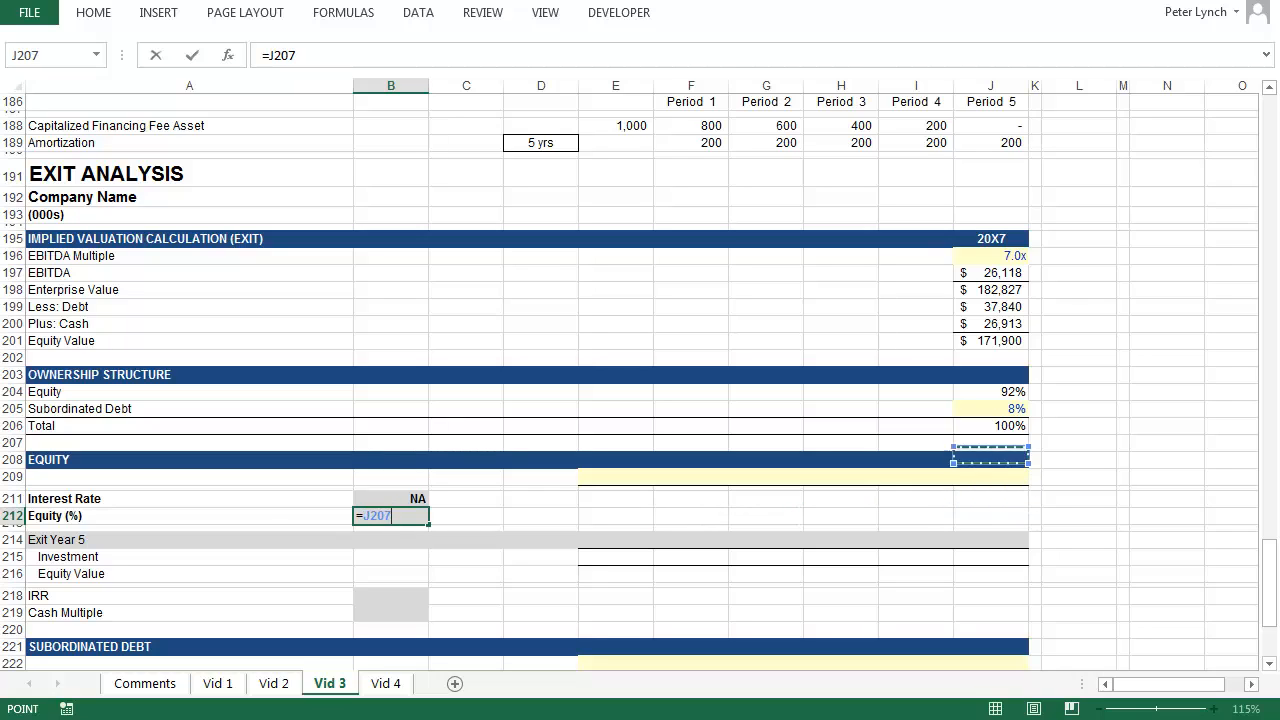
{"action": "key", "text": "Return"}
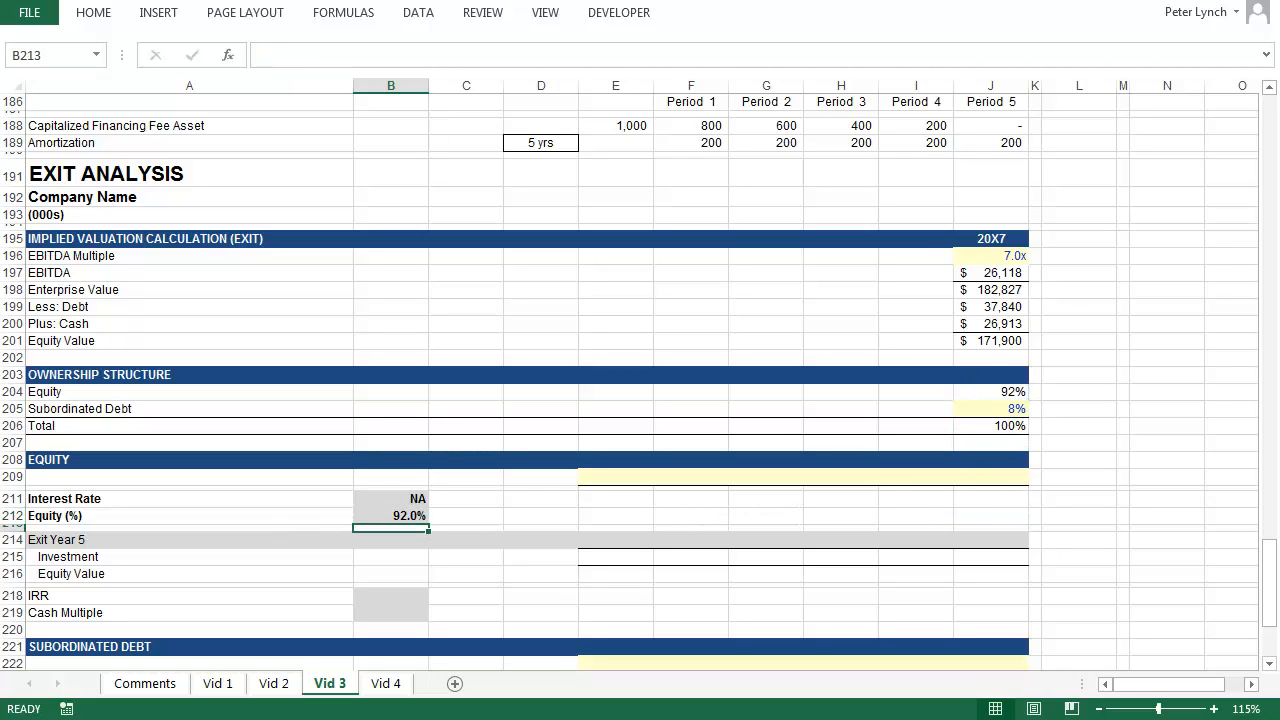
Enter 12/31/2022 as the first date of the Equity section in E209
{"action": "key", "text": "Right"}
{"action": "key", "text": "Right"}
{"action": "key", "text": "Right"}
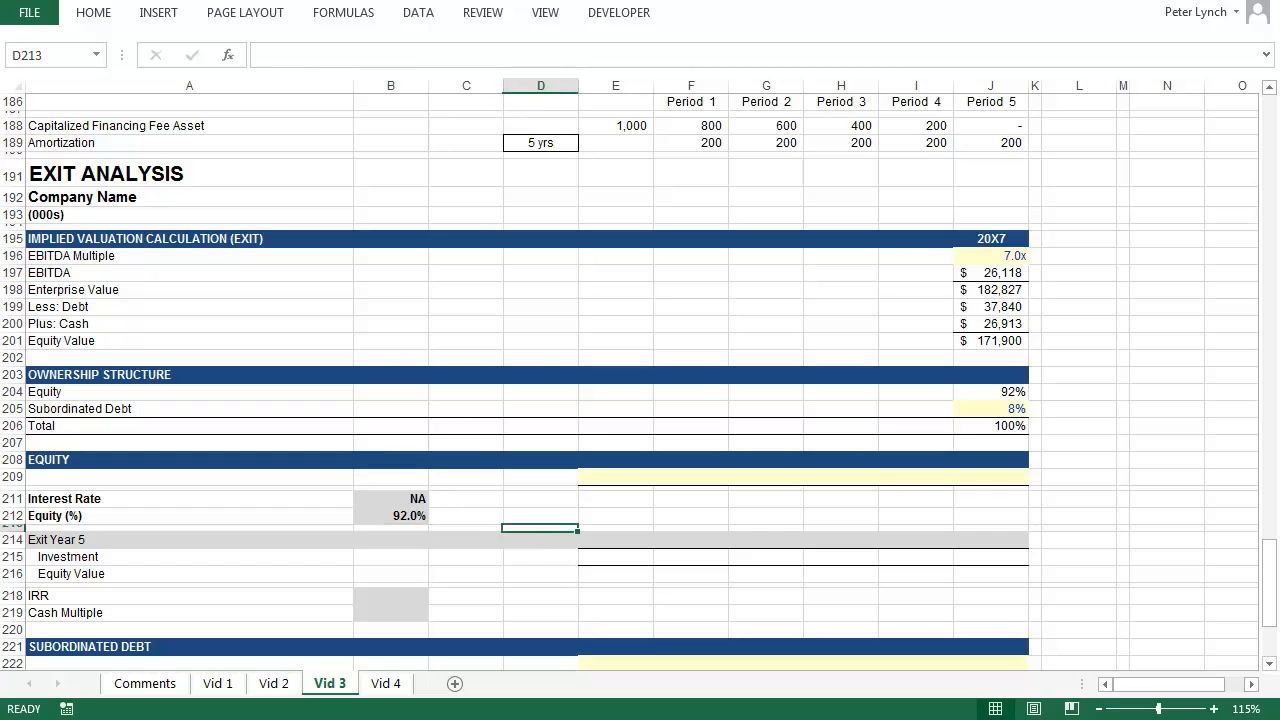
{"action": "key", "text": "Up"}
{"action": "key", "text": "Up"}
{"action": "key", "text": "Up"}
{"action": "key", "text": "Up"}
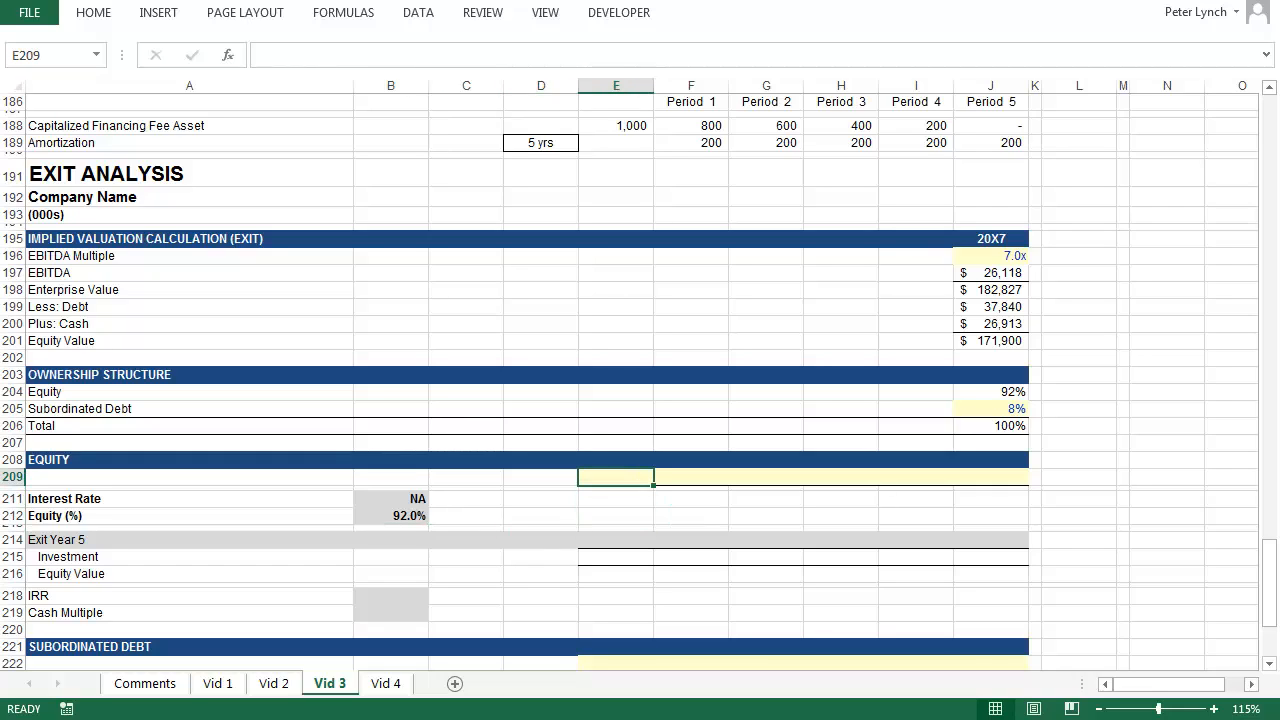
{"action": "type", "text": "12"}
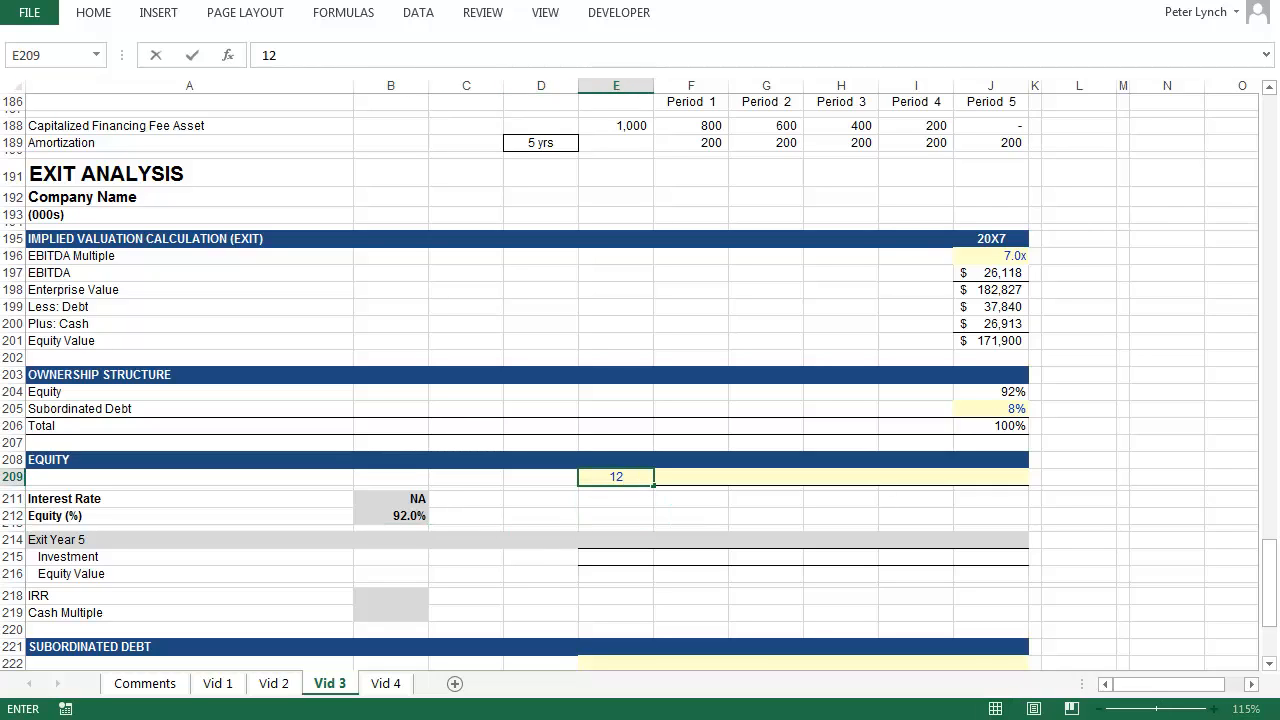
{"action": "type", "text": "/31/2022"}
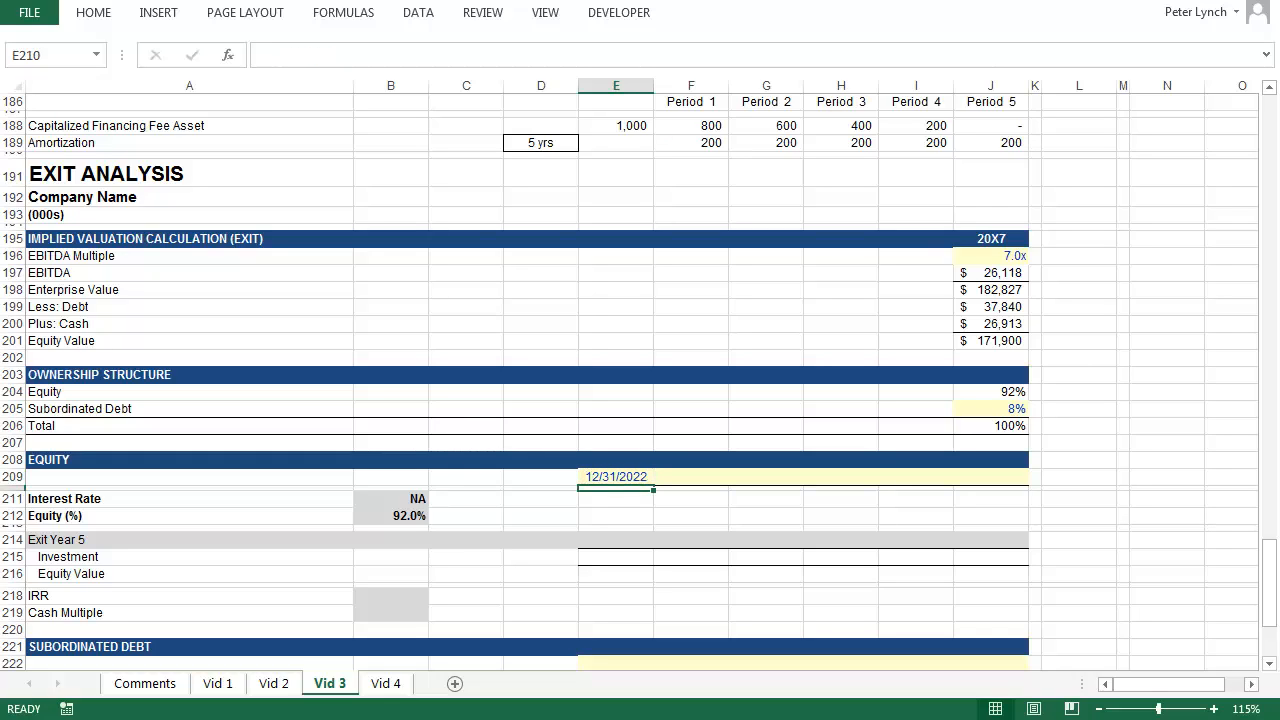
Calculate the date one year after E209 in F209 with =DATE(YEAR(E209)+1,MONTH(E209),DAY(E209))
{"action": "key", "text": "Tab"}
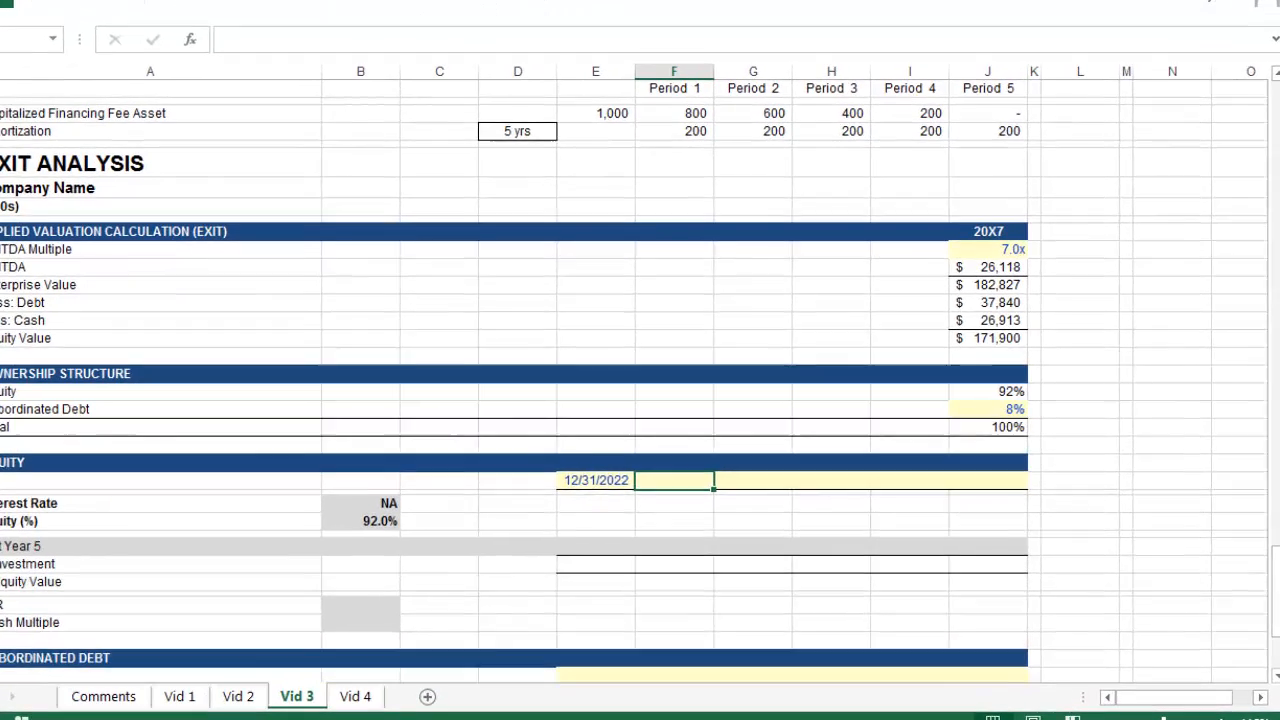
{"action": "type", "text": "=date("}
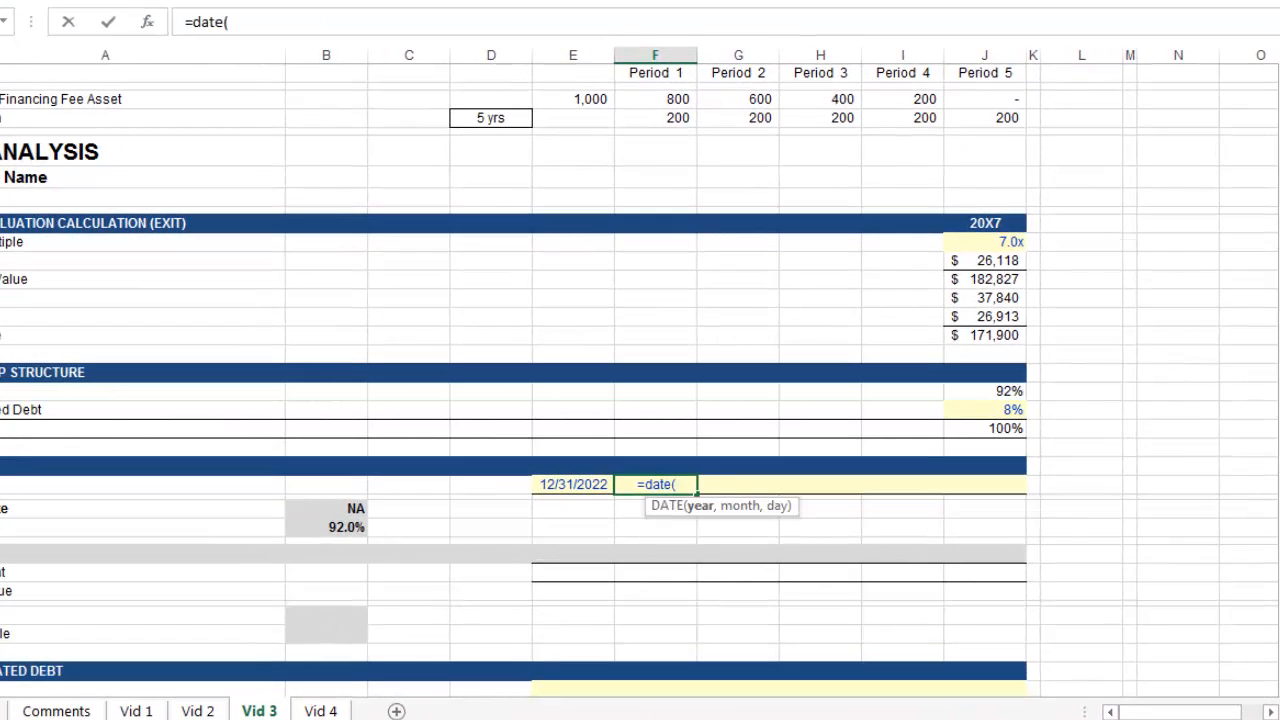
{"action": "type", "text": "y"}
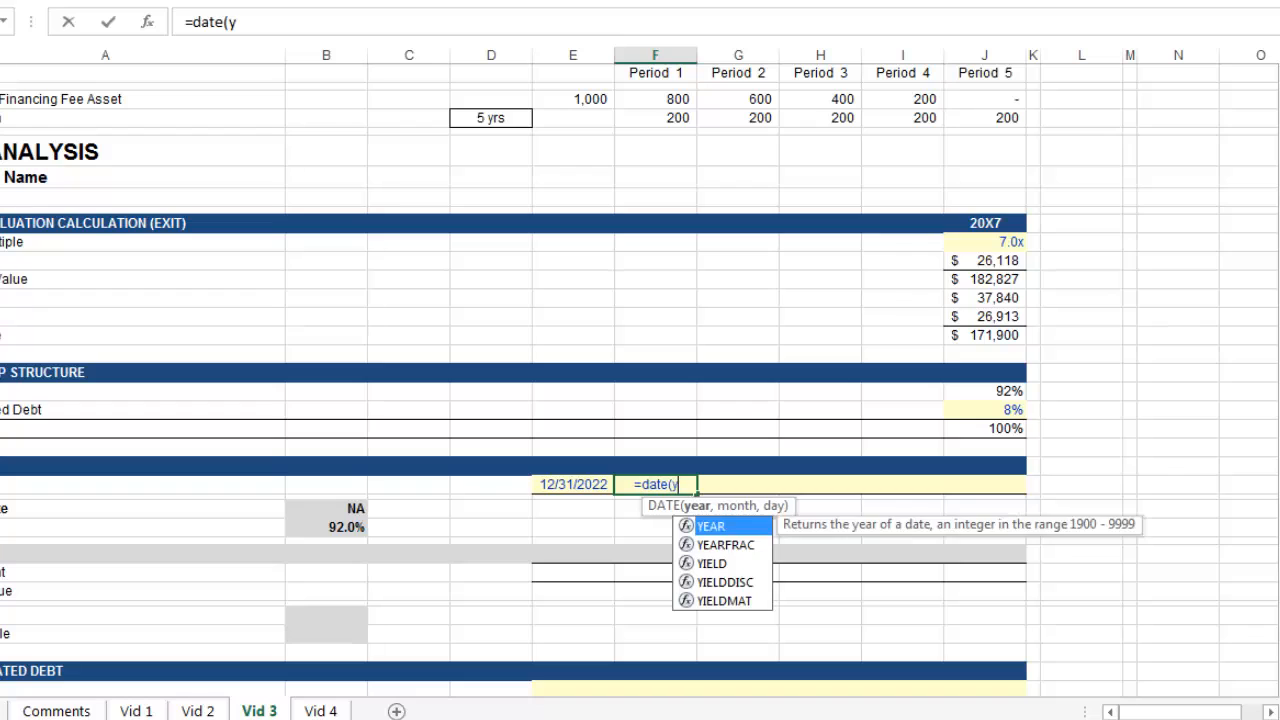
{"action": "type", "text": "ear("}
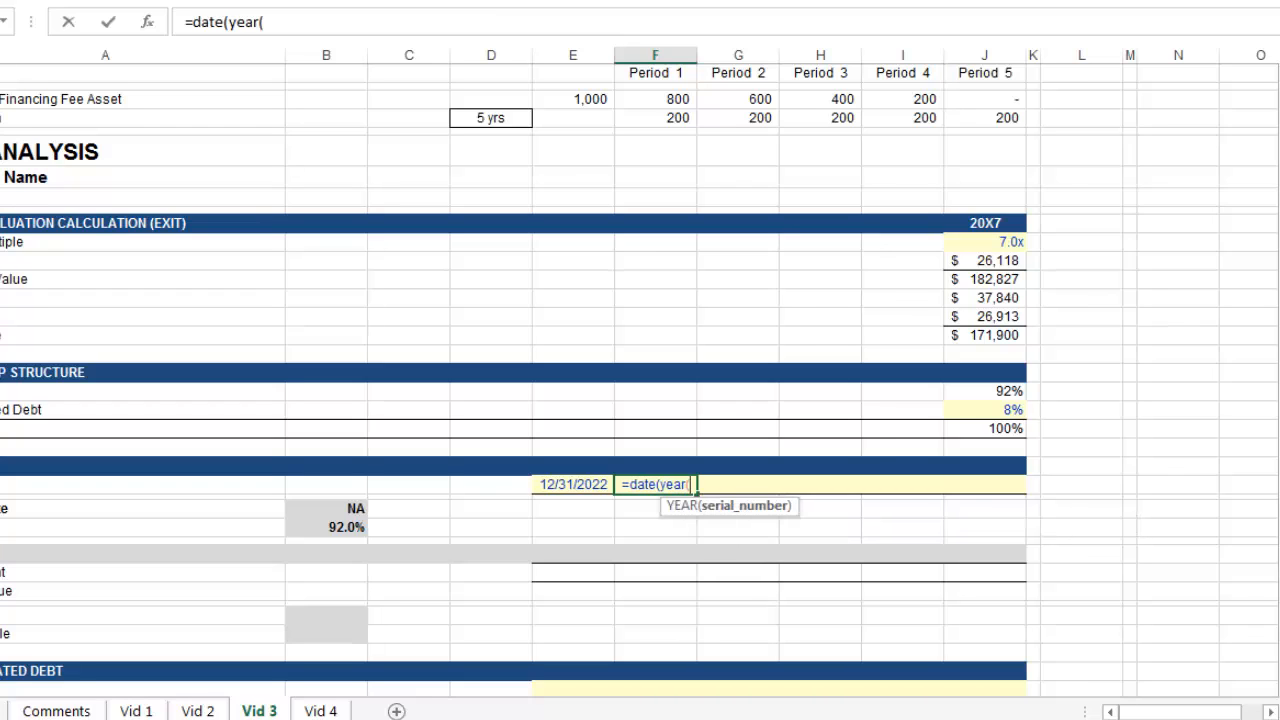
{"action": "key", "text": "Left"}
{"action": "type", "text": ")"}
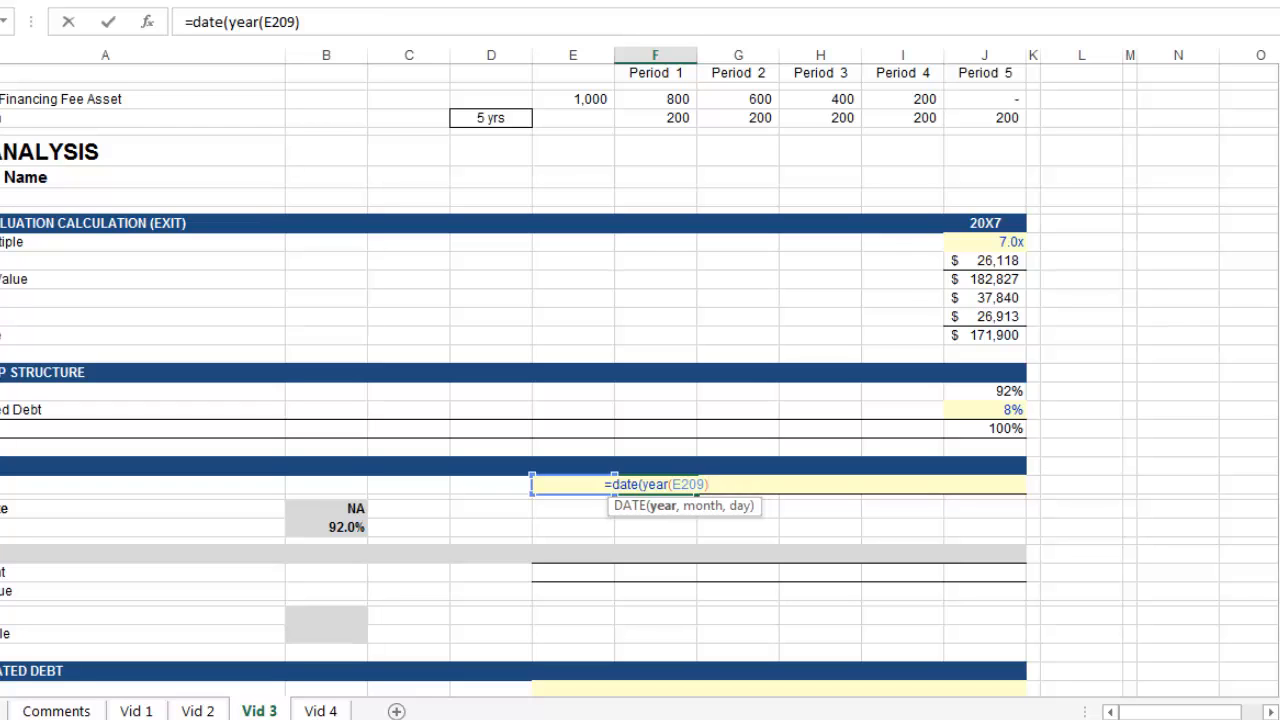
{"action": "type", "text": "+1,"}
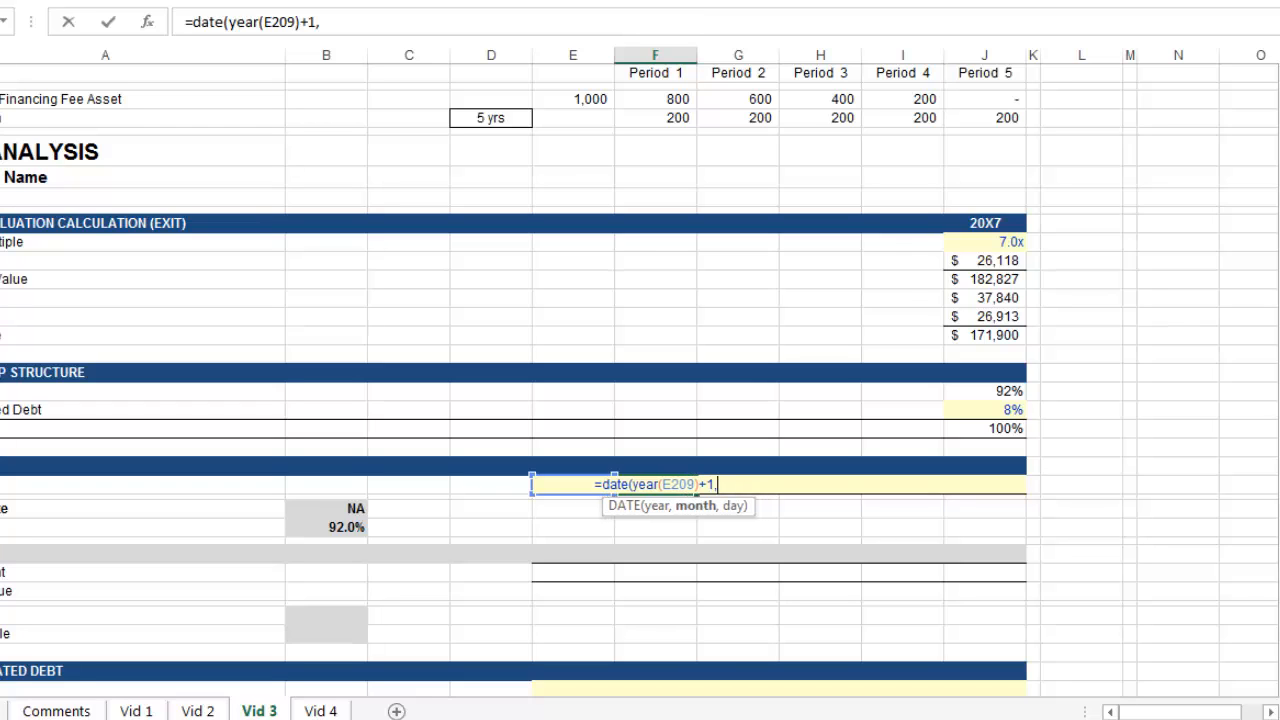
{"action": "type", "text": "Month"}
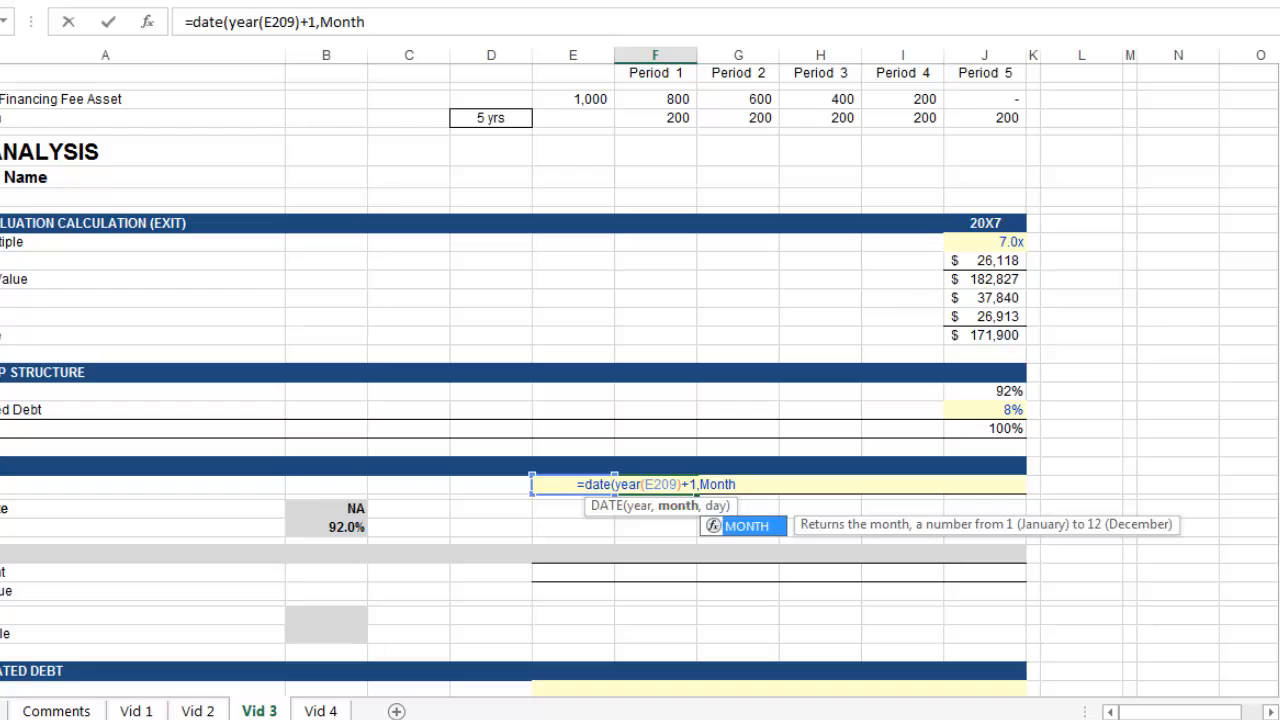
{"action": "type", "text": "(E209)"}
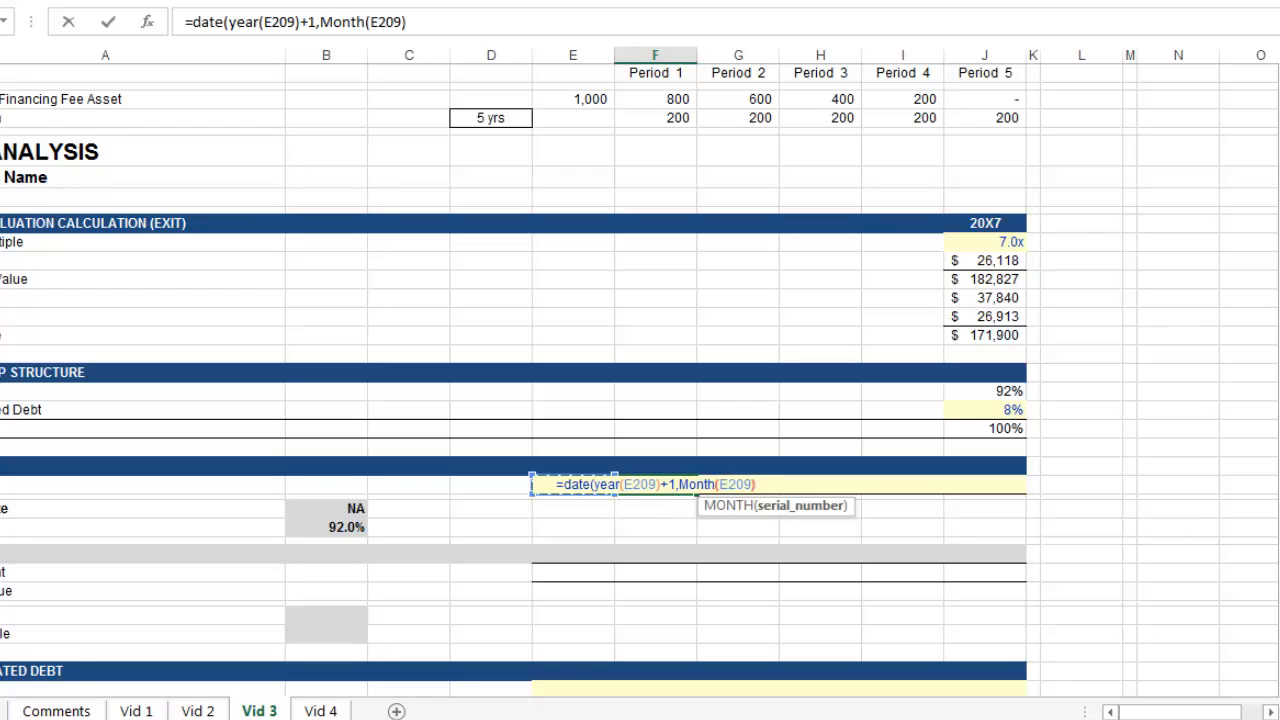
{"action": "type", "text": ",da"}
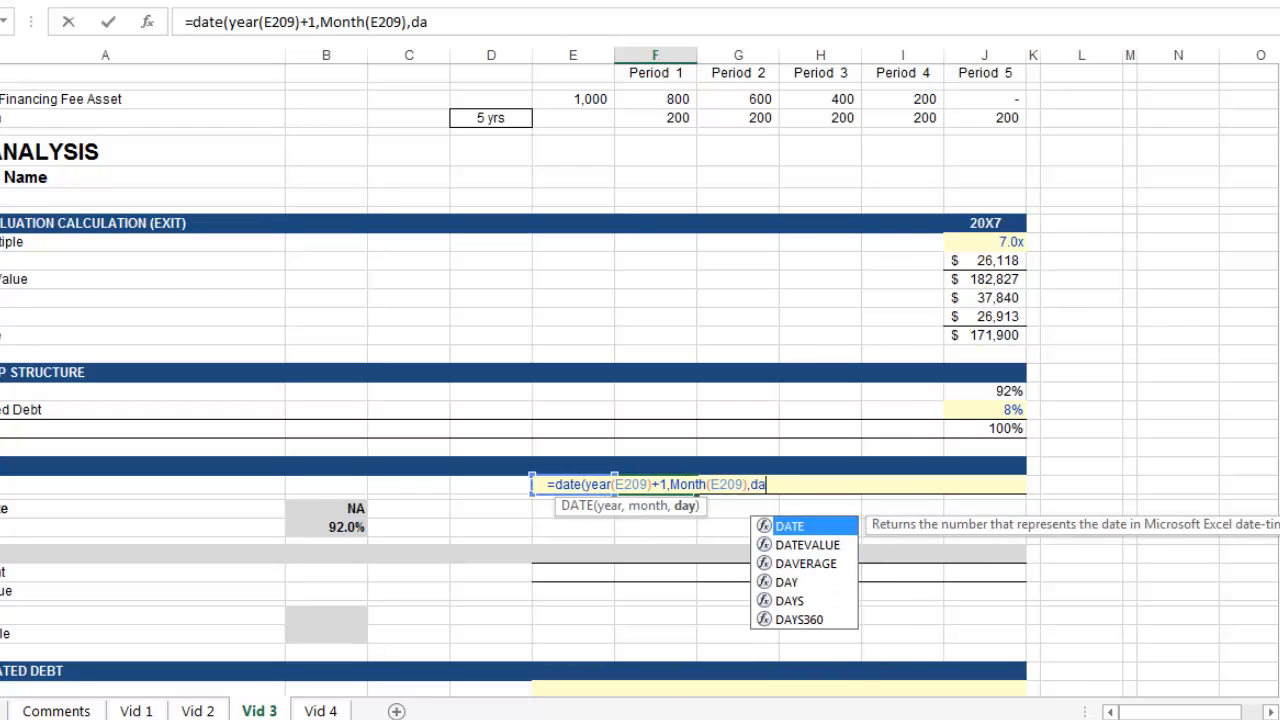
{"action": "type", "text": "y(E209"}
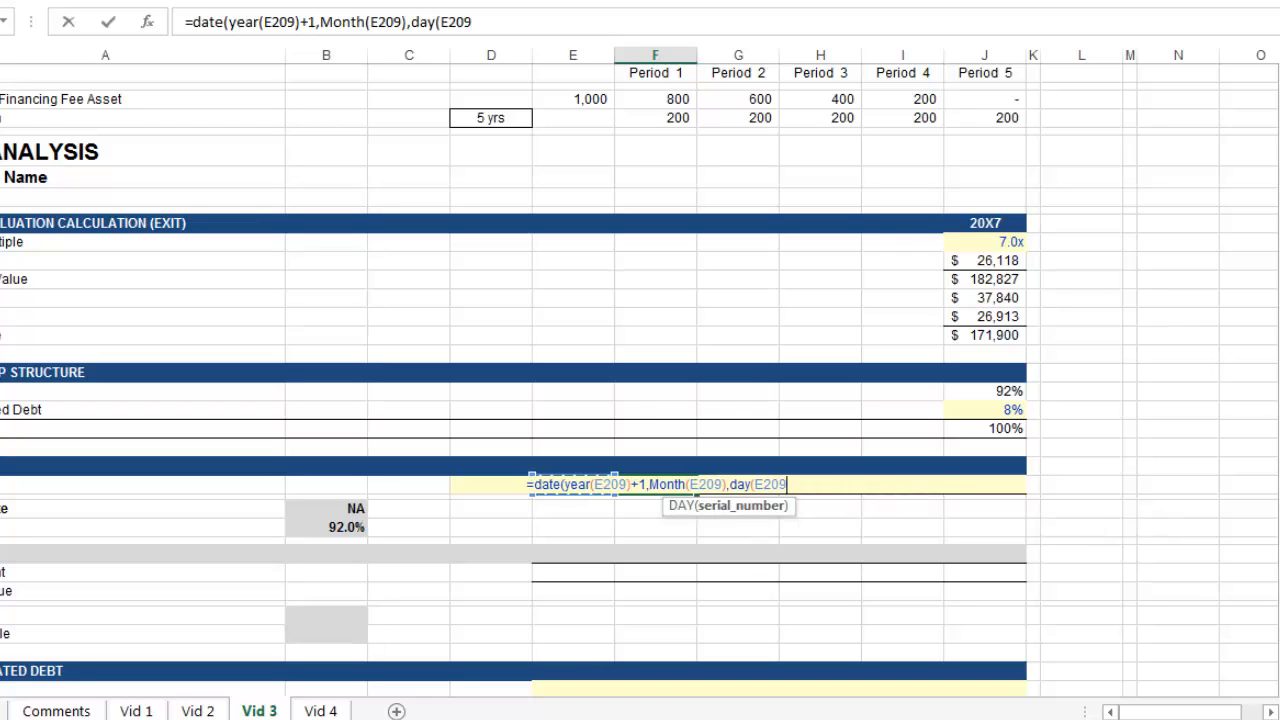
{"action": "type", "text": "))"}
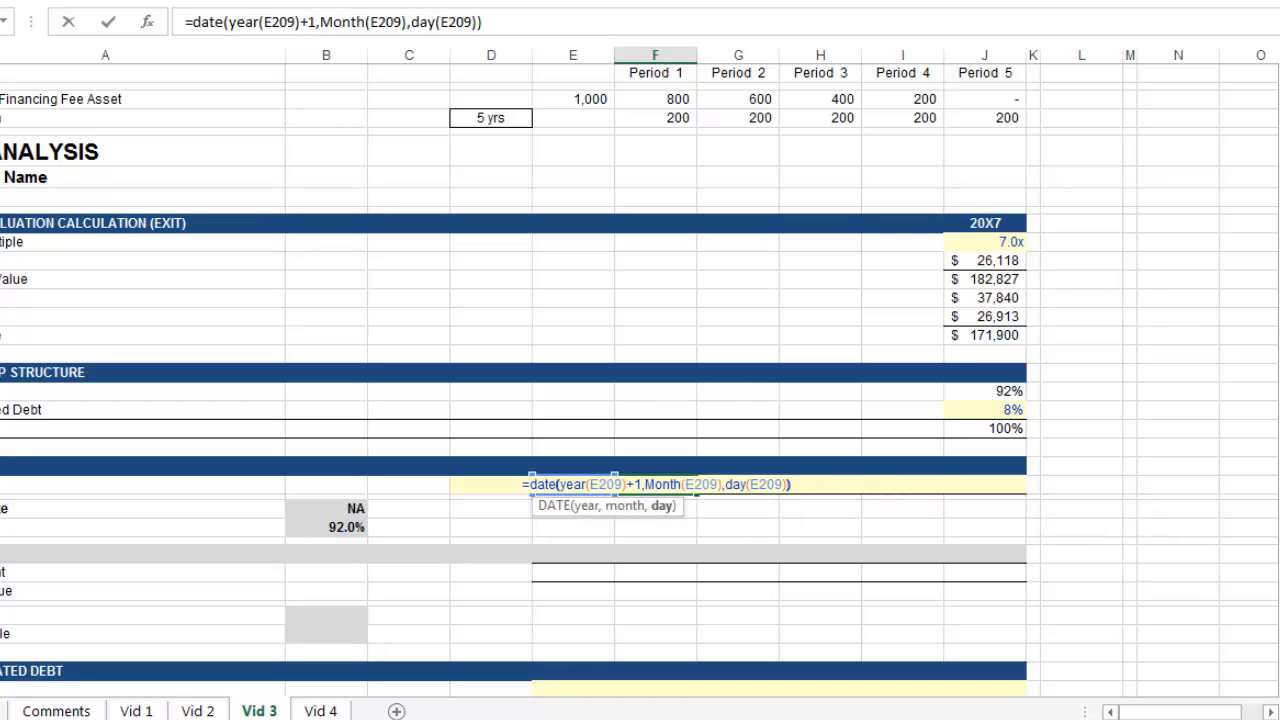
{"action": "key", "text": "Return"}
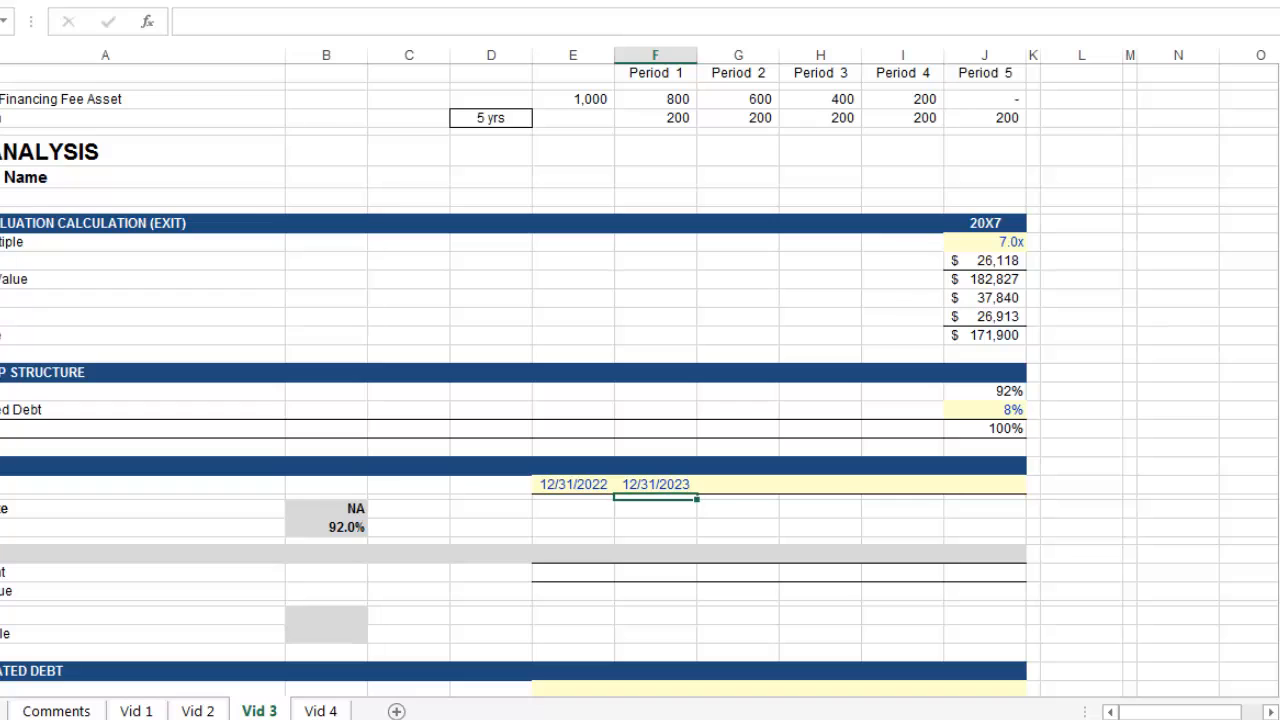
Copy the date formula from F209 across through J209
{"action": "key", "text": "Up"}
{"action": "key", "text": "shift+Right"}
{"action": "key", "text": "shift+Right"}
{"action": "key", "text": "shift+Right"}
{"action": "key", "text": "shift+Right"}
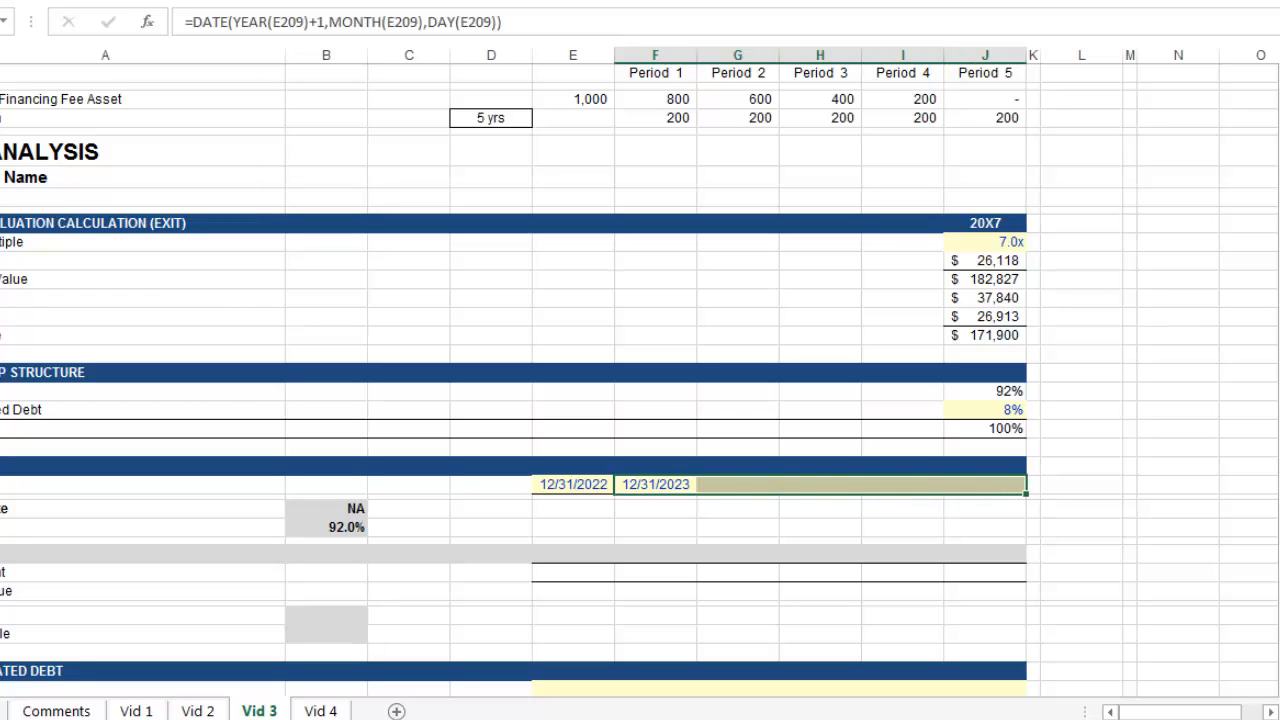
{"action": "key", "text": "ctrl+r"}
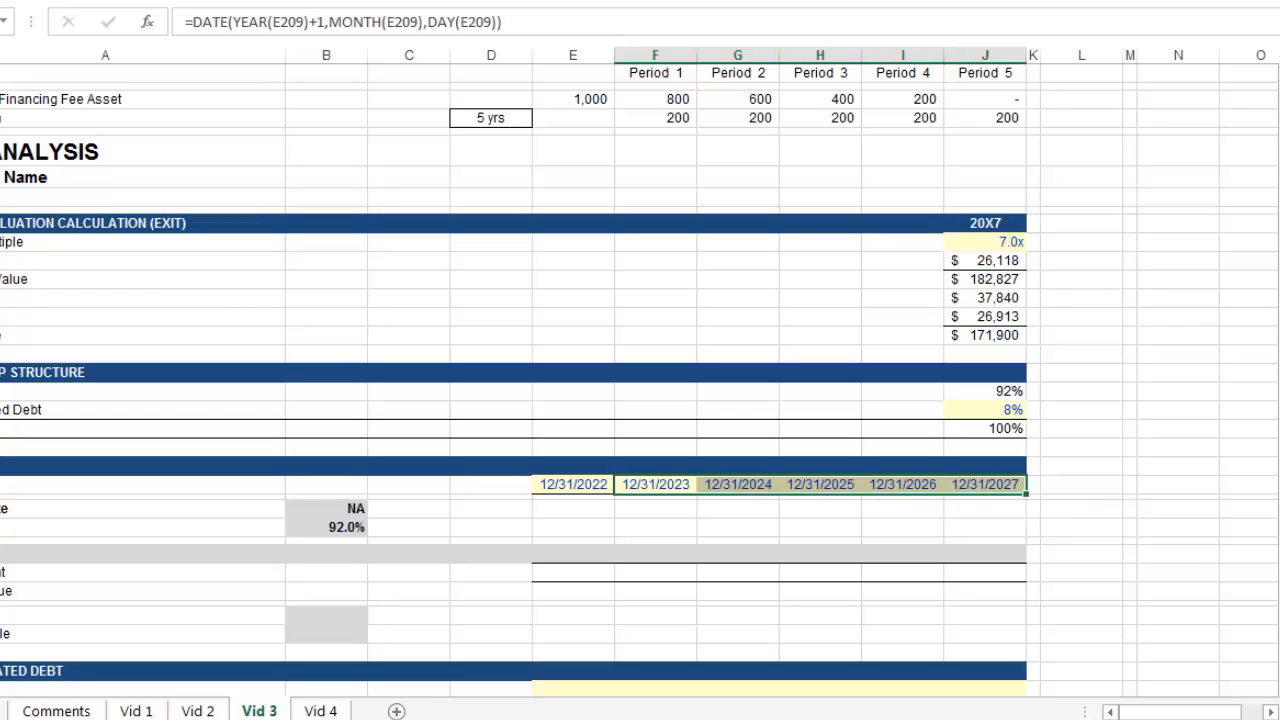
Remove the fill from the calculated dates in F209:J209 and set their font colour to Automatic
{"action": "key", "text": "alt+h"}
{"action": "key", "text": "h"}
{"action": "key", "text": "n"}
{"action": "key", "text": "alt+h"}
{"action": "key", "text": "f"}
{"action": "key", "text": "c"}
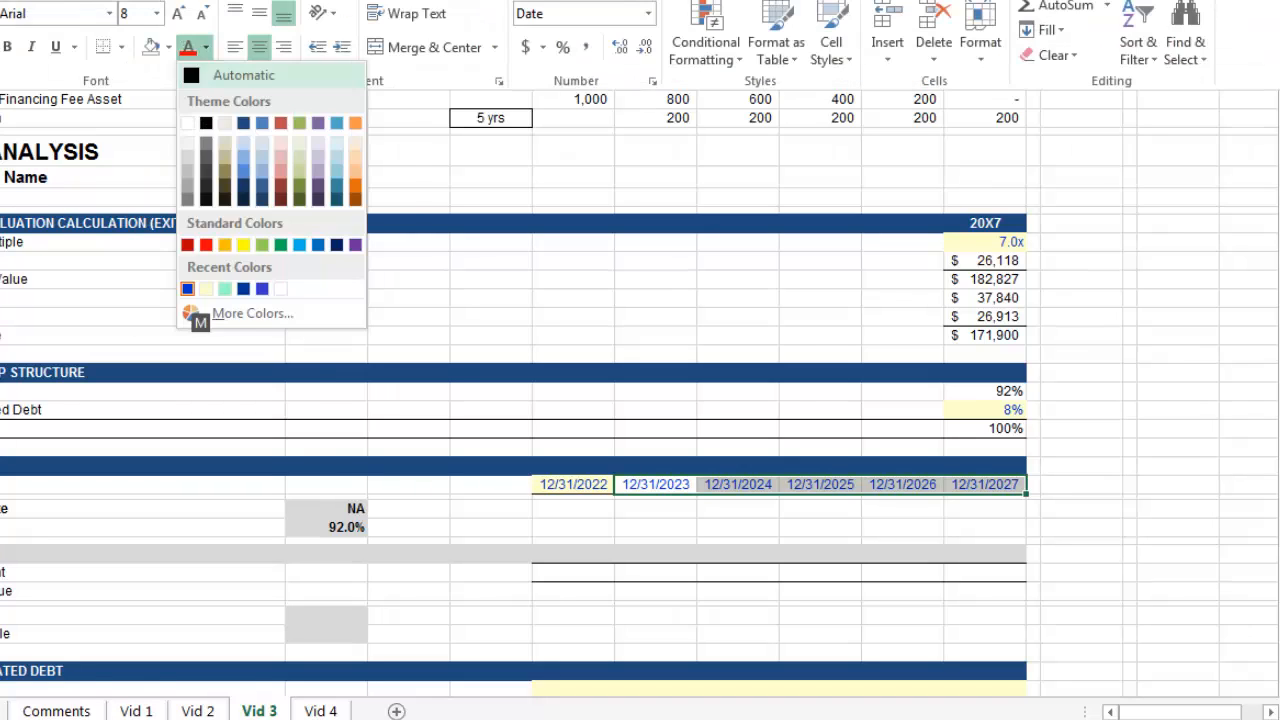
{"action": "key", "text": "Return"}
{"action": "key", "text": "alt+h"}
{"action": "key", "text": "f"}
{"action": "key", "text": "c"}
{"action": "key", "text": "Return"}
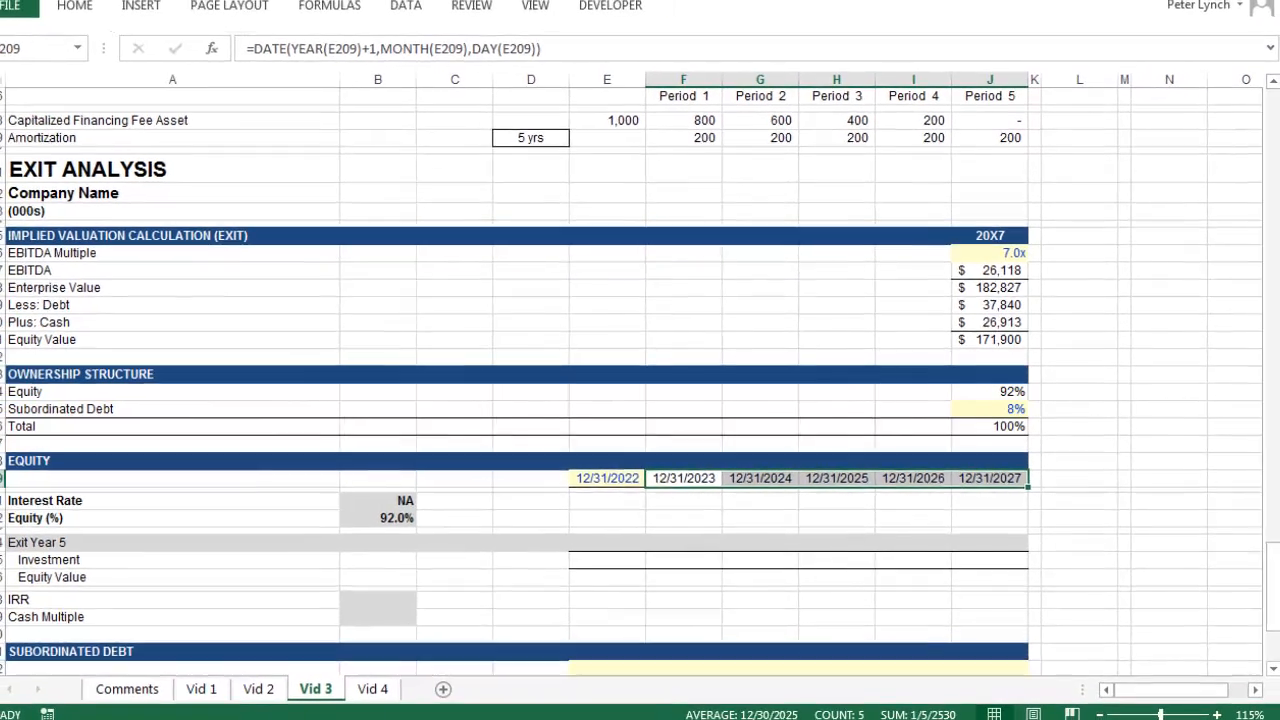
Enter the Exit Year 5 Investment in E215 as the negative of the Equity source in Sources & Uses, =-F8
{"action": "key", "text": "Left"}
{"action": "key", "text": "Down"}
{"action": "key", "text": "Down"}
{"action": "key", "text": "Down"}
{"action": "key", "text": "Down"}
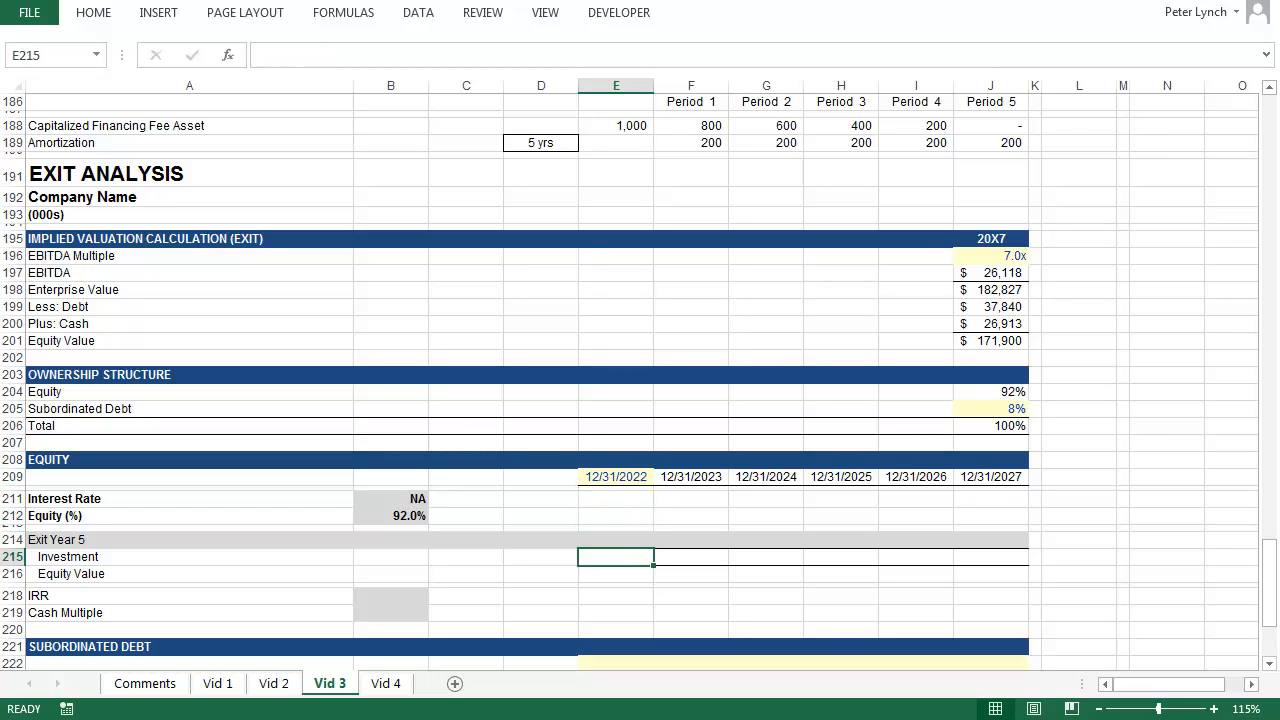
{"action": "type", "text": "=-"}
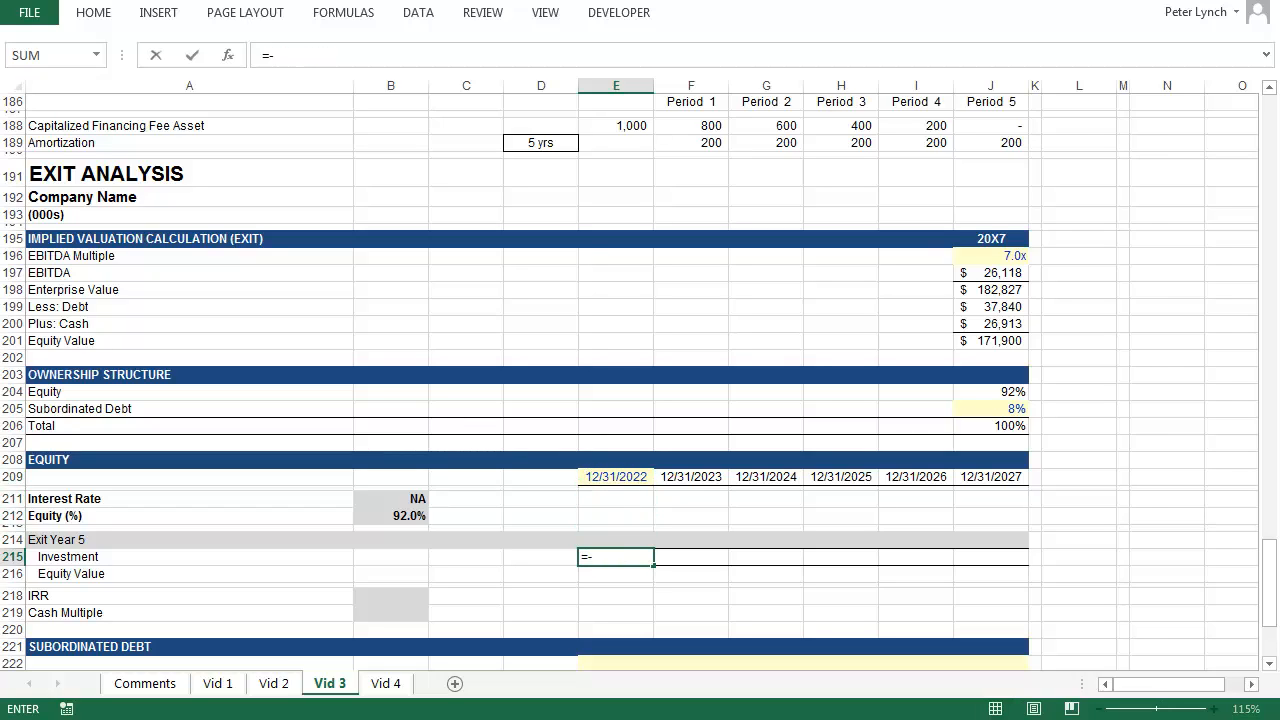
{"action": "key", "text": "ctrl+Up"}
{"action": "key", "text": "ctrl+Up"}
{"action": "key", "text": "ctrl+Up"}
{"action": "key", "text": "ctrl+Up"}
{"action": "key", "text": "ctrl+Up"}
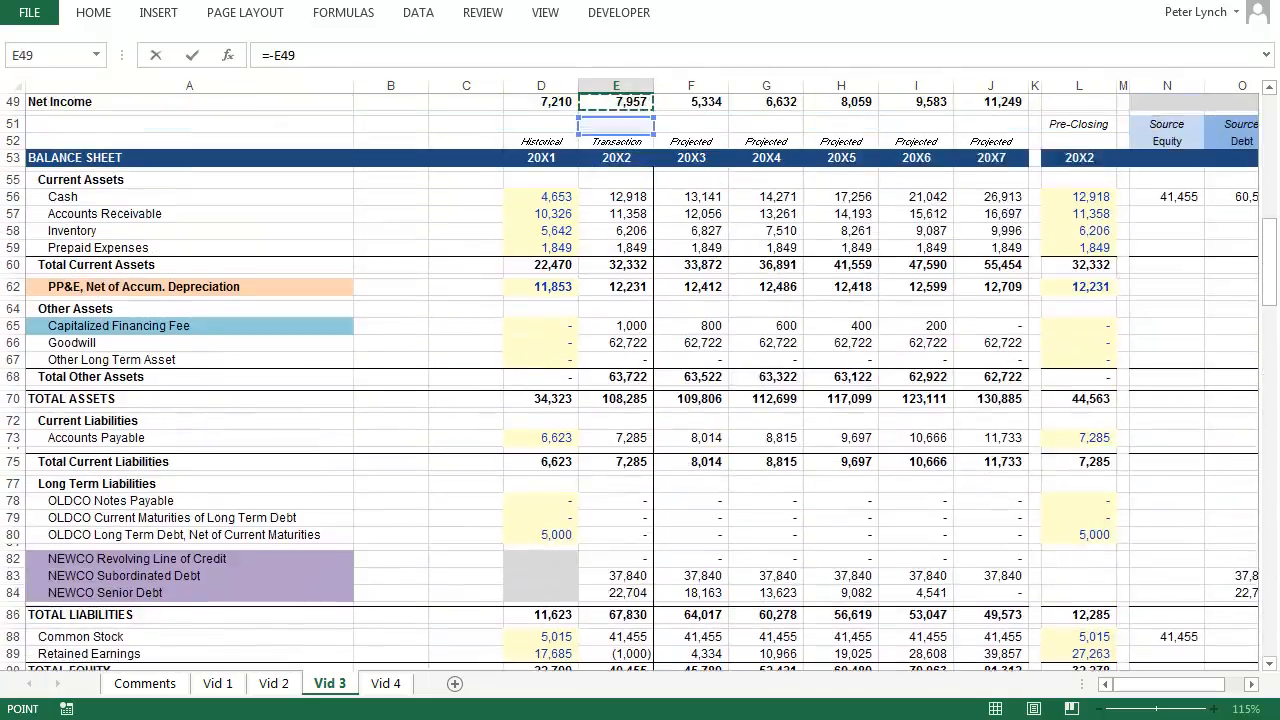
{"action": "key", "text": "ctrl+Up"}
{"action": "key", "text": "ctrl+Up"}
{"action": "key", "text": "Right"}
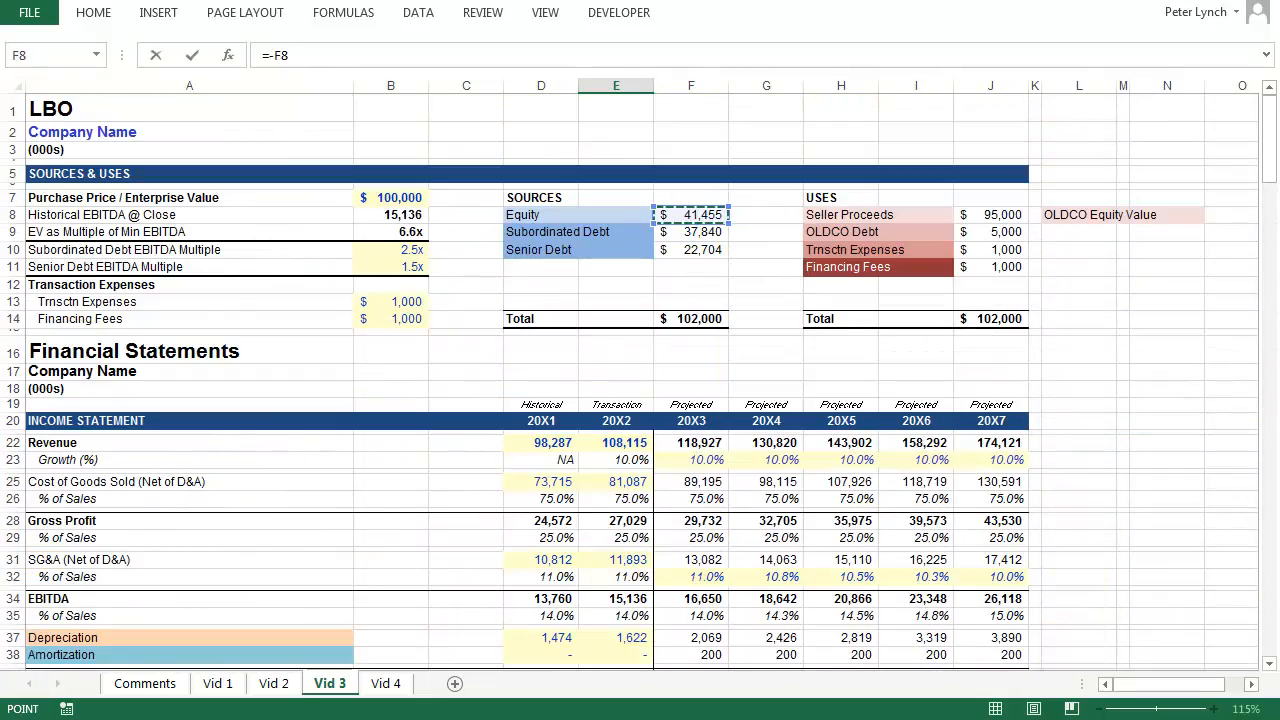
{"action": "key", "text": "Return"}
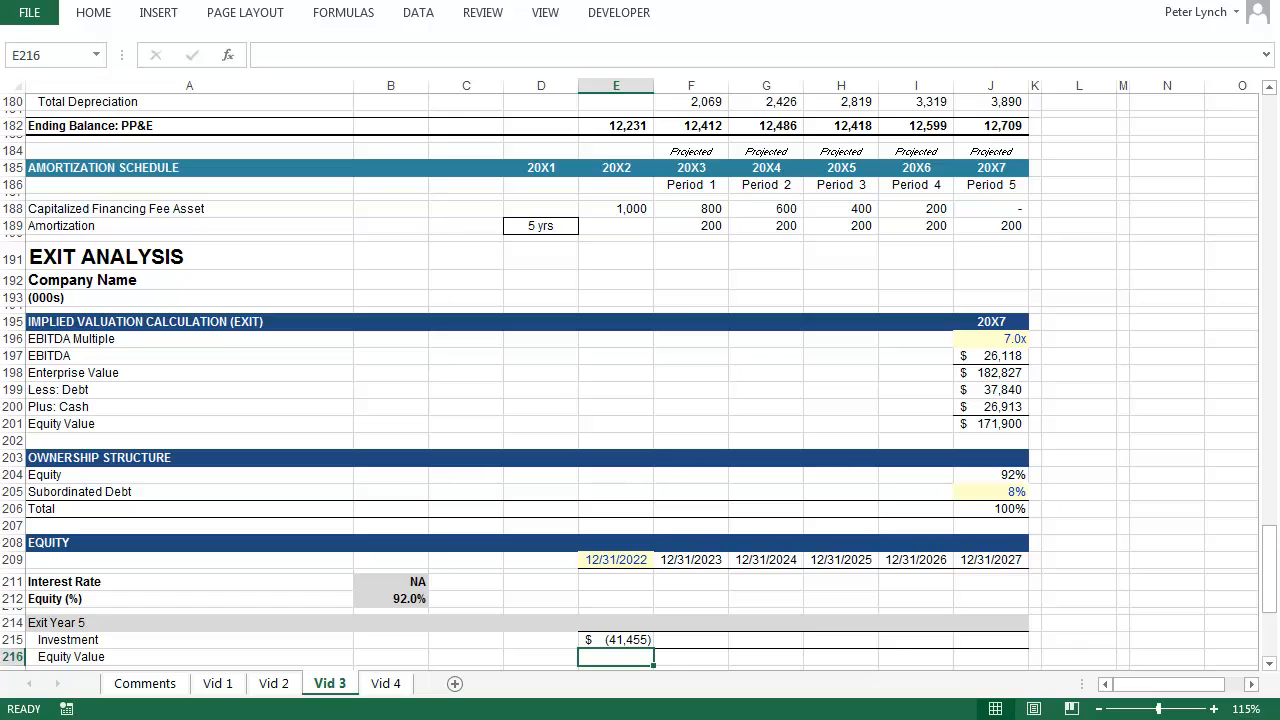
Calculate the Exit Year 5 Equity Value in J216 by multiplying the Equity ownership percentage in J204 by the implied exit Equity Value in J201
{"action": "key", "text": "Right"}
{"action": "key", "text": "Right"}
{"action": "key", "text": "Right"}
{"action": "key", "text": "Right"}
{"action": "key", "text": "Right"}
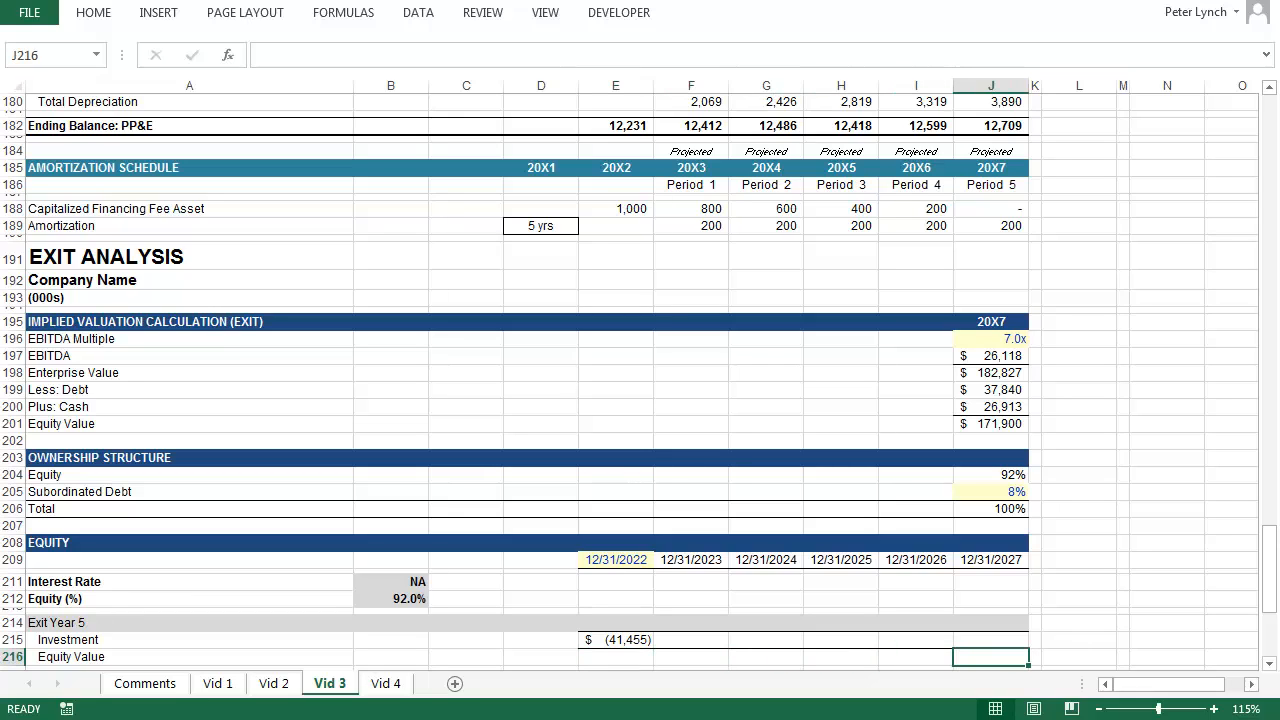
{"action": "type", "text": "="}
{"action": "key", "text": "Up"}
{"action": "key", "text": "Up"}
{"action": "key", "text": "Up"}
{"action": "key", "text": "Up"}
{"action": "key", "text": "Up"}
{"action": "key", "text": "Up"}
{"action": "key", "text": "Up"}
{"action": "key", "text": "Up"}
{"action": "key", "text": "Up"}
{"action": "key", "text": "Up"}
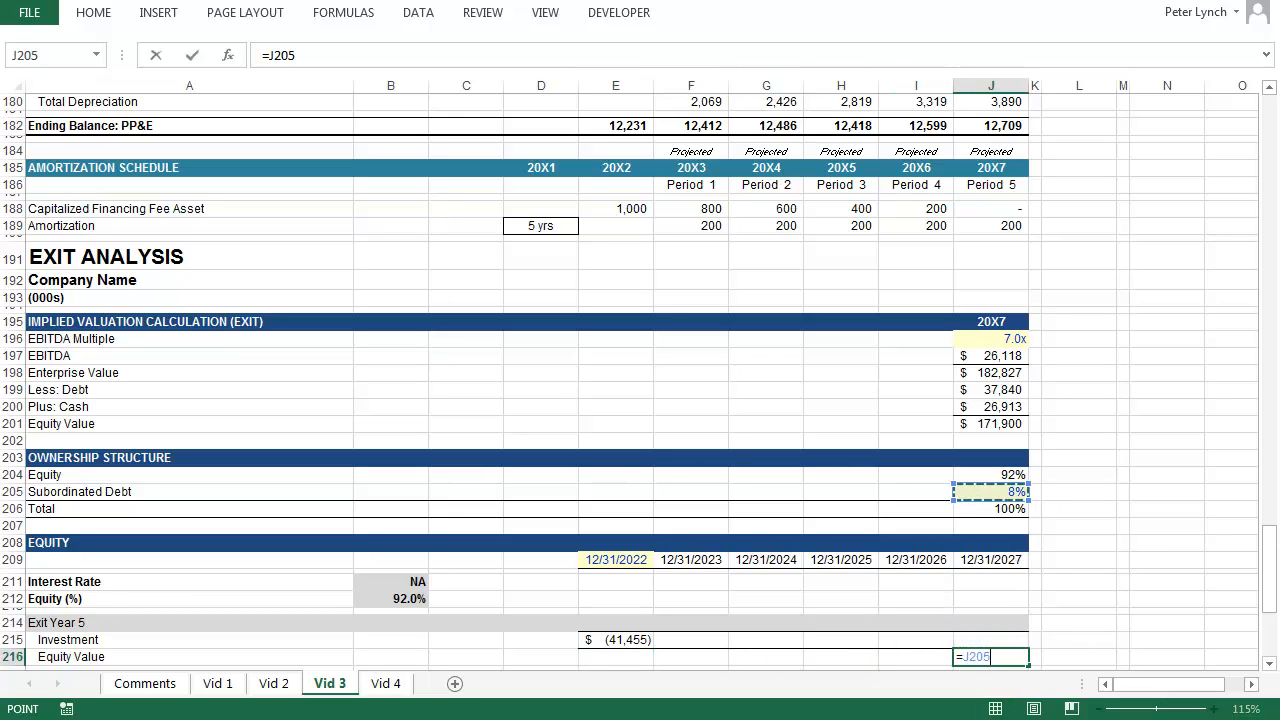
{"action": "type", "text": "*"}
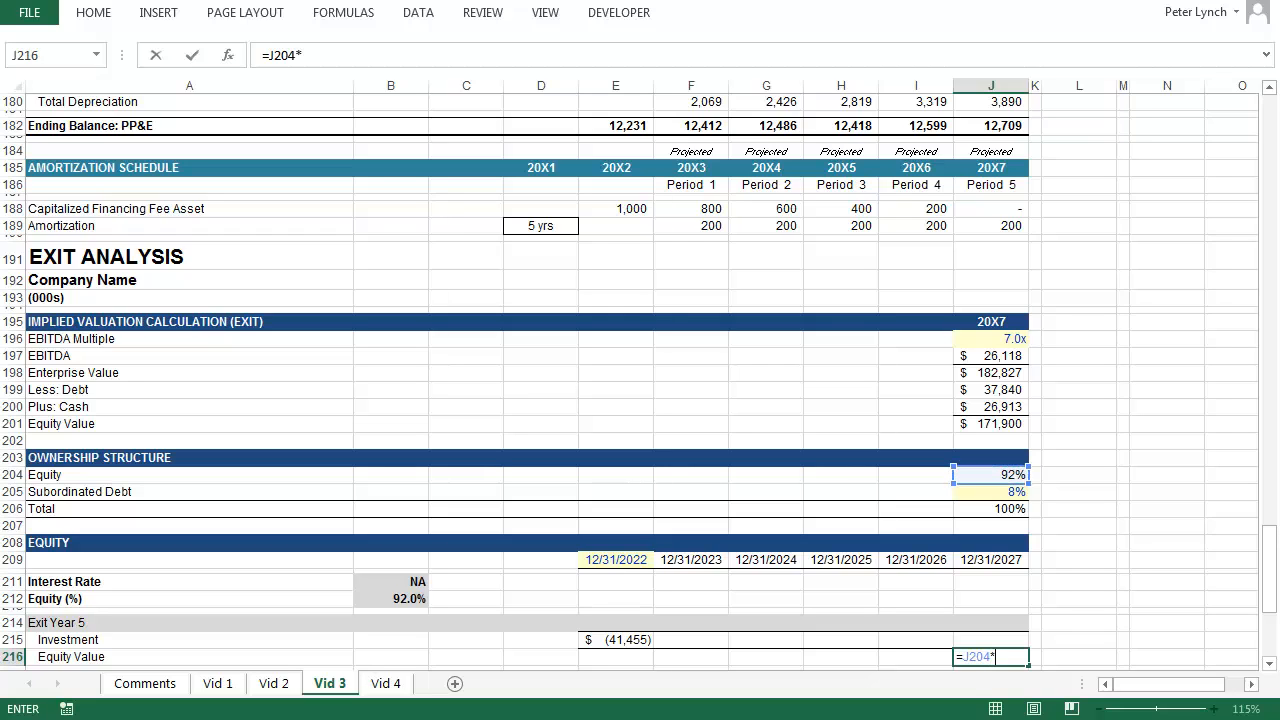
{"action": "key", "text": "Up"}
{"action": "key", "text": "Up"}
{"action": "key", "text": "Up"}
{"action": "key", "text": "Up"}
{"action": "key", "text": "Up"}
{"action": "key", "text": "Up"}
{"action": "key", "text": "Up"}
{"action": "key", "text": "Up"}
{"action": "key", "text": "Up"}
{"action": "key", "text": "Up"}
{"action": "key", "text": "Up"}
{"action": "key", "text": "Up"}
{"action": "key", "text": "Up"}
{"action": "key", "text": "Up"}
{"action": "key", "text": "Up"}
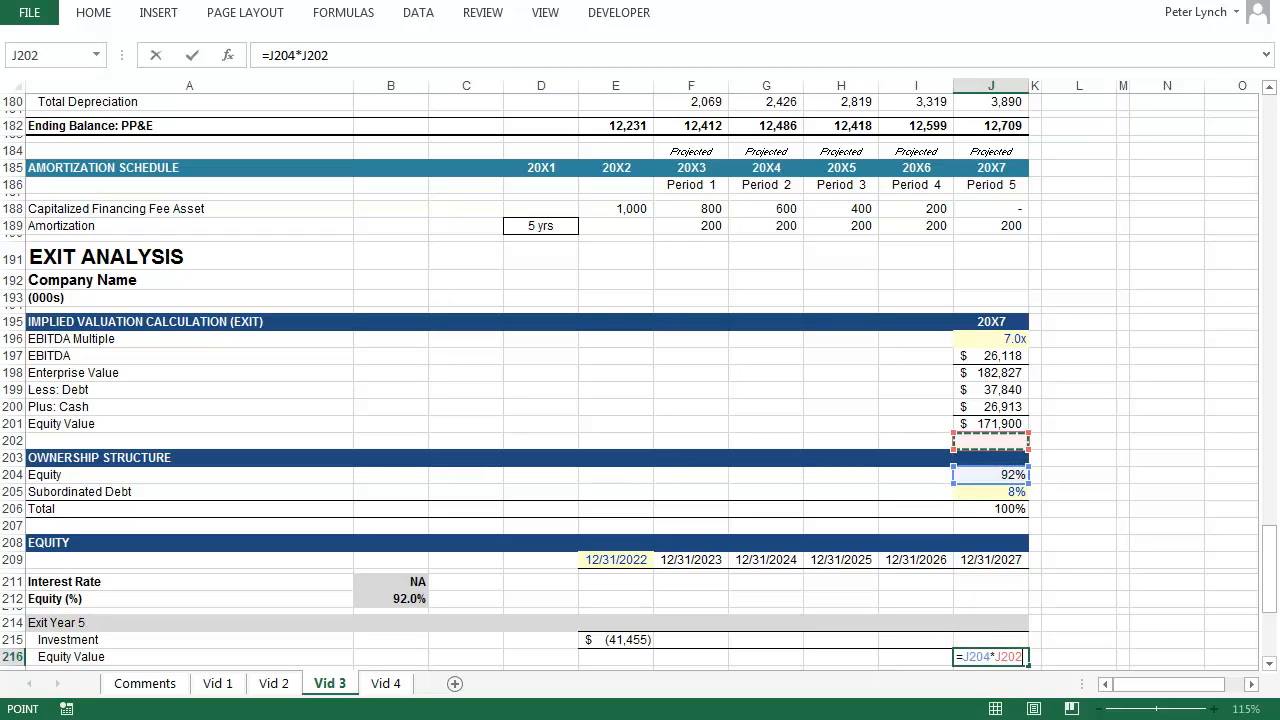
{"action": "key", "text": "Return"}
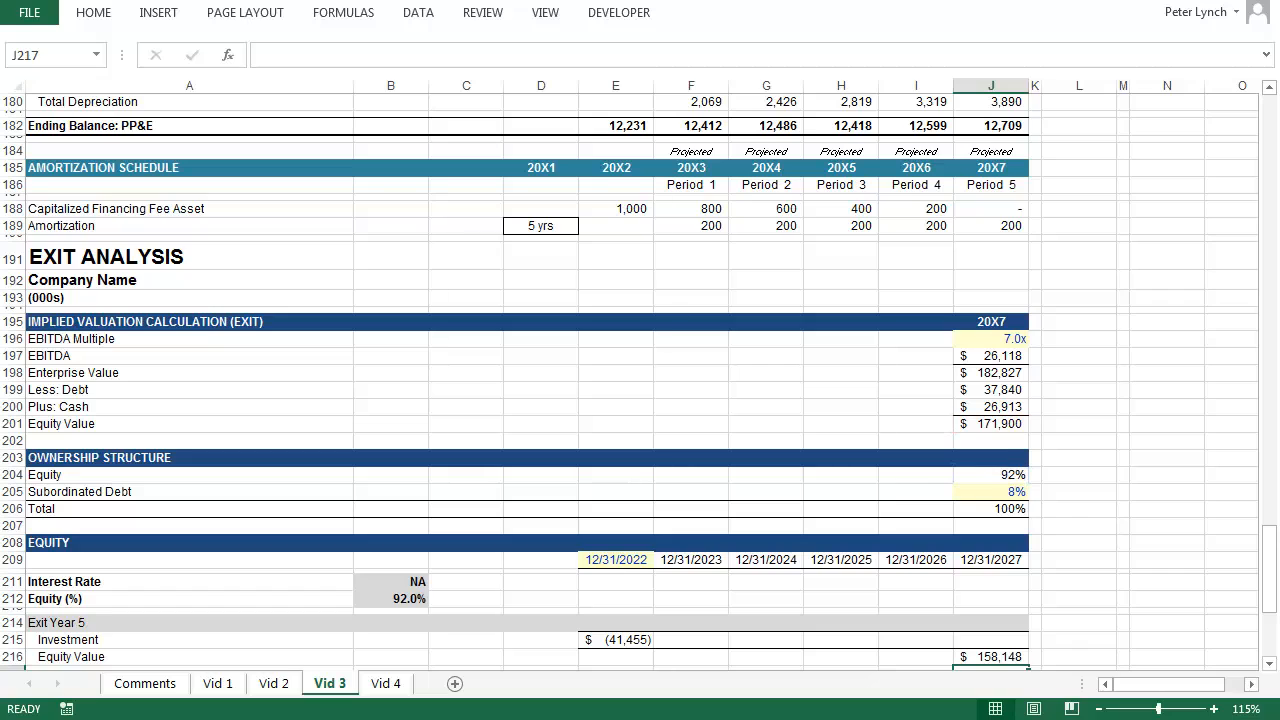
Link the final-year Investment cash flow in J215 to the Equity Value below it with =J216
{"action": "key", "text": "Up"}
{"action": "key", "text": "Up"}
{"action": "type", "text": "="}
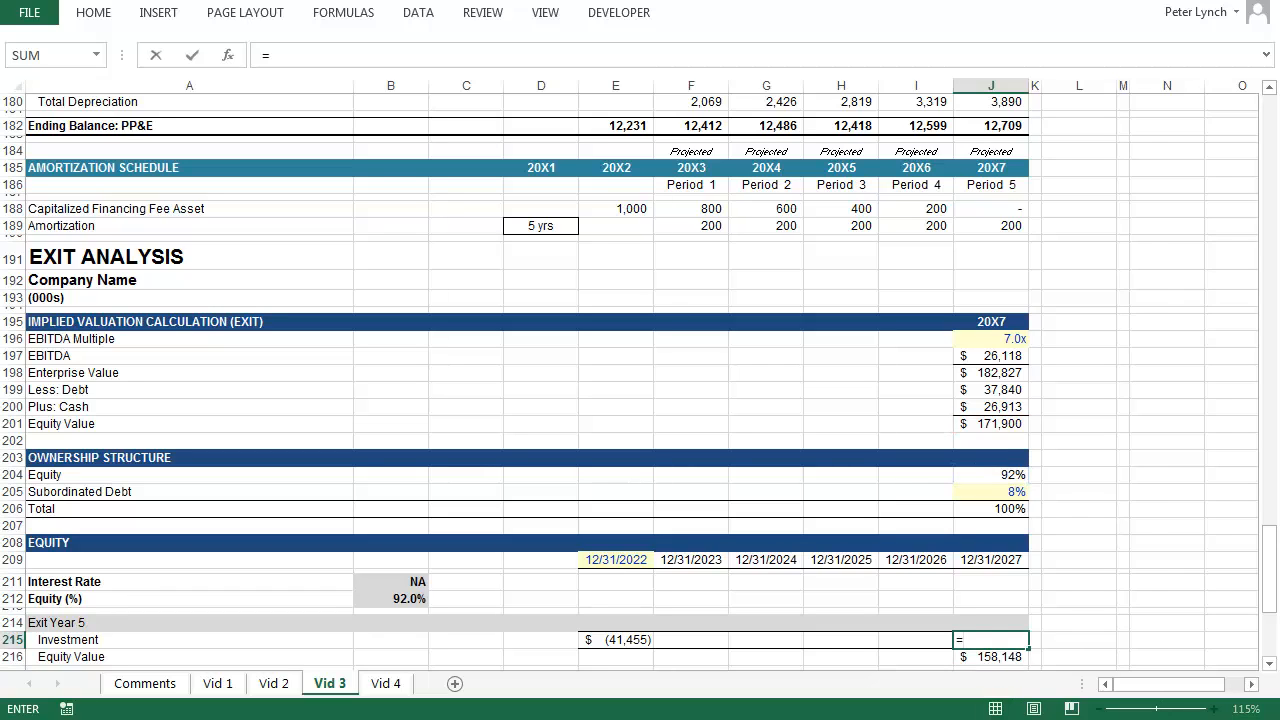
{"action": "key", "text": "Down"}
{"action": "key", "text": "Return"}
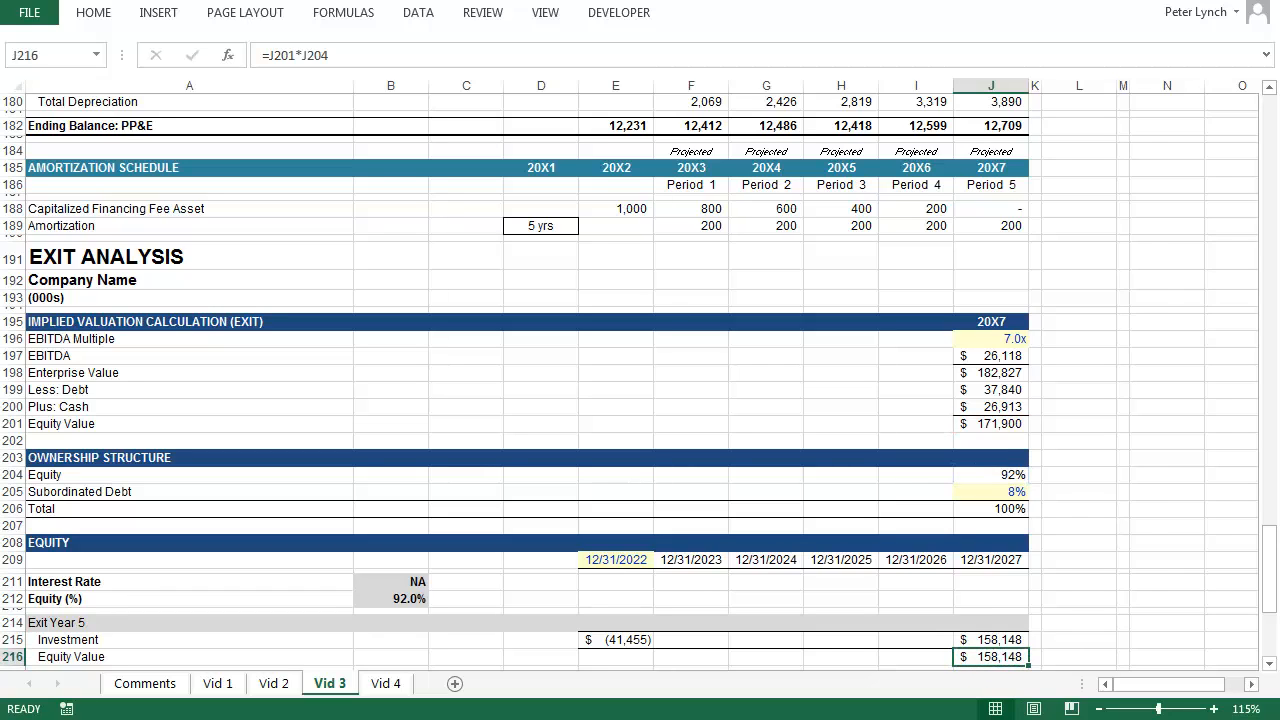
Calculate the equity IRR in B218 from the Investment cash flows and their dates with =XIRR(E215:J215,E209:J209)
{"action": "key", "text": "Down"}
{"action": "key", "text": "Down"}
{"action": "key", "text": "Down"}
{"action": "key", "text": "Down"}
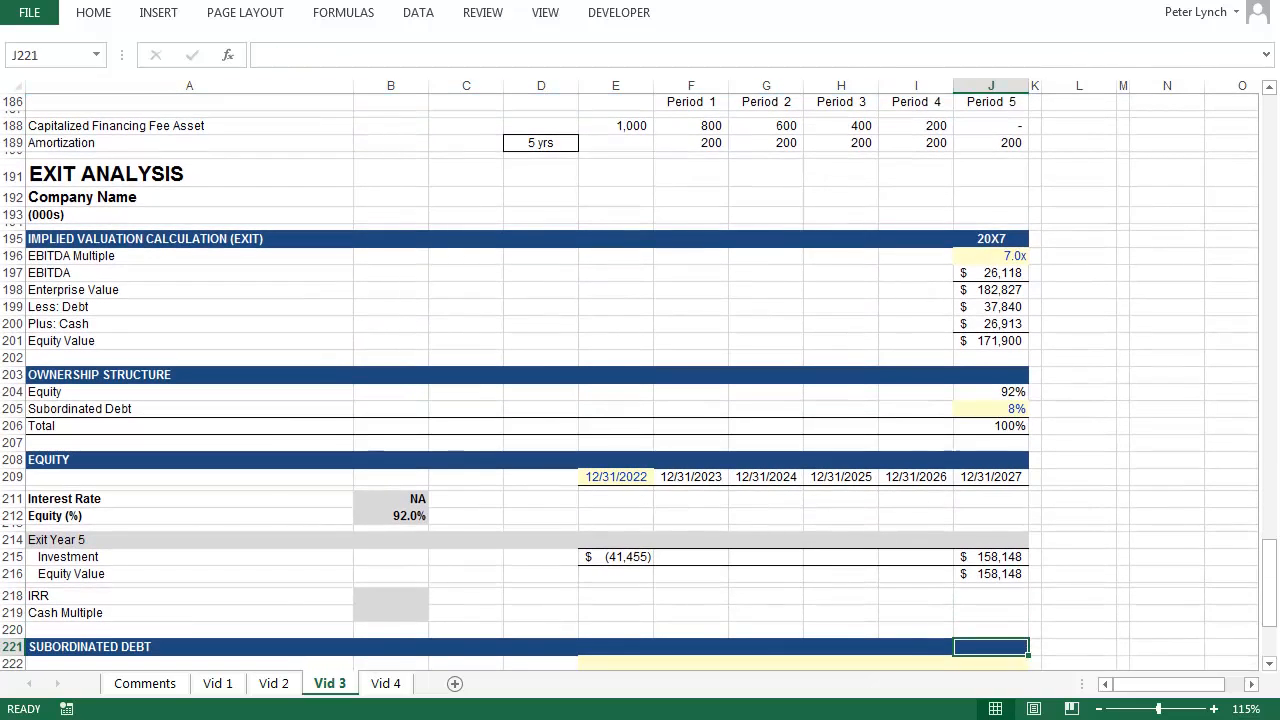
{"action": "key", "text": "Left"}
{"action": "key", "text": "Left"}
{"action": "key", "text": "Left"}
{"action": "key", "text": "Left"}
{"action": "key", "text": "Left"}
{"action": "key", "text": "Left"}
{"action": "key", "text": "Left"}
{"action": "key", "text": "Left"}
{"action": "key", "text": "Up"}
{"action": "key", "text": "Up"}
{"action": "key", "text": "Up"}
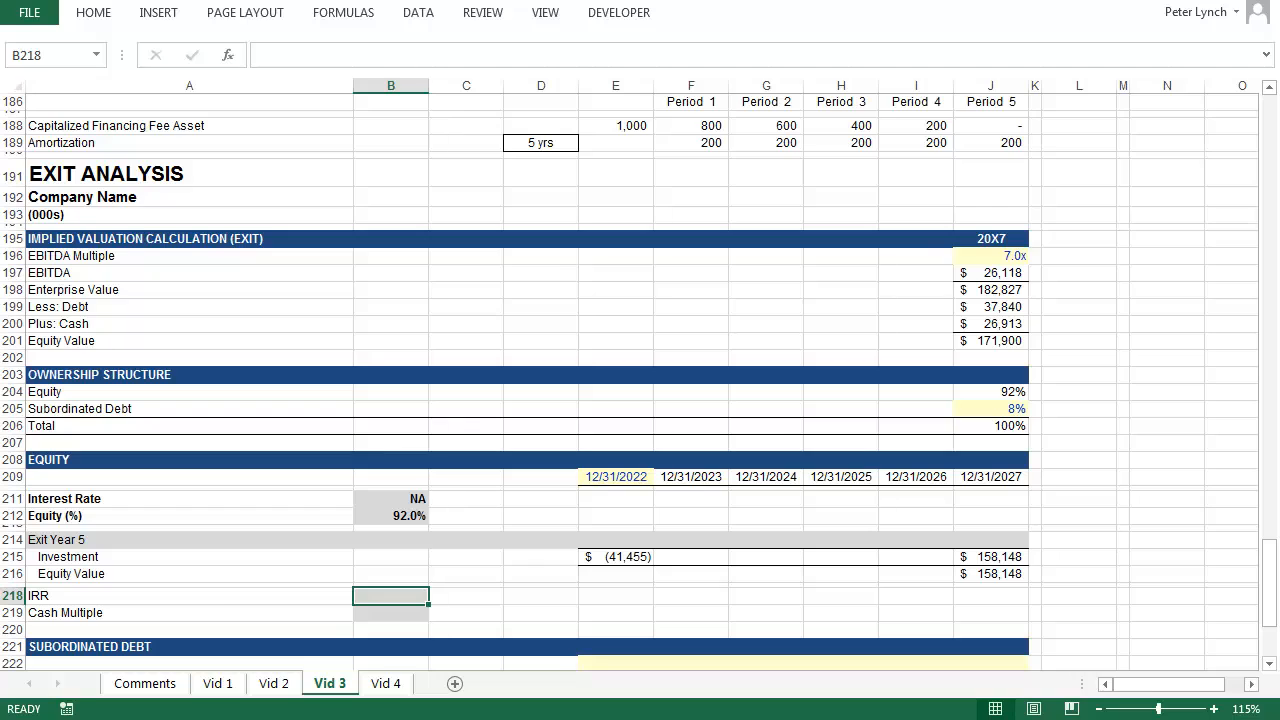
{"action": "type", "text": "=xirr("}
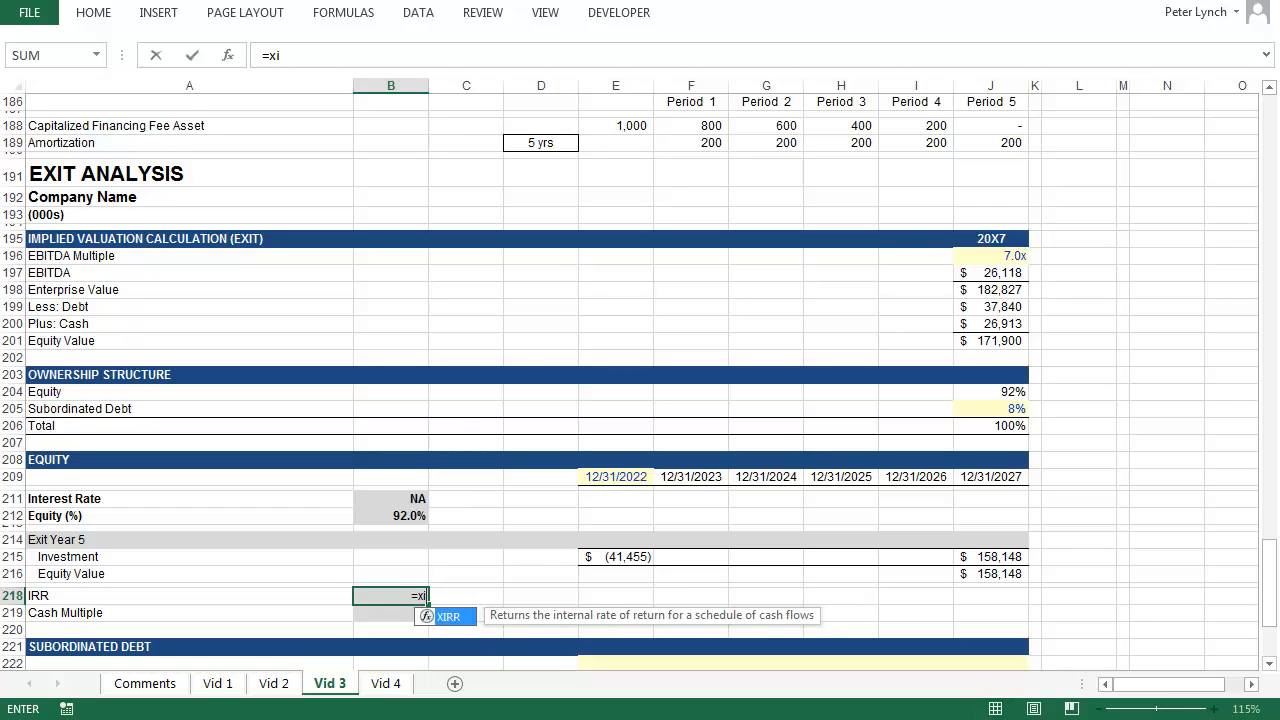
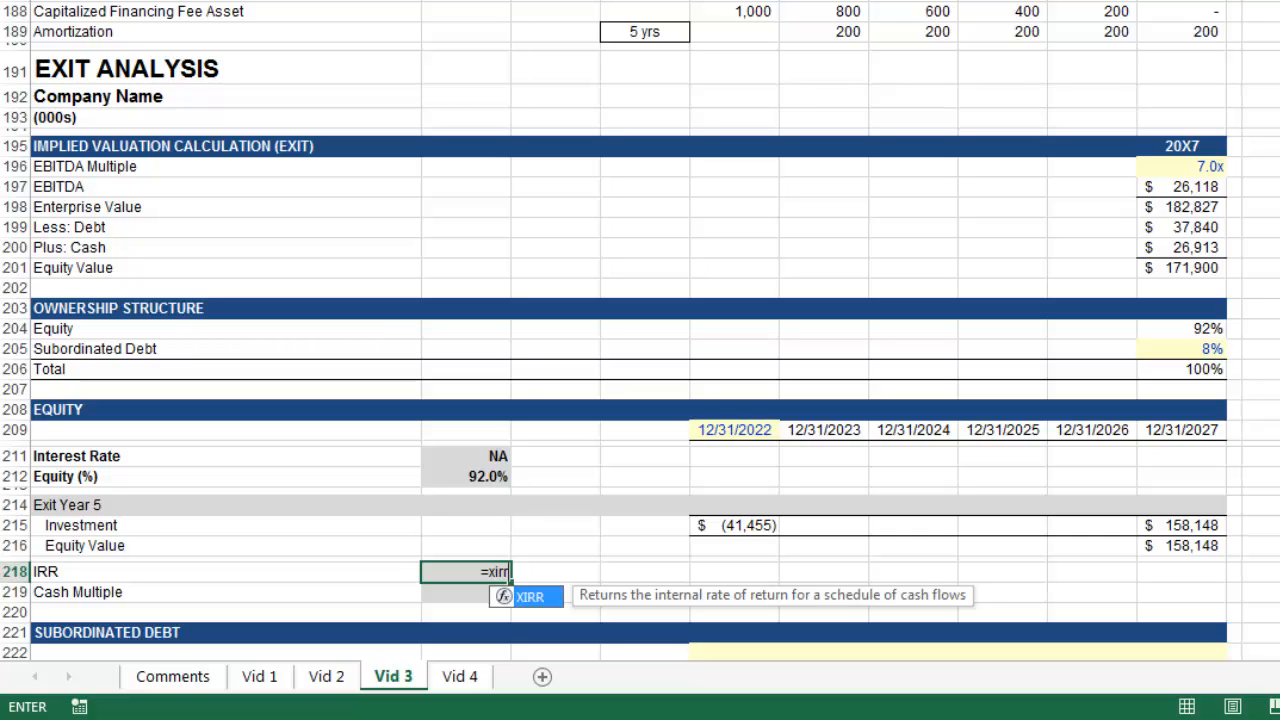
{"action": "type", "text": "("}
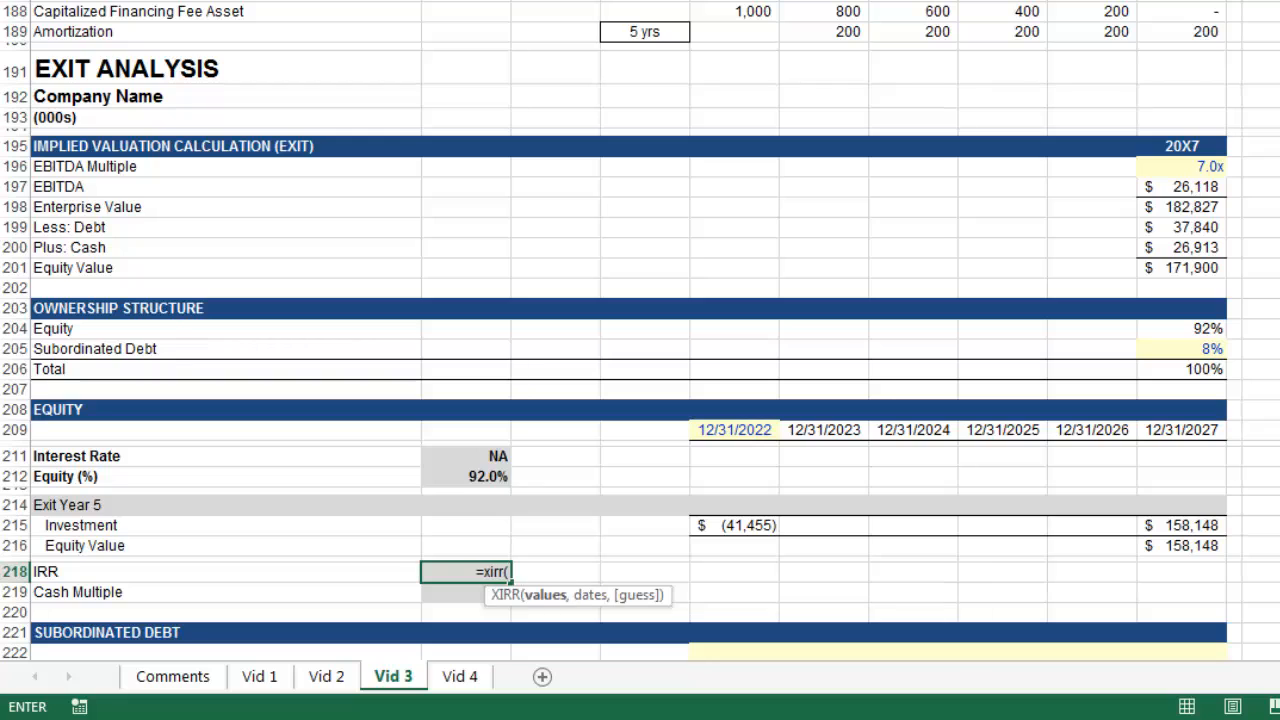
{"action": "key", "text": "Up"}
{"action": "key", "text": "Up"}
{"action": "key", "text": "Up"}
{"action": "key", "text": "Right"}
{"action": "key", "text": "Right"}
{"action": "key", "text": "Right"}
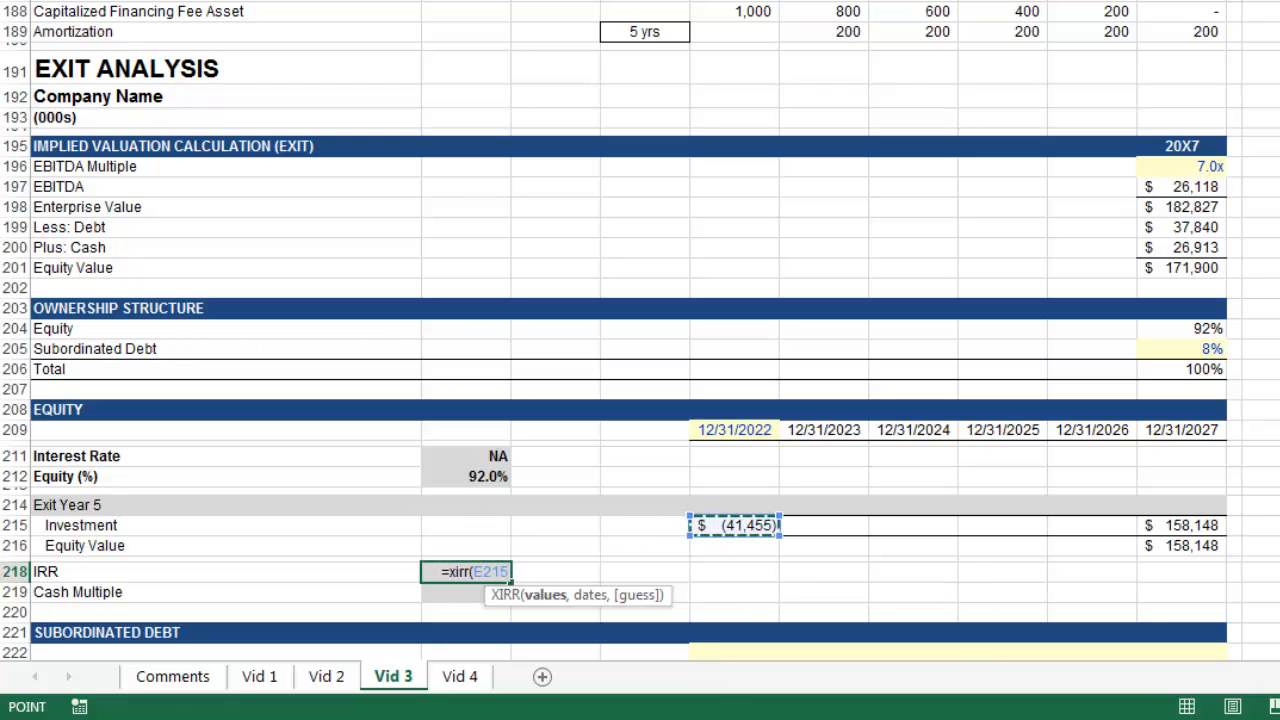
{"action": "key", "text": "ctrl+shift+Right"}
{"action": "type", "text": ","}
{"action": "key", "text": "Up"}
{"action": "key", "text": "Up"}
{"action": "key", "text": "Up"}
{"action": "key", "text": "Up"}
{"action": "key", "text": "Up"}
{"action": "key", "text": "Up"}
{"action": "key", "text": "Up"}
{"action": "key", "text": "Up"}
{"action": "key", "text": "Up"}
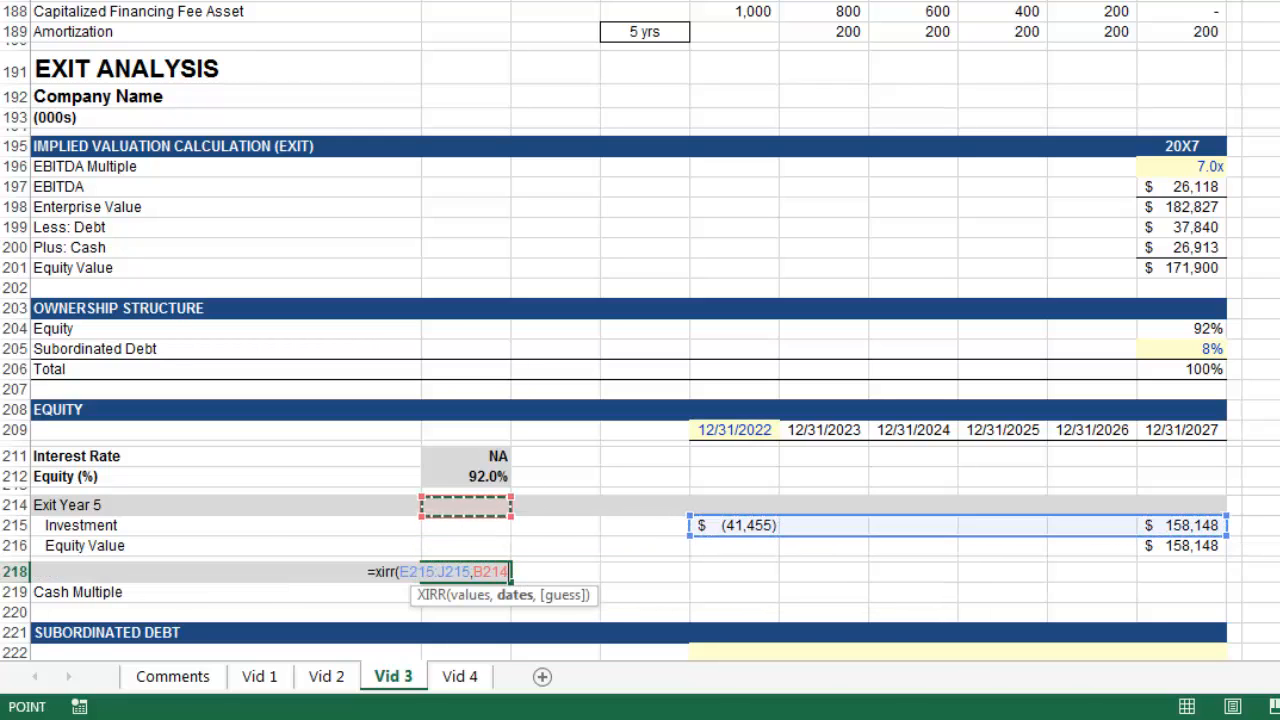
{"action": "key", "text": "Right"}
{"action": "key", "text": "Right"}
{"action": "key", "text": "Right"}
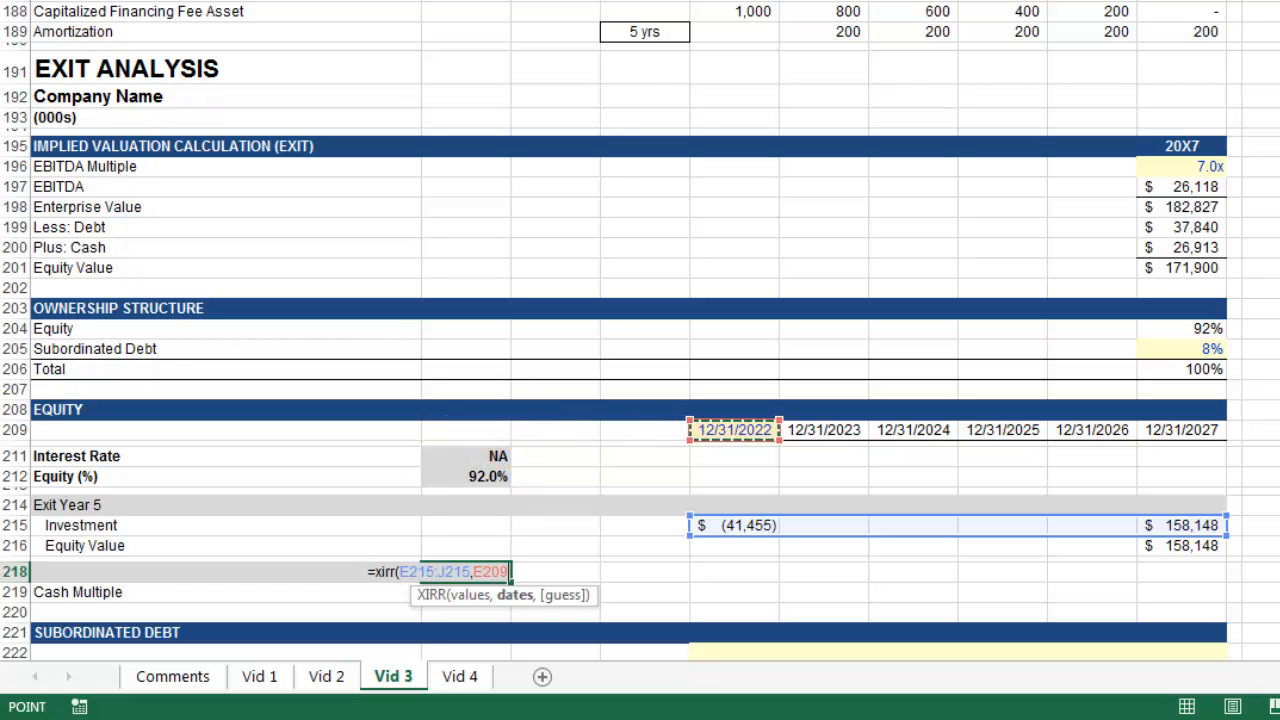
{"action": "key", "text": "ctrl+shift+Right"}
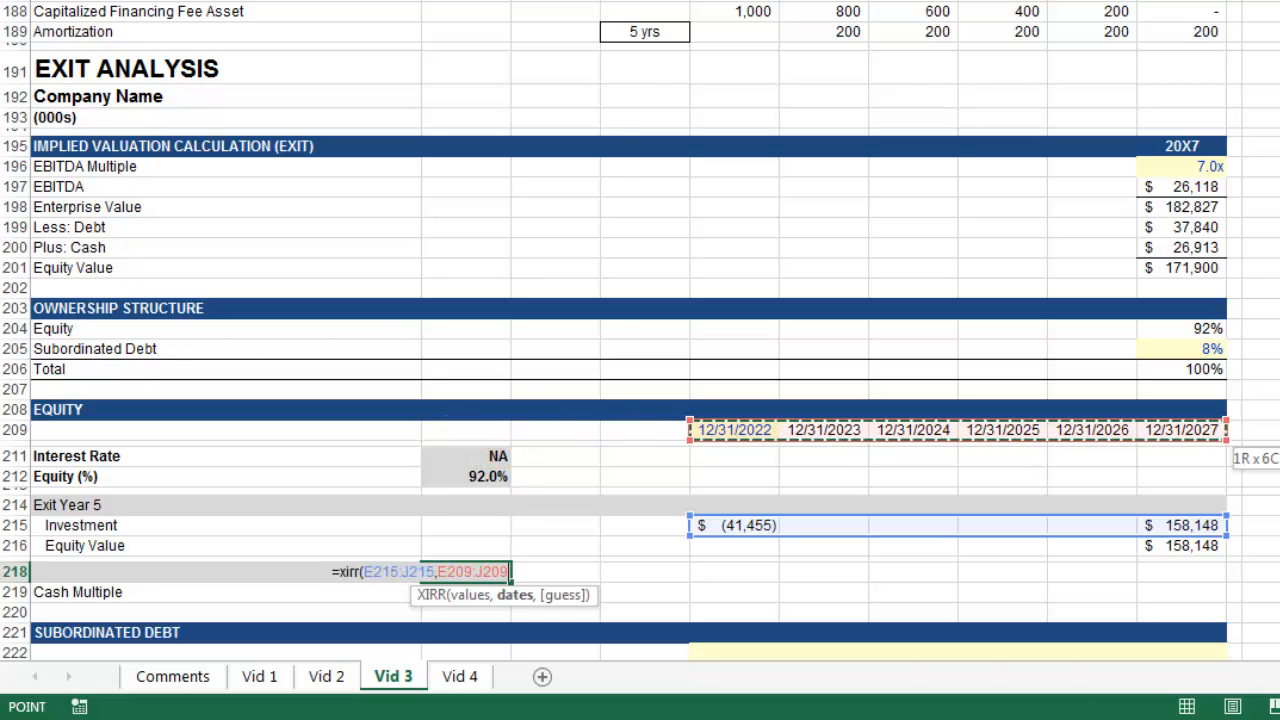
{"action": "type", "text": ")"}
{"action": "key", "text": "ctrl+Return"}
{"action": "key", "text": "Down"}
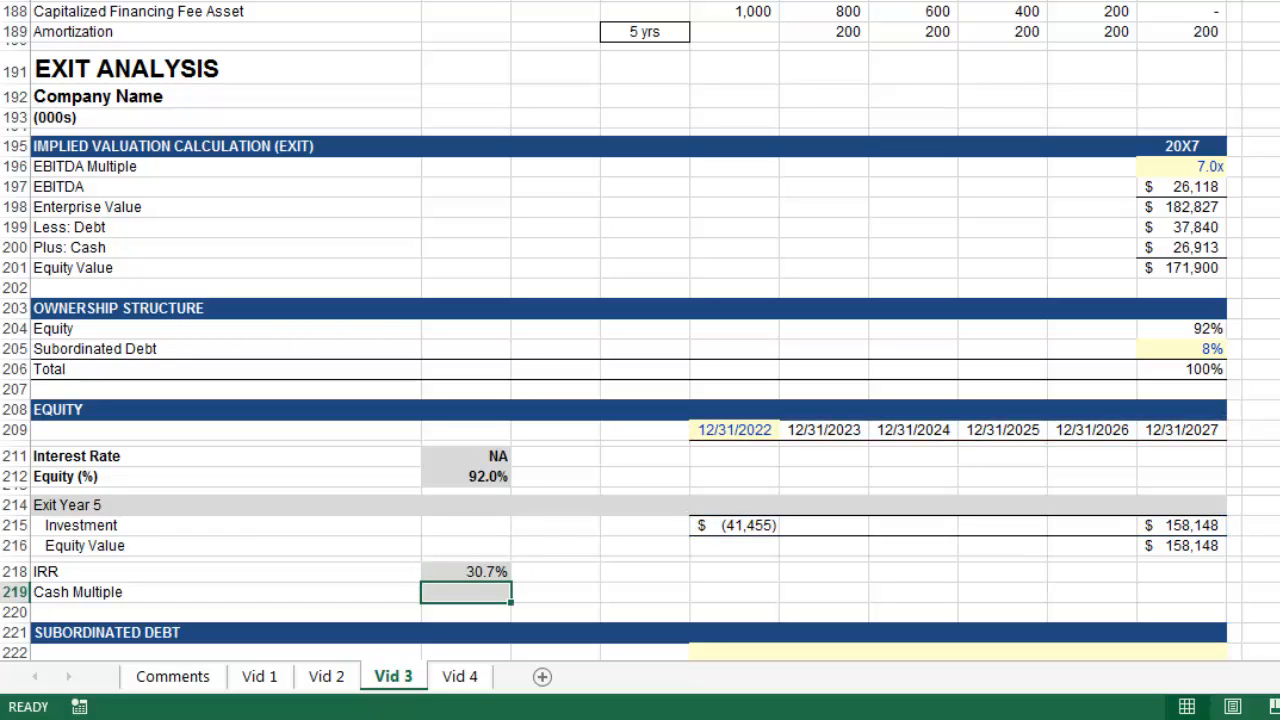
Calculate the equity Cash Multiple in B219 as exit proceeds over the initial investment, =J215/-E215
{"action": "type", "text": "="}
{"action": "key", "text": "Right"}
{"action": "key", "text": "Right"}
{"action": "key", "text": "Right"}
{"action": "key", "text": "Right"}
{"action": "key", "text": "Right"}
{"action": "key", "text": "Right"}
{"action": "key", "text": "Right"}
{"action": "key", "text": "Right"}
{"action": "key", "text": "Up"}
{"action": "key", "text": "Up"}
{"action": "key", "text": "Up"}
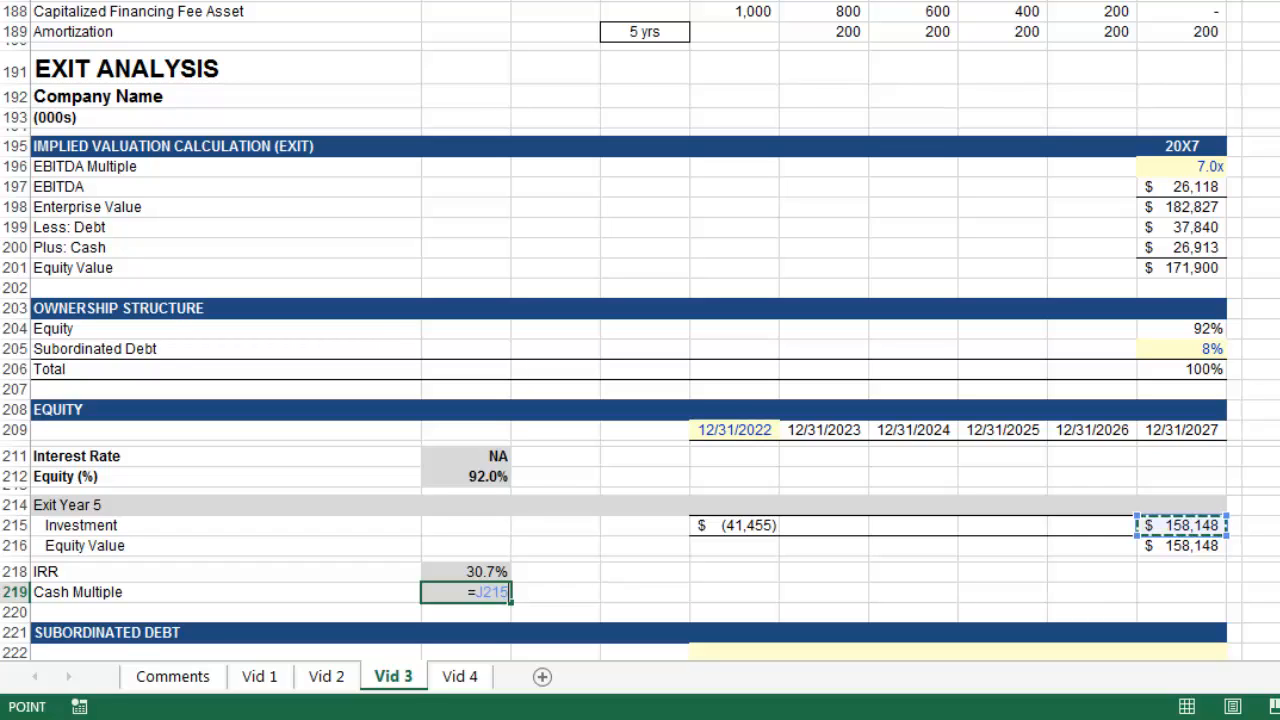
{"action": "type", "text": "/"}
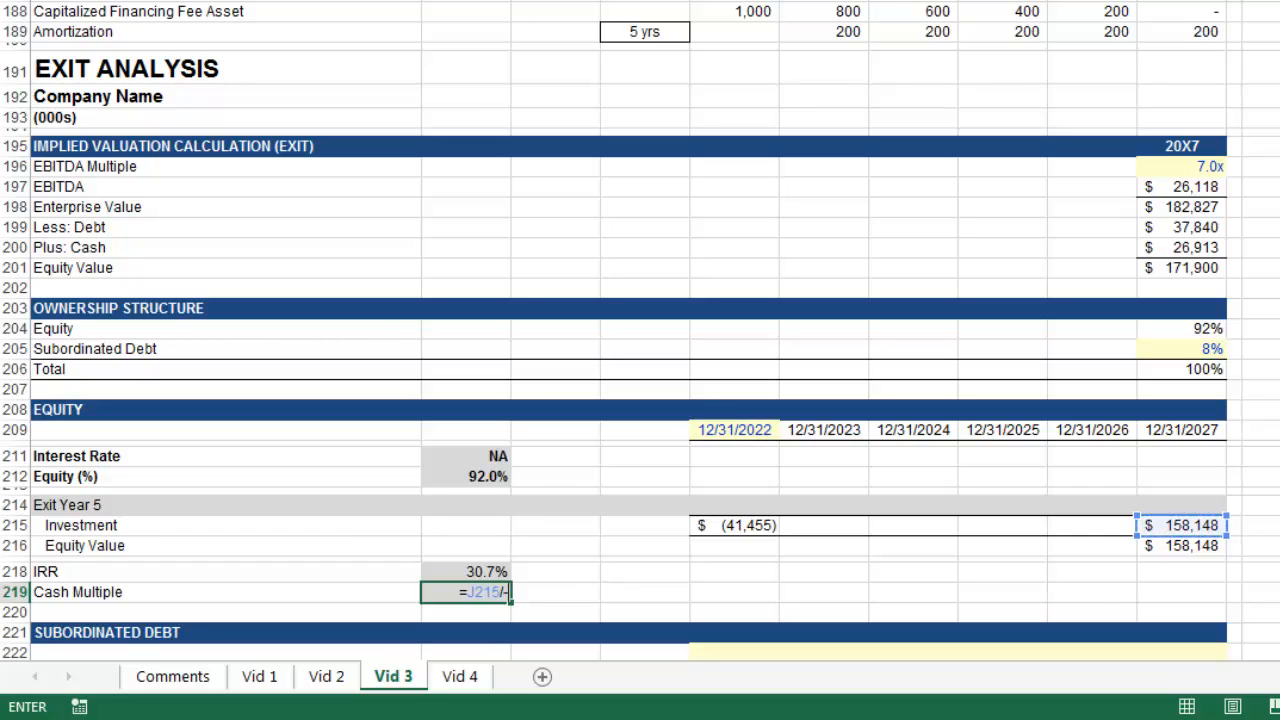
{"action": "type", "text": "-"}
{"action": "key", "text": "Up"}
{"action": "key", "text": "Up"}
{"action": "key", "text": "Up"}
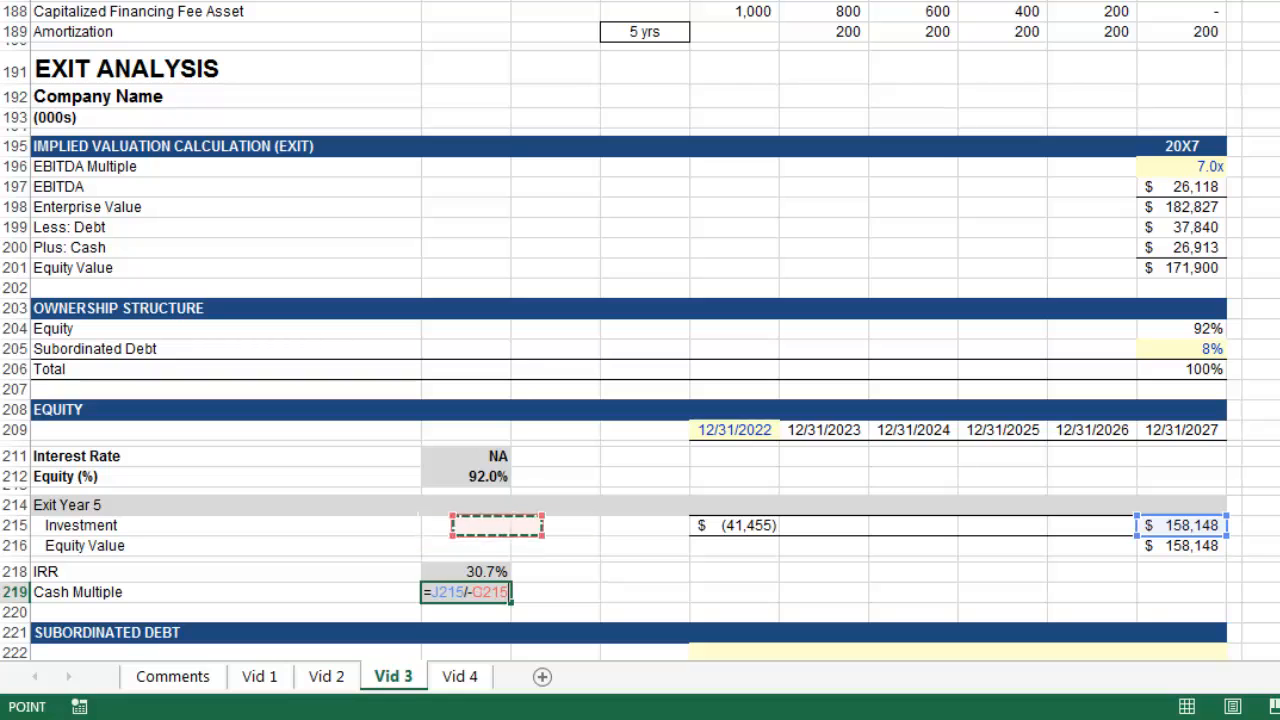
{"action": "key", "text": "Right"}
{"action": "key", "text": "Right"}
{"action": "key", "text": "Right"}
{"action": "key", "text": "Return"}
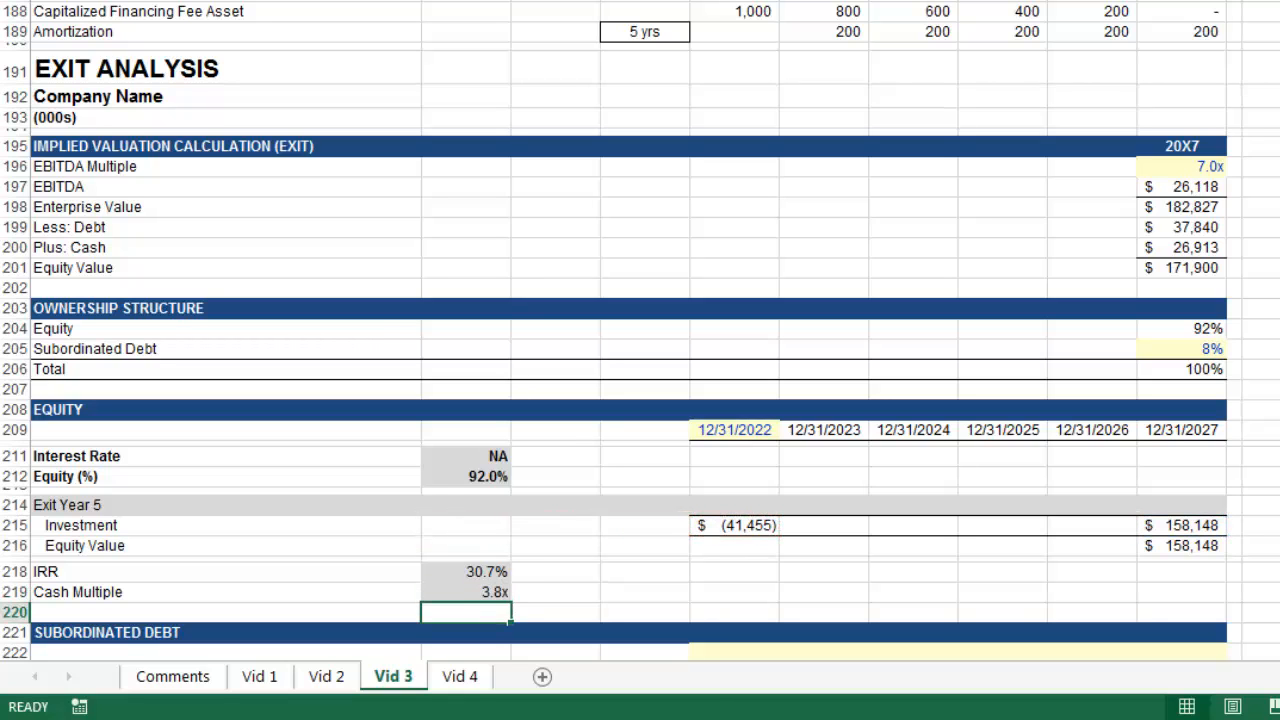
Look over the Subordinated Debt returns section down to its IRR and Cash Multiple rows
{"action": "key", "text": "Down"}
{"action": "key", "text": "Down"}
{"action": "key", "text": "Down"}
{"action": "key", "text": "Down"}
{"action": "key", "text": "Down"}
{"action": "key", "text": "Down"}
{"action": "key", "text": "Down"}
{"action": "key", "text": "Down"}
{"action": "key", "text": "Down"}
{"action": "key", "text": "Down"}
{"action": "key", "text": "Down"}
{"action": "key", "text": "Down"}
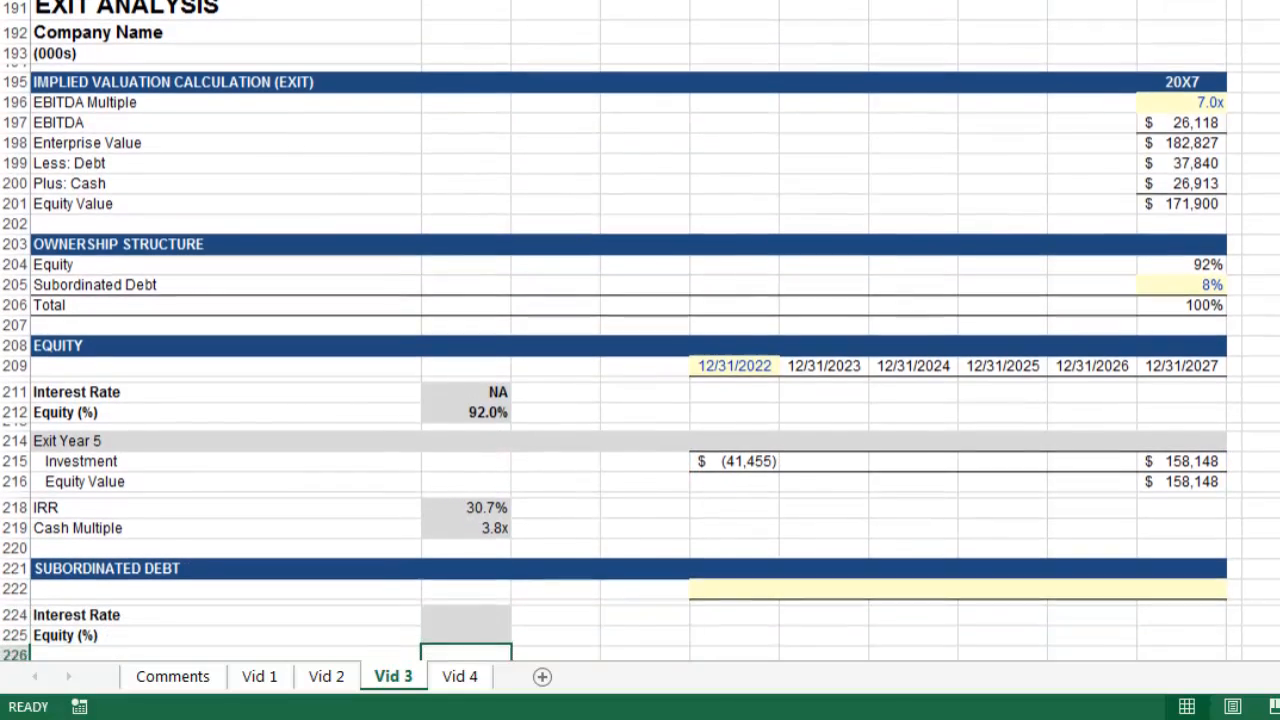
{"action": "key", "text": "Down"}
{"action": "key", "text": "Down"}
{"action": "key", "text": "Down"}
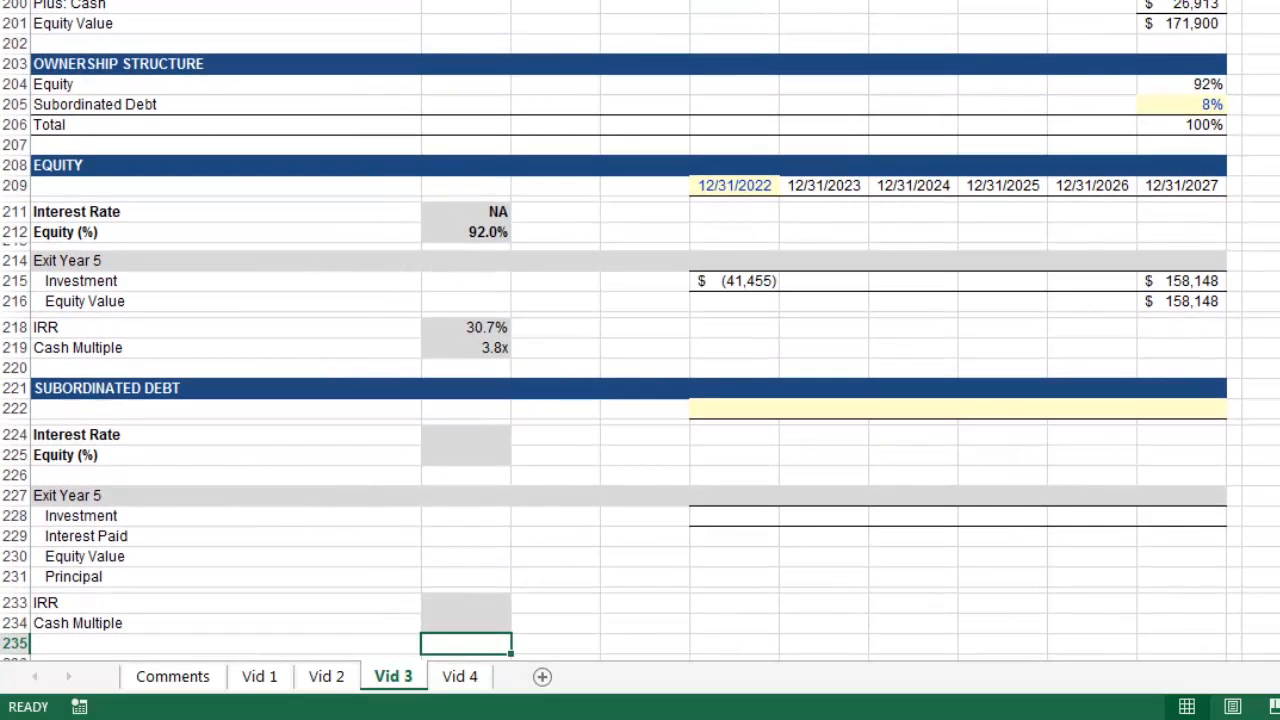
Link the Subordinated Debt Interest Rate in B224 to the Interest Paid rate in the subordinated debt schedule, =D151
{"action": "key", "text": "Up"}
{"action": "key", "text": "Up"}
{"action": "key", "text": "Up"}
{"action": "key", "text": "Up"}
{"action": "key", "text": "Up"}
{"action": "key", "text": "Up"}
{"action": "key", "text": "Up"}
{"action": "key", "text": "Up"}
{"action": "key", "text": "Up"}
{"action": "key", "text": "Up"}
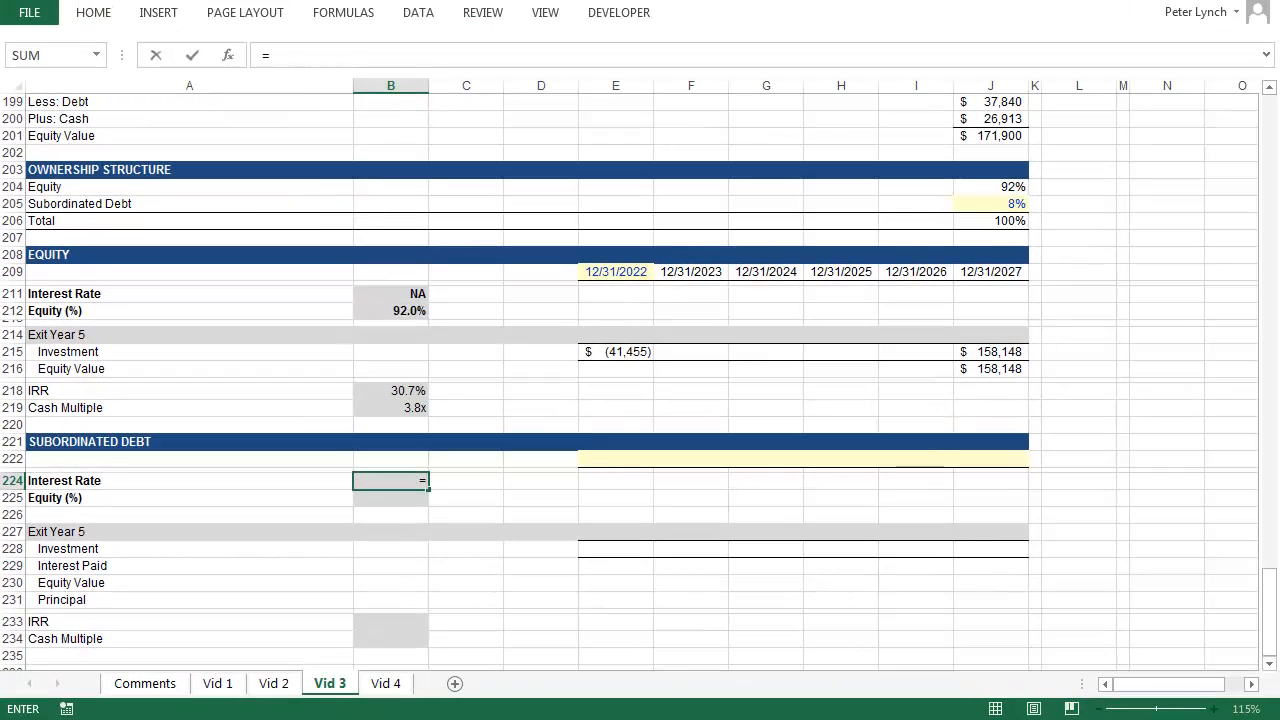
{"action": "type", "text": "="}
{"action": "key", "text": "Up"}
{"action": "key", "text": "Up"}
{"action": "key", "text": "Up"}
{"action": "key", "text": "Up"}
{"action": "key", "text": "Up"}
{"action": "key", "text": "Up"}
{"action": "key", "text": "Up"}
{"action": "key", "text": "Up"}
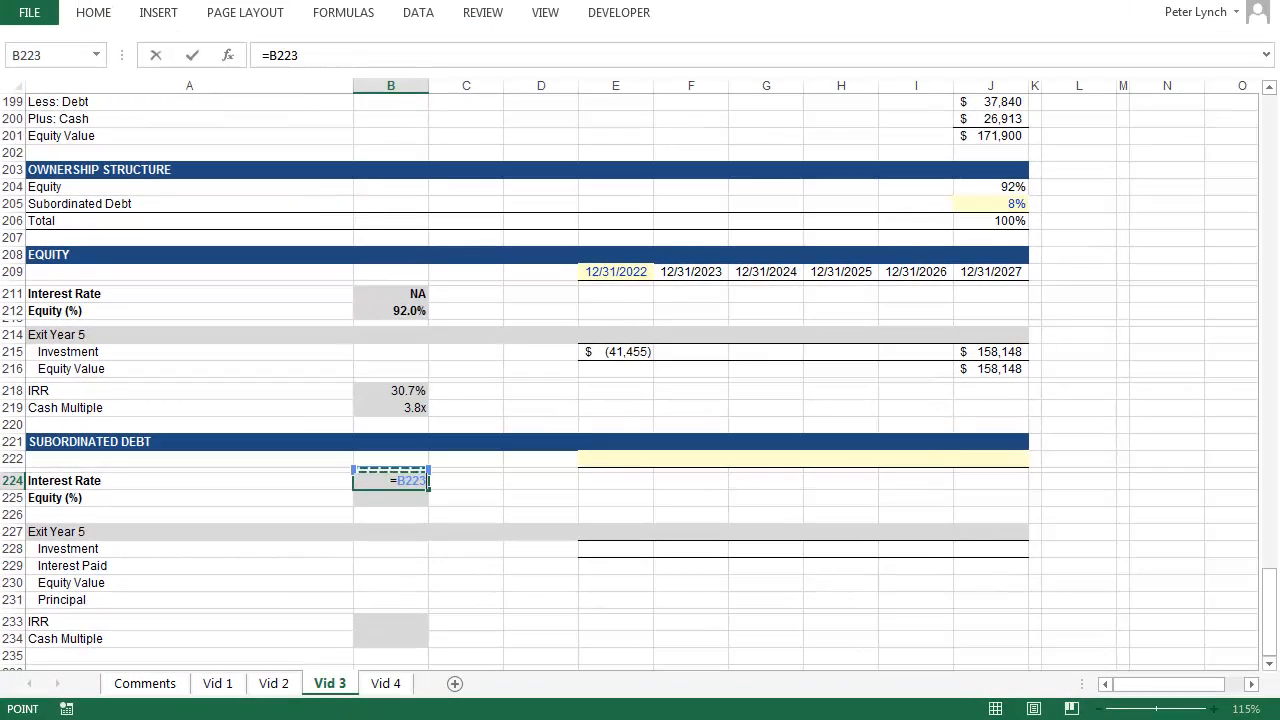
{"action": "key", "text": "Up"}
{"action": "key", "text": "Up"}
{"action": "key", "text": "Up"}
{"action": "key", "text": "Up"}
{"action": "key", "text": "Up"}
{"action": "key", "text": "Up"}
{"action": "key", "text": "Up"}
{"action": "key", "text": "Up"}
{"action": "key", "text": "Up"}
{"action": "key", "text": "Up"}
{"action": "key", "text": "Up"}
{"action": "key", "text": "Up"}
{"action": "key", "text": "Up"}
{"action": "key", "text": "Up"}
{"action": "key", "text": "Up"}
{"action": "key", "text": "Up"}
{"action": "key", "text": "Up"}
{"action": "key", "text": "Up"}
{"action": "key", "text": "Up"}
{"action": "key", "text": "Up"}
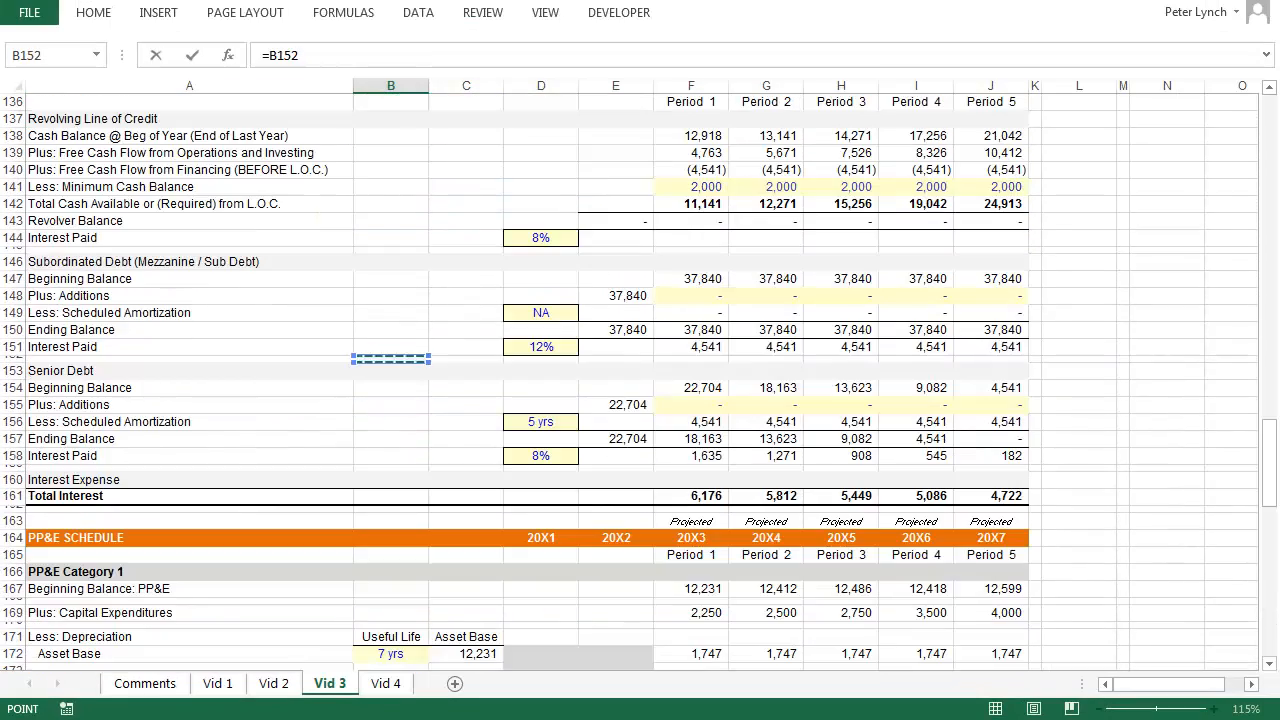
{"action": "key", "text": "Right"}
{"action": "key", "text": "Right"}
{"action": "key", "text": "Return"}
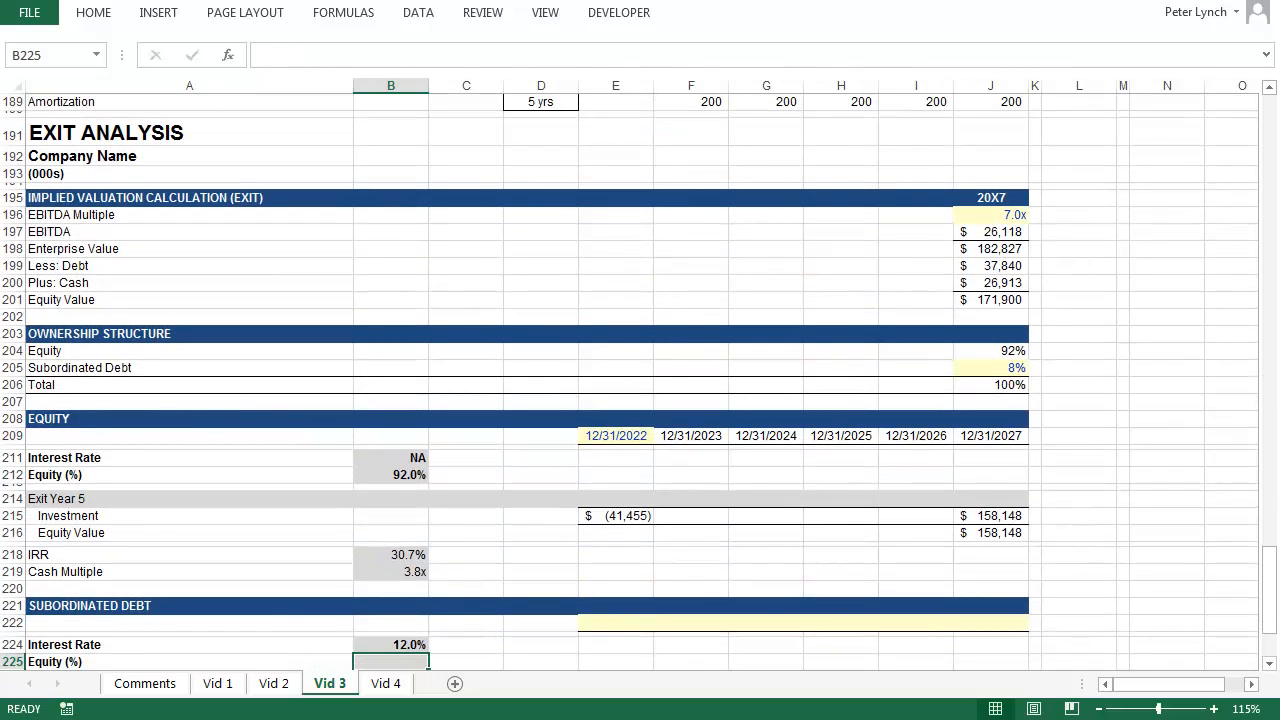
Link the Subordinated Debt Equity (%) in B225 to the Subordinated Debt share in the ownership structure, =J205
{"action": "type", "text": "="}
{"action": "key", "text": "Up"}
{"action": "key", "text": "Up"}
{"action": "key", "text": "Up"}
{"action": "key", "text": "Up"}
{"action": "key", "text": "Up"}
{"action": "key", "text": "Up"}
{"action": "key", "text": "Up"}
{"action": "key", "text": "Up"}
{"action": "key", "text": "Up"}
{"action": "key", "text": "Up"}
{"action": "key", "text": "Up"}
{"action": "key", "text": "Up"}
{"action": "key", "text": "Up"}
{"action": "key", "text": "Up"}
{"action": "key", "text": "Up"}
{"action": "key", "text": "Up"}
{"action": "key", "text": "Up"}
{"action": "key", "text": "Up"}
{"action": "key", "text": "Up"}
{"action": "key", "text": "Up"}
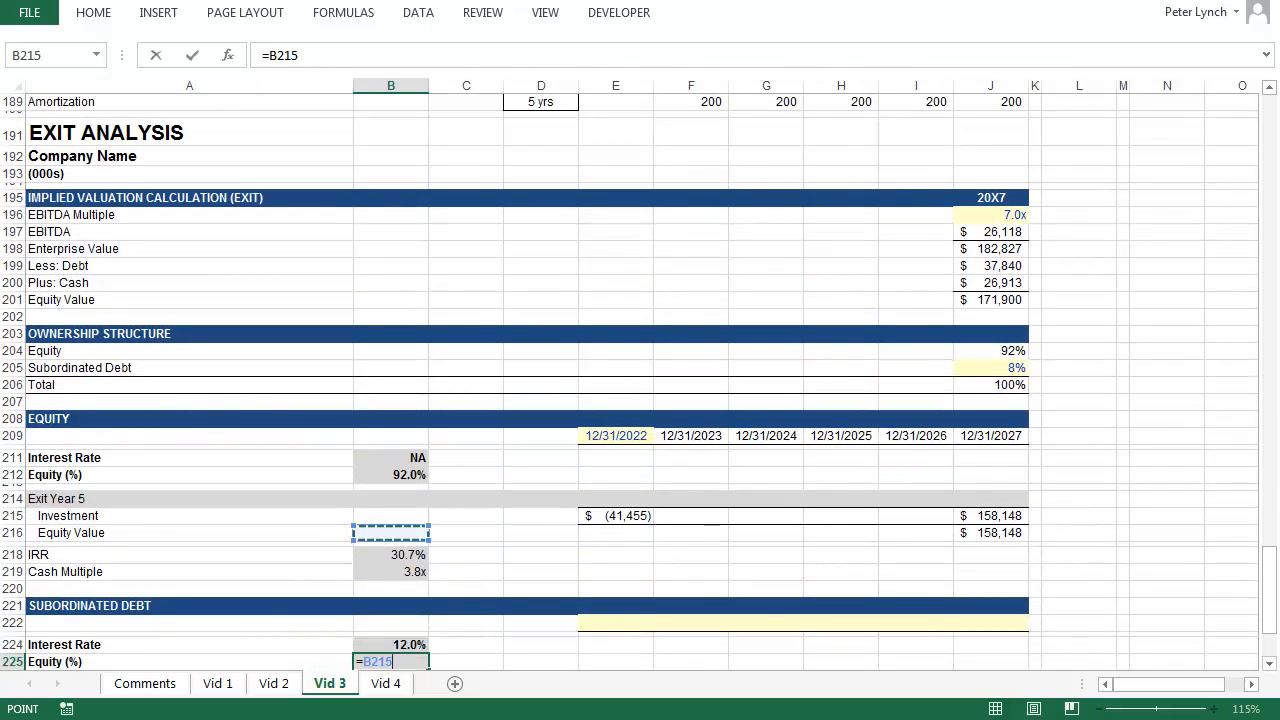
{"action": "key", "text": "Right"}
{"action": "key", "text": "Right"}
{"action": "key", "text": "Right"}
{"action": "key", "text": "Right"}
{"action": "key", "text": "Right"}
{"action": "key", "text": "Right"}
{"action": "key", "text": "Right"}
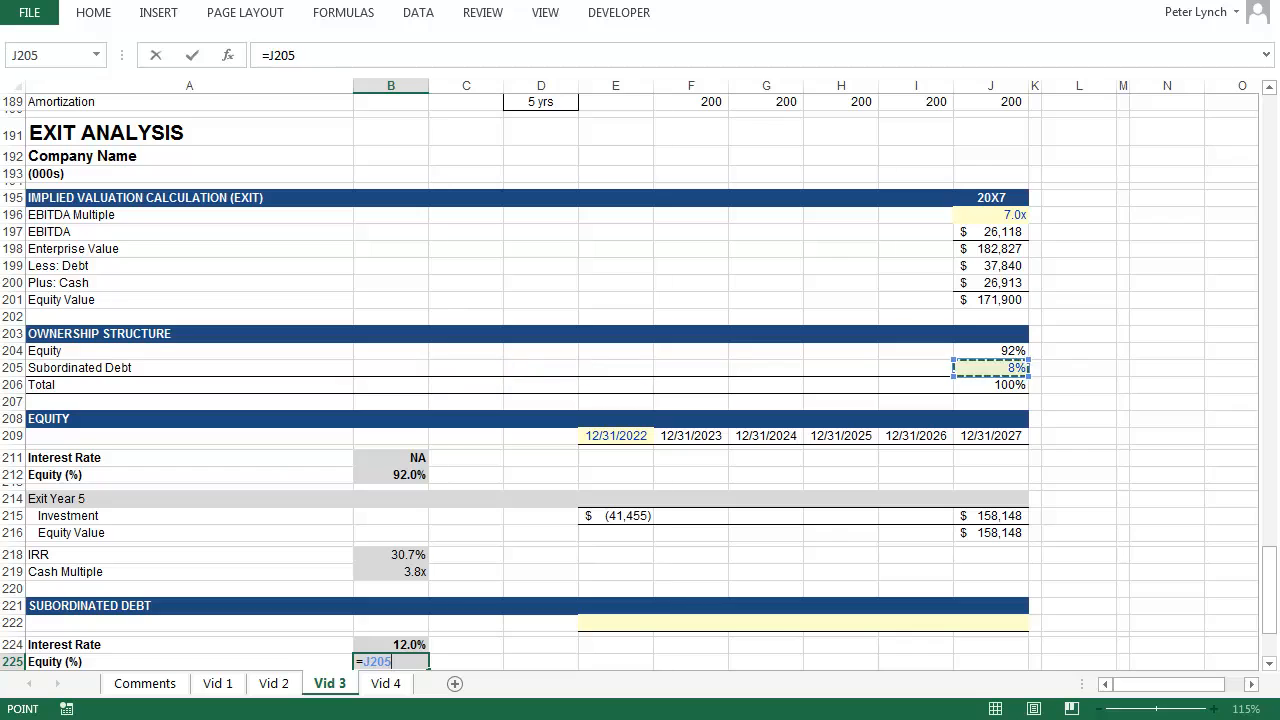
{"action": "key", "text": "Return"}
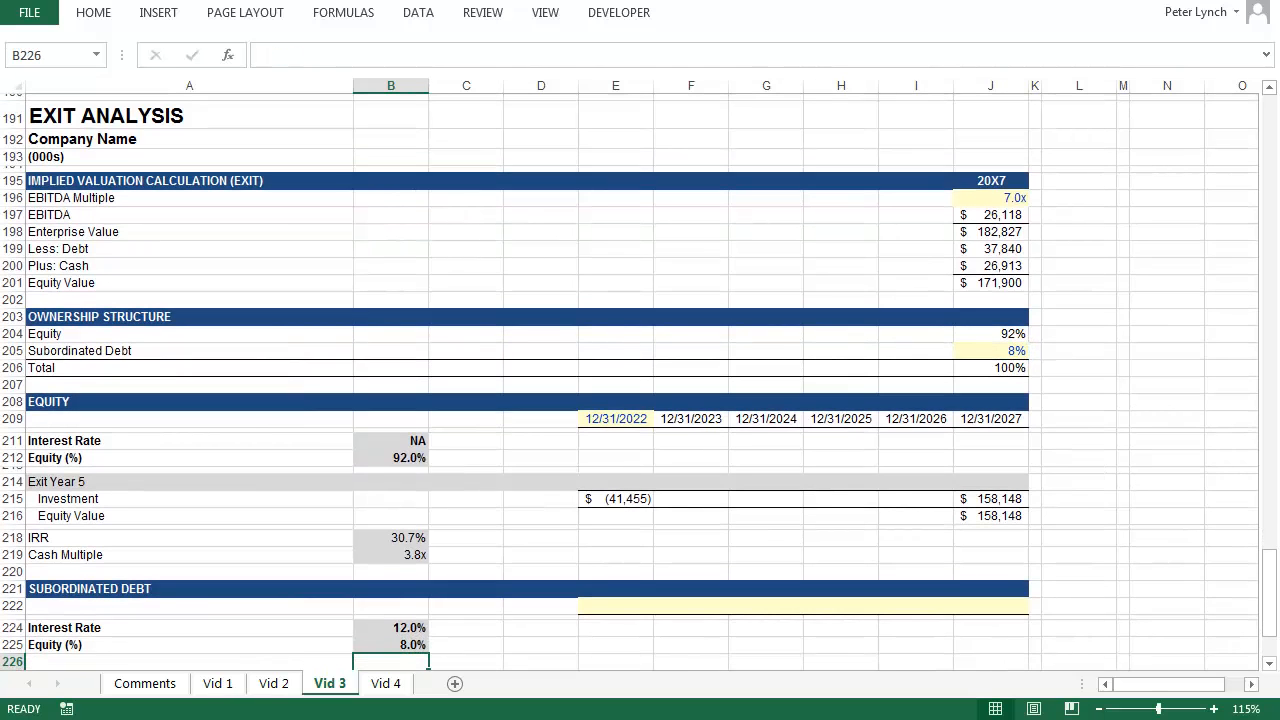
Copy the Equity section's date row E209:J209 into the Subordinated Debt date row starting at E222
{"action": "key", "text": "Up"}
{"action": "key", "text": "Up"}
{"action": "key", "text": "Up"}
{"action": "key", "text": "Up"}
{"action": "key", "text": "Up"}
{"action": "key", "text": "Up"}
{"action": "key", "text": "Up"}
{"action": "key", "text": "Up"}
{"action": "key", "text": "Up"}
{"action": "key", "text": "Up"}
{"action": "key", "text": "Up"}
{"action": "key", "text": "Up"}
{"action": "key", "text": "Up"}
{"action": "key", "text": "Up"}
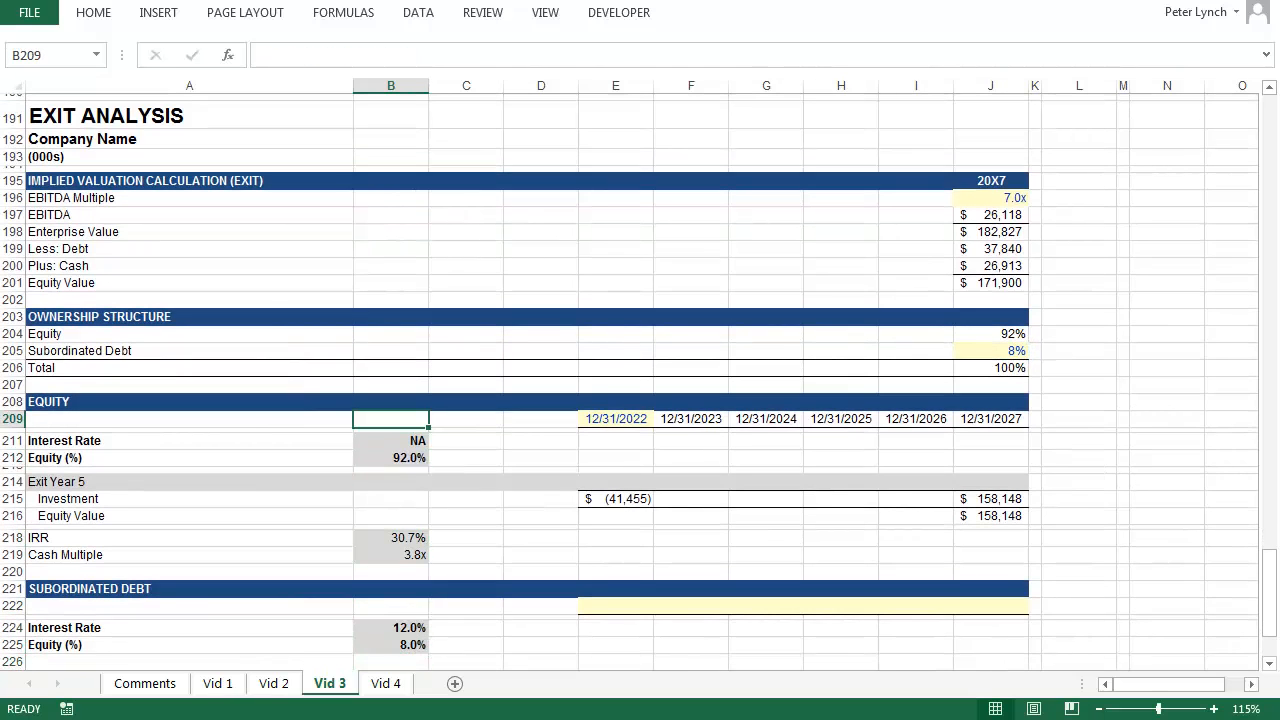
{"action": "key", "text": "Right"}
{"action": "key", "text": "Right"}
{"action": "key", "text": "Down"}
{"action": "key", "text": "Right"}
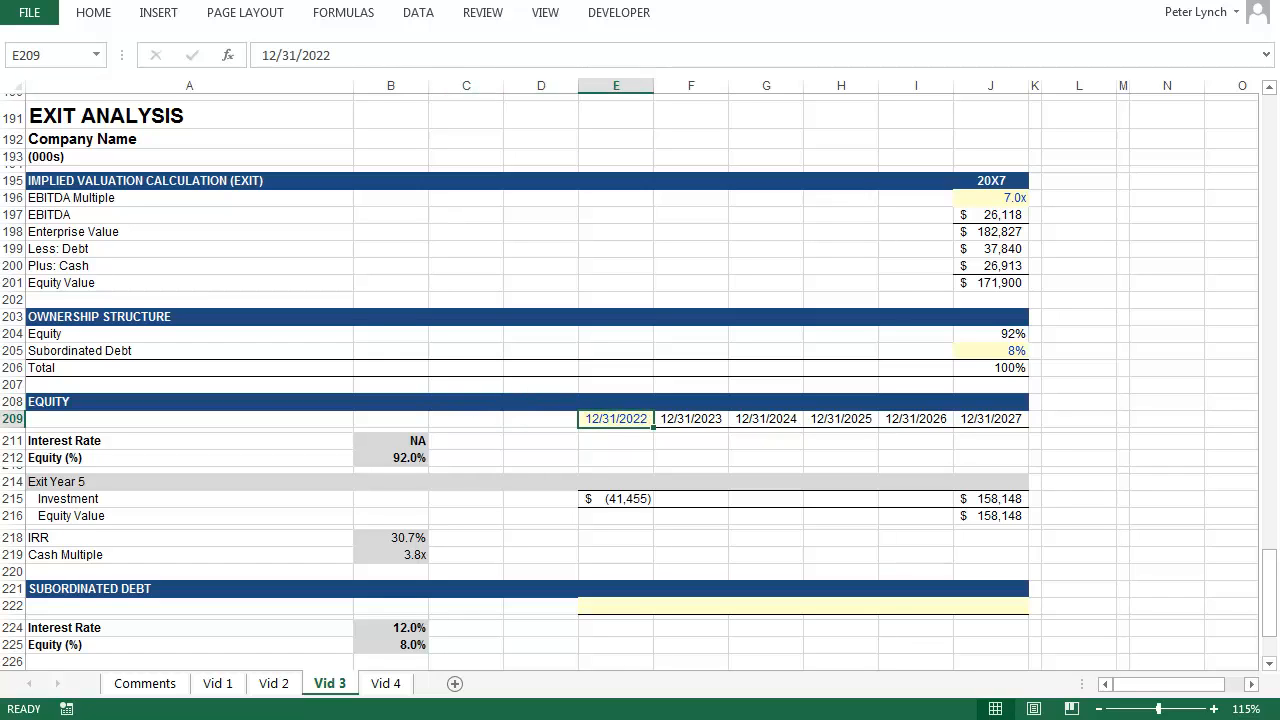
{"action": "key", "text": "ctrl+shift+Right"}
{"action": "key", "text": "ctrl+c"}
{"action": "key", "text": "Down"}
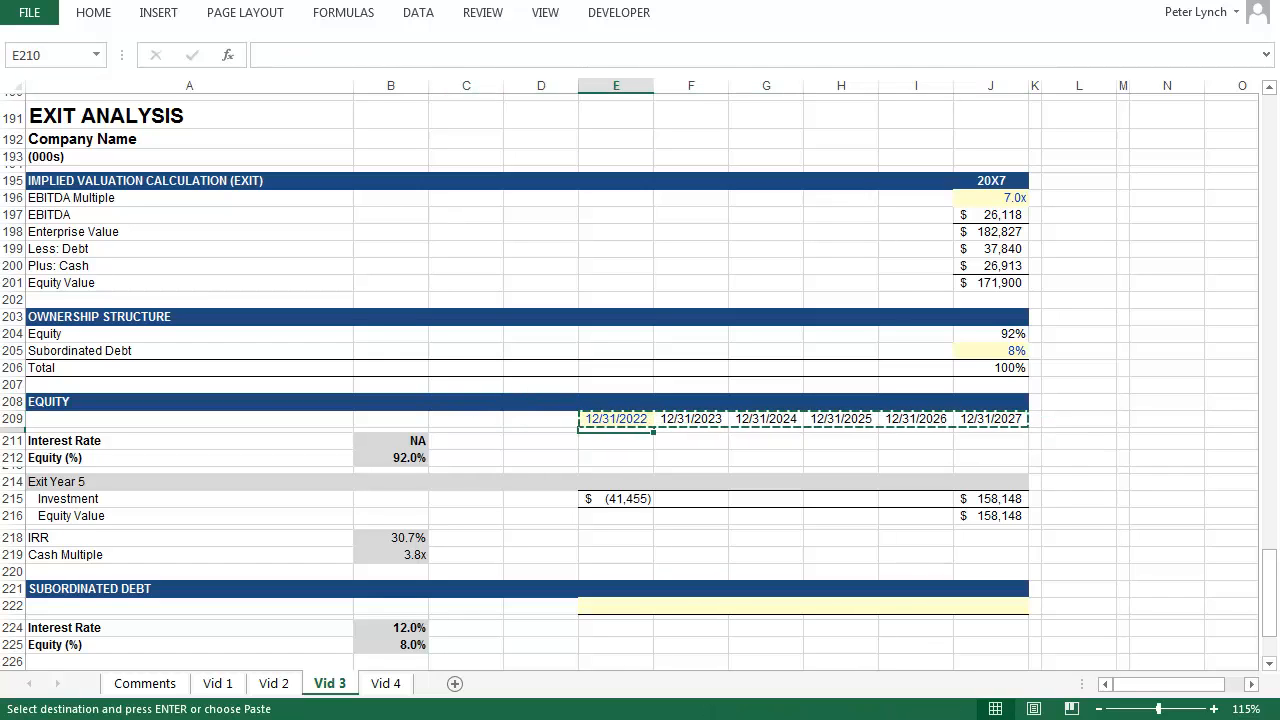
{"action": "key", "text": "Down"}
{"action": "key", "text": "Down"}
{"action": "key", "text": "Down"}
{"action": "key", "text": "Down"}
{"action": "key", "text": "Down"}
{"action": "key", "text": "Down"}
{"action": "key", "text": "Down"}
{"action": "key", "text": "Down"}
{"action": "key", "text": "Down"}
{"action": "key", "text": "Down"}
{"action": "key", "text": "ctrl+v"}
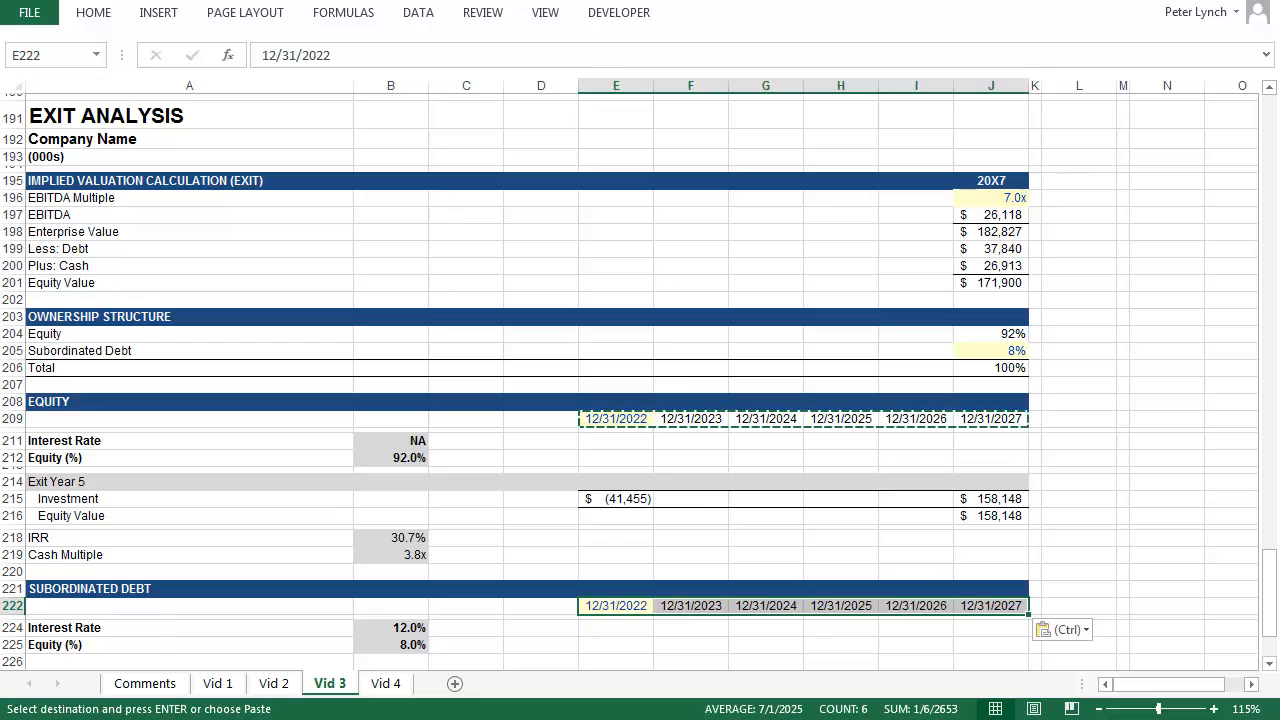
{"action": "key", "text": "Escape"}
Enter the subordinated debt Investment in E228 as the negative of the Subordinated Debt source amount, =-F9
{"action": "key", "text": "Down"}
{"action": "key", "text": "Down"}
{"action": "key", "text": "Down"}
{"action": "key", "text": "Down"}
{"action": "key", "text": "Down"}
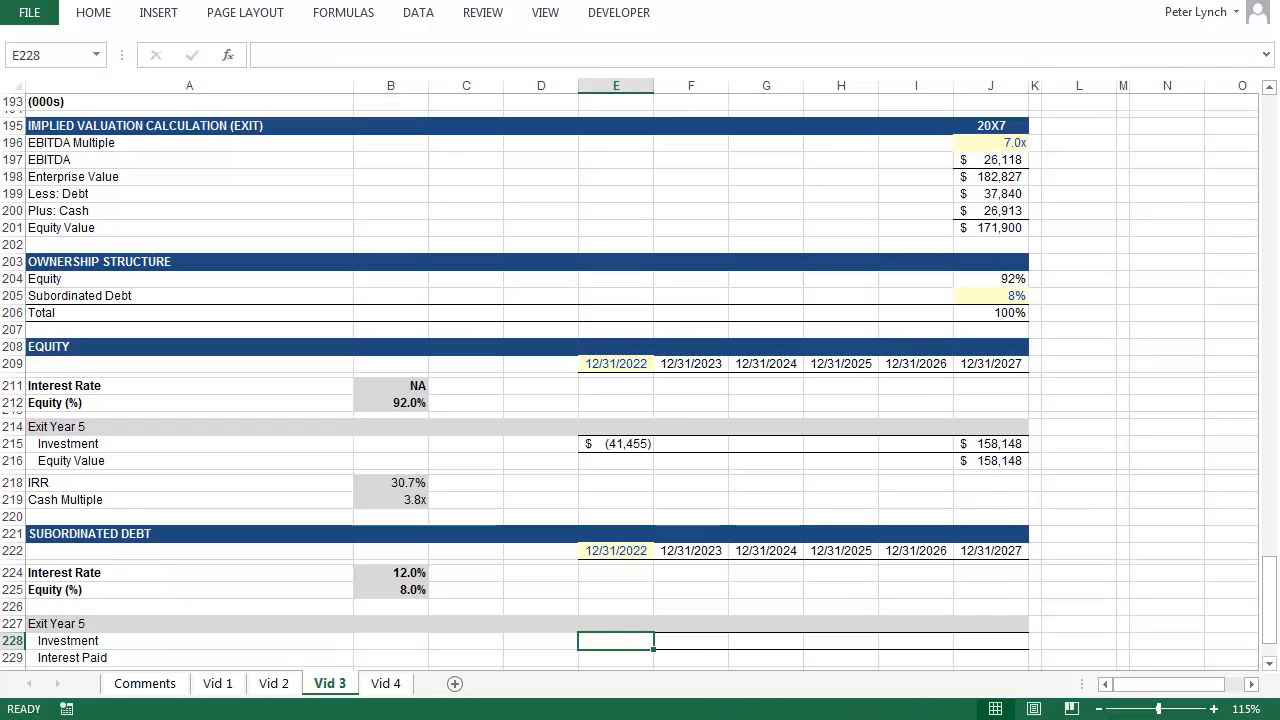
{"action": "type", "text": "=-"}
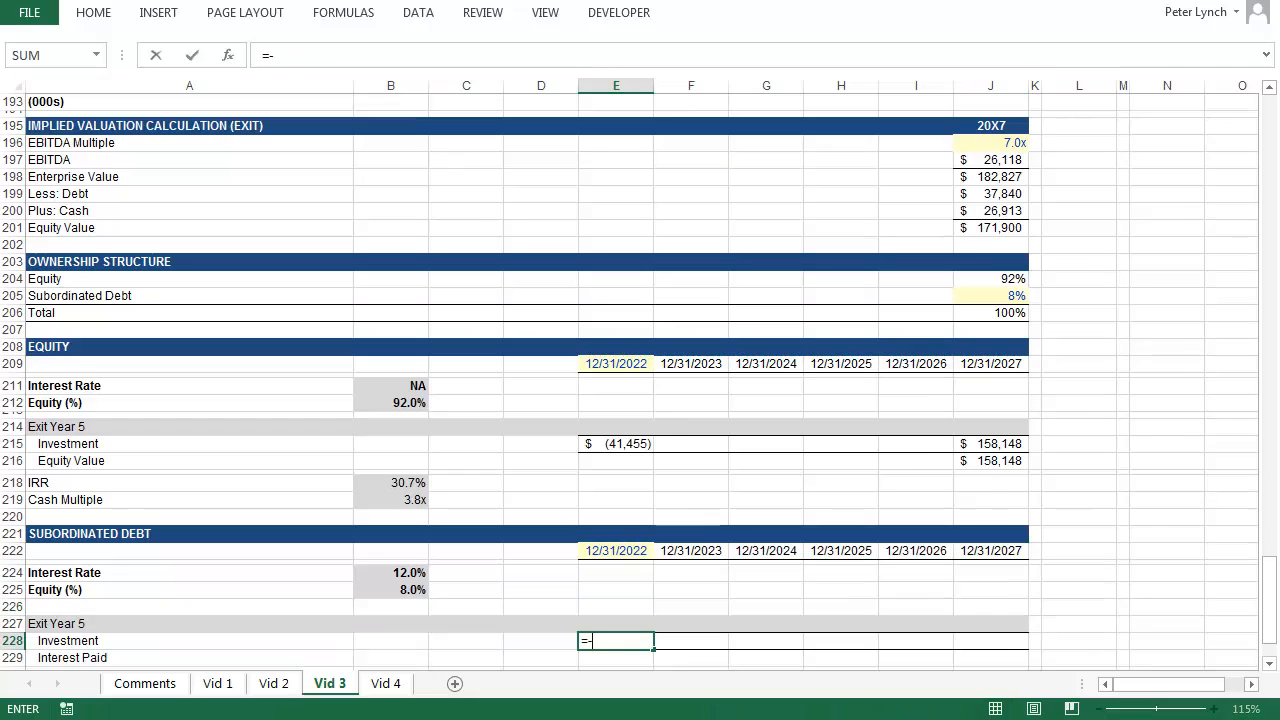
{"action": "key", "text": "ctrl+Up"}
{"action": "key", "text": "ctrl+Up"}
{"action": "key", "text": "ctrl+Up"}
{"action": "key", "text": "ctrl+Up"}
{"action": "key", "text": "ctrl+Up"}
{"action": "key", "text": "ctrl+Up"}
{"action": "key", "text": "ctrl+Up"}
{"action": "key", "text": "ctrl+Up"}
{"action": "key", "text": "ctrl+Up"}
{"action": "key", "text": "ctrl+Up"}
{"action": "key", "text": "ctrl+Up"}
{"action": "key", "text": "ctrl+Up"}
{"action": "key", "text": "ctrl+Up"}
{"action": "key", "text": "ctrl+Up"}
{"action": "key", "text": "ctrl+Up"}
{"action": "key", "text": "ctrl+Up"}
{"action": "key", "text": "ctrl+Up"}
{"action": "key", "text": "ctrl+Up"}
{"action": "key", "text": "ctrl+Up"}
{"action": "key", "text": "ctrl+Up"}
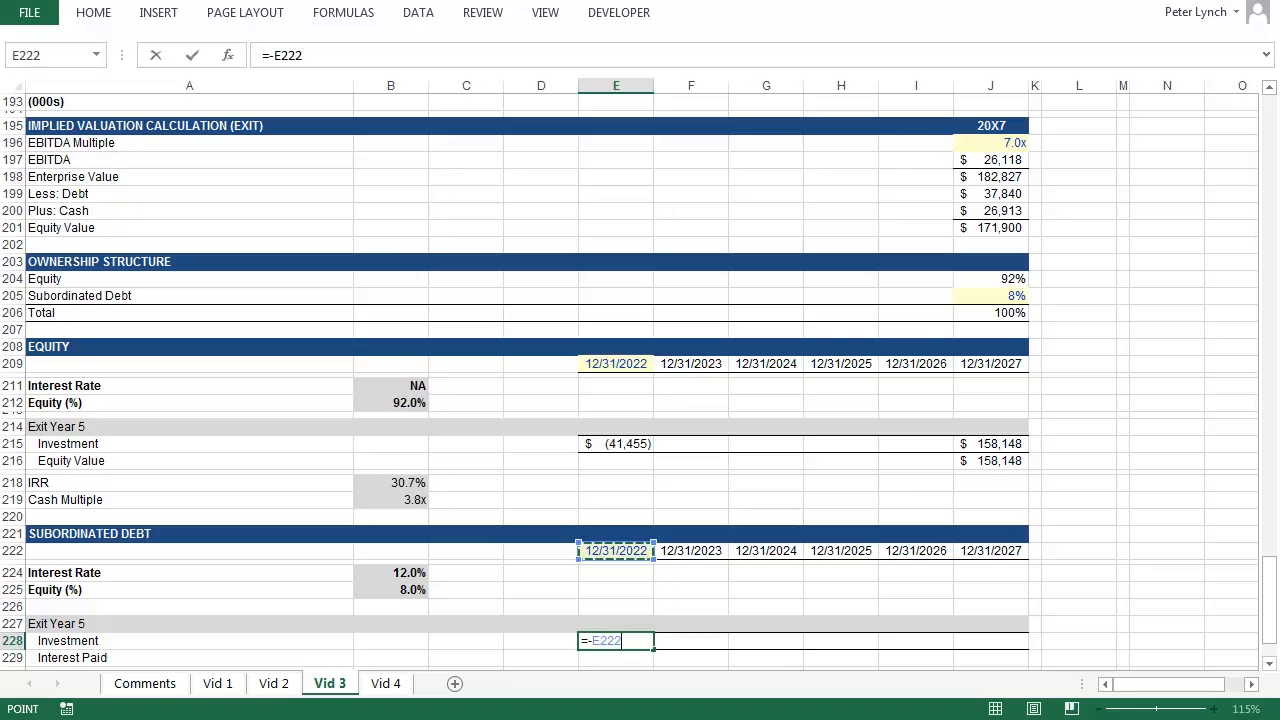
{"action": "key", "text": "ctrl+Up"}
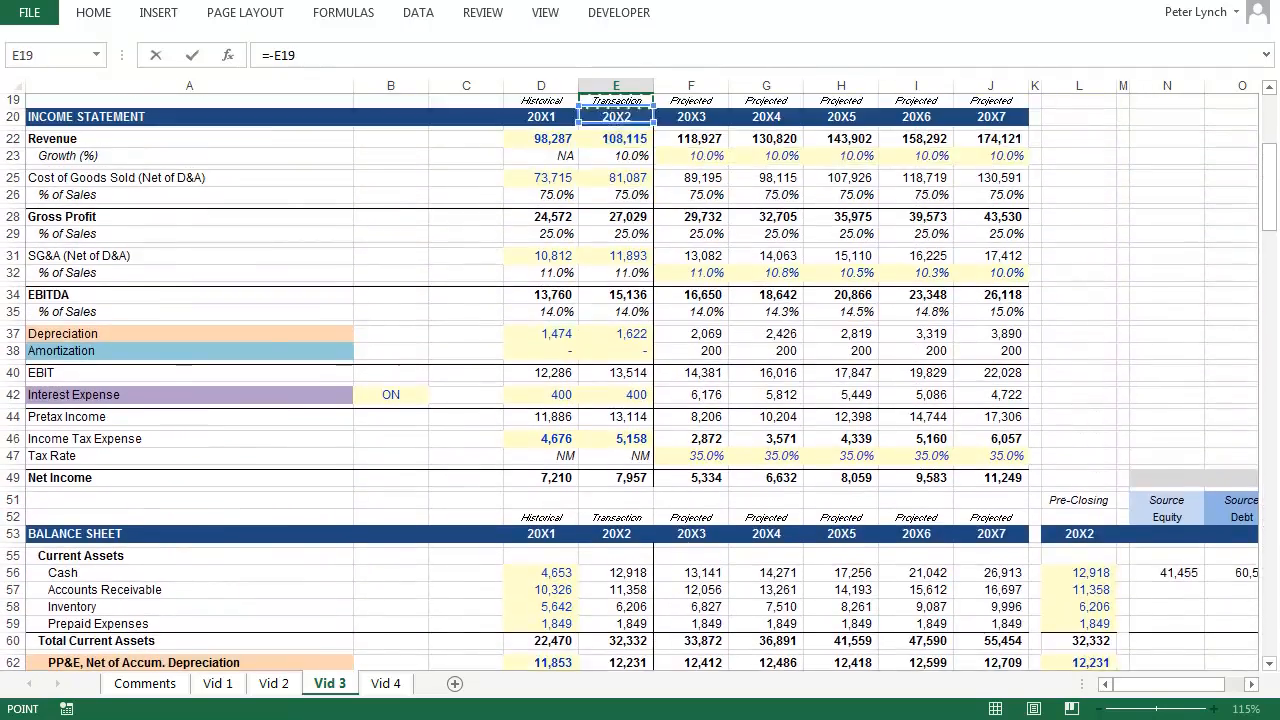
{"action": "key", "text": "ctrl+Up"}
{"action": "key", "text": "Down"}
{"action": "key", "text": "Down"}
{"action": "key", "text": "Down"}
{"action": "key", "text": "Down"}
{"action": "key", "text": "Down"}
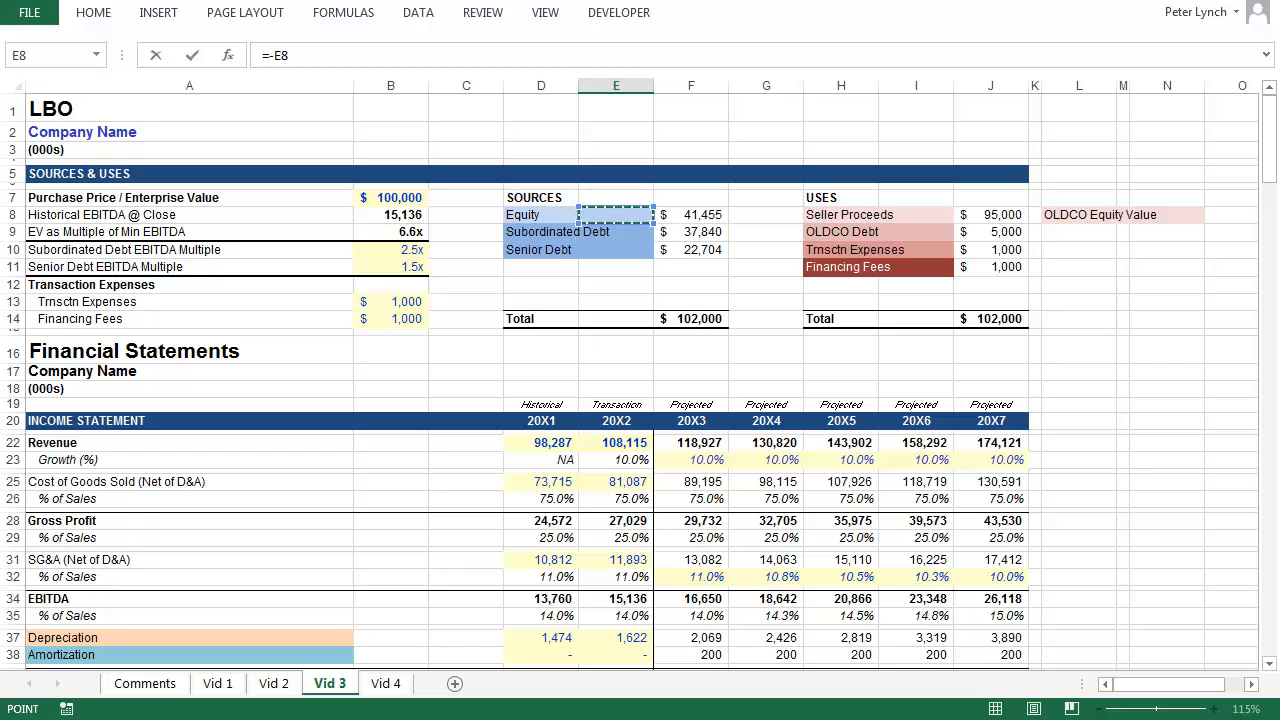
{"action": "key", "text": "Down"}
{"action": "key", "text": "Right"}
{"action": "key", "text": "Return"}
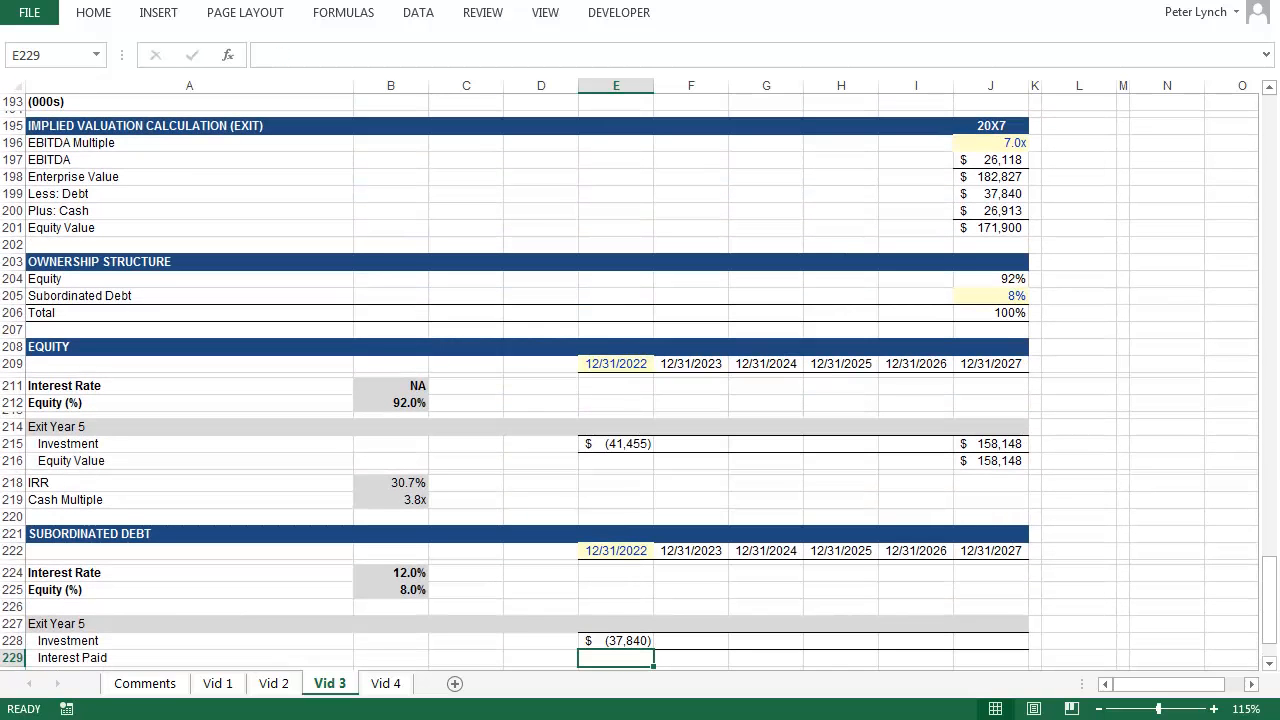
Link the first-year Interest Paid in F229 to Interest Paid in the subordinated debt schedule, =F151
{"action": "key", "text": "Right"}
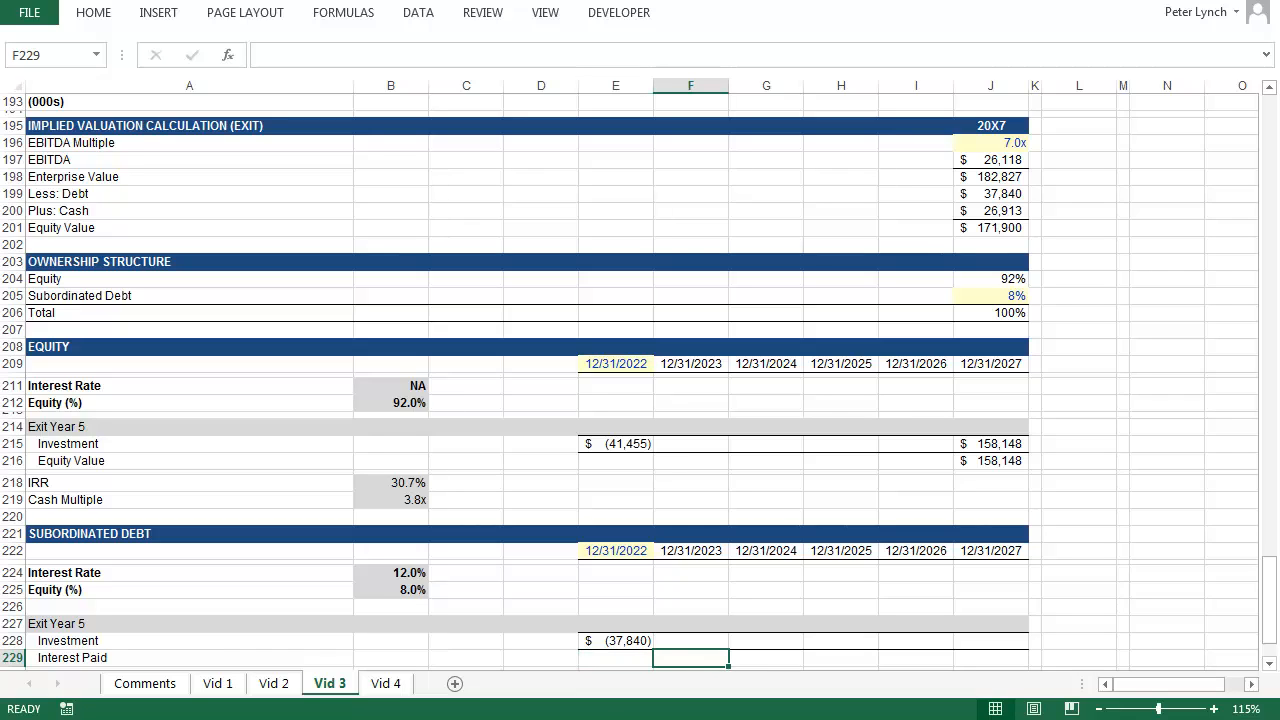
{"action": "type", "text": "="}
{"action": "key", "text": "Up"}
{"action": "key", "text": "Up"}
{"action": "key", "text": "Up"}
{"action": "key", "text": "Up"}
{"action": "key", "text": "Up"}
{"action": "key", "text": "Up"}
{"action": "key", "text": "Up"}
{"action": "key", "text": "Up"}
{"action": "key", "text": "Up"}
{"action": "key", "text": "Up"}
{"action": "key", "text": "Up"}
{"action": "key", "text": "Up"}
{"action": "key", "text": "Up"}
{"action": "key", "text": "Up"}
{"action": "key", "text": "Up"}
{"action": "key", "text": "Up"}
{"action": "key", "text": "Up"}
{"action": "key", "text": "Up"}
{"action": "key", "text": "Up"}
{"action": "key", "text": "Up"}
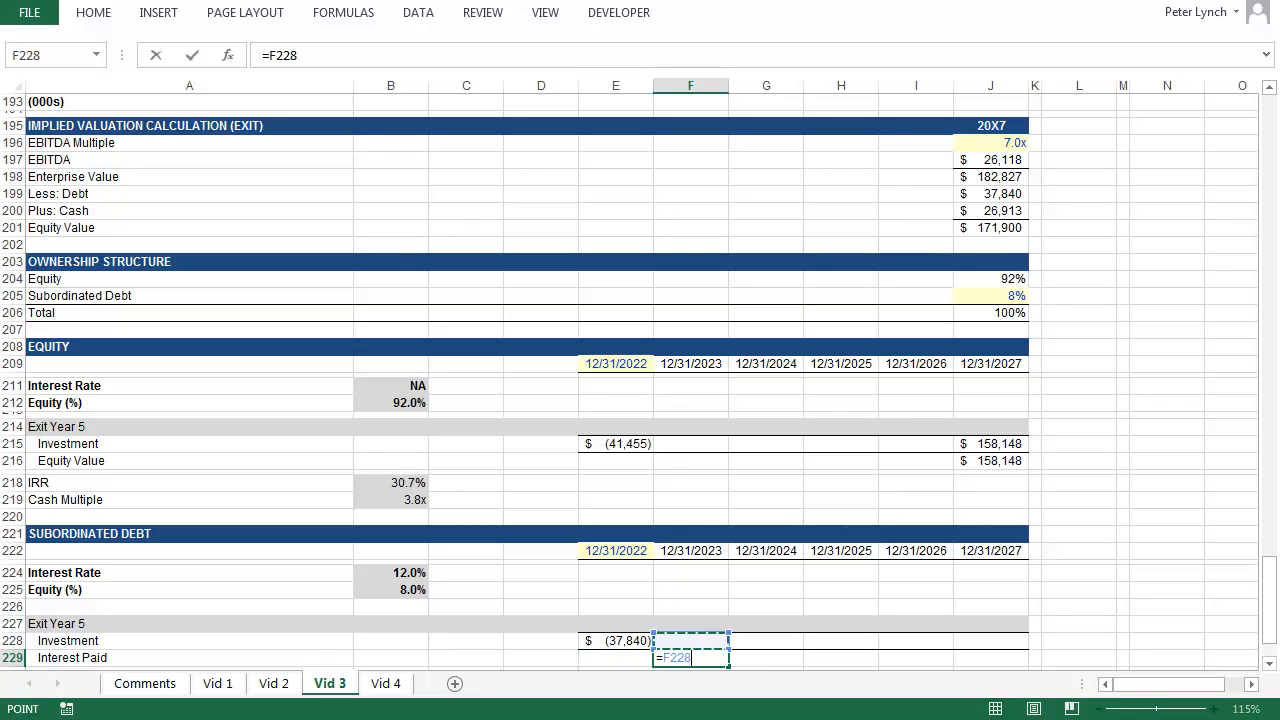
{"action": "key", "text": "Up"}
{"action": "key", "text": "Up"}
{"action": "key", "text": "Up"}
{"action": "key", "text": "Up"}
{"action": "key", "text": "Up"}
{"action": "key", "text": "Up"}
{"action": "key", "text": "Up"}
{"action": "key", "text": "Up"}
{"action": "key", "text": "Up"}
{"action": "key", "text": "Up"}
{"action": "key", "text": "Up"}
{"action": "key", "text": "Up"}
{"action": "key", "text": "Up"}
{"action": "key", "text": "Up"}
{"action": "key", "text": "Up"}
{"action": "key", "text": "Up"}
{"action": "key", "text": "Up"}
{"action": "key", "text": "Up"}
{"action": "key", "text": "Up"}
{"action": "key", "text": "Up"}
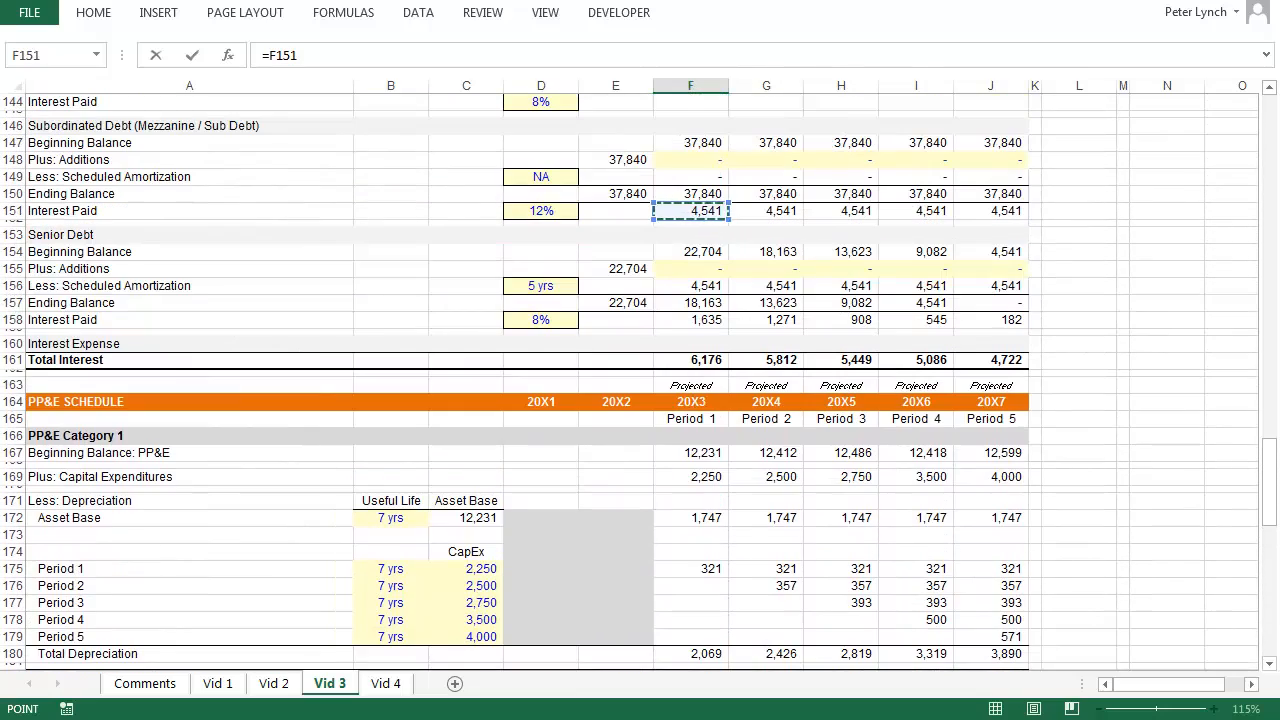
{"action": "key", "text": "Return"}
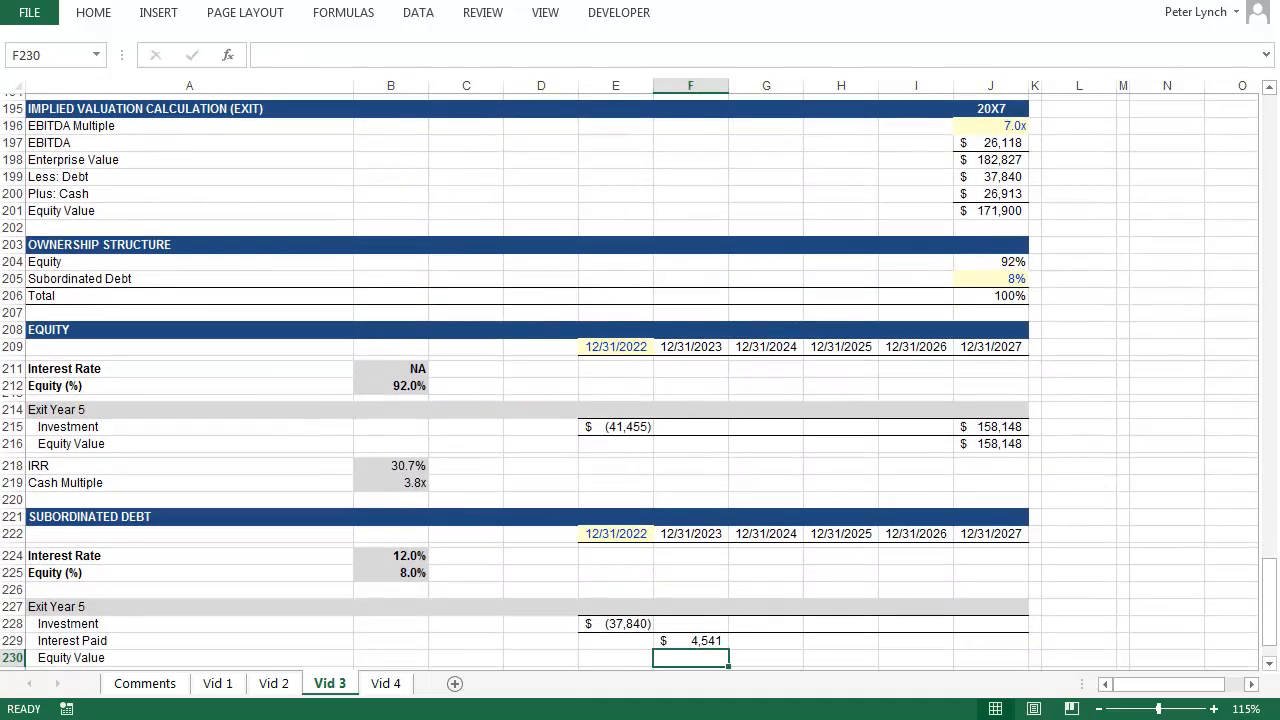
Fill the Interest Paid formula from F229 across through J229
{"action": "key", "text": "Up"}
{"action": "key", "text": "shift+Right"}
{"action": "key", "text": "shift+Right"}
{"action": "key", "text": "shift+Right"}
{"action": "key", "text": "shift+Right"}
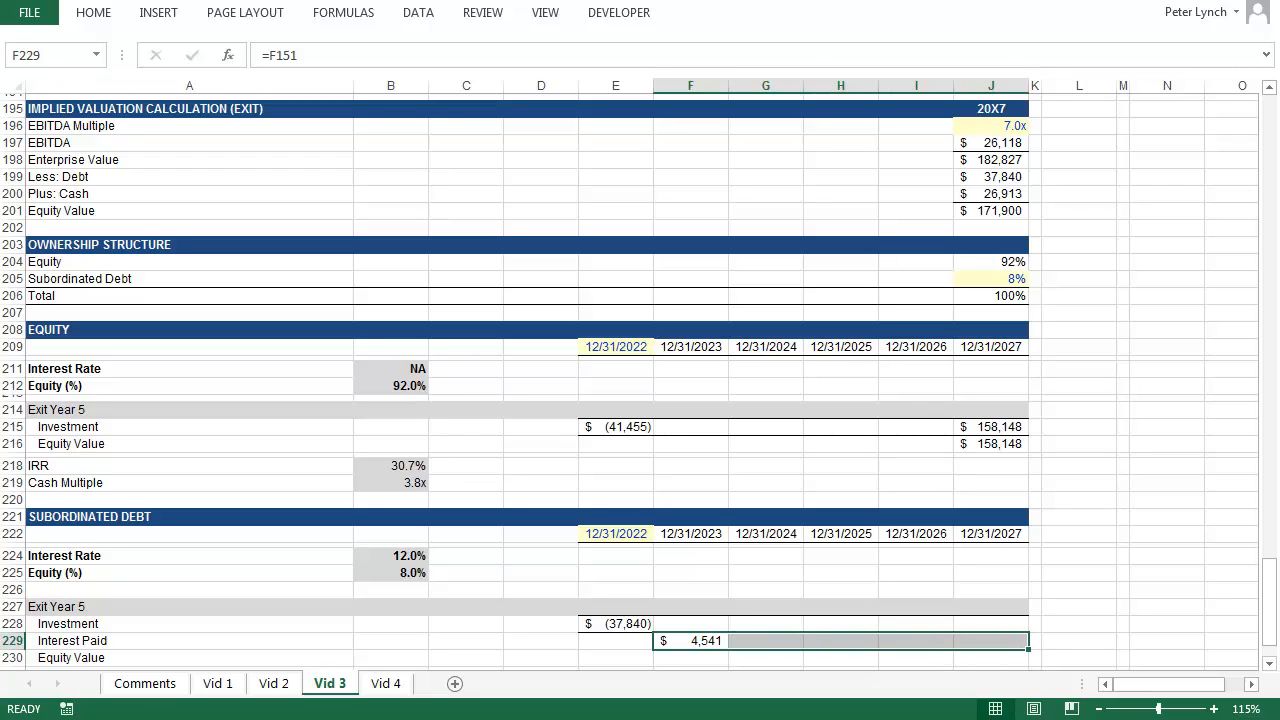
{"action": "key", "text": "ctrl+r"}
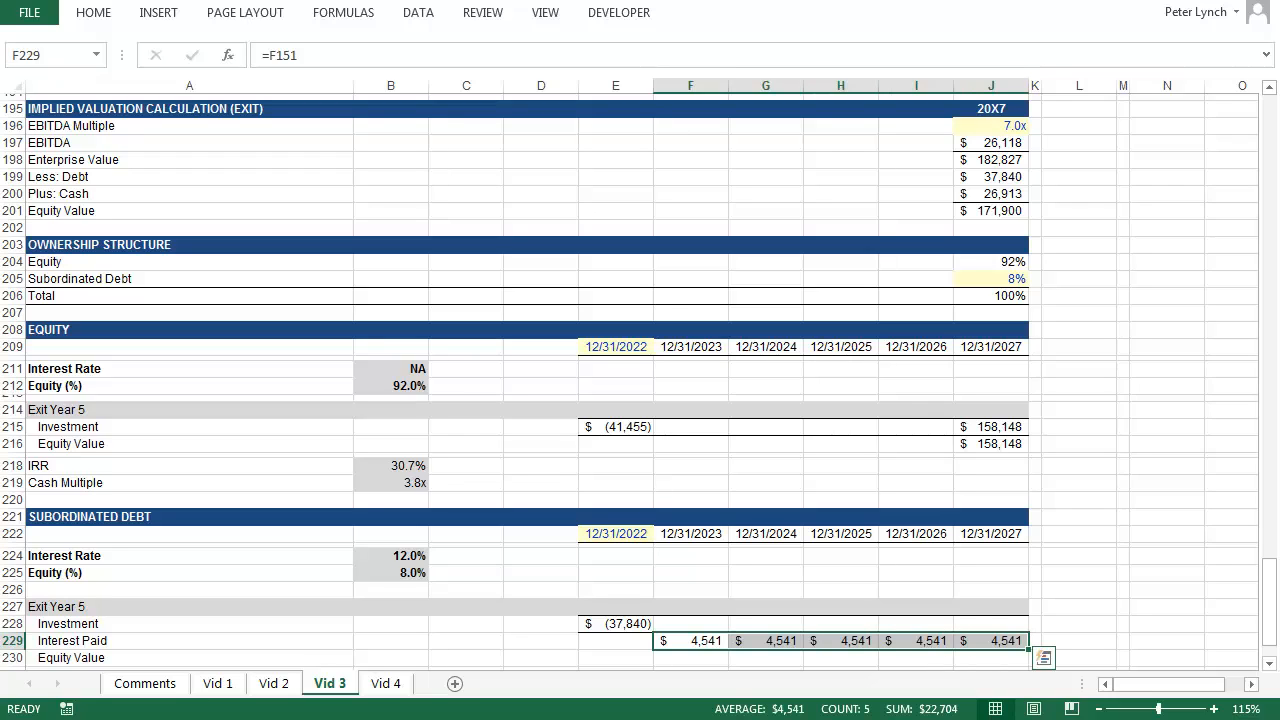
Calculate the subordinated debt's exit Equity Value in J230 as its equity percentage times the implied Equity Value, =B225*J201
{"action": "key", "text": "Down"}
{"action": "key", "text": "Right"}
{"action": "key", "text": "Right"}
{"action": "key", "text": "Right"}
{"action": "key", "text": "Right"}
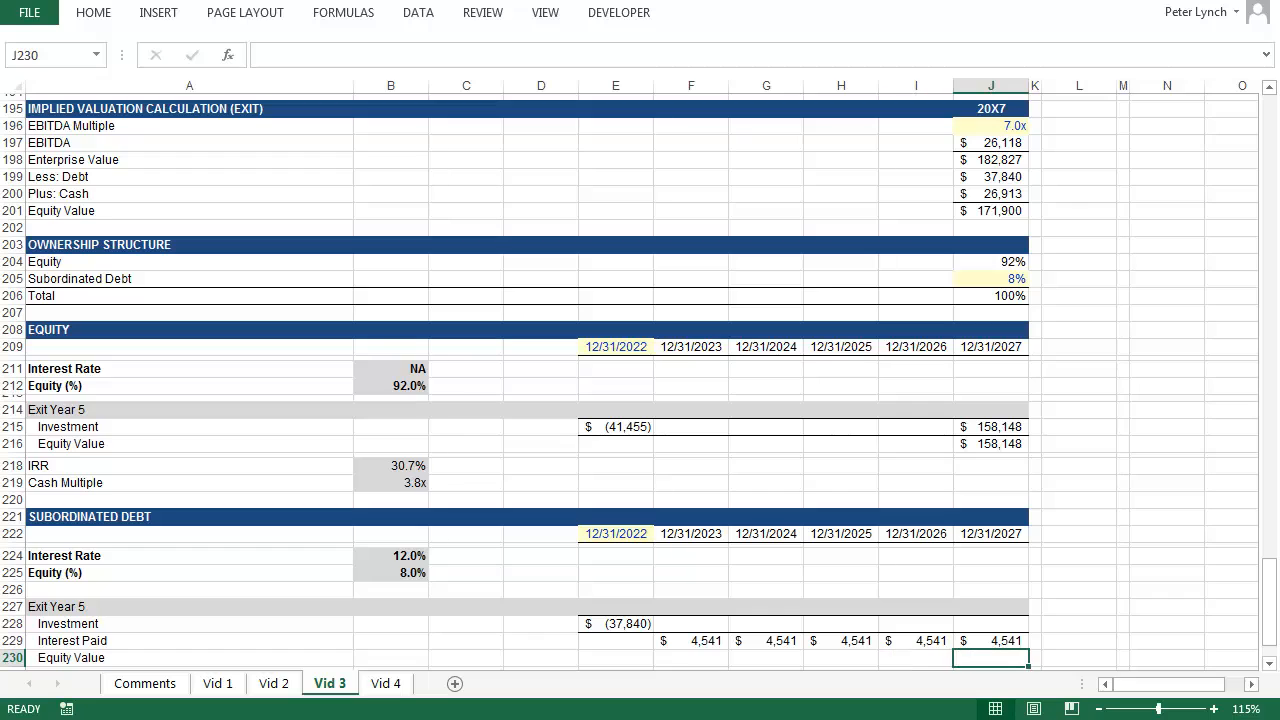
{"action": "type", "text": "="}
{"action": "key", "text": "Up"}
{"action": "key", "text": "Up"}
{"action": "key", "text": "Up"}
{"action": "key", "text": "Up"}
{"action": "key", "text": "Up"}
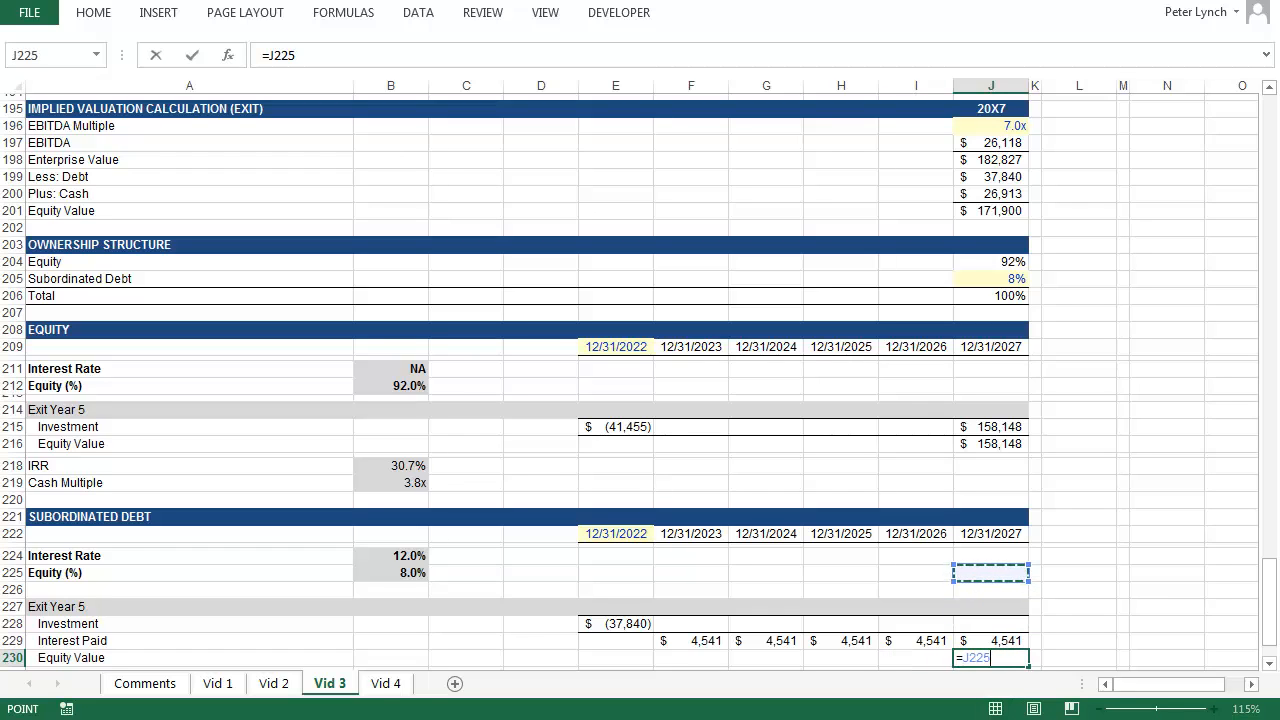
{"action": "key", "text": "Left"}
{"action": "key", "text": "Left"}
{"action": "key", "text": "Left"}
{"action": "key", "text": "Left"}
{"action": "key", "text": "Left"}
{"action": "key", "text": "Left"}
{"action": "key", "text": "Left"}
{"action": "key", "text": "Left"}
{"action": "type", "text": "*"}
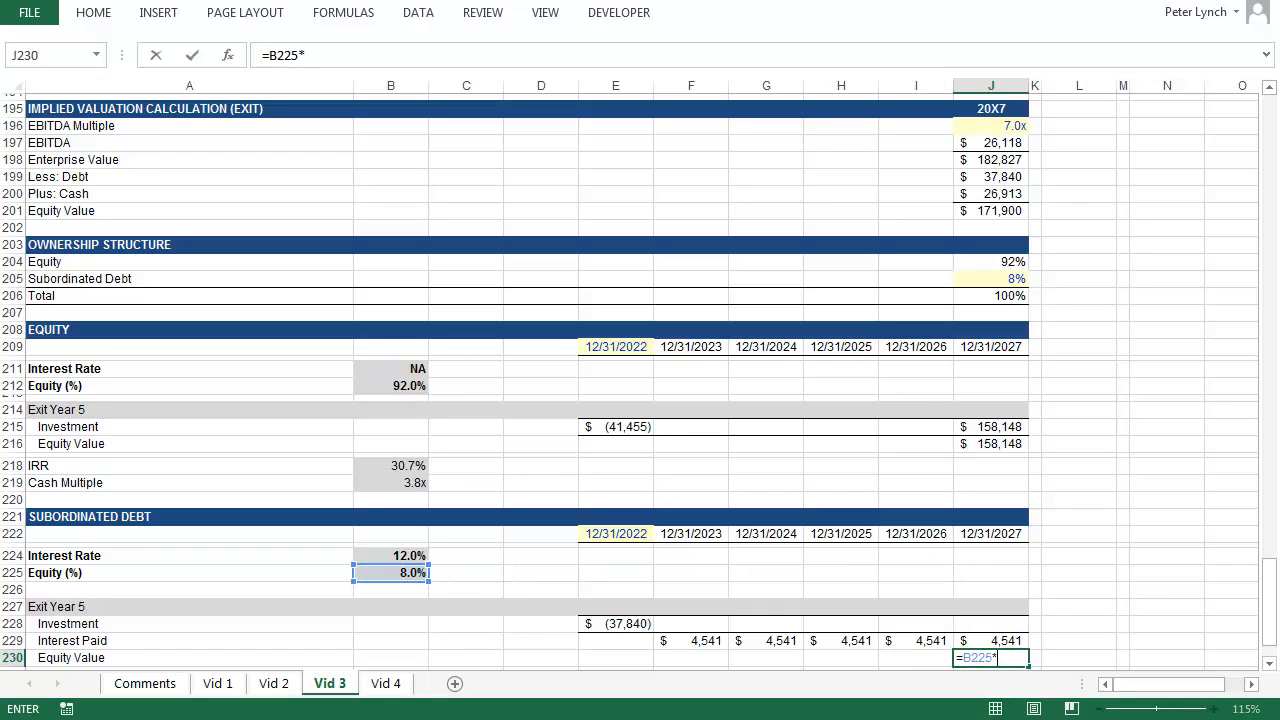
{"action": "key", "text": "Up"}
{"action": "key", "text": "Up"}
{"action": "key", "text": "Up"}
{"action": "key", "text": "Up"}
{"action": "key", "text": "Up"}
{"action": "key", "text": "Up"}
{"action": "key", "text": "Up"}
{"action": "key", "text": "Up"}
{"action": "key", "text": "Up"}
{"action": "key", "text": "Up"}
{"action": "key", "text": "Up"}
{"action": "key", "text": "Up"}
{"action": "key", "text": "Up"}
{"action": "key", "text": "Up"}
{"action": "key", "text": "Up"}
{"action": "key", "text": "Up"}
{"action": "key", "text": "Up"}
{"action": "key", "text": "Up"}
{"action": "key", "text": "Up"}
{"action": "key", "text": "Up"}
{"action": "key", "text": "Up"}
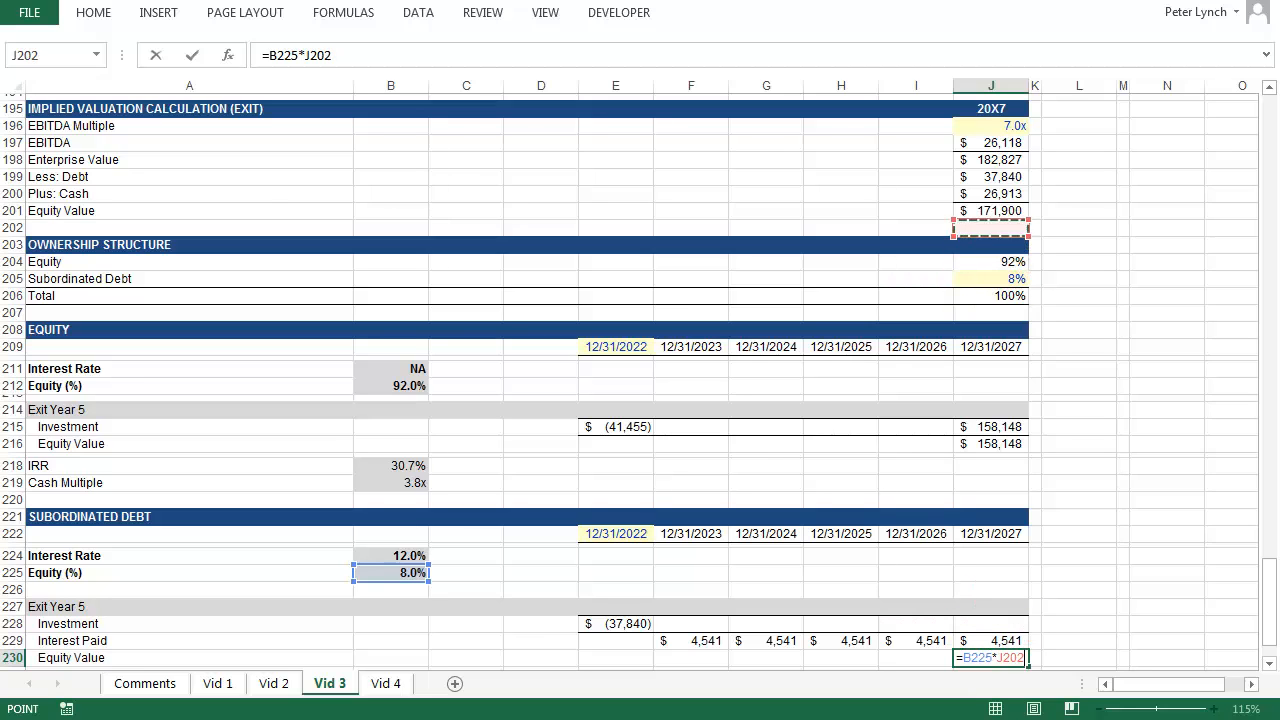
{"action": "key", "text": "Return"}
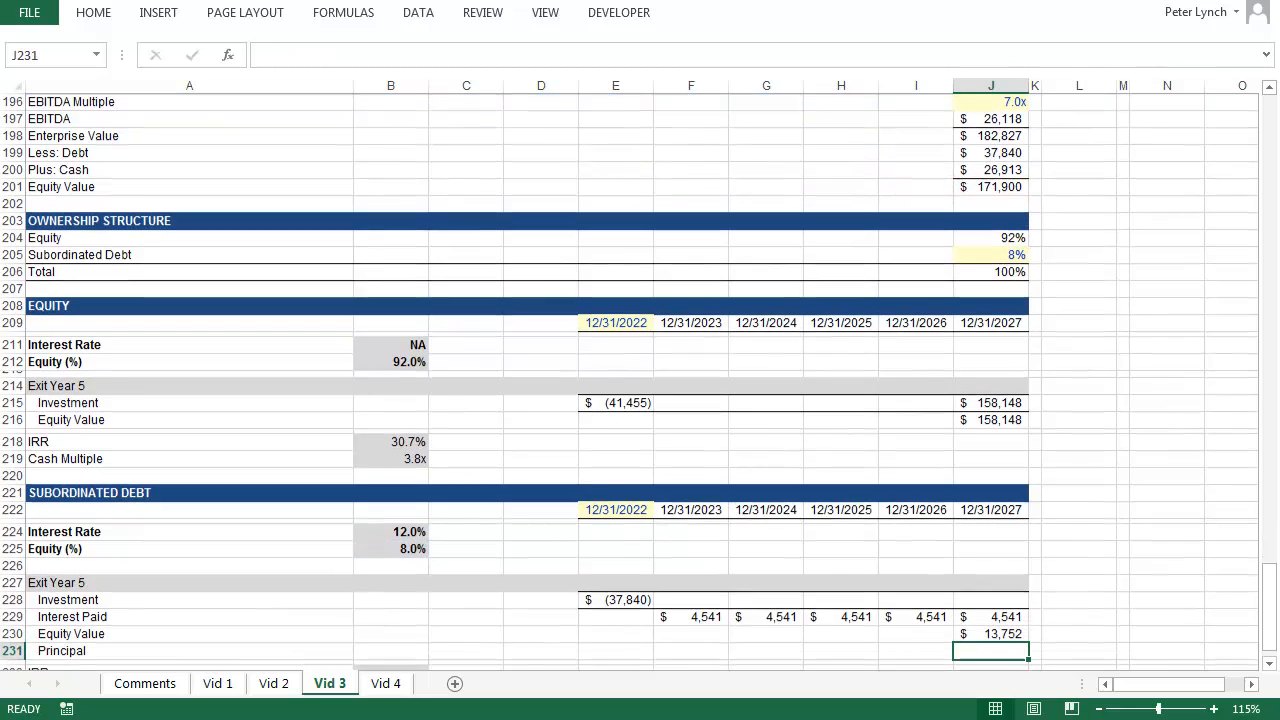
{"action": "key", "text": "Up"}
{"action": "left_click", "coordinate": [1266, 89]}
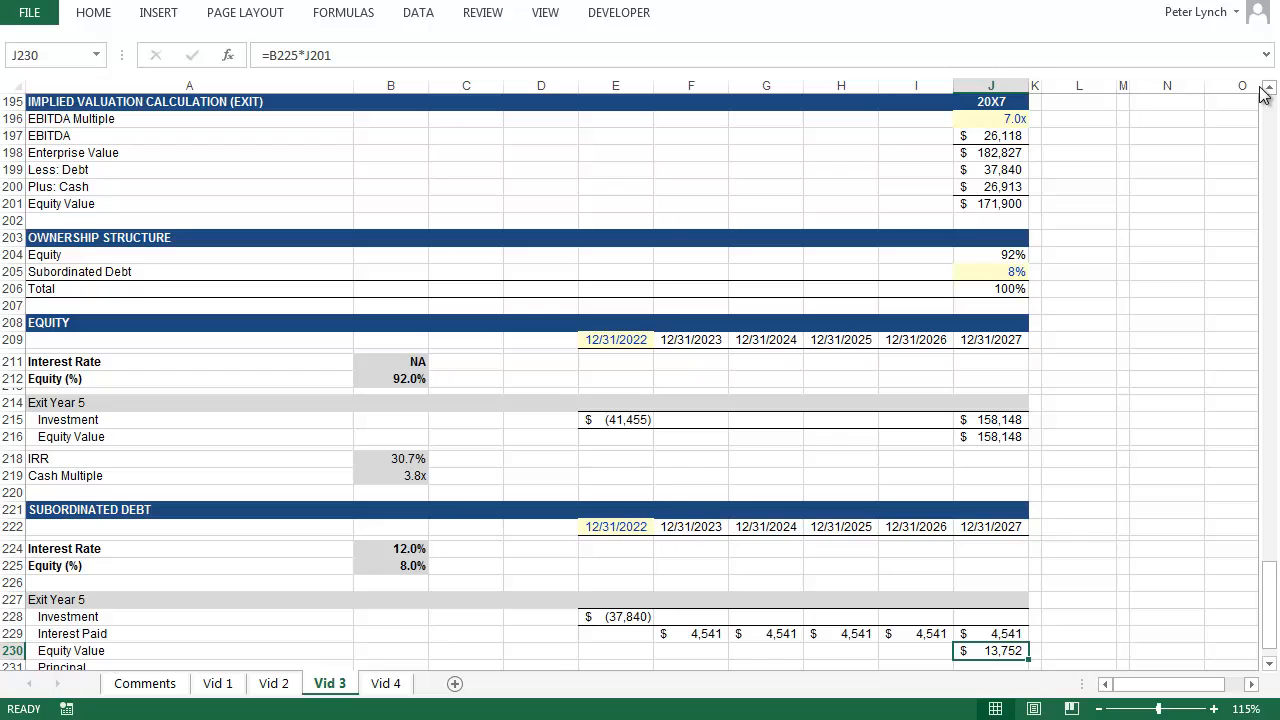
Link the exit-year Principal in J231 to the subordinated debt schedule's 20X7 Ending Balance, =J150
{"action": "key", "text": "Down"}
{"action": "type", "text": "="}
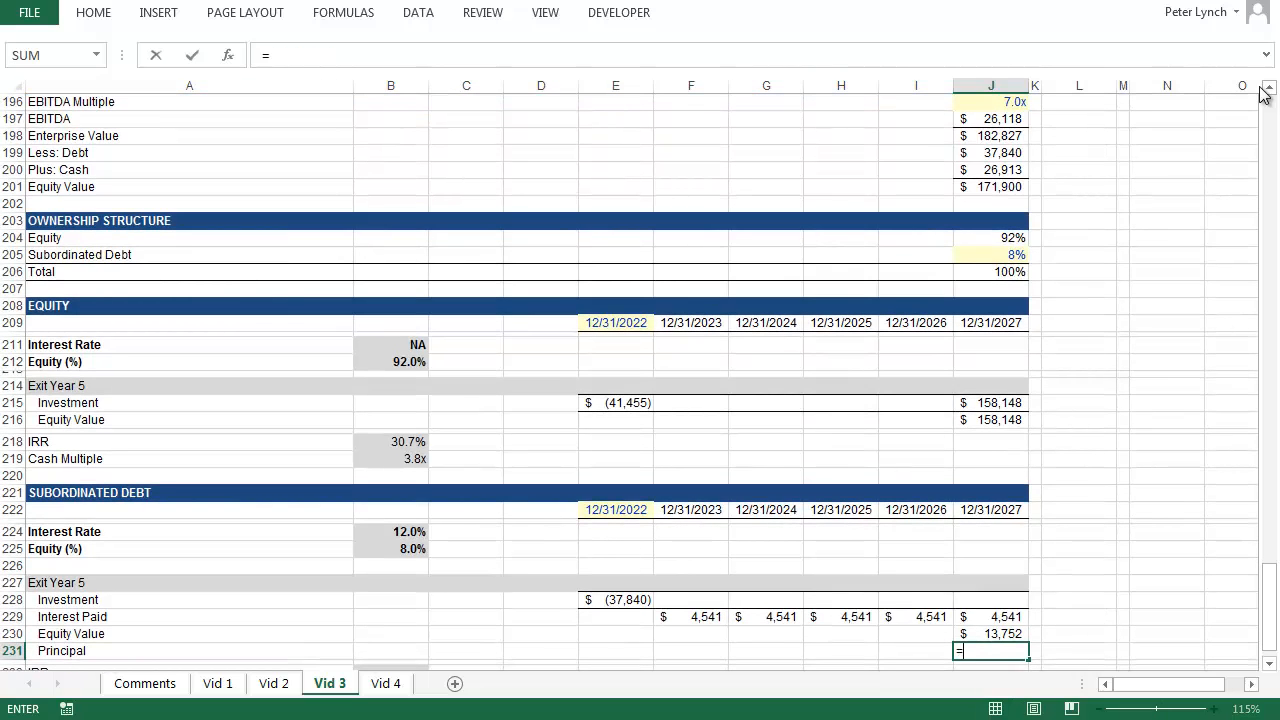
{"action": "key", "text": "Up"}
{"action": "key", "text": "Up"}
{"action": "key", "text": "Up"}
{"action": "key", "text": "Up"}
{"action": "key", "text": "Up"}
{"action": "key", "text": "Up"}
{"action": "key", "text": "Up"}
{"action": "key", "text": "Up"}
{"action": "key", "text": "Up"}
{"action": "key", "text": "Up"}
{"action": "key", "text": "Up"}
{"action": "key", "text": "Up"}
{"action": "key", "text": "Up"}
{"action": "key", "text": "Up"}
{"action": "key", "text": "Up"}
{"action": "key", "text": "Up"}
{"action": "key", "text": "Up"}
{"action": "key", "text": "Up"}
{"action": "key", "text": "Up"}
{"action": "key", "text": "Up"}
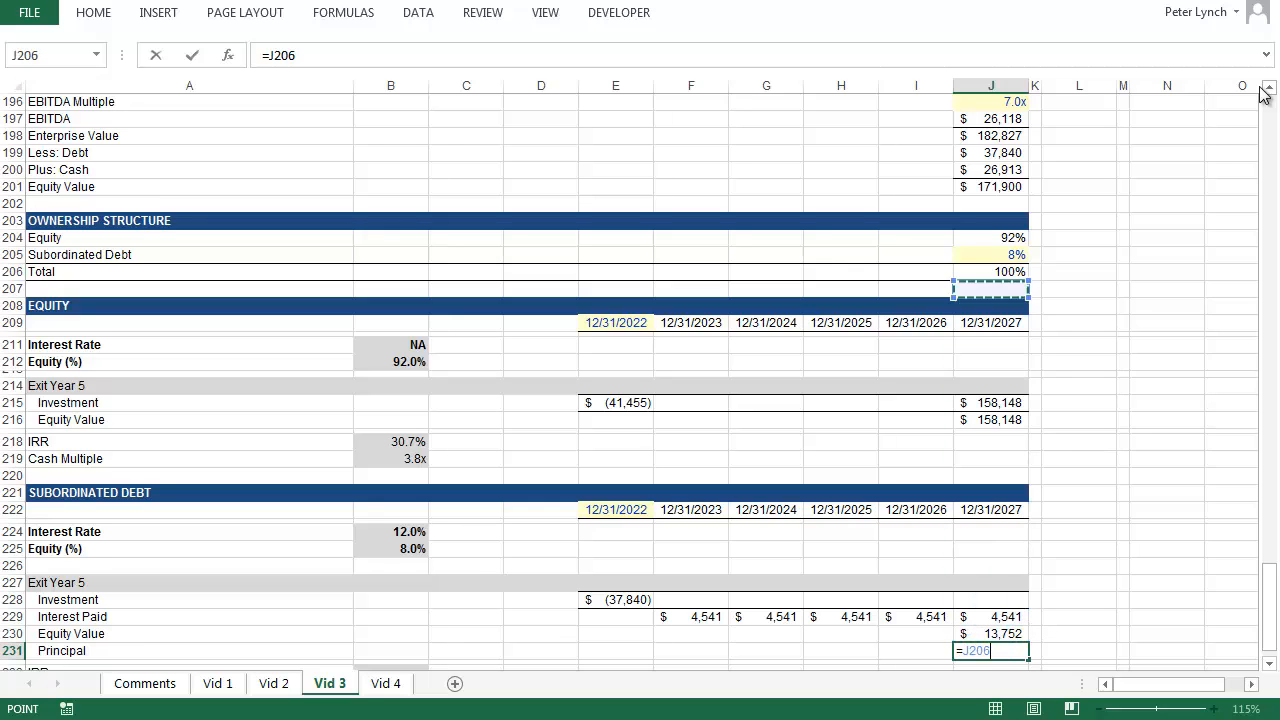
{"action": "key", "text": "Up"}
{"action": "key", "text": "Up"}
{"action": "key", "text": "Up"}
{"action": "key", "text": "Up"}
{"action": "key", "text": "Up"}
{"action": "key", "text": "Up"}
{"action": "key", "text": "Up"}
{"action": "key", "text": "Up"}
{"action": "key", "text": "Up"}
{"action": "key", "text": "Up"}
{"action": "key", "text": "Up"}
{"action": "key", "text": "Up"}
{"action": "key", "text": "Up"}
{"action": "key", "text": "Up"}
{"action": "key", "text": "Up"}
{"action": "key", "text": "Up"}
{"action": "key", "text": "Up"}
{"action": "key", "text": "Up"}
{"action": "key", "text": "Up"}
{"action": "key", "text": "Up"}
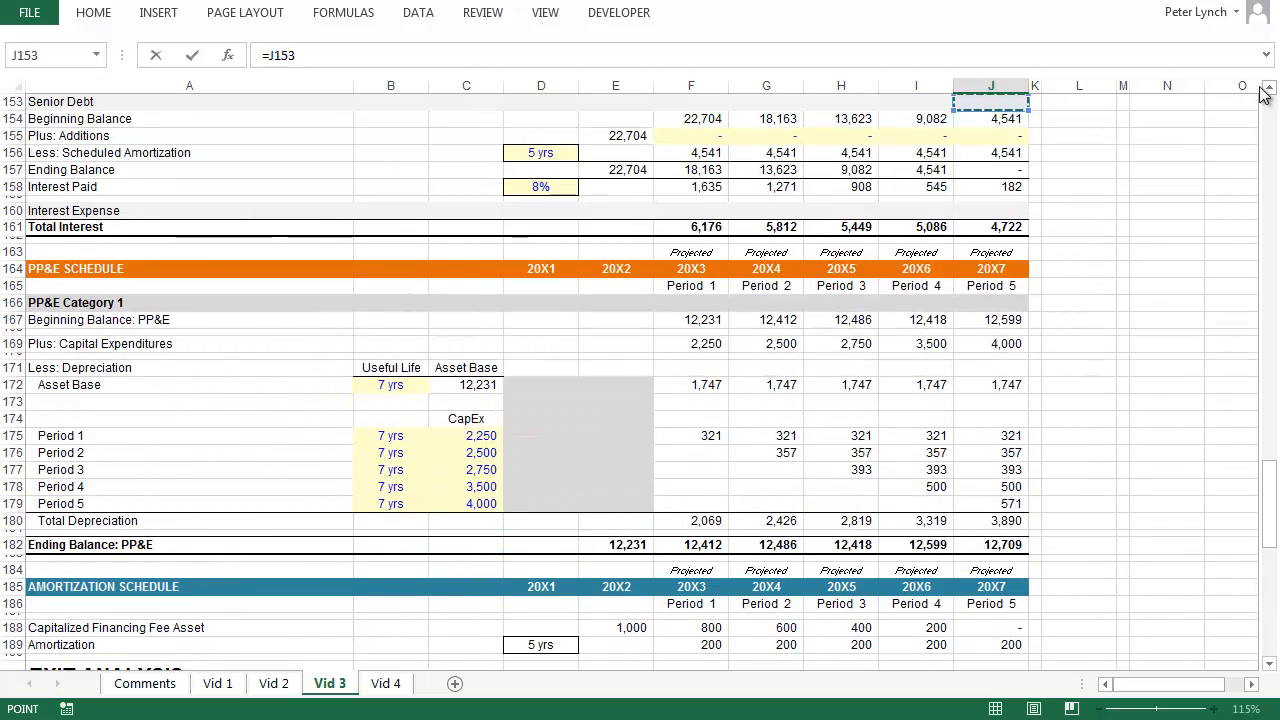
{"action": "key", "text": "Up"}
{"action": "key", "text": "Up"}
{"action": "key", "text": "Up"}
{"action": "key", "text": "Up"}
{"action": "key", "text": "Up"}
{"action": "key", "text": "Up"}
{"action": "key", "text": "Up"}
{"action": "key", "text": "Up"}
{"action": "key", "text": "Up"}
{"action": "key", "text": "Up"}
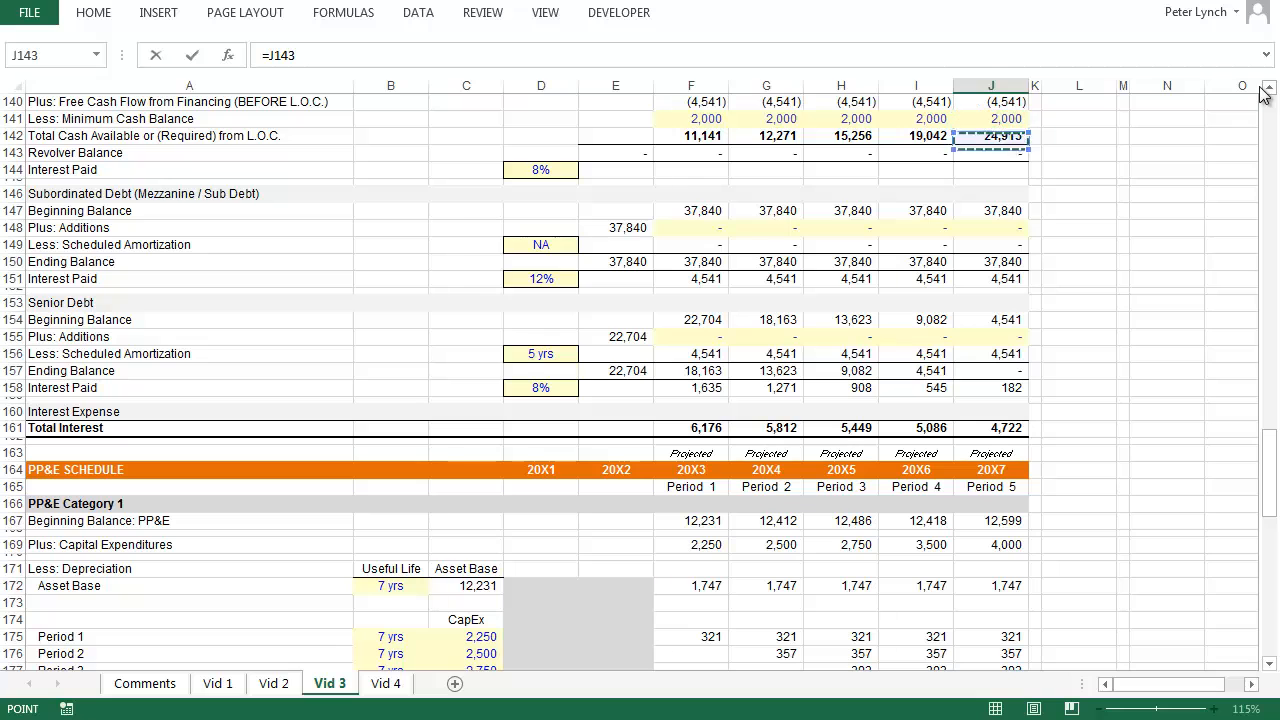
{"action": "key", "text": "Down"}
{"action": "key", "text": "Down"}
{"action": "key", "text": "Down"}
{"action": "key", "text": "Down"}
{"action": "key", "text": "Down"}
{"action": "key", "text": "Down"}
{"action": "key", "text": "Down"}
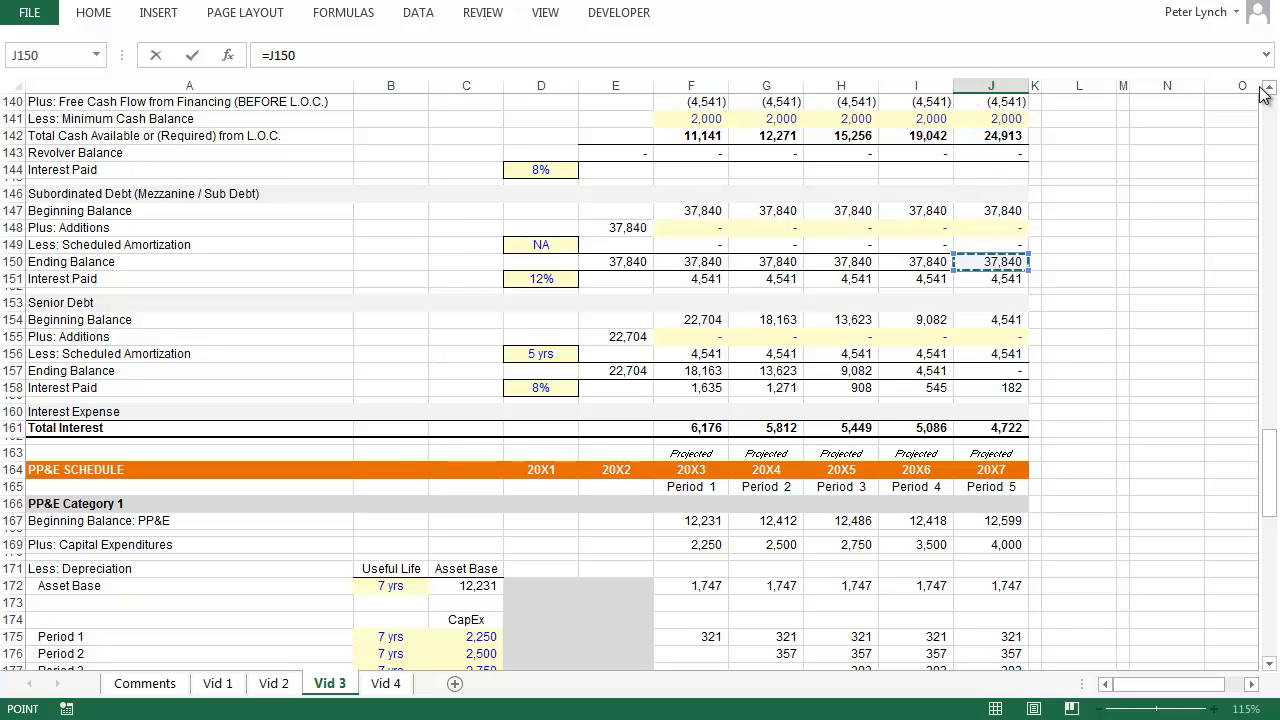
{"action": "key", "text": "Return"}
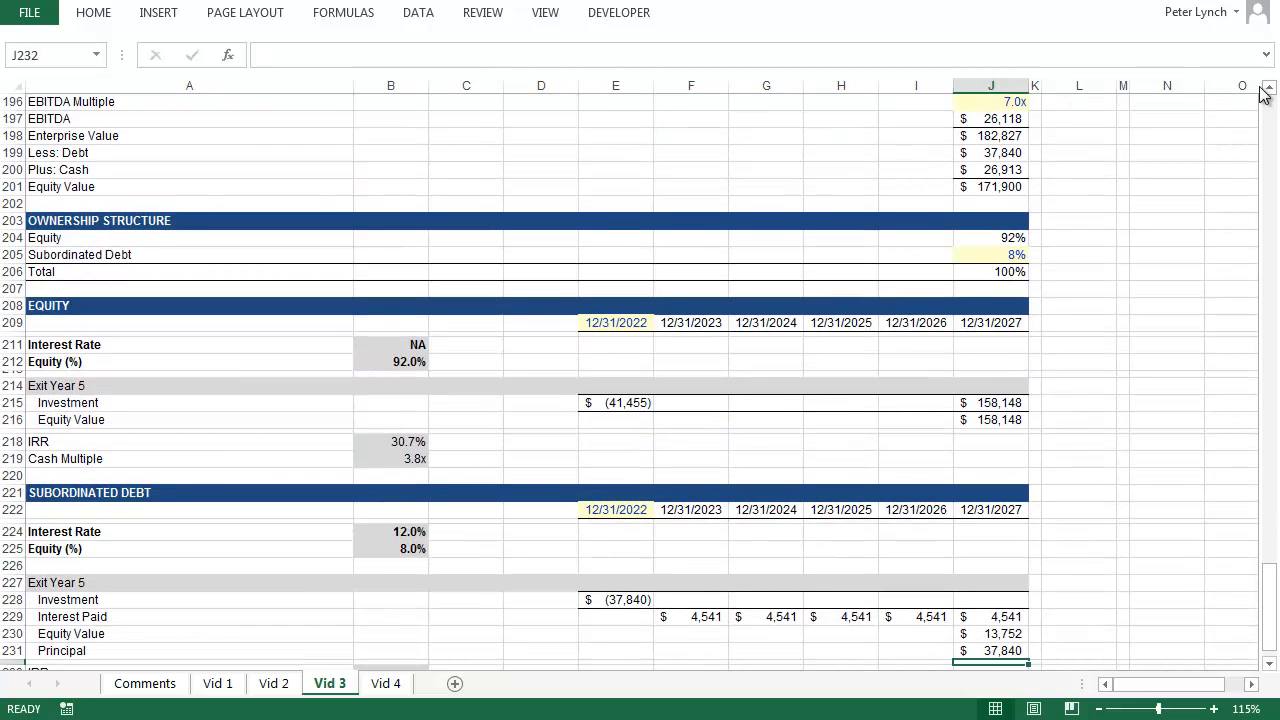
Sum the first-year interest, equity value and principal into the subordinated debt Investment row at F228, =SUM(F229:F231)
{"action": "key", "text": "Left"}
{"action": "key", "text": "Left"}
{"action": "key", "text": "Left"}
{"action": "key", "text": "Left"}
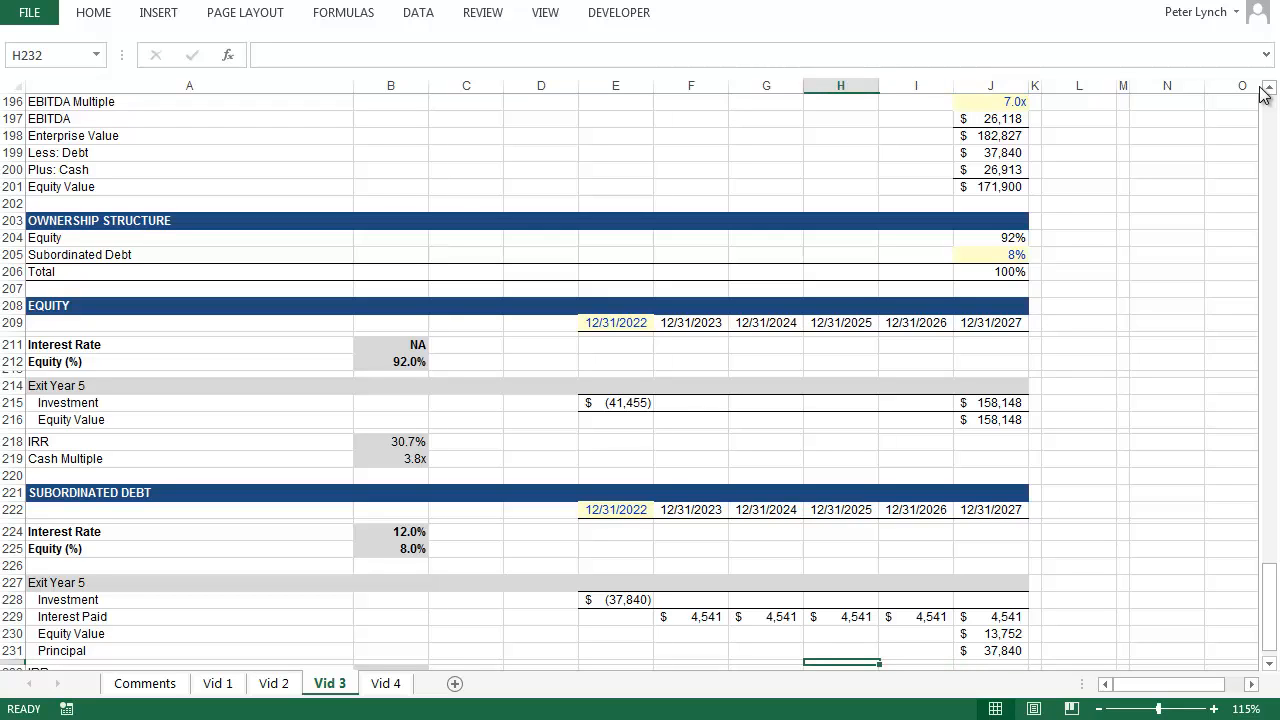
{"action": "key", "text": "Up"}
{"action": "key", "text": "Up"}
{"action": "key", "text": "Up"}
{"action": "key", "text": "Up"}
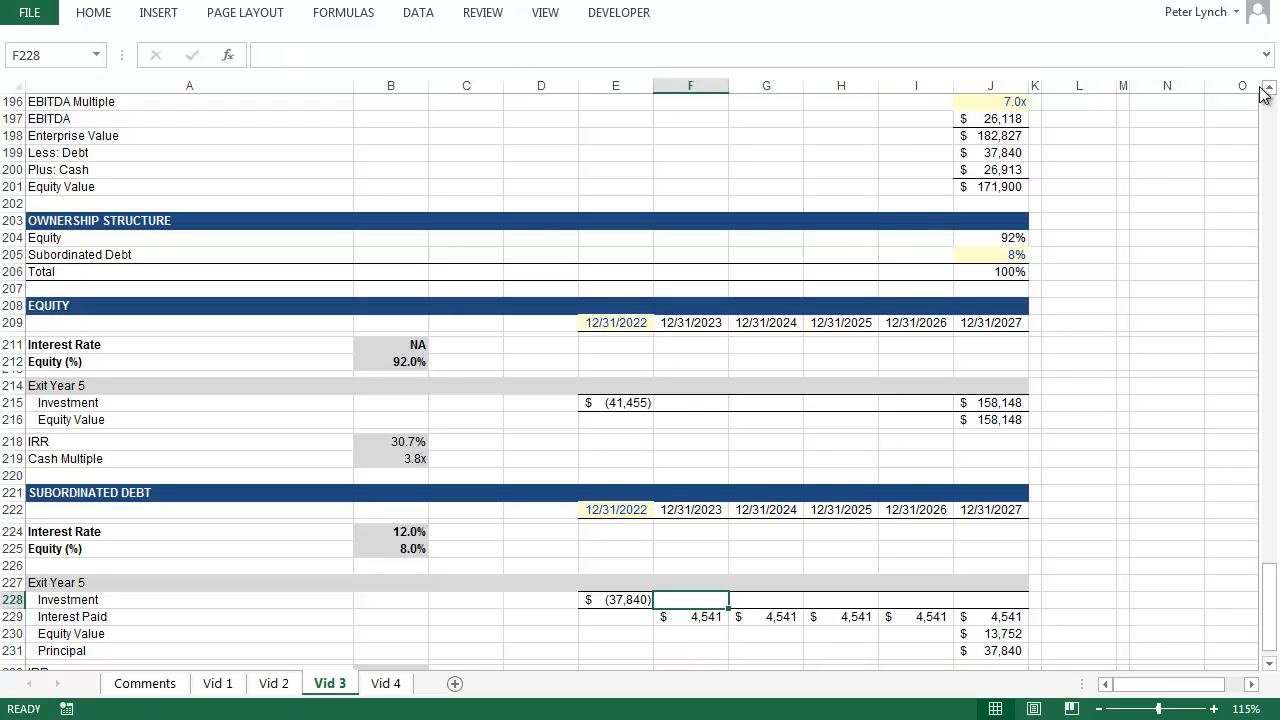
{"action": "type", "text": "=sum("}
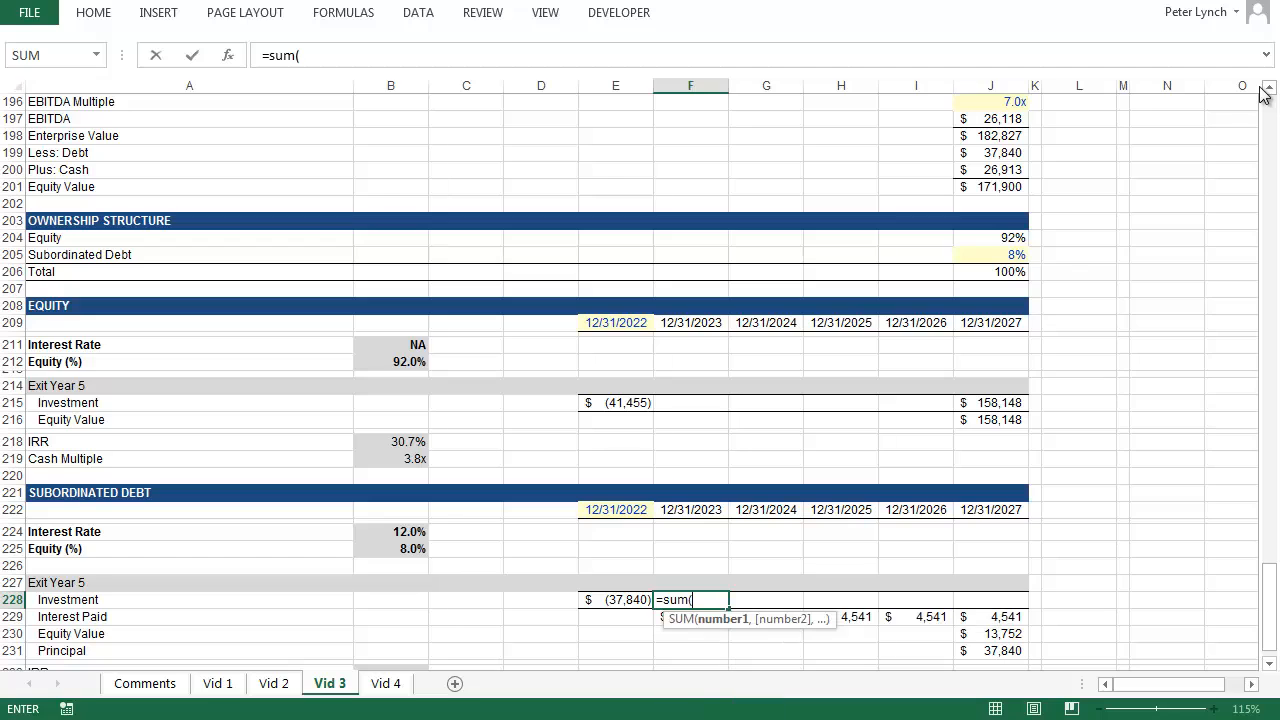
{"action": "key", "text": "Down"}
{"action": "key", "text": "shift+Down"}
{"action": "key", "text": "shift+Down"}
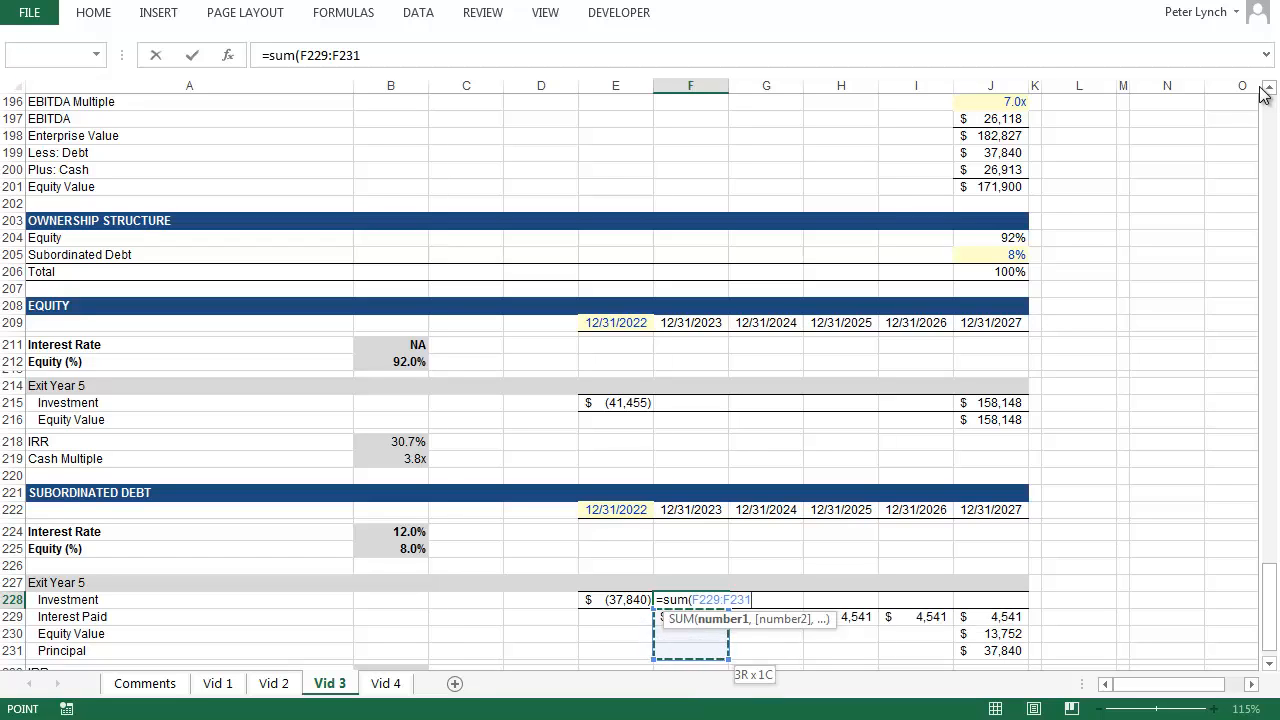
{"action": "type", "text": ")"}
{"action": "key", "text": "ctrl+Return"}
Fill the SUM formula from F228 across the subordinated debt Investment row through J228
{"action": "key", "text": "shift+Right"}
{"action": "key", "text": "shift+Right"}
{"action": "key", "text": "shift+Right"}
{"action": "key", "text": "shift+Right"}
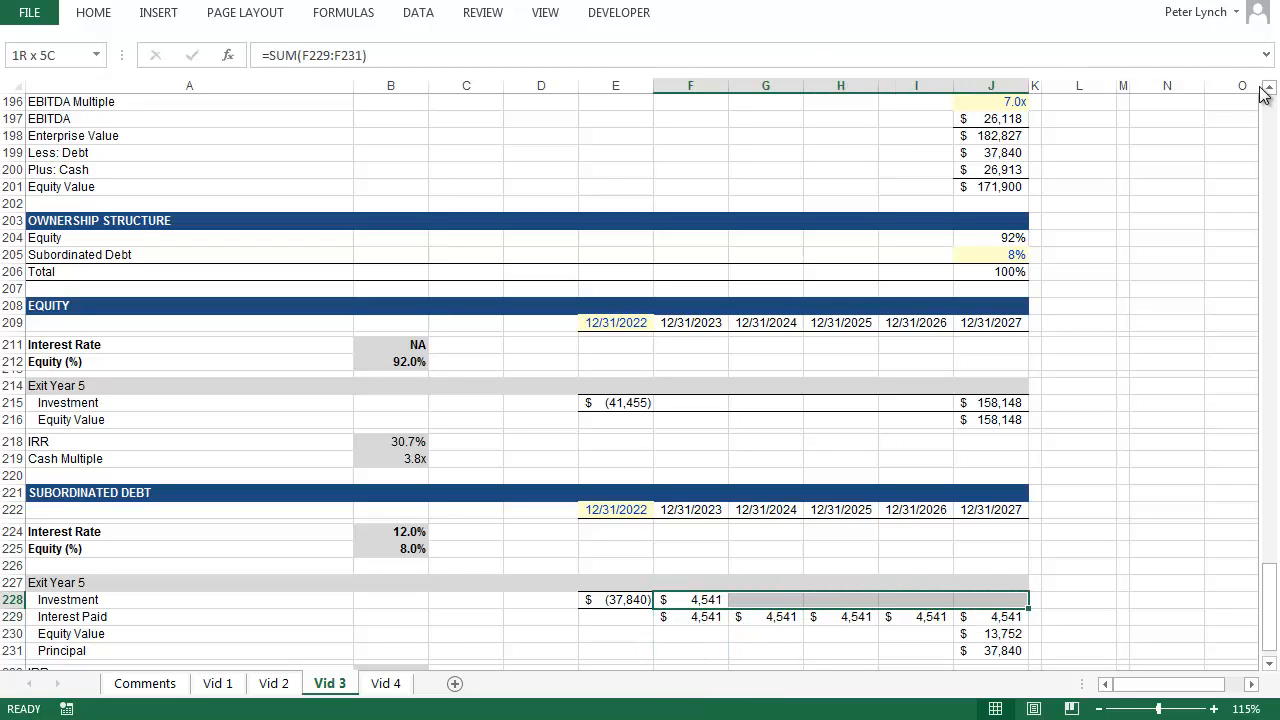
{"action": "key", "text": "ctrl+r"}
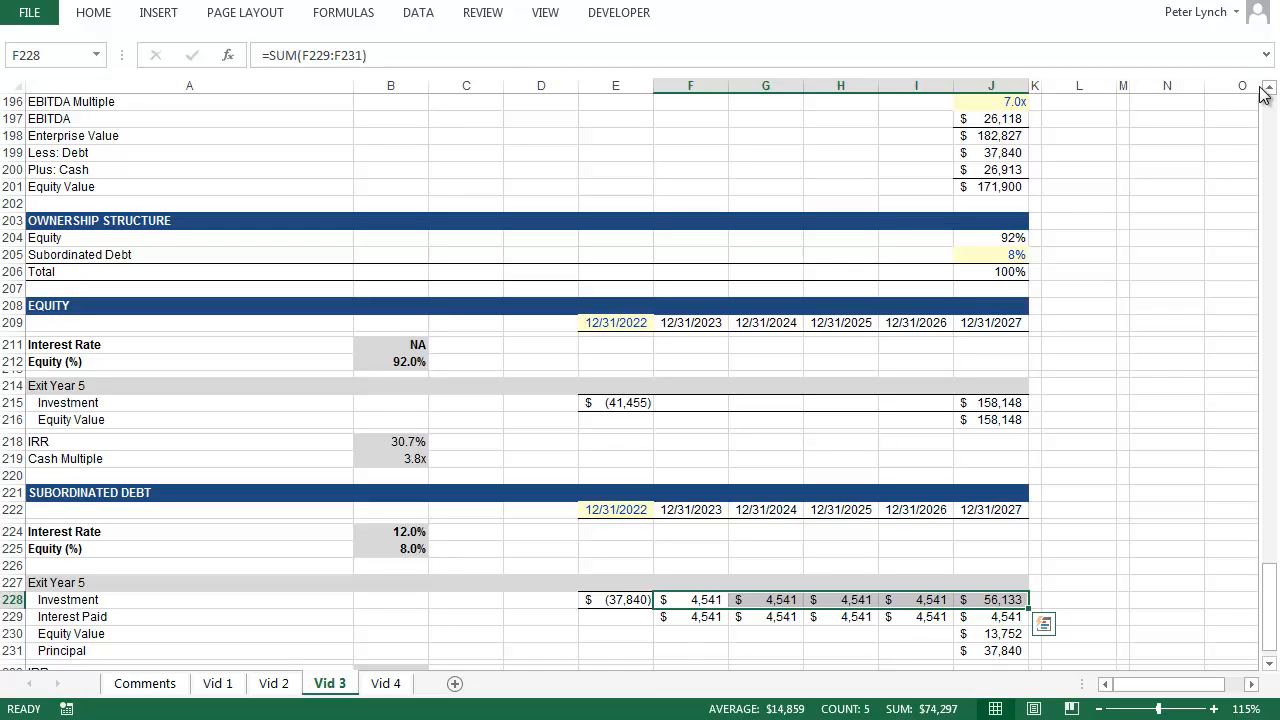
Calculate the subordinated debt IRR in B233 from its Investment cash flows and the dates above them, =XIRR(E228:J228,E222:J222)
{"action": "key", "text": "Down"}
{"action": "key", "text": "Down"}
{"action": "key", "text": "Down"}
{"action": "key", "text": "Down"}
{"action": "key", "text": "Down"}
{"action": "key", "text": "Down"}
{"action": "key", "text": "Left"}
{"action": "key", "text": "Left"}
{"action": "key", "text": "Left"}
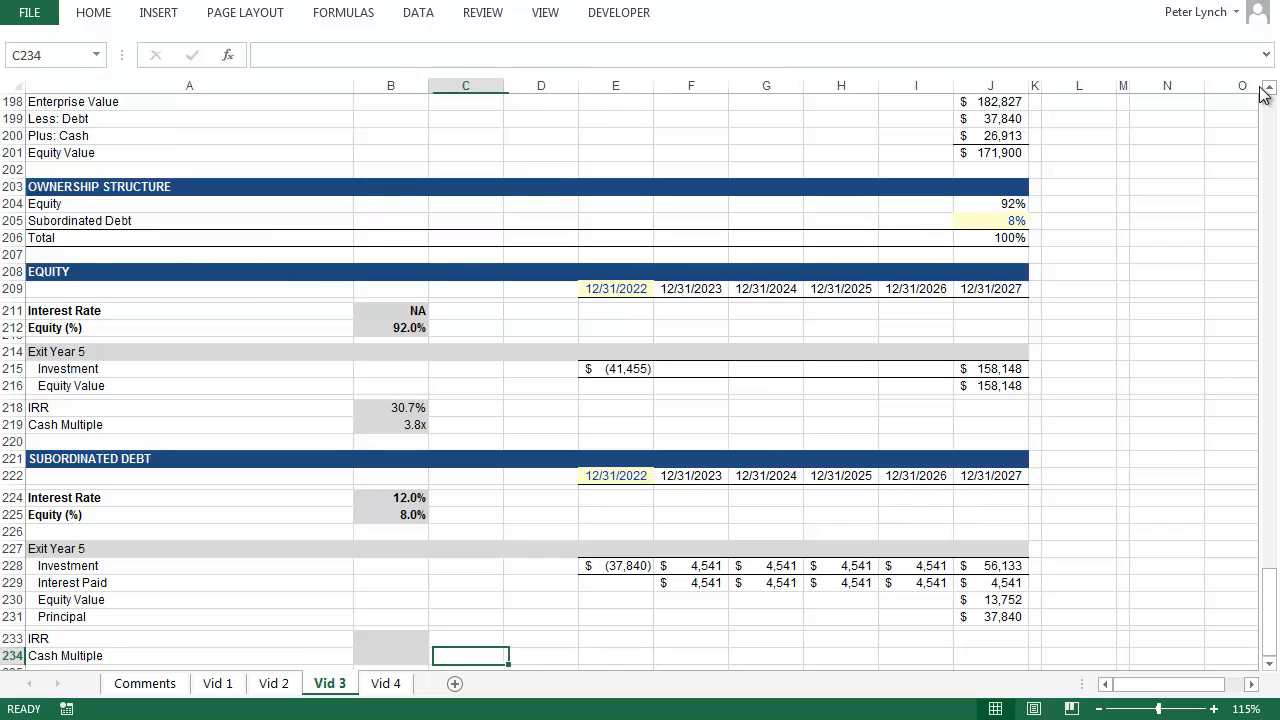
{"action": "key", "text": "Left"}
{"action": "key", "text": "Up"}
{"action": "type", "text": "=x"}
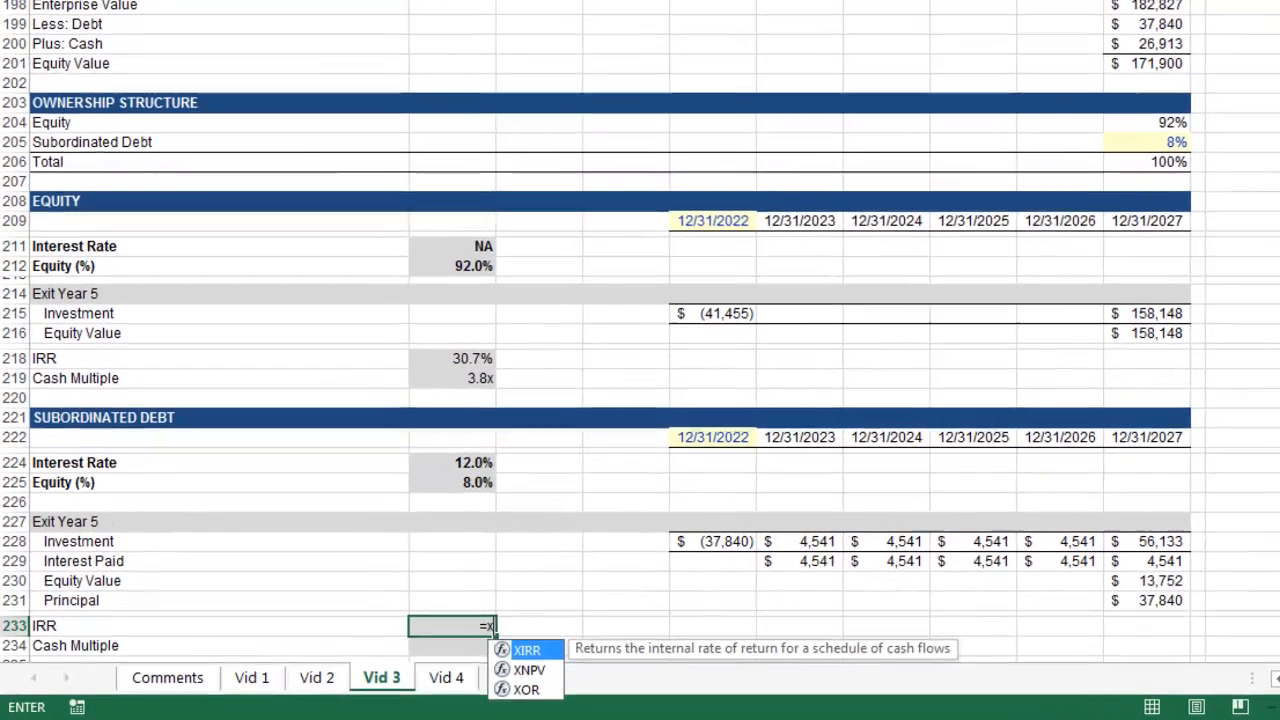
{"action": "type", "text": "irr("}
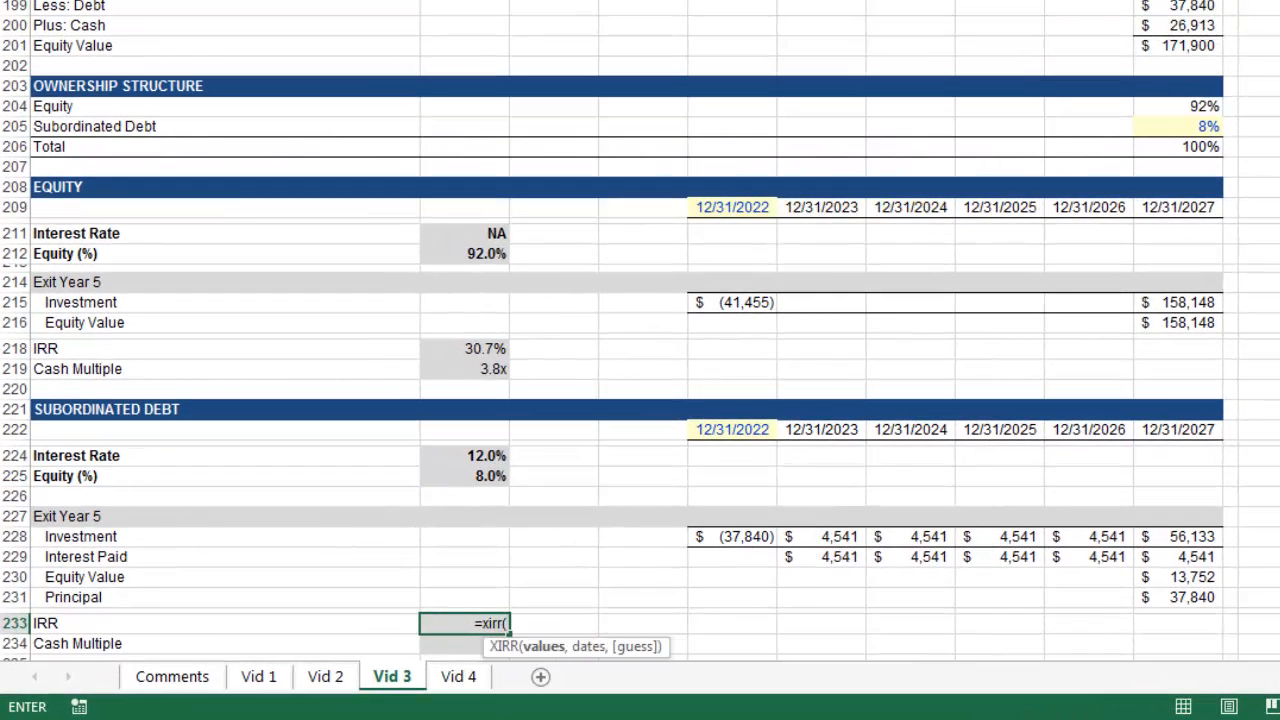
{"action": "key", "text": "Up"}
{"action": "key", "text": "Up"}
{"action": "key", "text": "Up"}
{"action": "key", "text": "Up"}
{"action": "key", "text": "Up"}
{"action": "key", "text": "Right"}
{"action": "key", "text": "Right"}
{"action": "key", "text": "Right"}
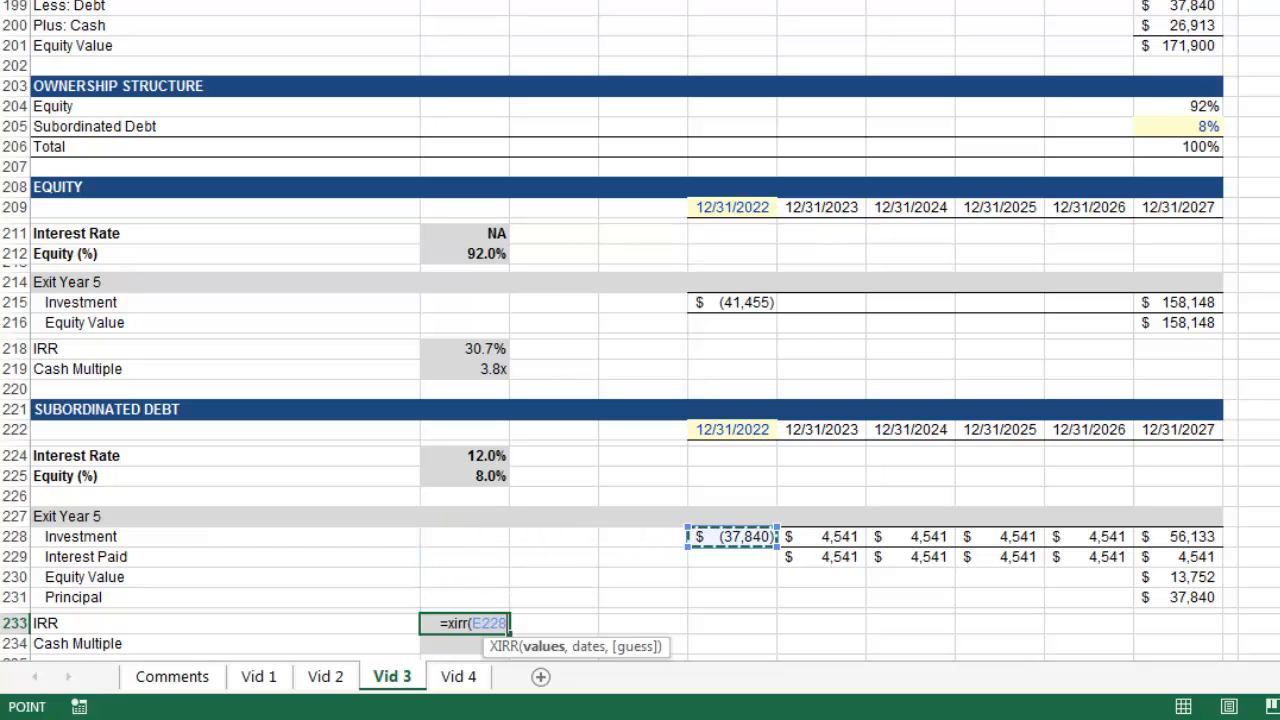
{"action": "key", "text": "ctrl+shift+Right"}
{"action": "type", "text": ","}
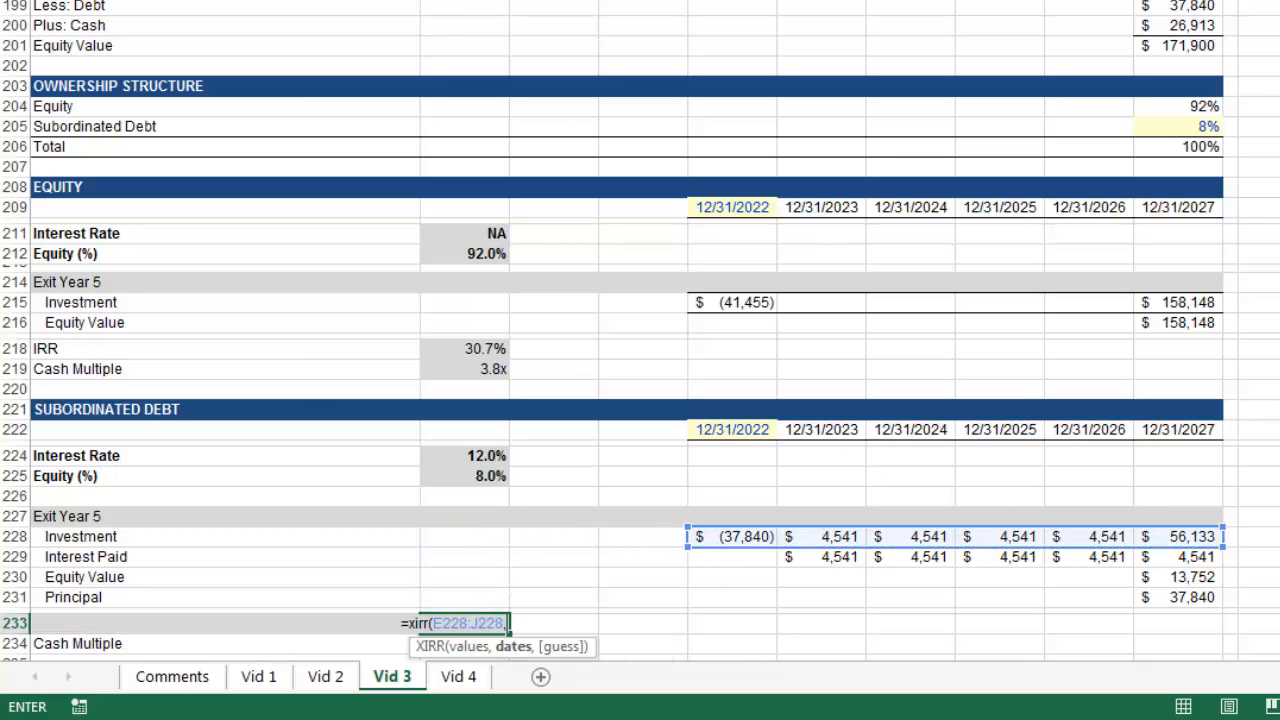
{"action": "key", "text": "Up"}
{"action": "key", "text": "Up"}
{"action": "key", "text": "Up"}
{"action": "key", "text": "Up"}
{"action": "key", "text": "Up"}
{"action": "key", "text": "Up"}
{"action": "key", "text": "Up"}
{"action": "key", "text": "Up"}
{"action": "key", "text": "Up"}
{"action": "key", "text": "Right"}
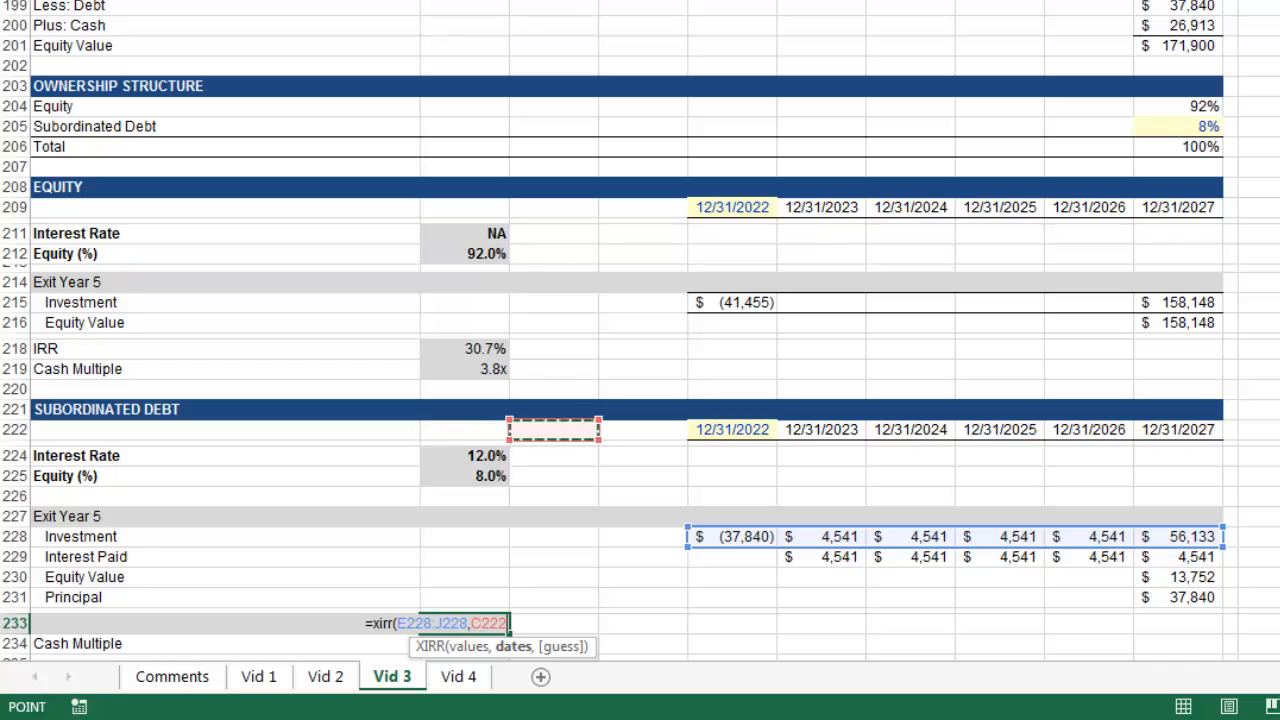
{"action": "key", "text": "Right"}
{"action": "key", "text": "Right"}
{"action": "key", "text": "ctrl+shift+Right"}
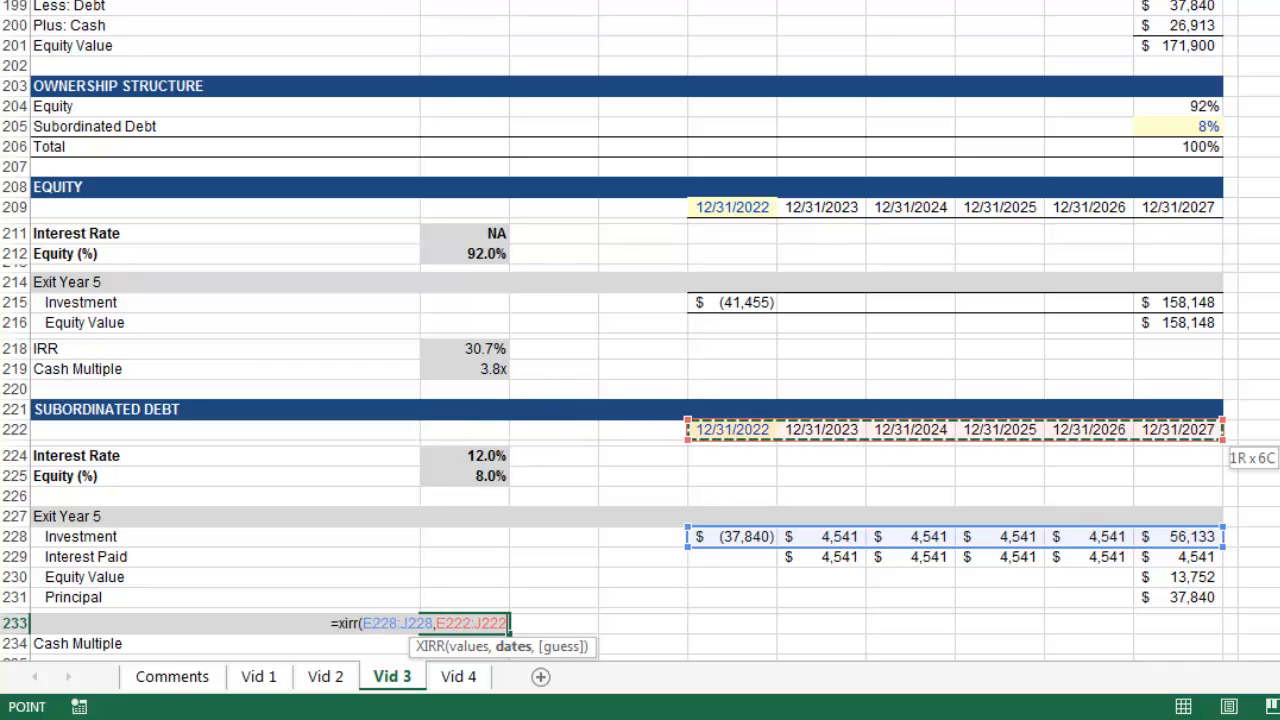
{"action": "type", "text": ")"}
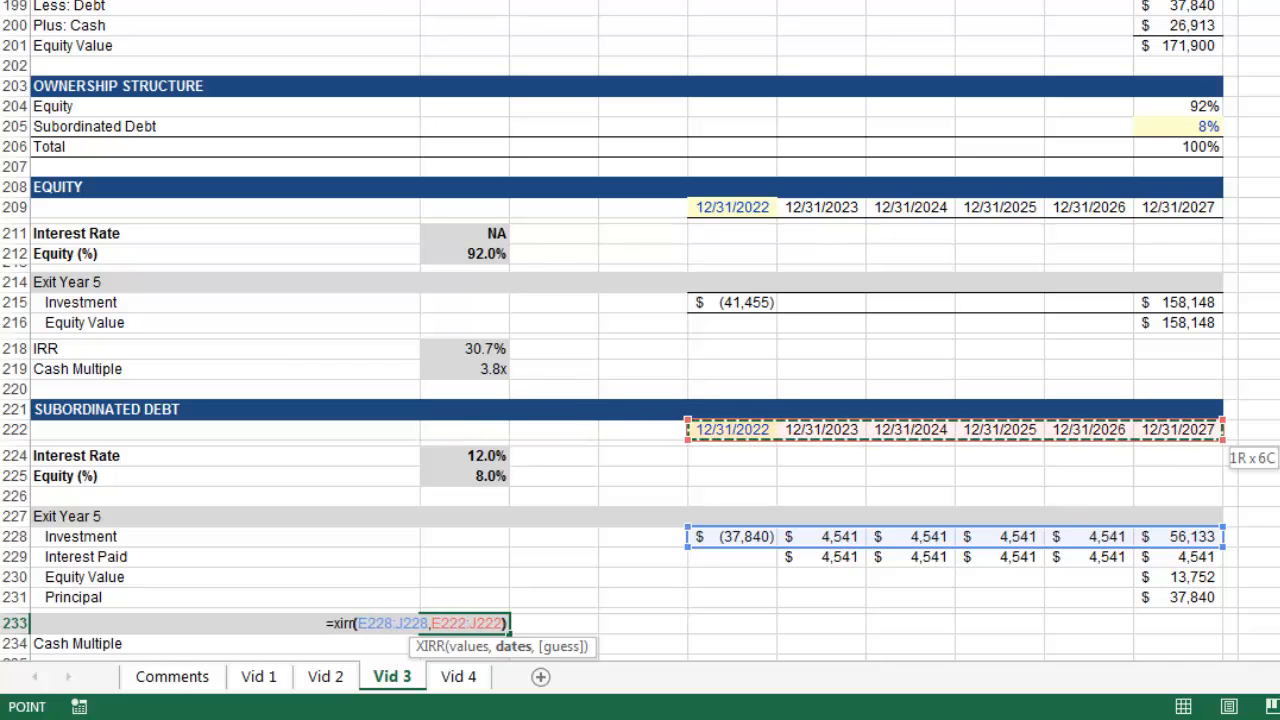
{"action": "key", "text": "Return"}
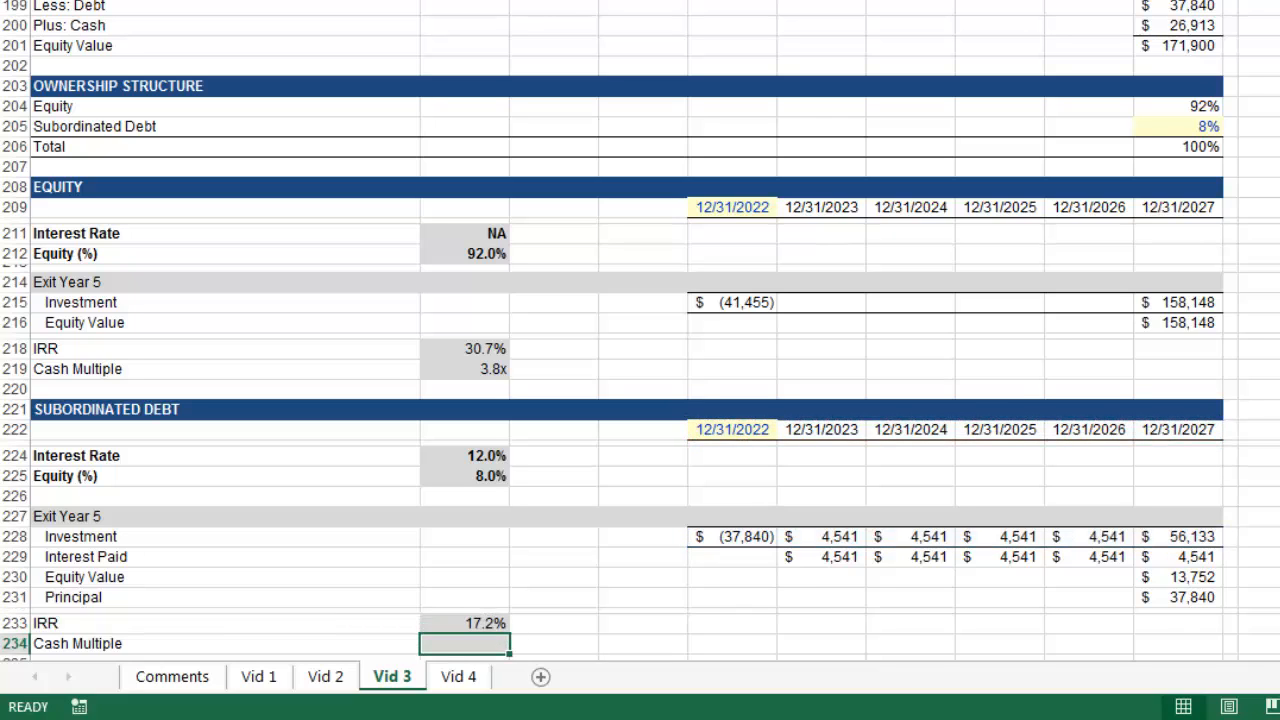
Calculate the subordinated debt Cash Multiple in B234 as total inflows over the negated initial investment, =SUM(F228:J228)/-E228
{"action": "type", "text": "=sum("}
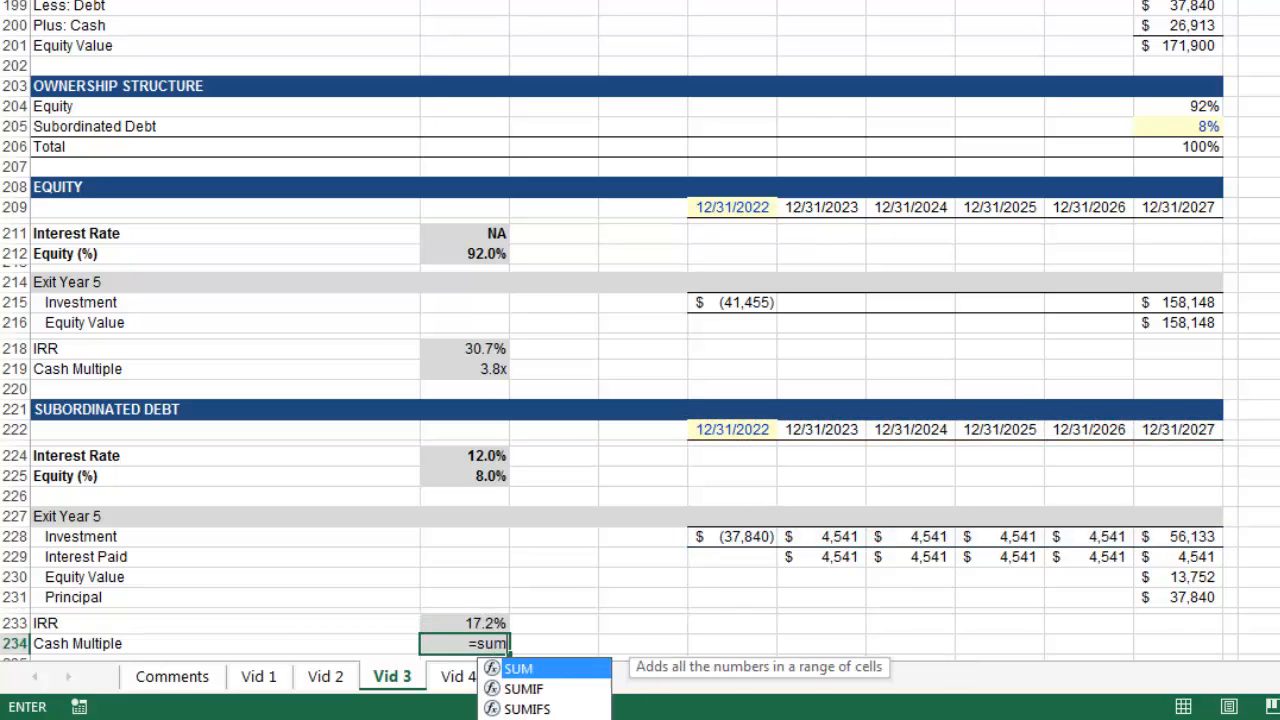
{"action": "key", "text": "Up"}
{"action": "key", "text": "Up"}
{"action": "key", "text": "Up"}
{"action": "key", "text": "Up"}
{"action": "key", "text": "Up"}
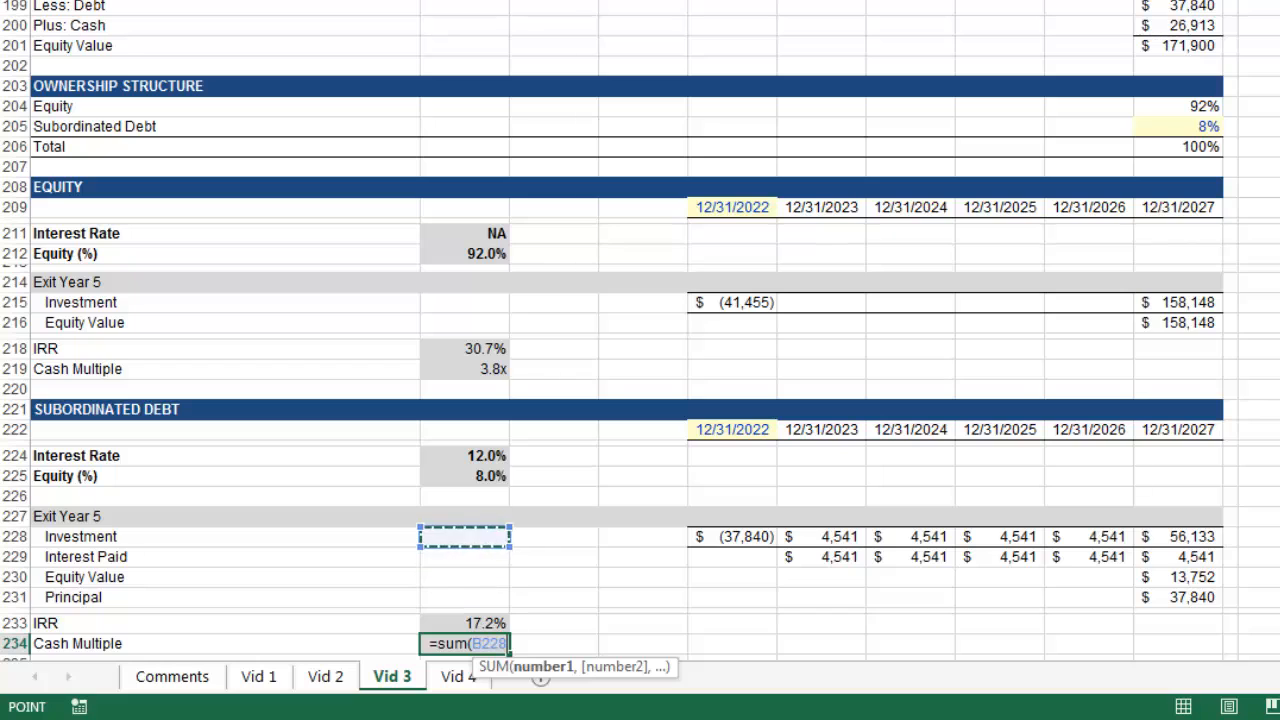
{"action": "key", "text": "Right"}
{"action": "key", "text": "Right"}
{"action": "key", "text": "shift+Right"}
{"action": "key", "text": "shift+Right"}
{"action": "key", "text": "shift+Right"}
{"action": "key", "text": "shift+Right"}
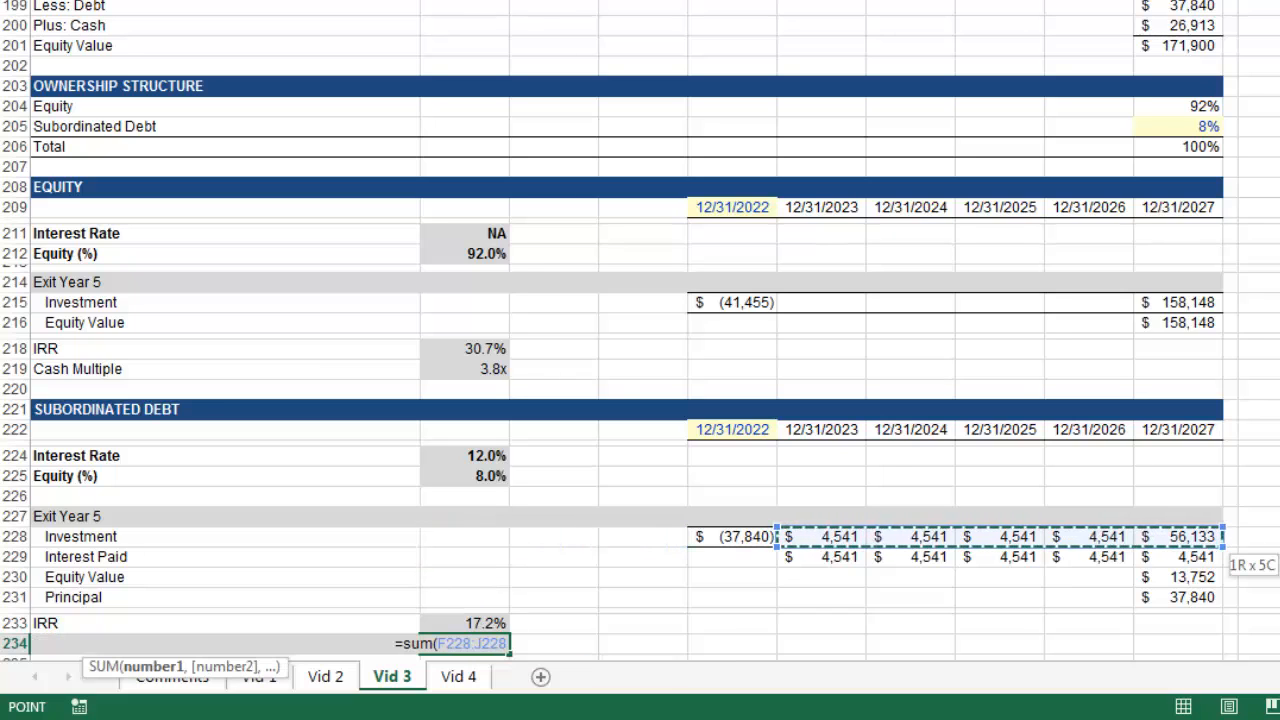
{"action": "type", "text": ")/-"}
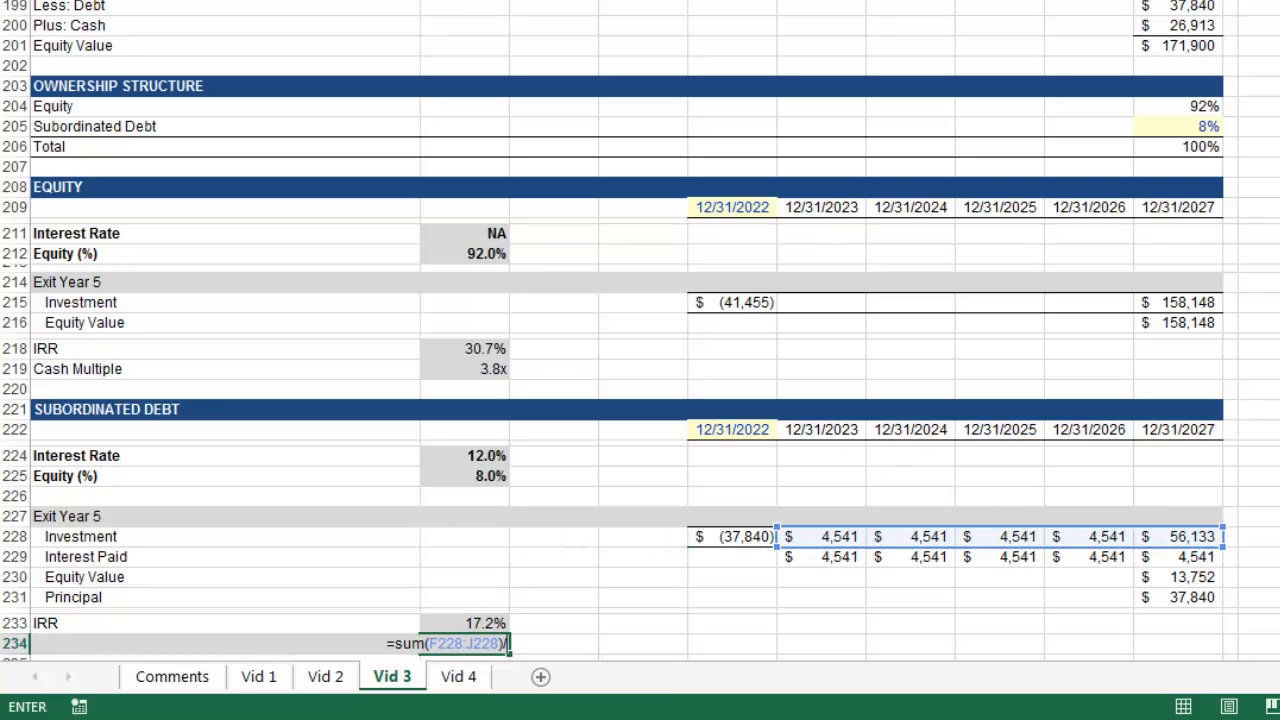
{"action": "key", "text": "Up"}
{"action": "key", "text": "Up"}
{"action": "key", "text": "Up"}
{"action": "key", "text": "Up"}
{"action": "key", "text": "Up"}
{"action": "key", "text": "Up"}
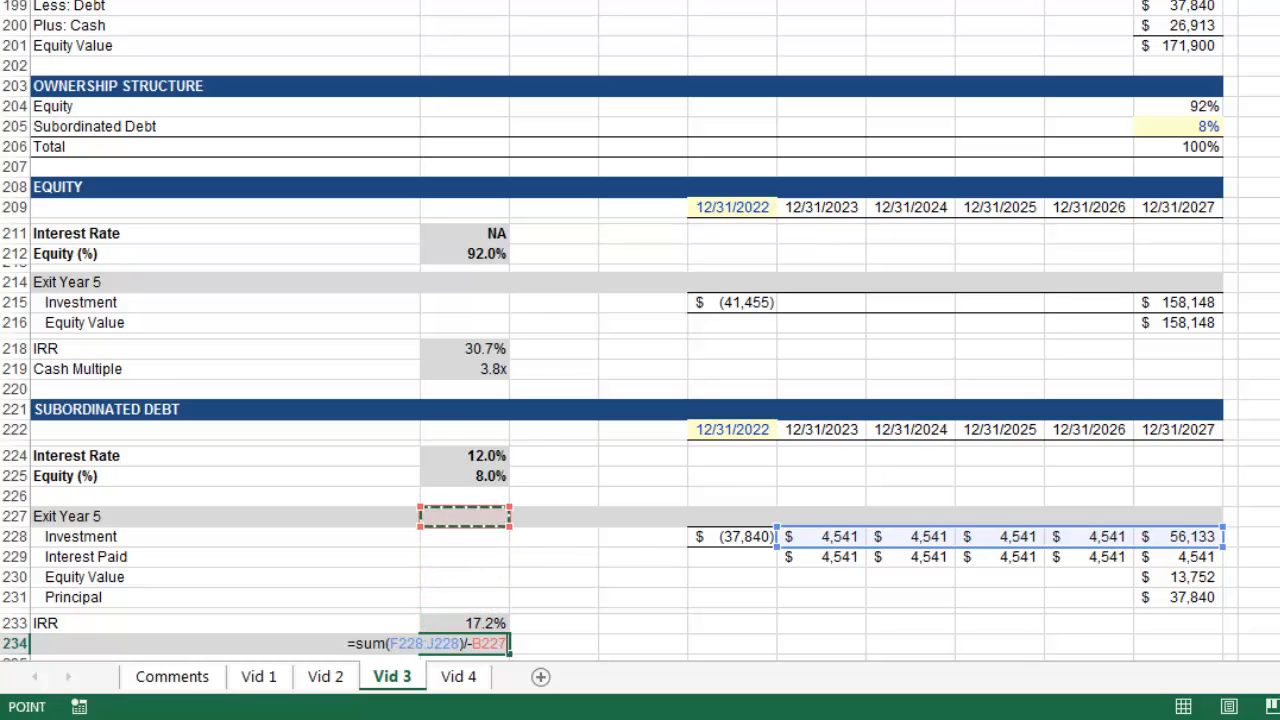
{"action": "key", "text": "Right"}
{"action": "key", "text": "Right"}
{"action": "key", "text": "Right"}
{"action": "key", "text": "Right"}
{"action": "key", "text": "Down"}
{"action": "key", "text": "Left"}
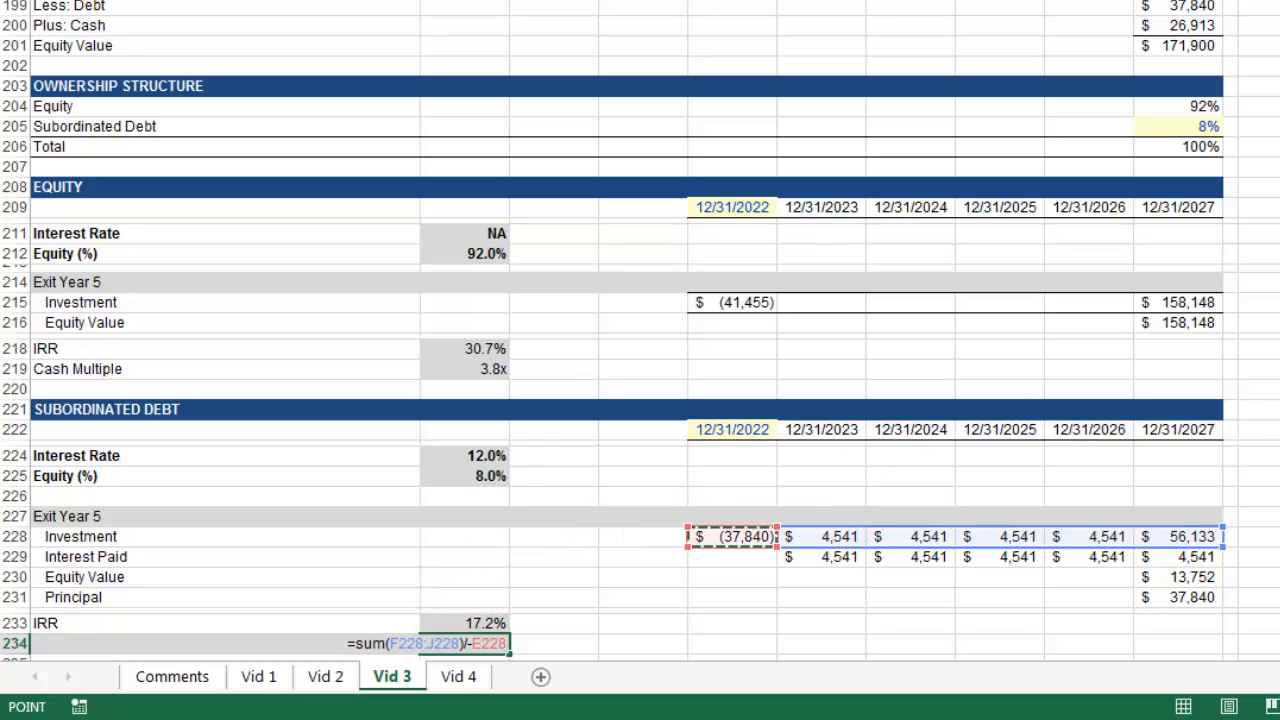
{"action": "key", "text": "Return"}
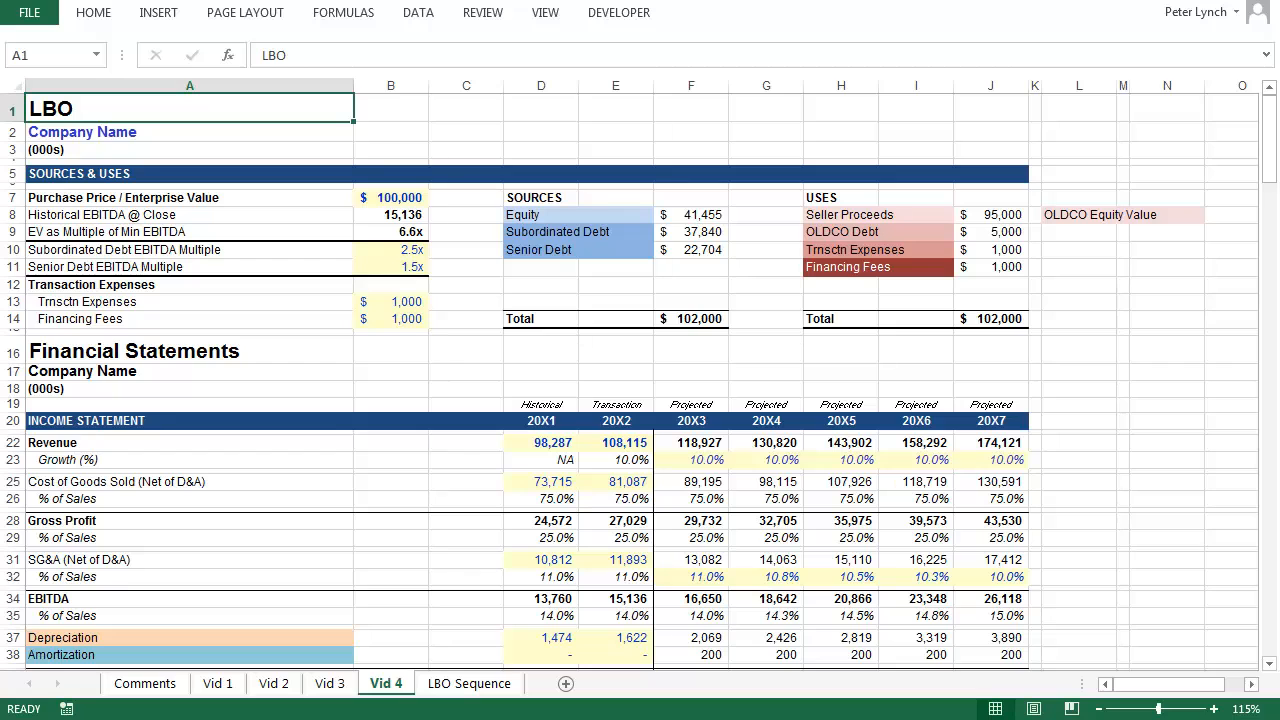
Look through the Vid 4 sheet from Sources & Uses past the financial statements and schedules down to the Exit Analysis heading
{"action": "key", "text": "Down"}
{"action": "key", "text": "Down"}
{"action": "key", "text": "Down"}
{"action": "key", "text": "Down"}
{"action": "key", "text": "Down"}
{"action": "key", "text": "Down"}
{"action": "key", "text": "Down"}
{"action": "key", "text": "Down"}
{"action": "key", "text": "Down"}
{"action": "key", "text": "Down"}
{"action": "key", "text": "Down"}
{"action": "key", "text": "Down"}
{"action": "key", "text": "Down"}
{"action": "key", "text": "Down"}
{"action": "key", "text": "Down"}
{"action": "key", "text": "Down"}
{"action": "key", "text": "Down"}
{"action": "key", "text": "Down"}
{"action": "key", "text": "Down"}
{"action": "key", "text": "Down"}
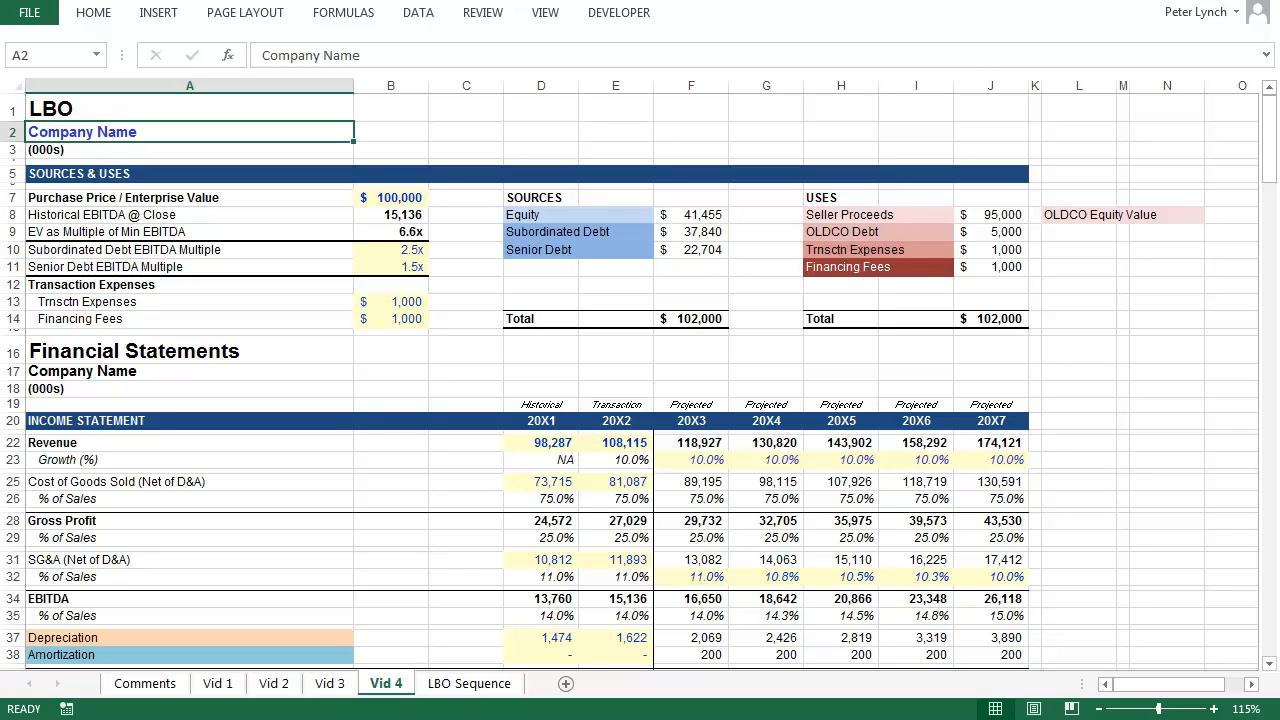
{"action": "key", "text": "Down"}
{"action": "key", "text": "Down"}
{"action": "key", "text": "Down"}
{"action": "key", "text": "Down"}
{"action": "key", "text": "Down"}
{"action": "key", "text": "Down"}
{"action": "key", "text": "Down"}
{"action": "key", "text": "Down"}
{"action": "key", "text": "Down"}
{"action": "key", "text": "Down"}
{"action": "key", "text": "Down"}
{"action": "key", "text": "Down"}
{"action": "key", "text": "Down"}
{"action": "key", "text": "Down"}
{"action": "key", "text": "Down"}
{"action": "key", "text": "Down"}
{"action": "key", "text": "Down"}
{"action": "key", "text": "Down"}
{"action": "key", "text": "Down"}
{"action": "key", "text": "Down"}
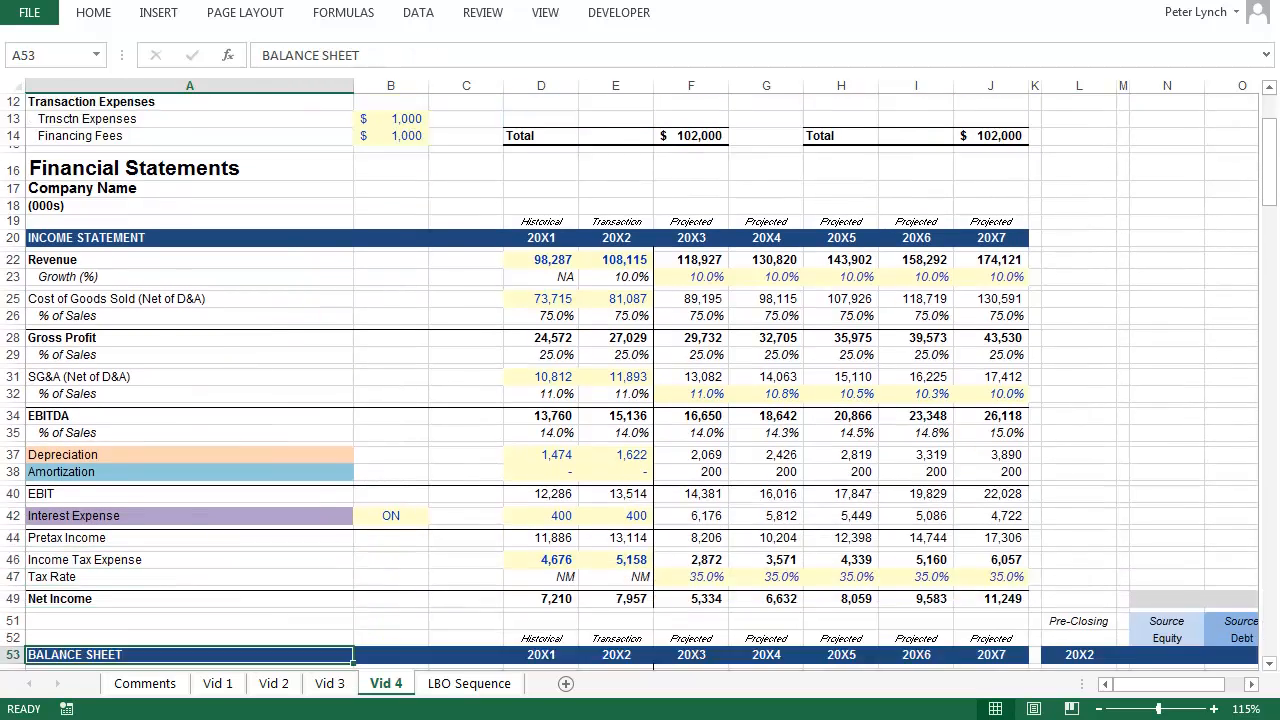
{"action": "key", "text": "Down"}
{"action": "key", "text": "Down"}
{"action": "key", "text": "Down"}
{"action": "key", "text": "Down"}
{"action": "key", "text": "Down"}
{"action": "key", "text": "Down"}
{"action": "key", "text": "Down"}
{"action": "key", "text": "Down"}
{"action": "key", "text": "Down"}
{"action": "key", "text": "Down"}
{"action": "key", "text": "Down"}
{"action": "key", "text": "Down"}
{"action": "key", "text": "Down"}
{"action": "key", "text": "Down"}
{"action": "key", "text": "Down"}
{"action": "key", "text": "Down"}
{"action": "key", "text": "Down"}
{"action": "key", "text": "Down"}
{"action": "key", "text": "Down"}
{"action": "key", "text": "Down"}
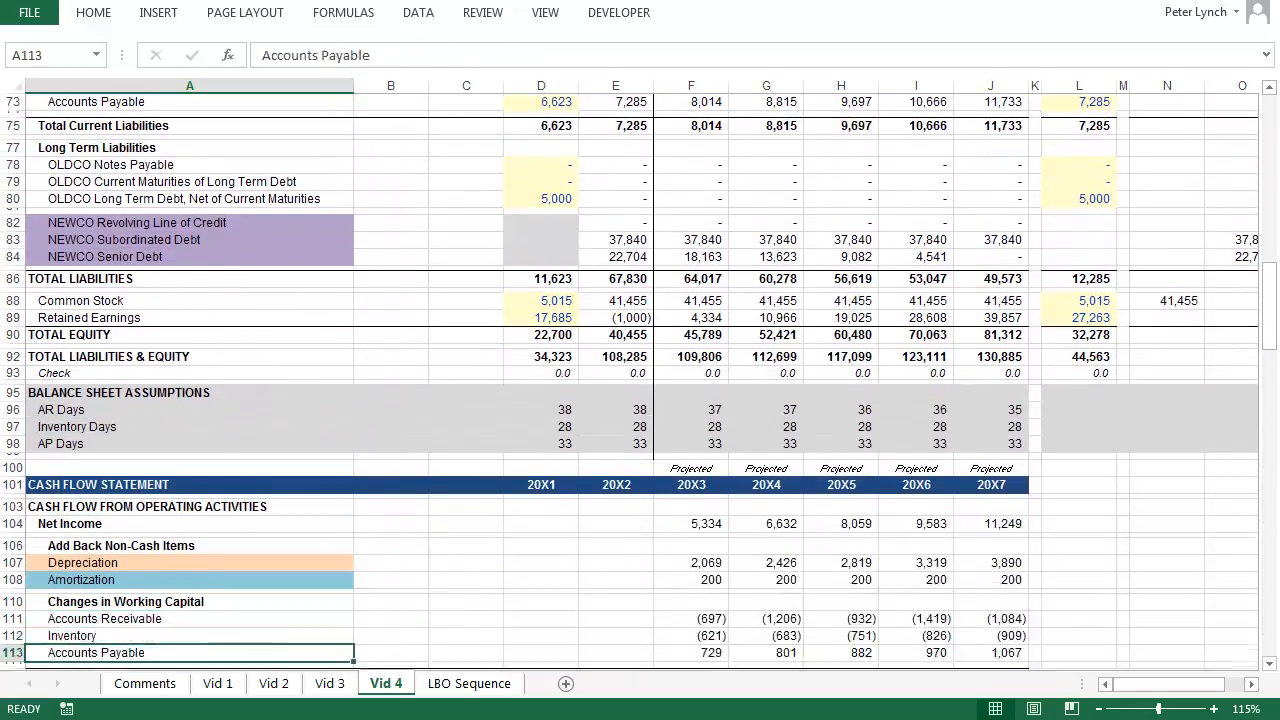
{"action": "key", "text": "Down"}
{"action": "key", "text": "Down"}
{"action": "key", "text": "Down"}
{"action": "key", "text": "Down"}
{"action": "key", "text": "Down"}
{"action": "key", "text": "Down"}
{"action": "key", "text": "Down"}
{"action": "key", "text": "Down"}
{"action": "key", "text": "Down"}
{"action": "key", "text": "Down"}
{"action": "key", "text": "Down"}
{"action": "key", "text": "Down"}
{"action": "key", "text": "Down"}
{"action": "key", "text": "Down"}
{"action": "key", "text": "Down"}
{"action": "key", "text": "Down"}
{"action": "key", "text": "Down"}
{"action": "key", "text": "Down"}
{"action": "key", "text": "Down"}
{"action": "key", "text": "Down"}
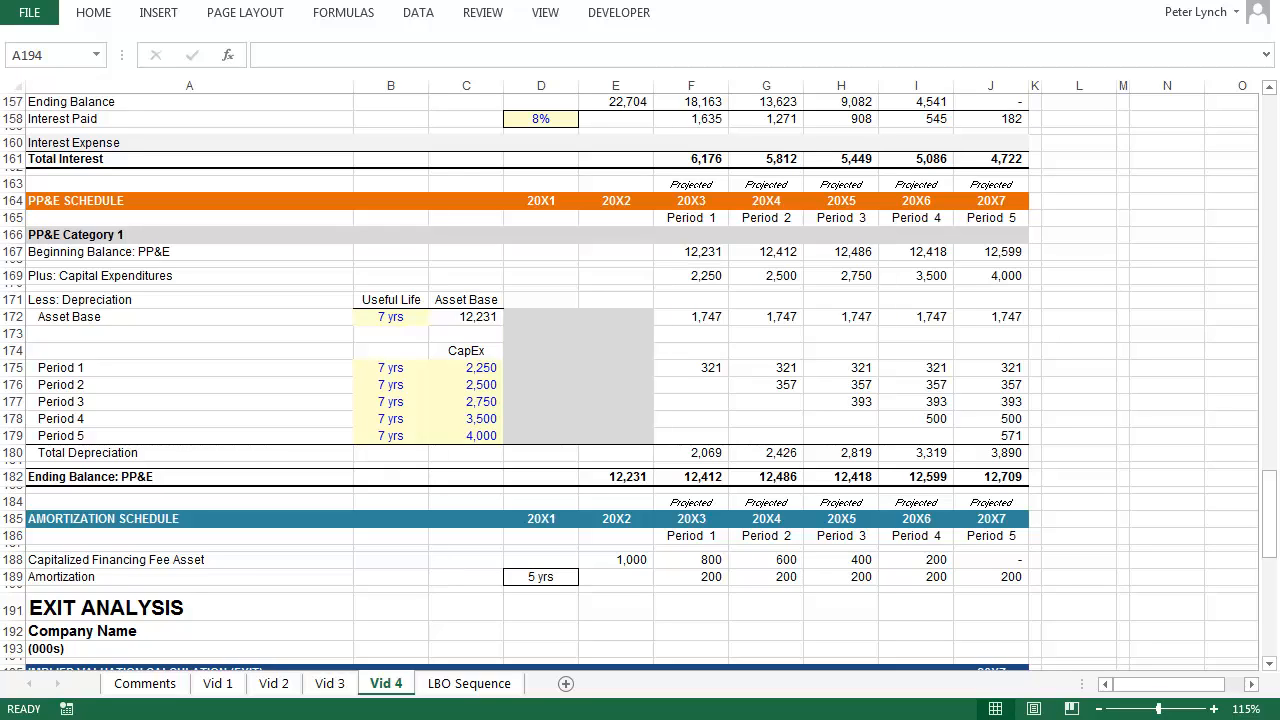
Inspect the Amortization period formula in D189 and trace it to the Senior Debt scheduled amortization term in D156
{"action": "left_click", "coordinate": [541, 577]}
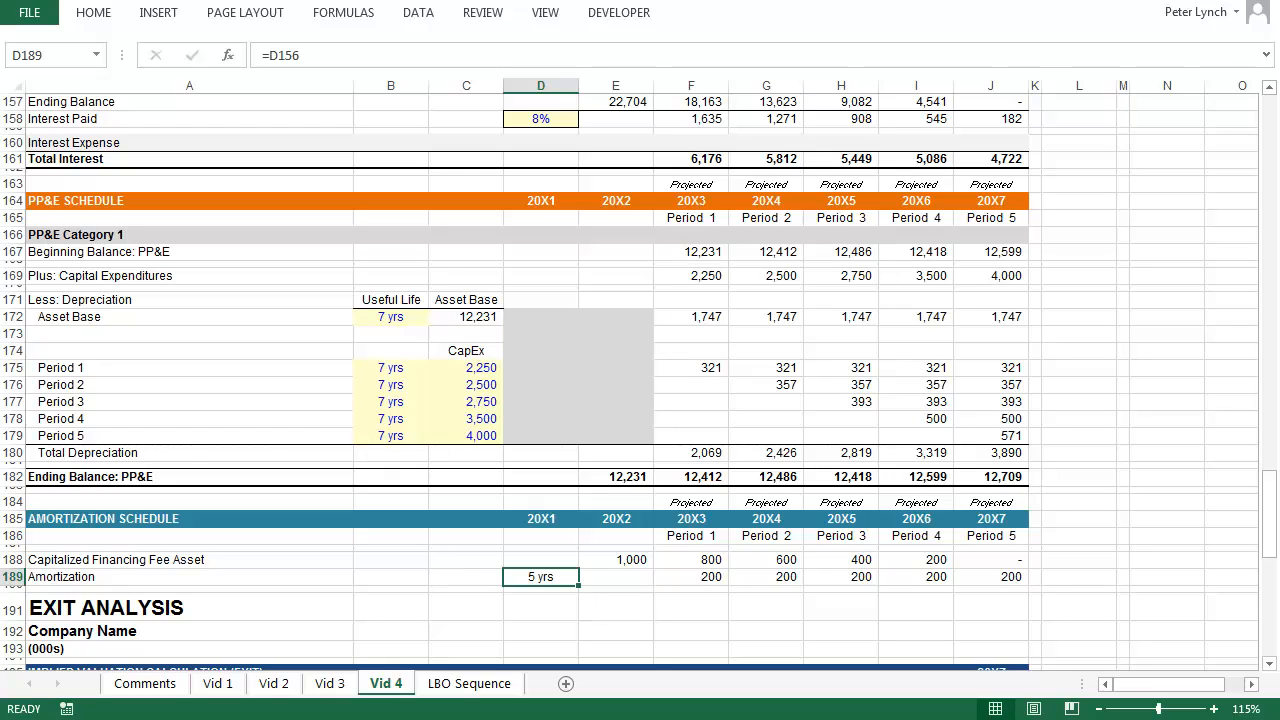
{"action": "key", "text": "F2"}
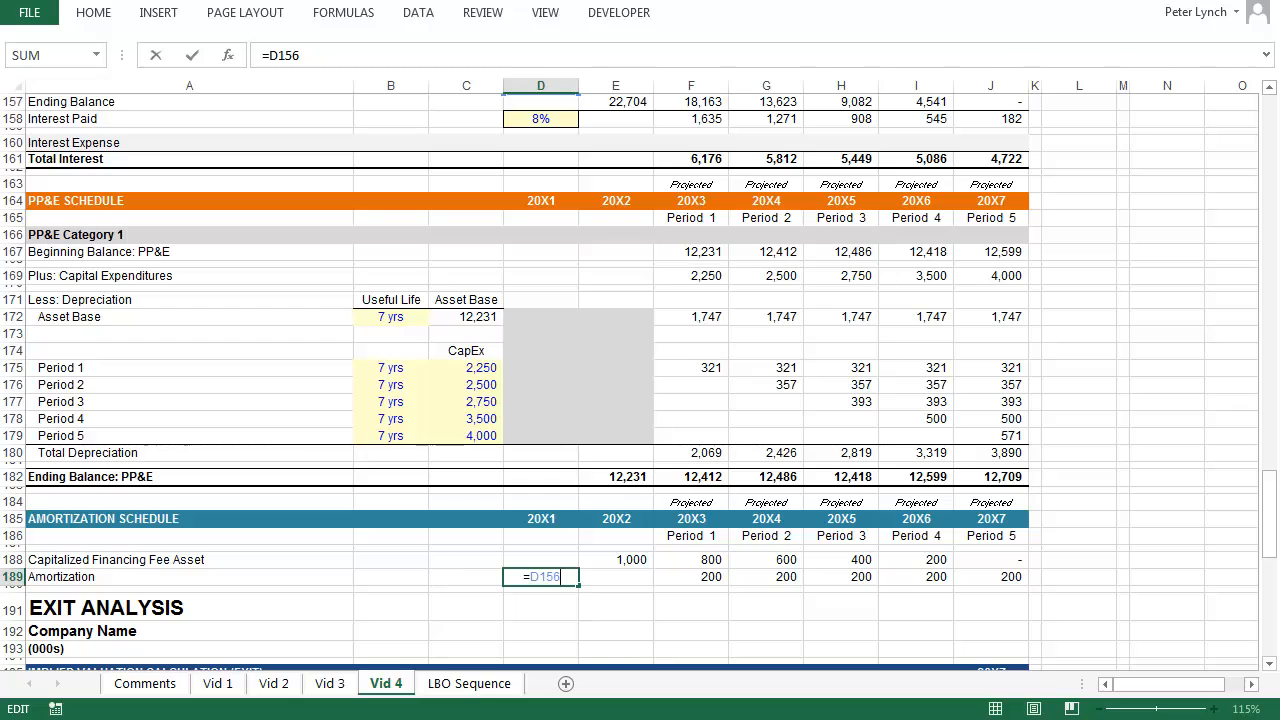
{"action": "scroll", "coordinate": [640, 380], "scroll_direction": "up", "scroll_amount": 3}
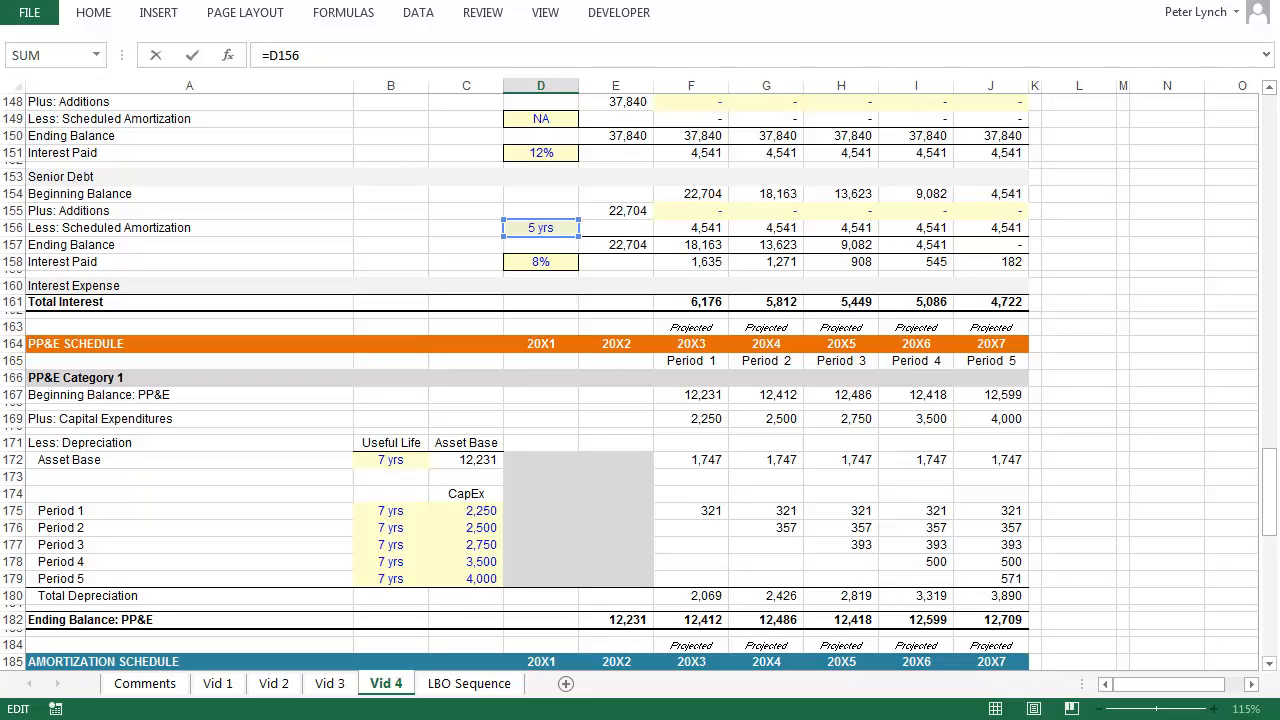
{"action": "scroll", "coordinate": [640, 380], "scroll_direction": "down", "scroll_amount": 3}
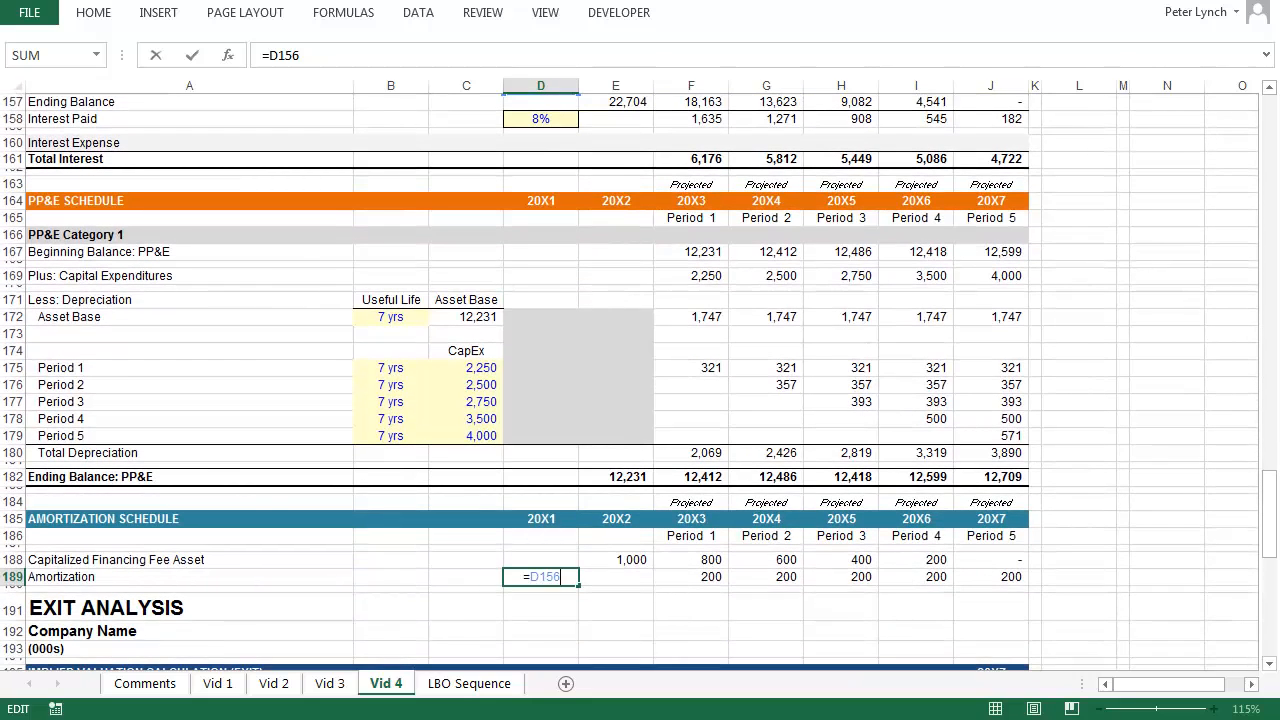
{"action": "key", "text": "Tab"}
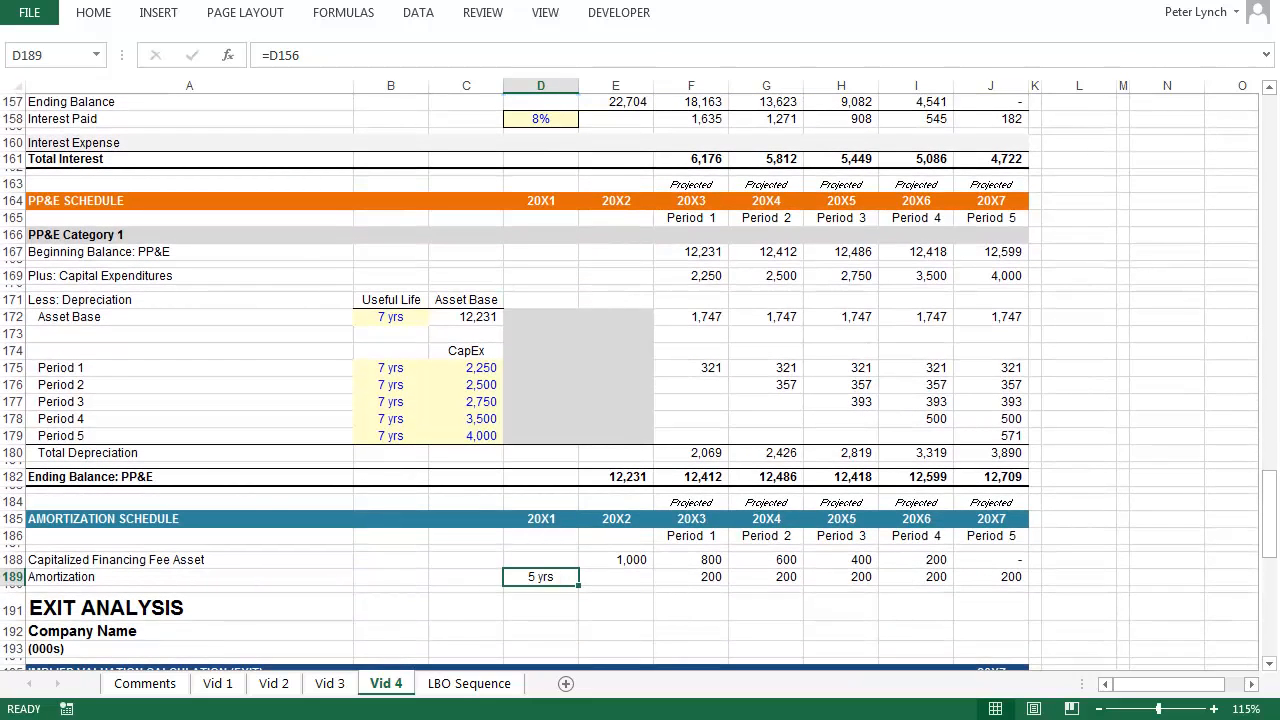
Inspect the Capitalized Financing Fee Asset formulas in E188:J188 of the amortization schedule, one cell at a time
{"action": "key", "text": "Up"}
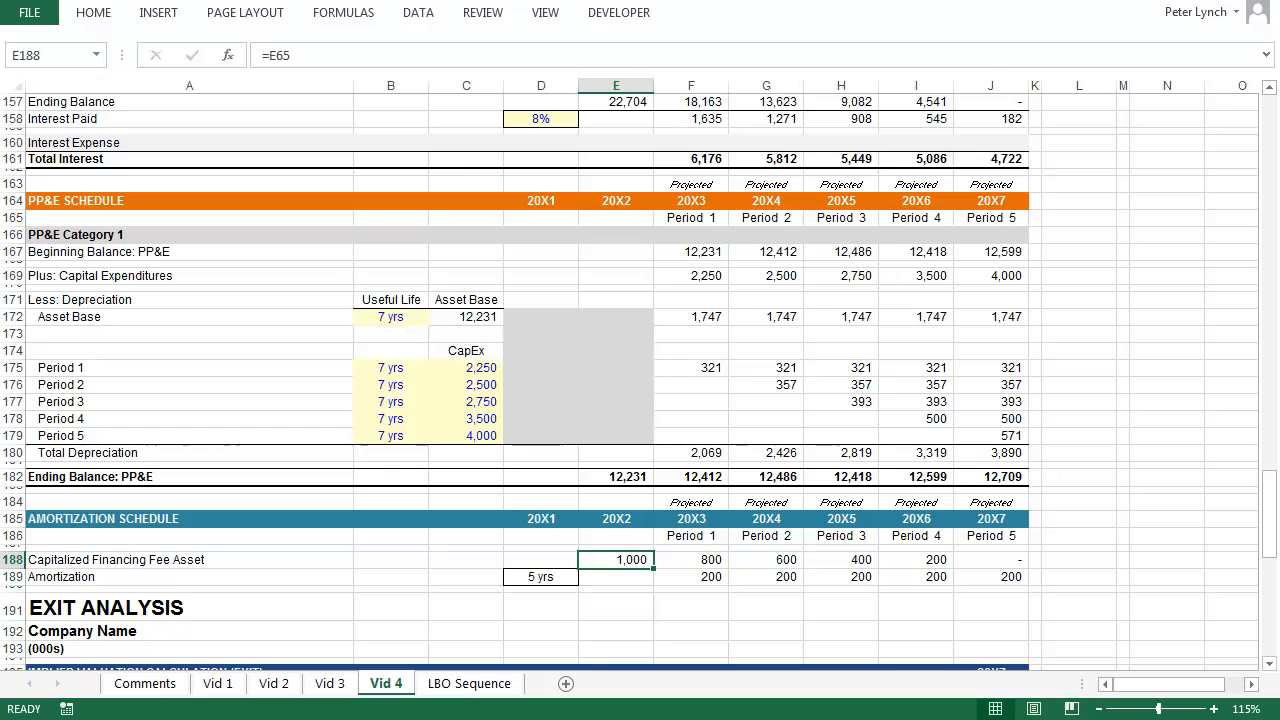
{"action": "key", "text": "F2"}
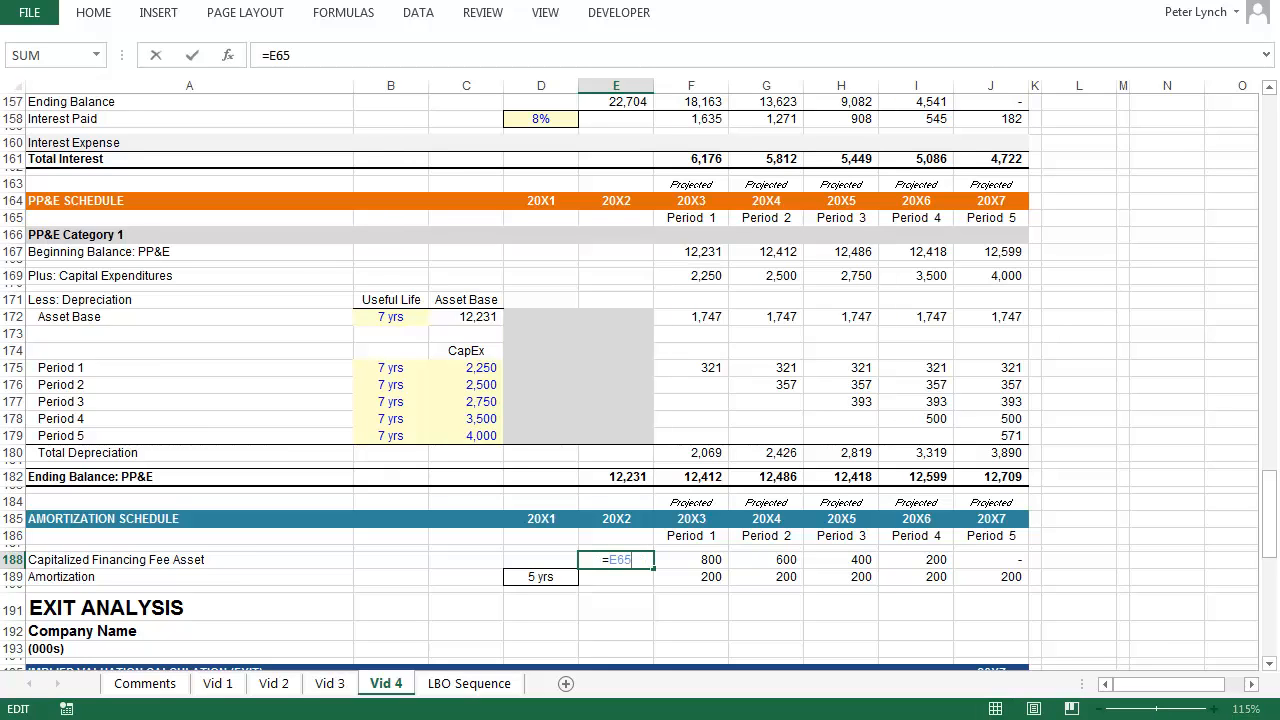
{"action": "key", "text": "Escape"}
{"action": "key", "text": "Right"}
{"action": "key", "text": "F2"}
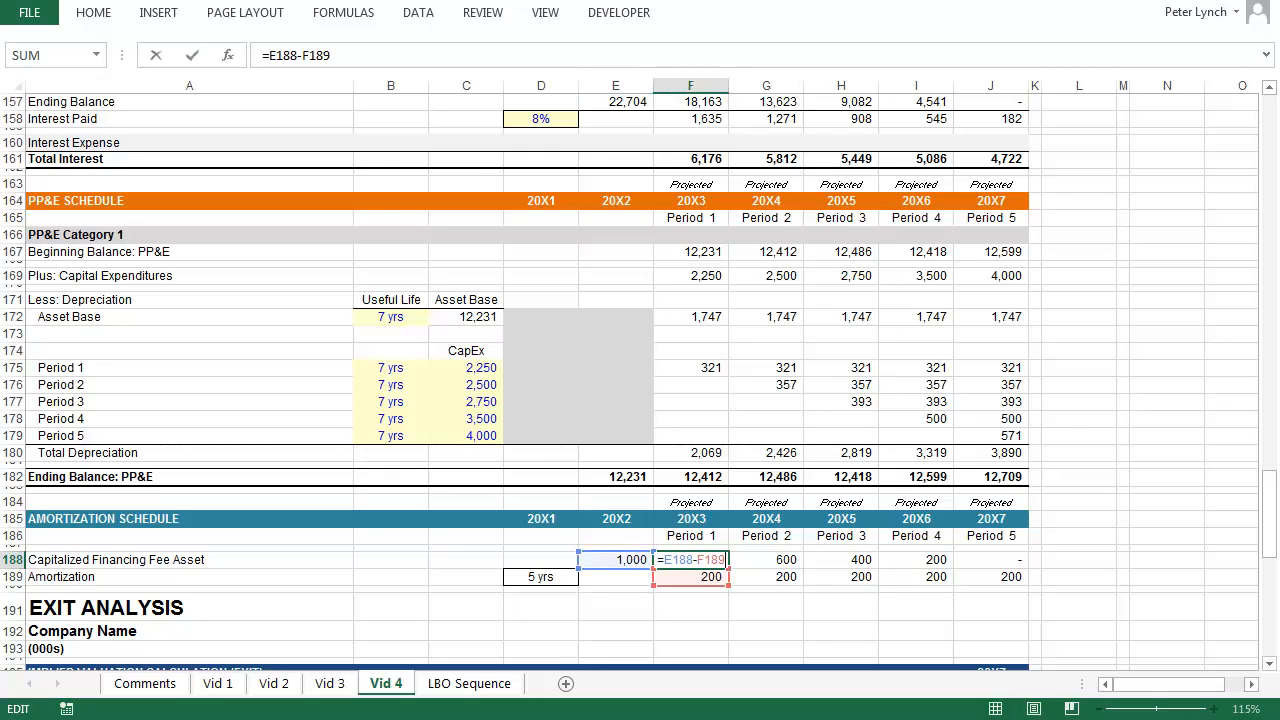
{"action": "key", "text": "Escape"}
{"action": "key", "text": "Right"}
{"action": "key", "text": "F2"}
{"action": "key", "text": "Escape"}
{"action": "key", "text": "Right"}
{"action": "key", "text": "F2"}
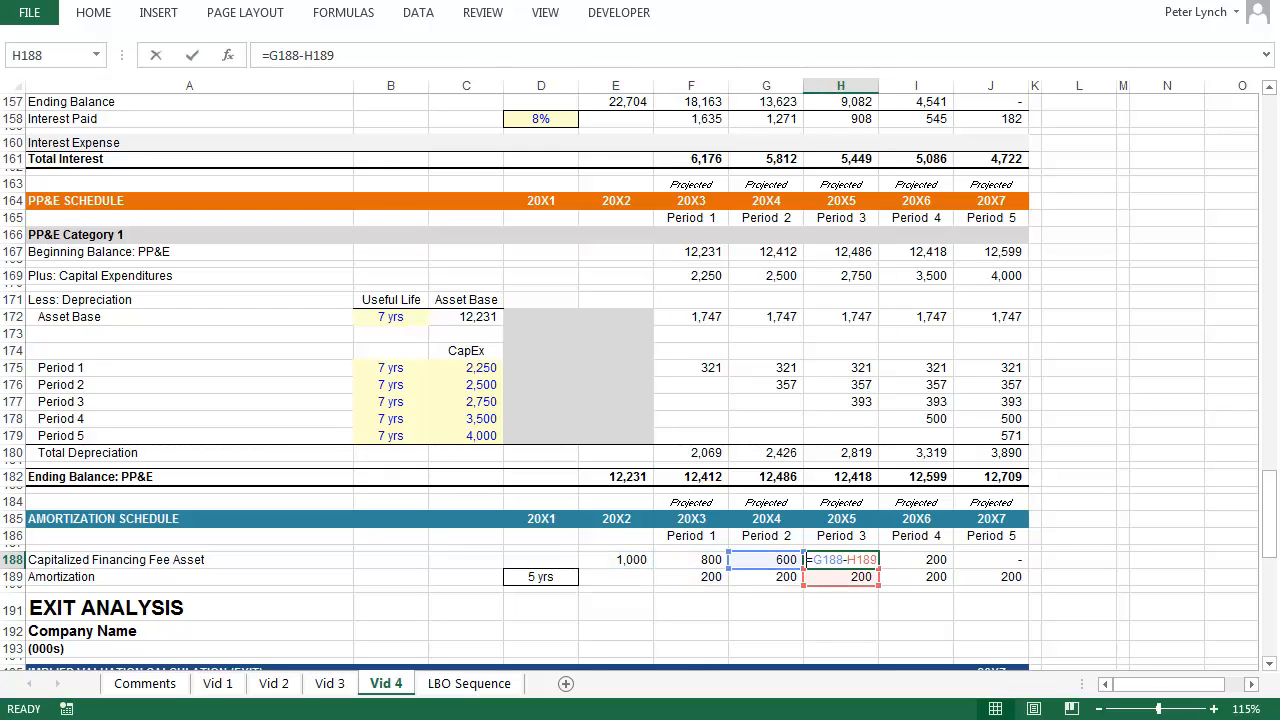
{"action": "key", "text": "Escape"}
{"action": "key", "text": "Right"}
{"action": "key", "text": "F2"}
{"action": "key", "text": "Escape"}
{"action": "key", "text": "Right"}
{"action": "key", "text": "F2"}
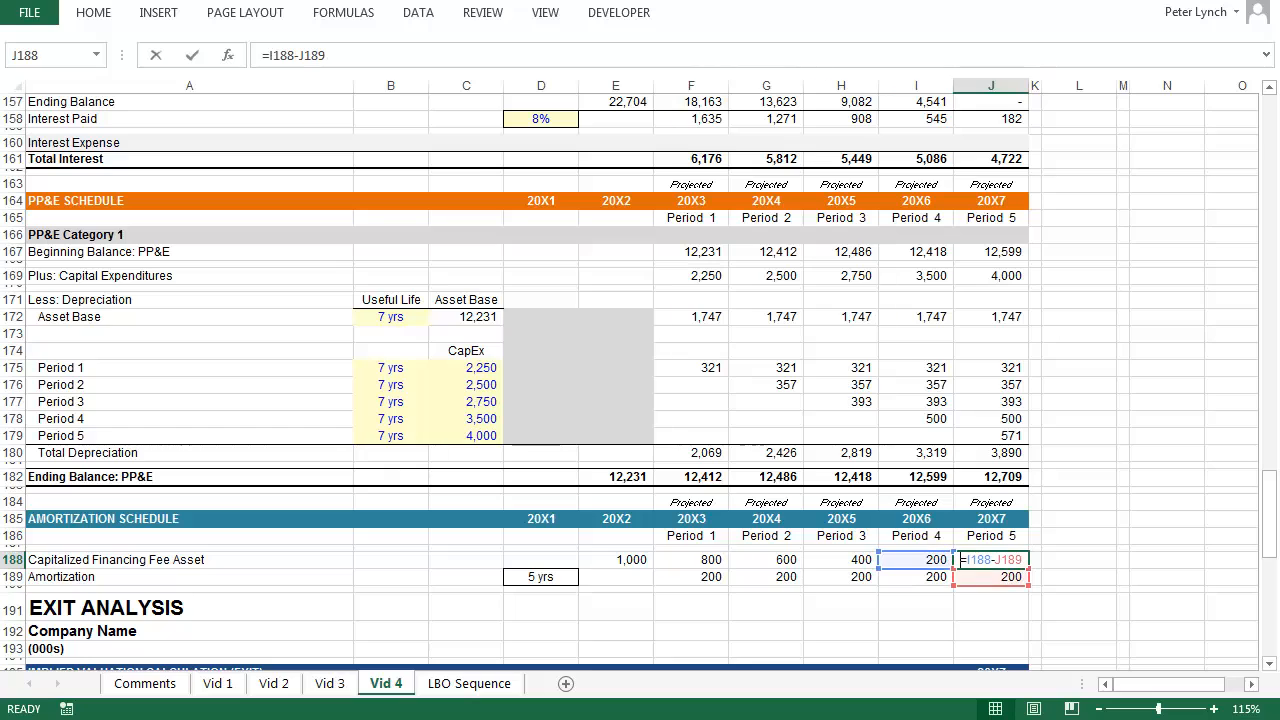
{"action": "key", "text": "Escape"}
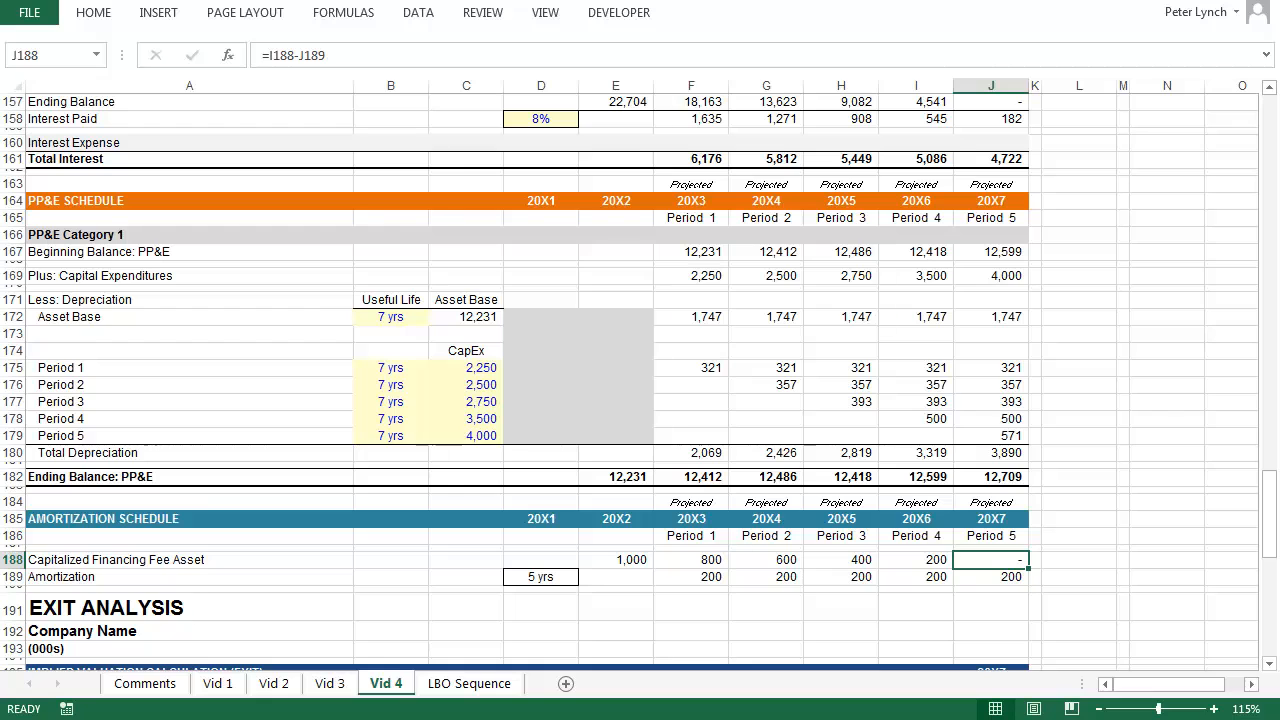
Go to the LBO Sequence sheet and step through items 1 and 2 with their sub-items in B4:B12
{"action": "key", "text": "ctrl+Home"}
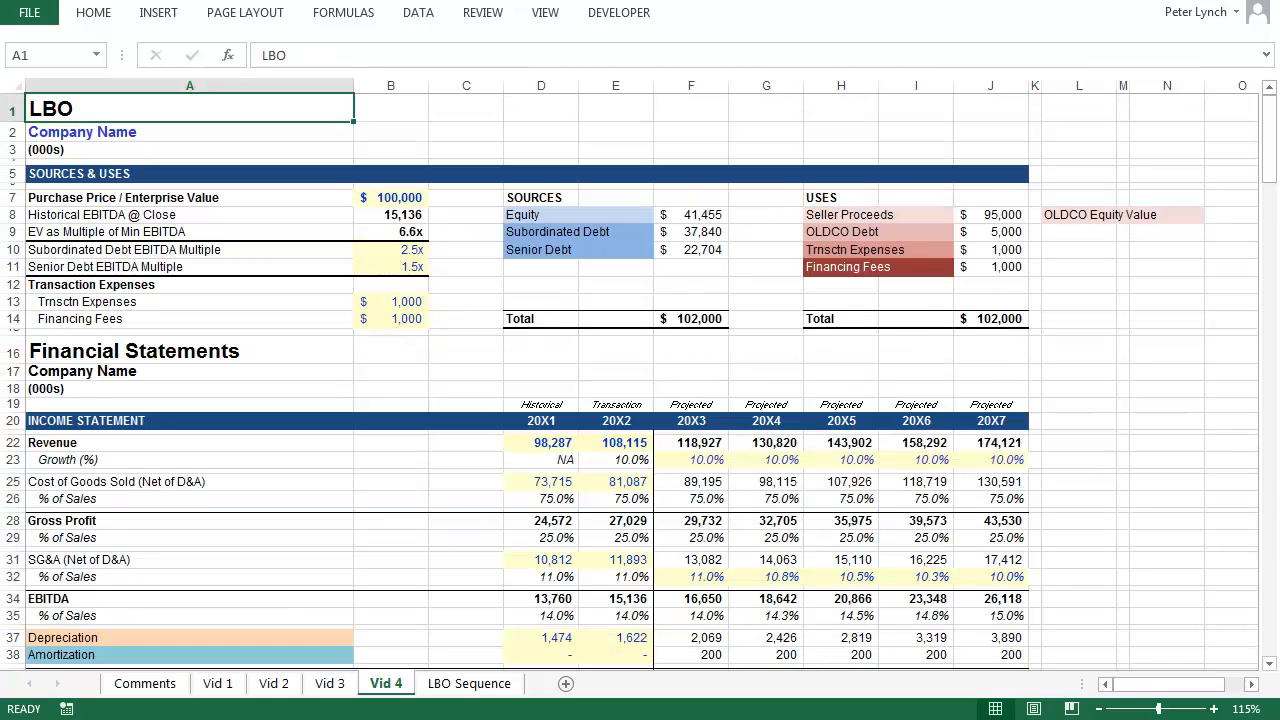
{"action": "key", "text": "ctrl+Page_Down"}
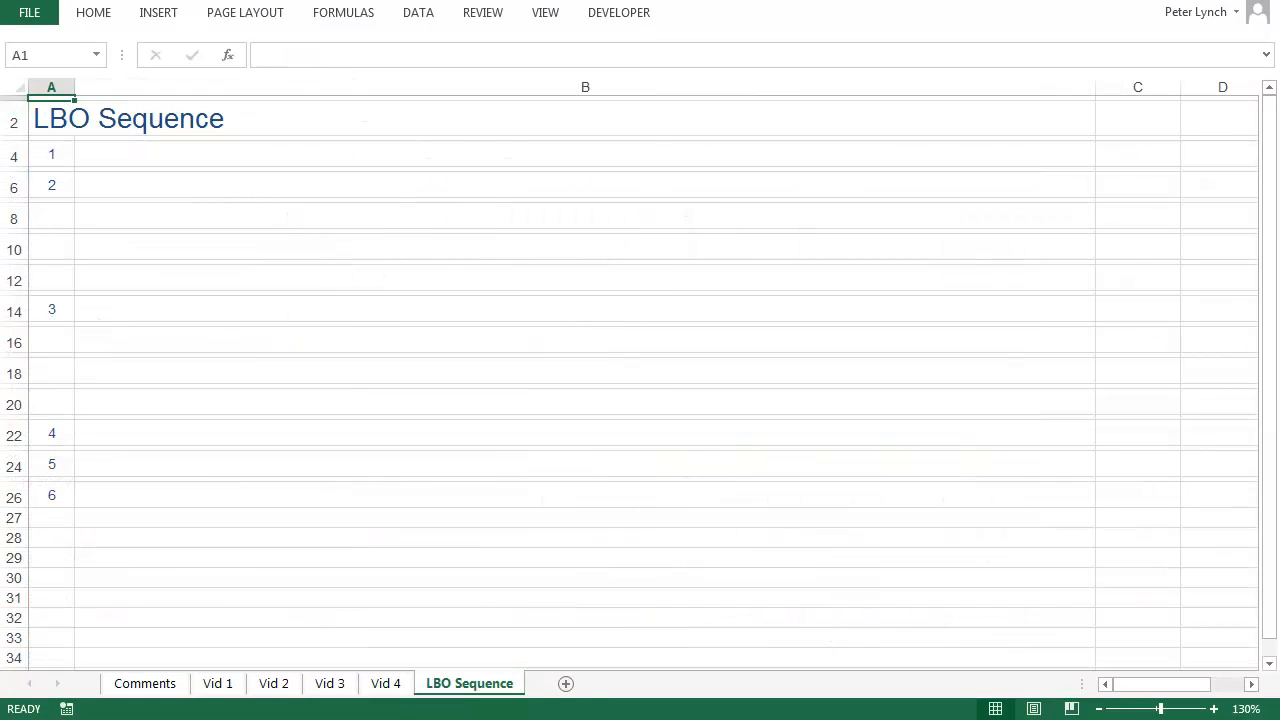
{"action": "key", "text": "Down"}
{"action": "key", "text": "Down"}
{"action": "key", "text": "Right"}
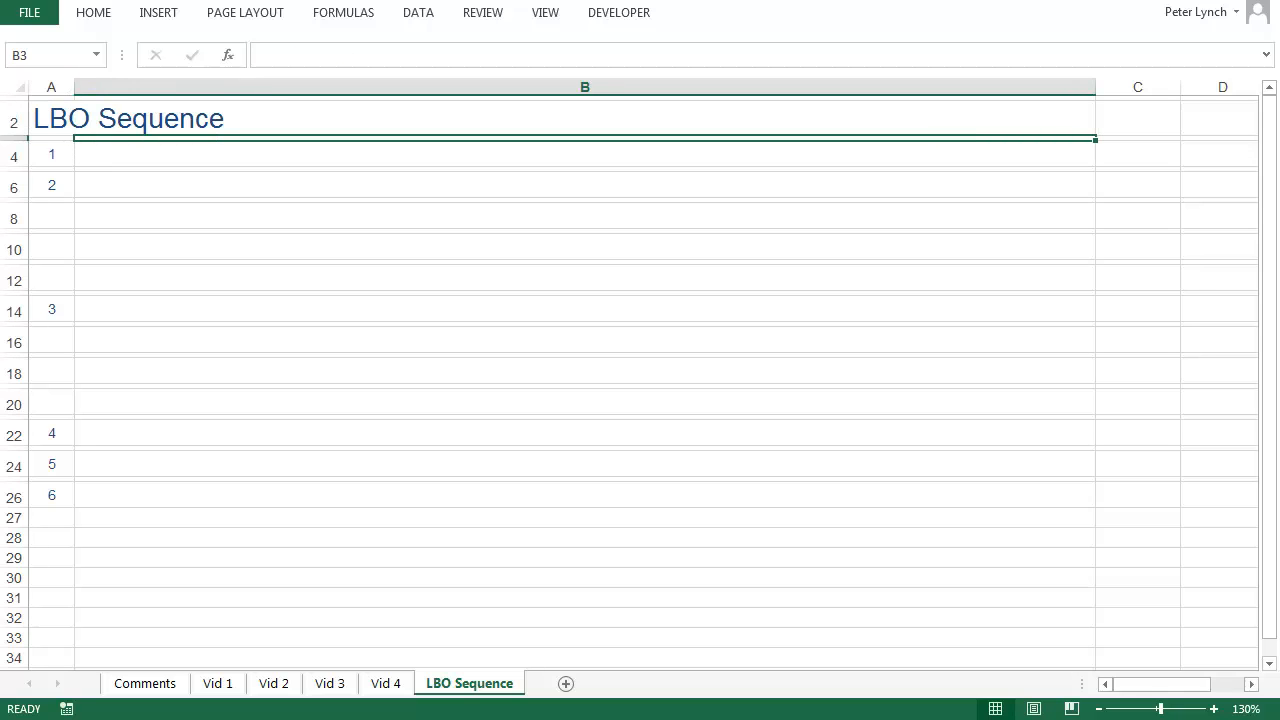
{"action": "key", "text": "Down"}
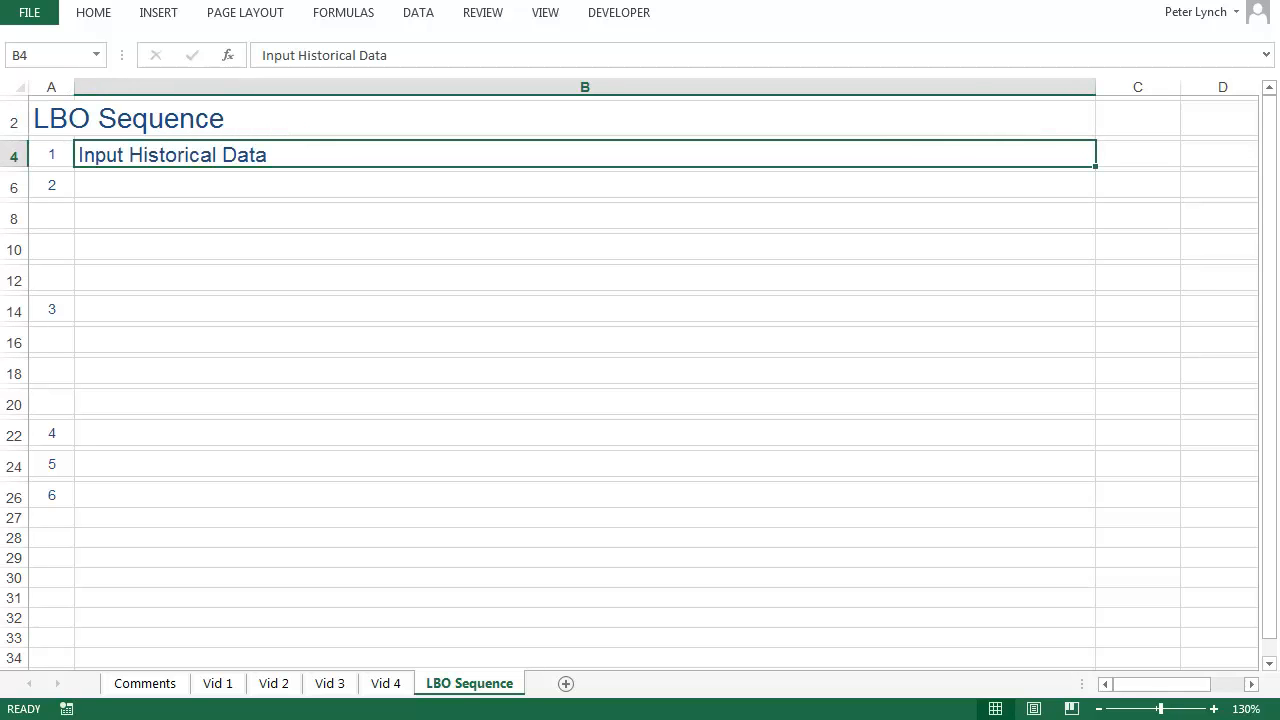
{"action": "key", "text": "Down"}
{"action": "key", "text": "Down"}
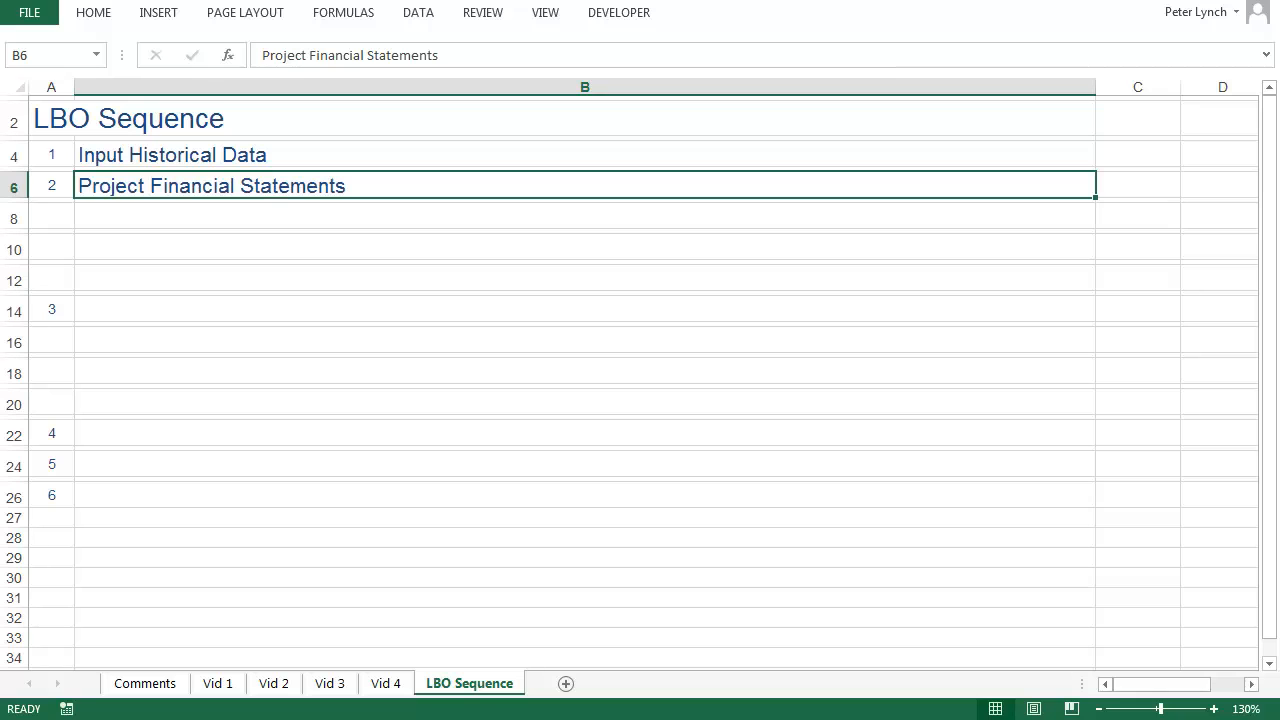
{"action": "key", "text": "Down"}
{"action": "key", "text": "Down"}
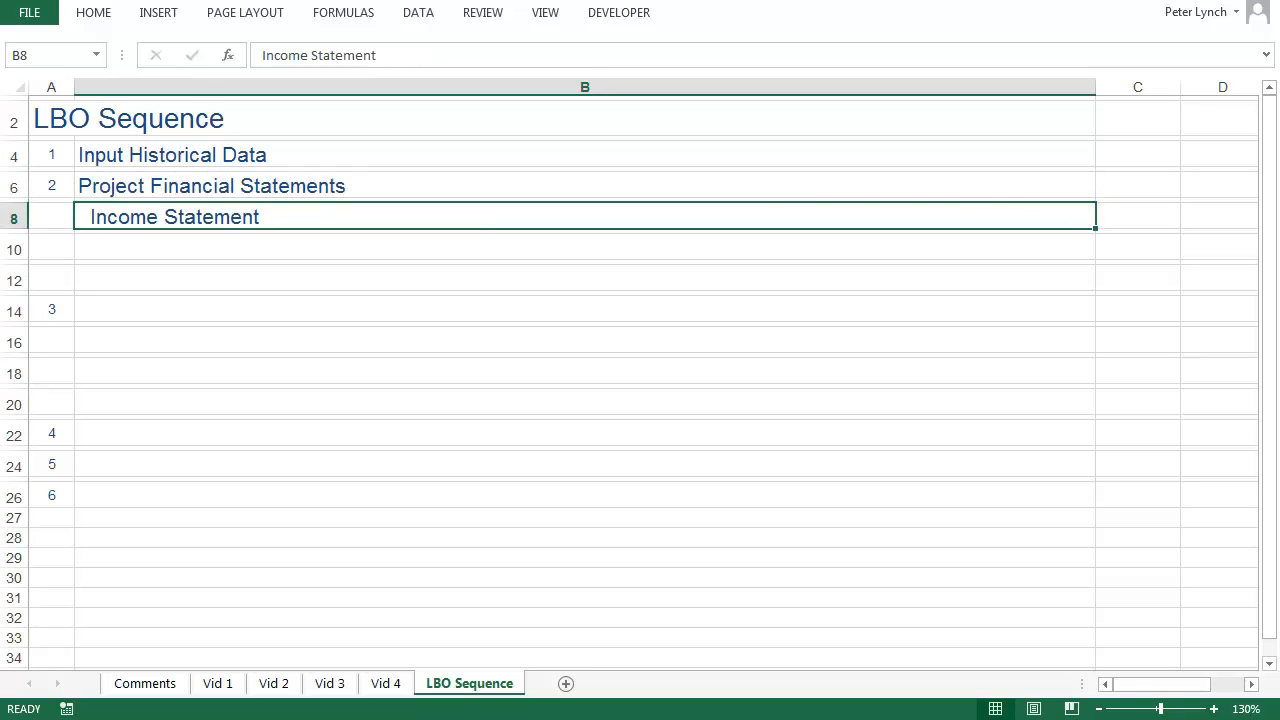
{"action": "key", "text": "Down"}
{"action": "key", "text": "Down"}
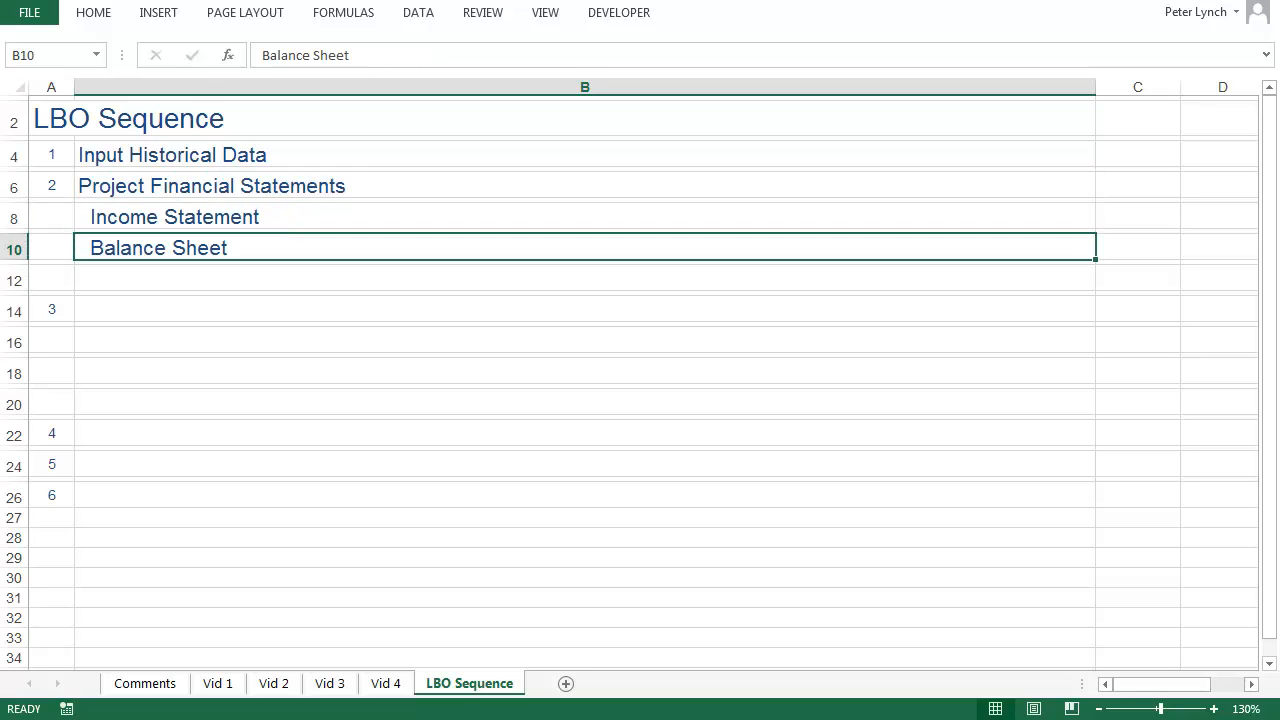
{"action": "key", "text": "Down"}
{"action": "key", "text": "Down"}
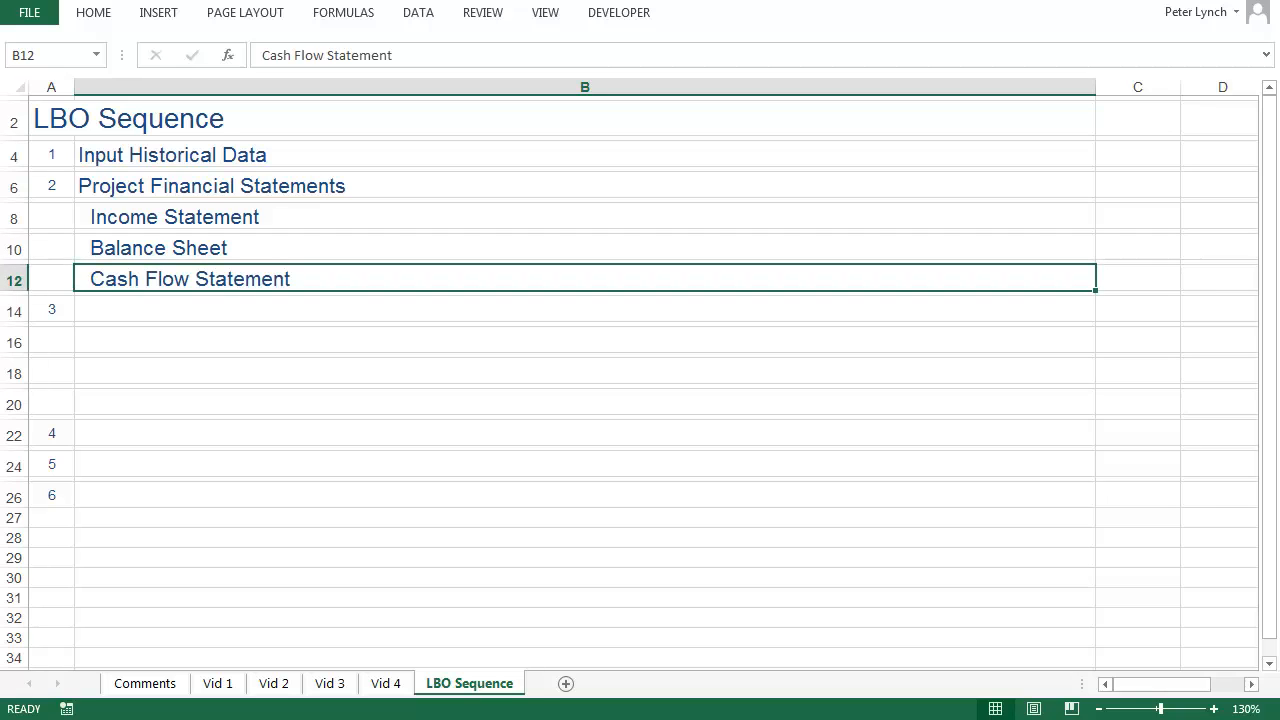
Step through items 3 to 6 of the LBO sequence, including the sub-items of item 3, in B14:B26
{"action": "key", "text": "Down"}
{"action": "key", "text": "Down"}
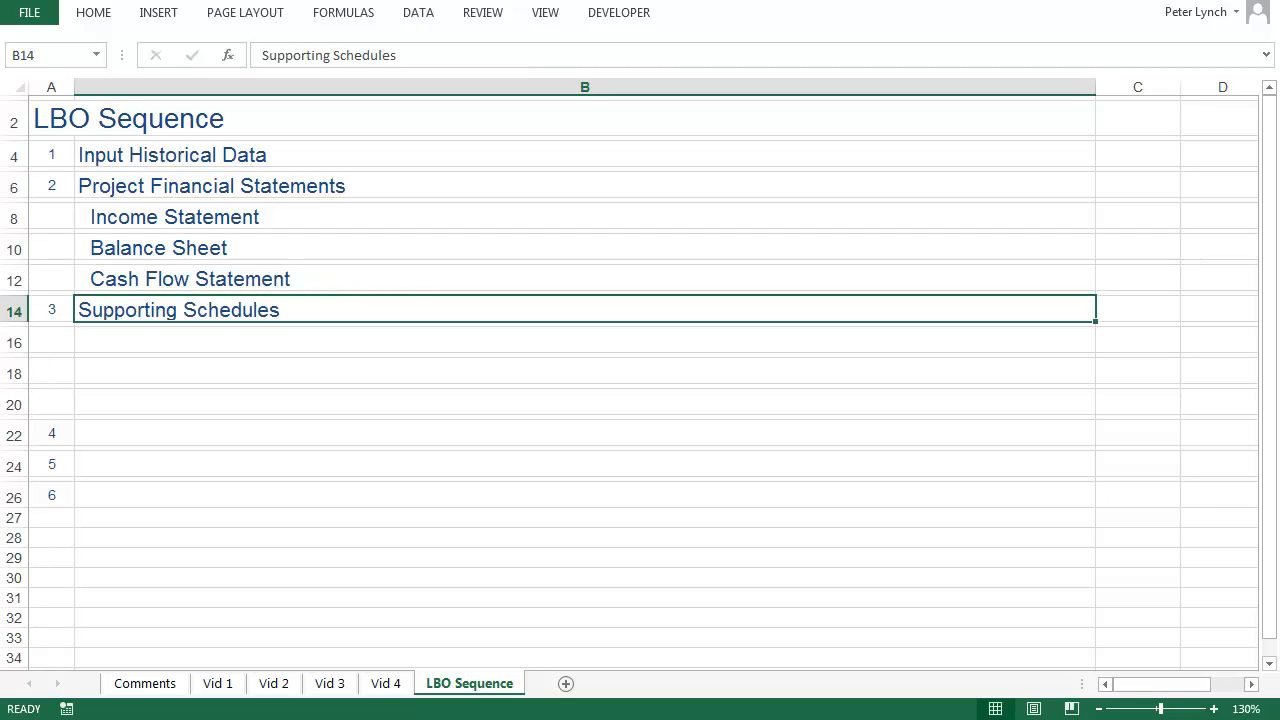
{"action": "key", "text": "Down"}
{"action": "key", "text": "Down"}
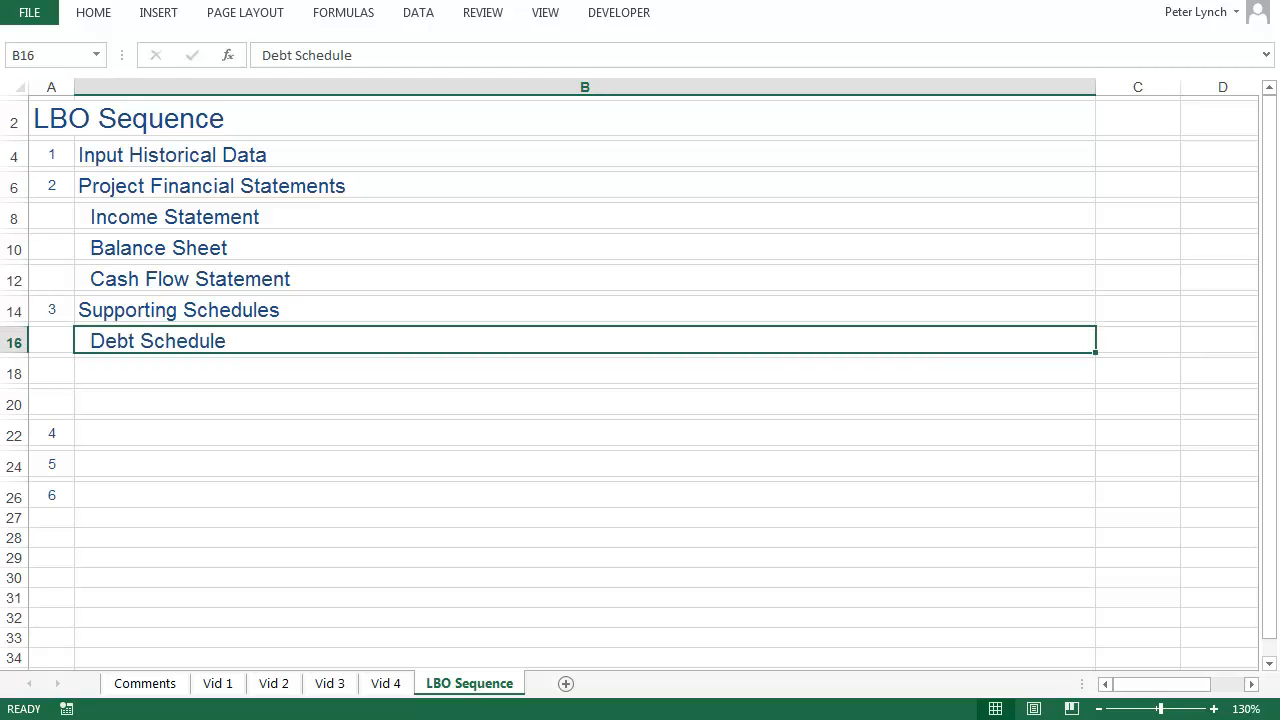
{"action": "key", "text": "Down"}
{"action": "key", "text": "Down"}
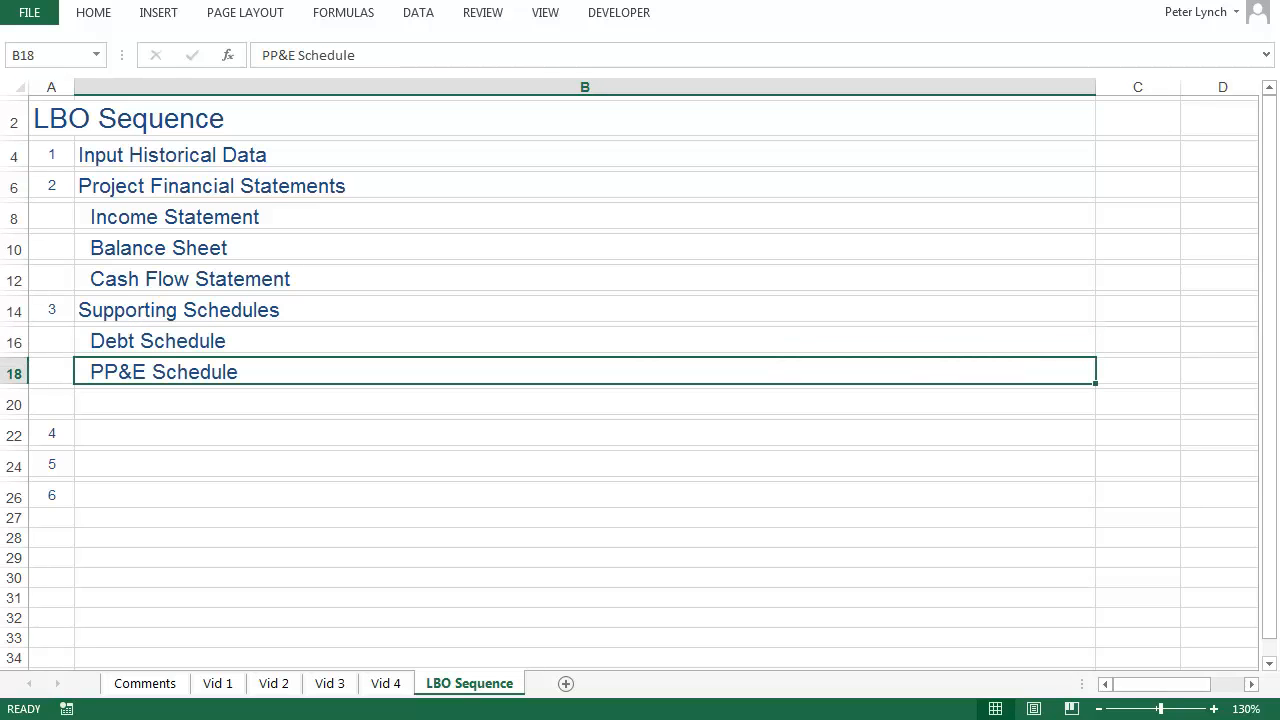
{"action": "key", "text": "Down"}
{"action": "key", "text": "Down"}
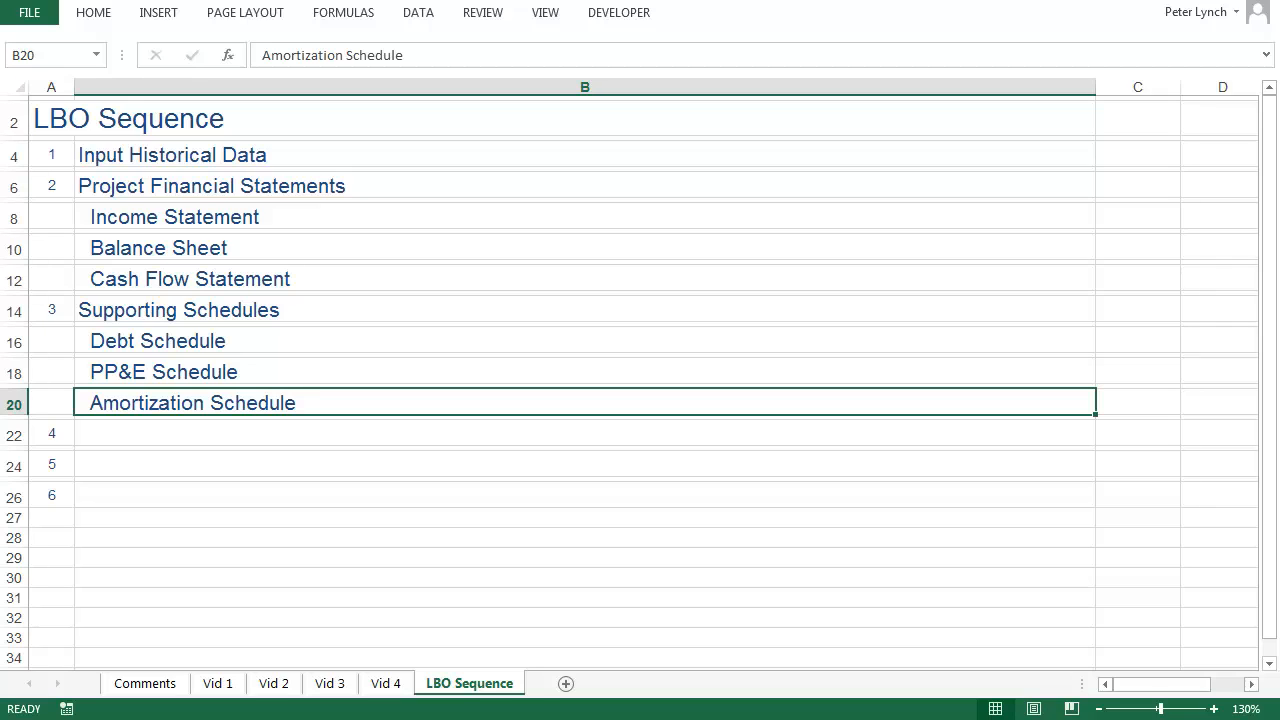
{"action": "key", "text": "Down"}
{"action": "key", "text": "Down"}
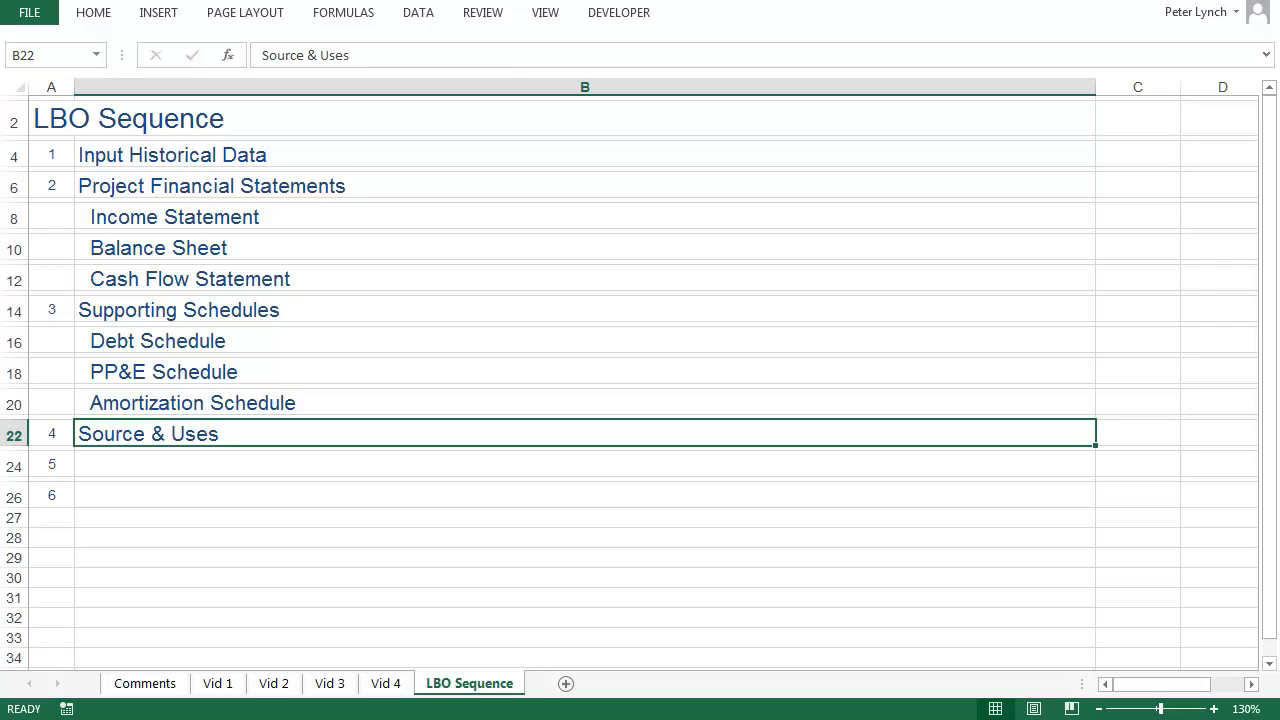
{"action": "key", "text": "Down"}
{"action": "key", "text": "Down"}
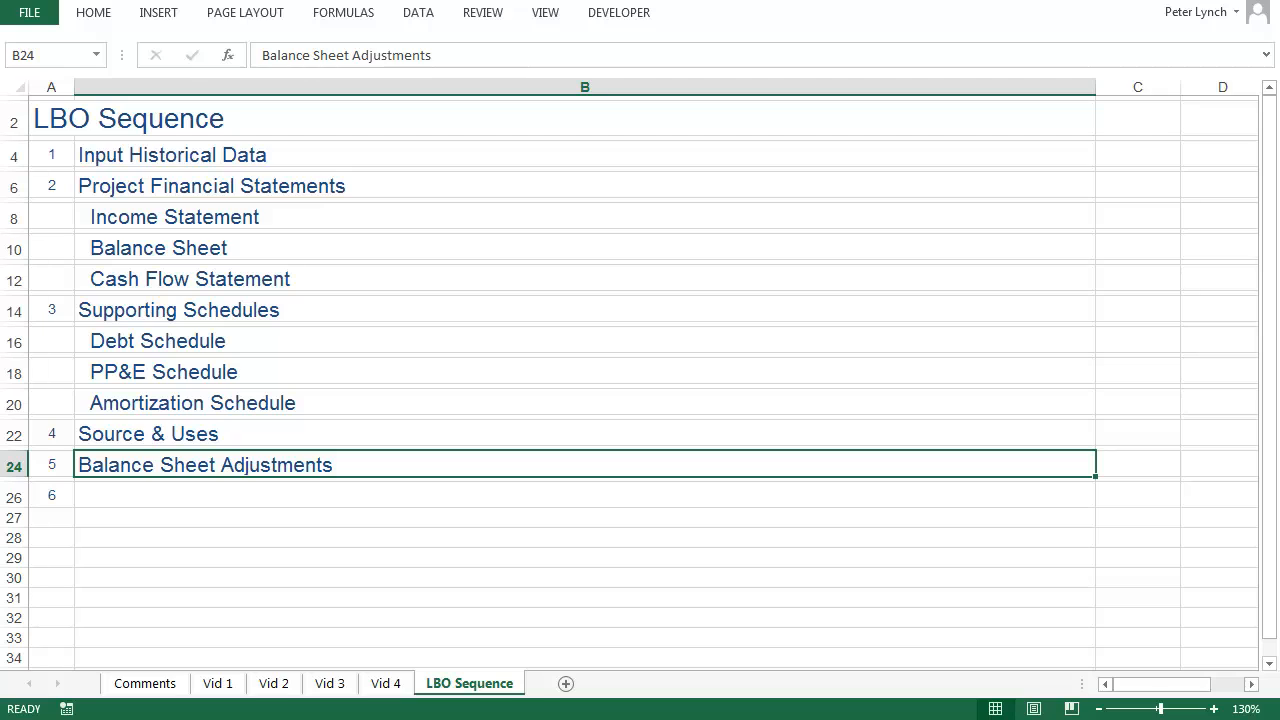
{"action": "key", "text": "Down"}
{"action": "key", "text": "Down"}
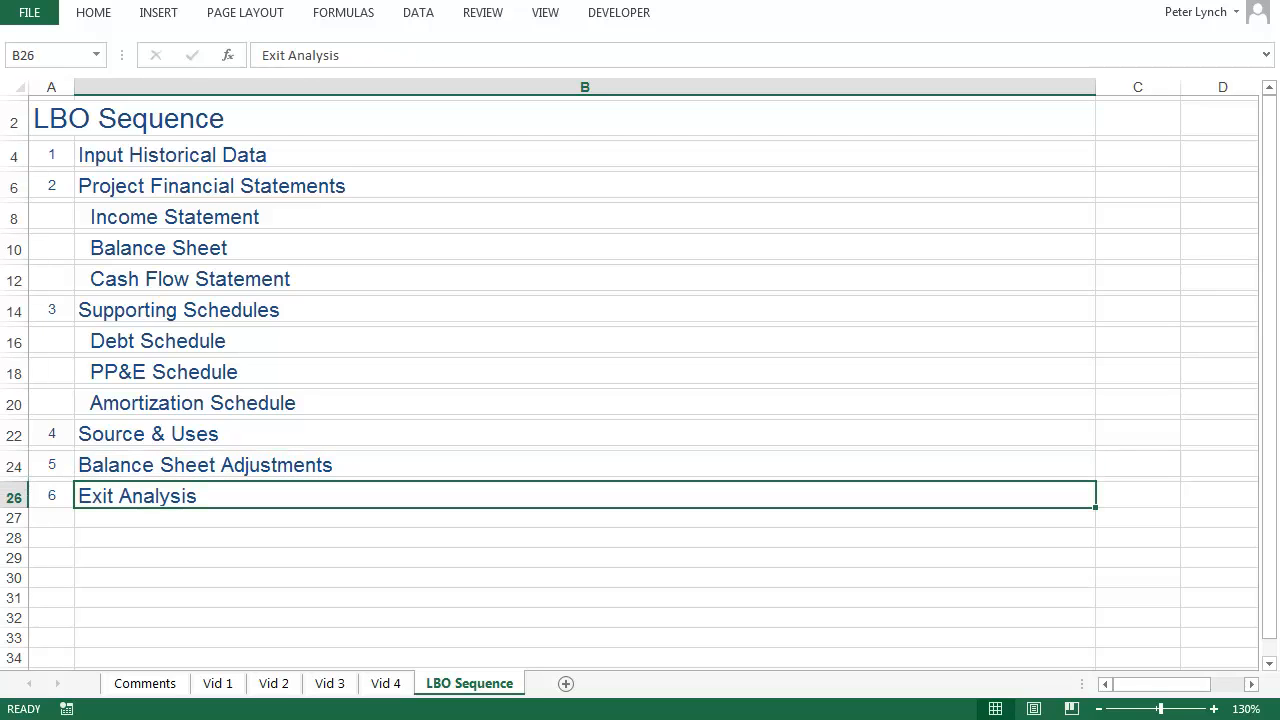
Return to the Vid 4 sheet and look through the whole model down to the subordinated debt Cash Multiple in row 234
{"action": "key", "text": "ctrl+Page_Up"}
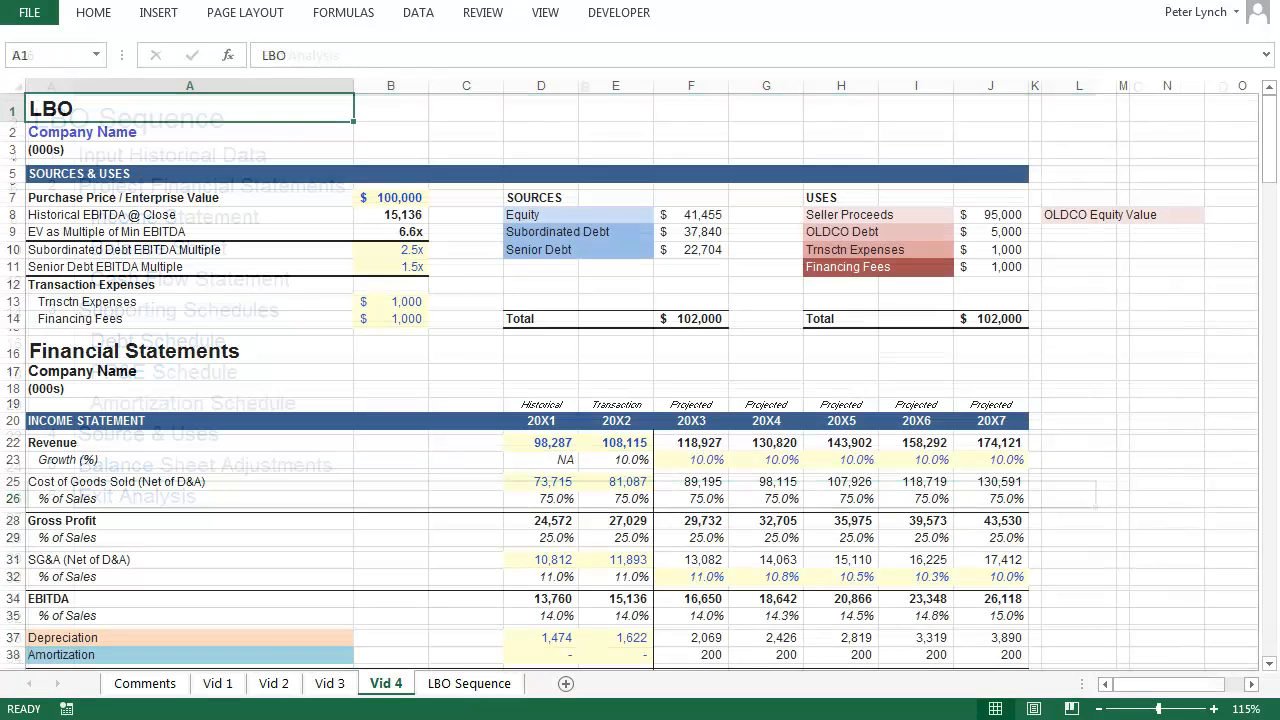
{"action": "key", "text": "Down"}
{"action": "key", "text": "Down"}
{"action": "key", "text": "Down"}
{"action": "key", "text": "Down"}
{"action": "key", "text": "Down"}
{"action": "key", "text": "Down"}
{"action": "key", "text": "Down"}
{"action": "key", "text": "Down"}
{"action": "key", "text": "Down"}
{"action": "key", "text": "Down"}
{"action": "key", "text": "Down"}
{"action": "key", "text": "Down"}
{"action": "key", "text": "Down"}
{"action": "key", "text": "Down"}
{"action": "key", "text": "Down"}
{"action": "key", "text": "Down"}
{"action": "key", "text": "Down"}
{"action": "key", "text": "Down"}
{"action": "key", "text": "Down"}
{"action": "key", "text": "Down"}
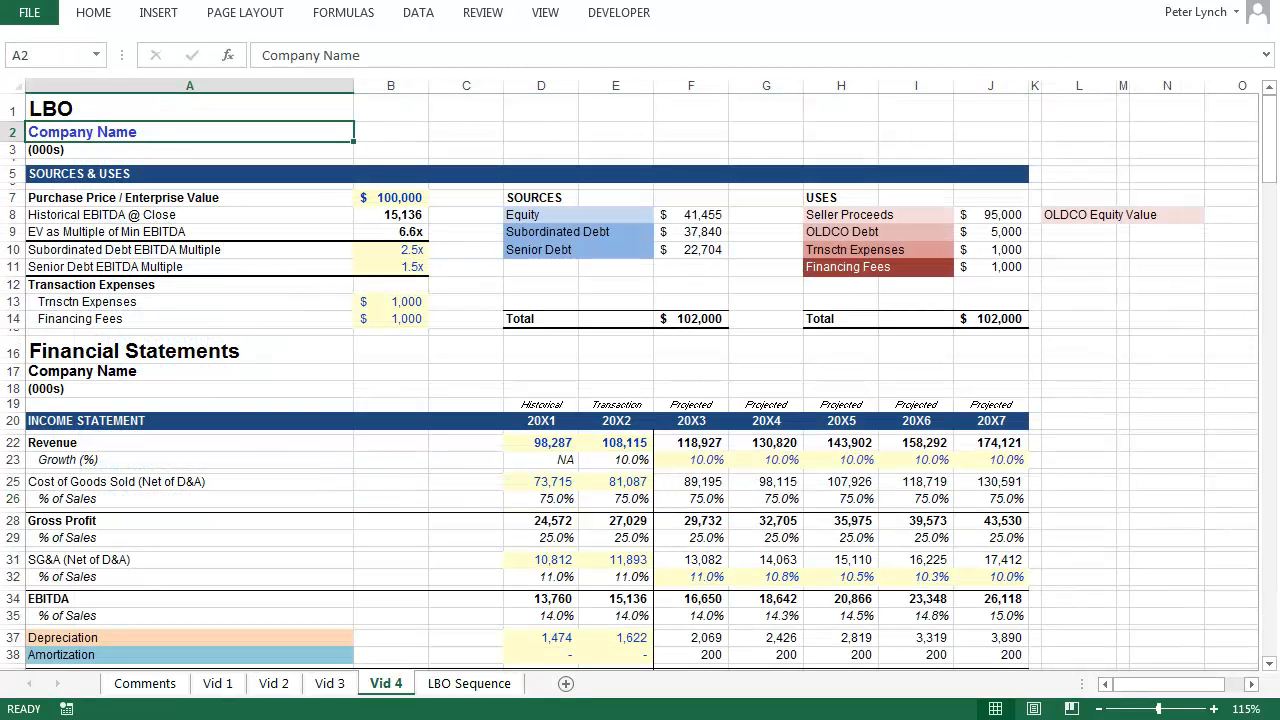
{"action": "key", "text": "Down"}
{"action": "key", "text": "Down"}
{"action": "key", "text": "Down"}
{"action": "key", "text": "Down"}
{"action": "key", "text": "Down"}
{"action": "key", "text": "Down"}
{"action": "key", "text": "Down"}
{"action": "key", "text": "Down"}
{"action": "key", "text": "Down"}
{"action": "key", "text": "Down"}
{"action": "key", "text": "Down"}
{"action": "key", "text": "Down"}
{"action": "key", "text": "Down"}
{"action": "key", "text": "Down"}
{"action": "key", "text": "Down"}
{"action": "key", "text": "Down"}
{"action": "key", "text": "Down"}
{"action": "key", "text": "Down"}
{"action": "key", "text": "Down"}
{"action": "key", "text": "Down"}
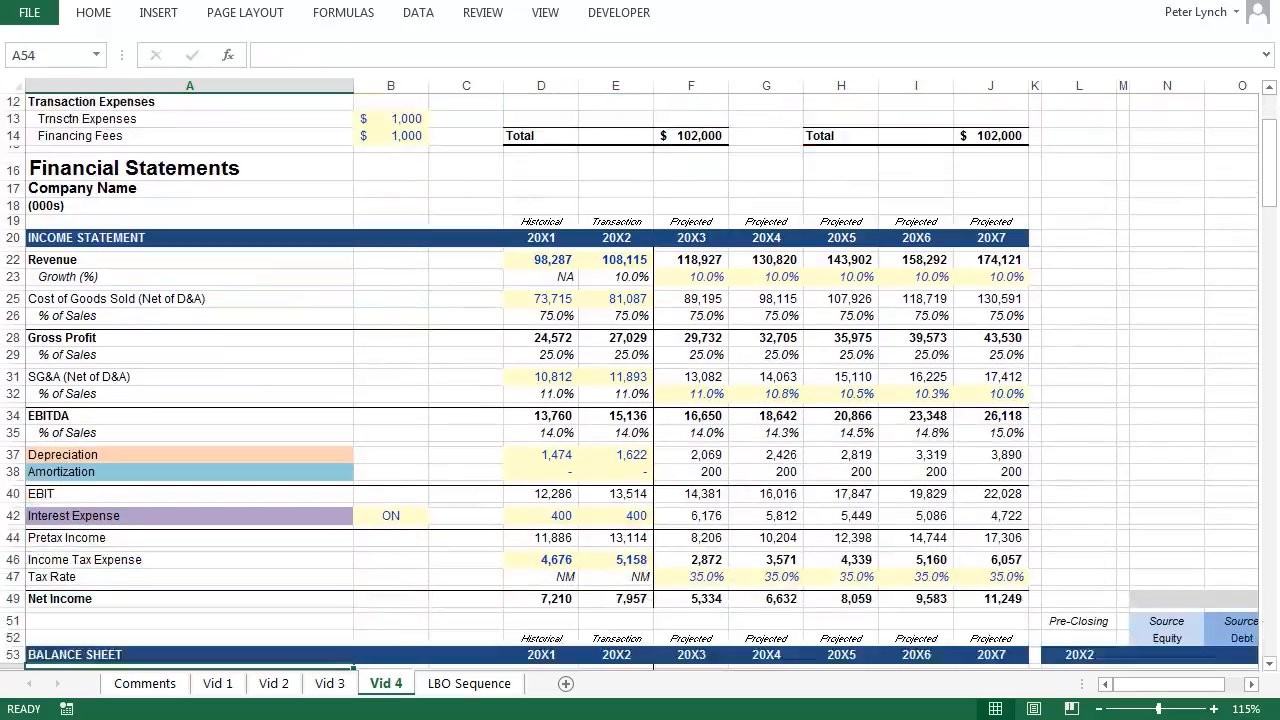
{"action": "key", "text": "Down"}
{"action": "key", "text": "Down"}
{"action": "key", "text": "Down"}
{"action": "key", "text": "Down"}
{"action": "key", "text": "Down"}
{"action": "key", "text": "Down"}
{"action": "key", "text": "Down"}
{"action": "key", "text": "Down"}
{"action": "key", "text": "Down"}
{"action": "key", "text": "Down"}
{"action": "key", "text": "Down"}
{"action": "key", "text": "Down"}
{"action": "key", "text": "Down"}
{"action": "key", "text": "Down"}
{"action": "key", "text": "Down"}
{"action": "key", "text": "Down"}
{"action": "key", "text": "Down"}
{"action": "key", "text": "Down"}
{"action": "key", "text": "Down"}
{"action": "key", "text": "Down"}
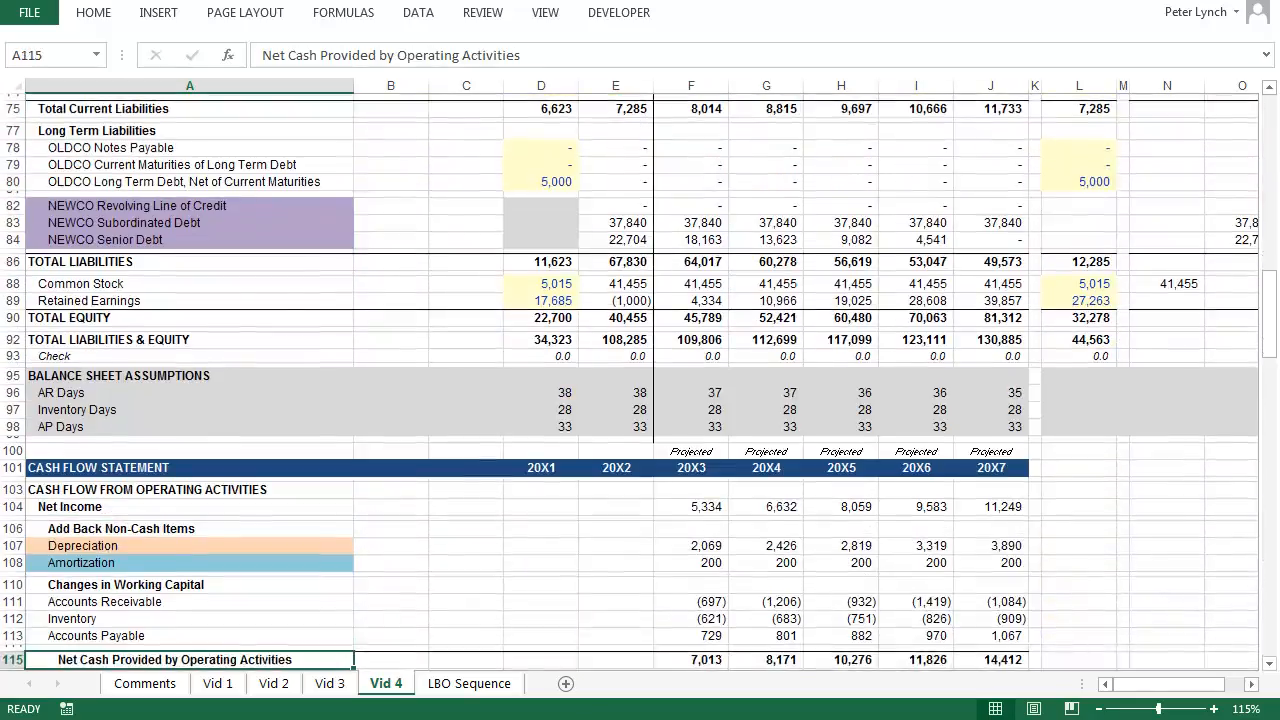
{"action": "key", "text": "Down"}
{"action": "key", "text": "Down"}
{"action": "key", "text": "Down"}
{"action": "key", "text": "Down"}
{"action": "key", "text": "Down"}
{"action": "key", "text": "Down"}
{"action": "key", "text": "Down"}
{"action": "key", "text": "Down"}
{"action": "key", "text": "Down"}
{"action": "key", "text": "Down"}
{"action": "key", "text": "Down"}
{"action": "key", "text": "Down"}
{"action": "key", "text": "Down"}
{"action": "key", "text": "Down"}
{"action": "key", "text": "Down"}
{"action": "key", "text": "Down"}
{"action": "key", "text": "Down"}
{"action": "key", "text": "Down"}
{"action": "key", "text": "Down"}
{"action": "key", "text": "Down"}
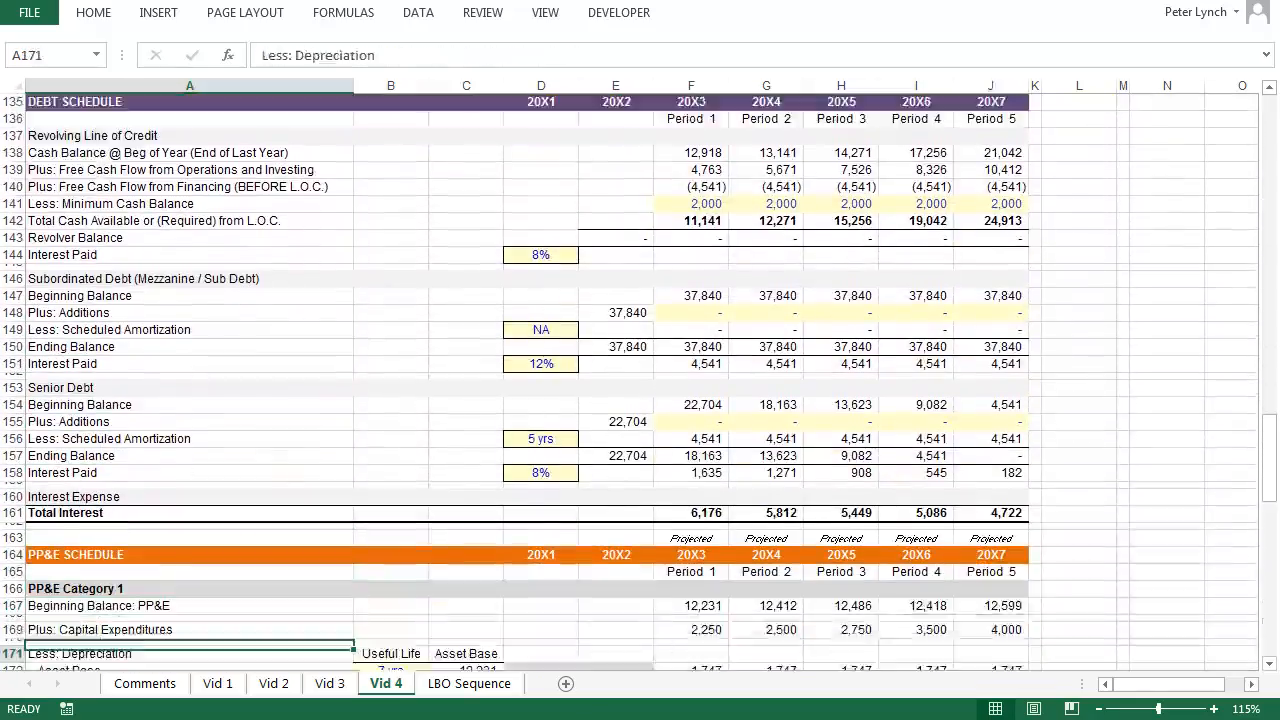
{"action": "key", "text": "Down"}
{"action": "key", "text": "Down"}
{"action": "key", "text": "Down"}
{"action": "key", "text": "Down"}
{"action": "key", "text": "Down"}
{"action": "key", "text": "Down"}
{"action": "key", "text": "Down"}
{"action": "key", "text": "Down"}
{"action": "key", "text": "Down"}
{"action": "key", "text": "Down"}
{"action": "key", "text": "Down"}
{"action": "key", "text": "Down"}
{"action": "key", "text": "Down"}
{"action": "key", "text": "Down"}
{"action": "key", "text": "Down"}
{"action": "key", "text": "Down"}
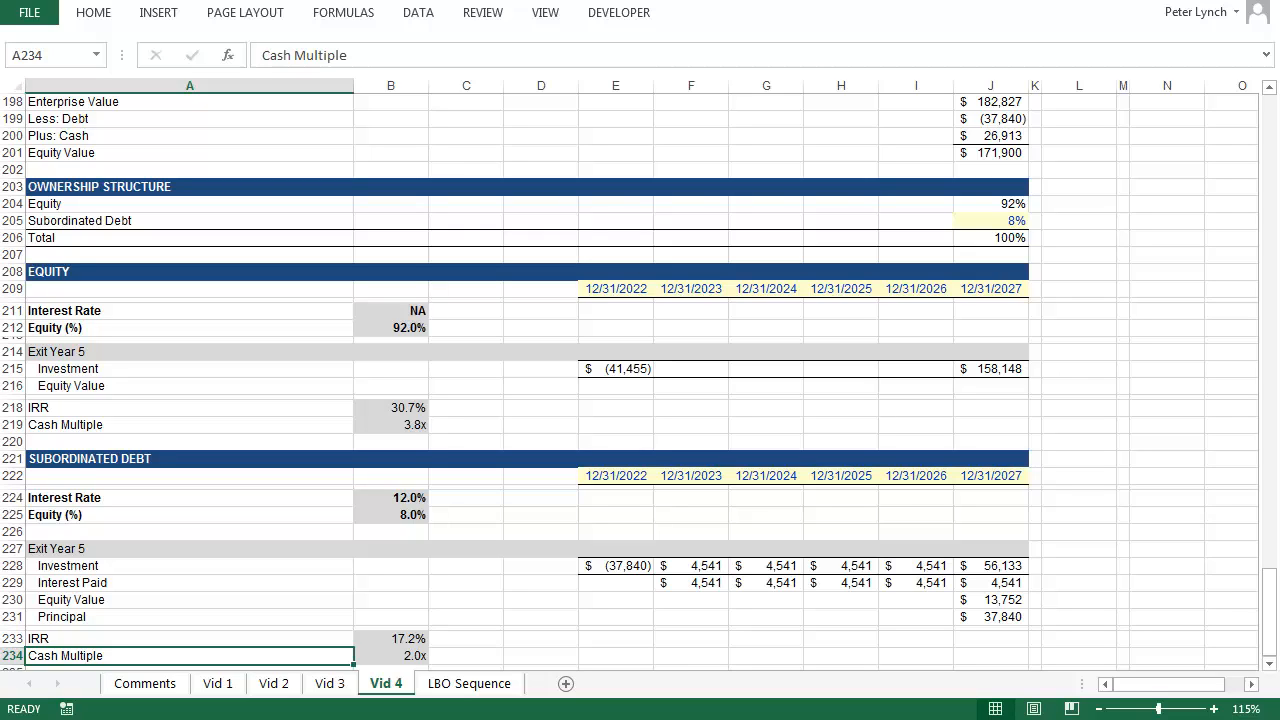
Set the Subordinated Debt share of the Ownership Structure in J205 to 10% and return to the start of the sheet
{"action": "left_click", "coordinate": [991, 221]}
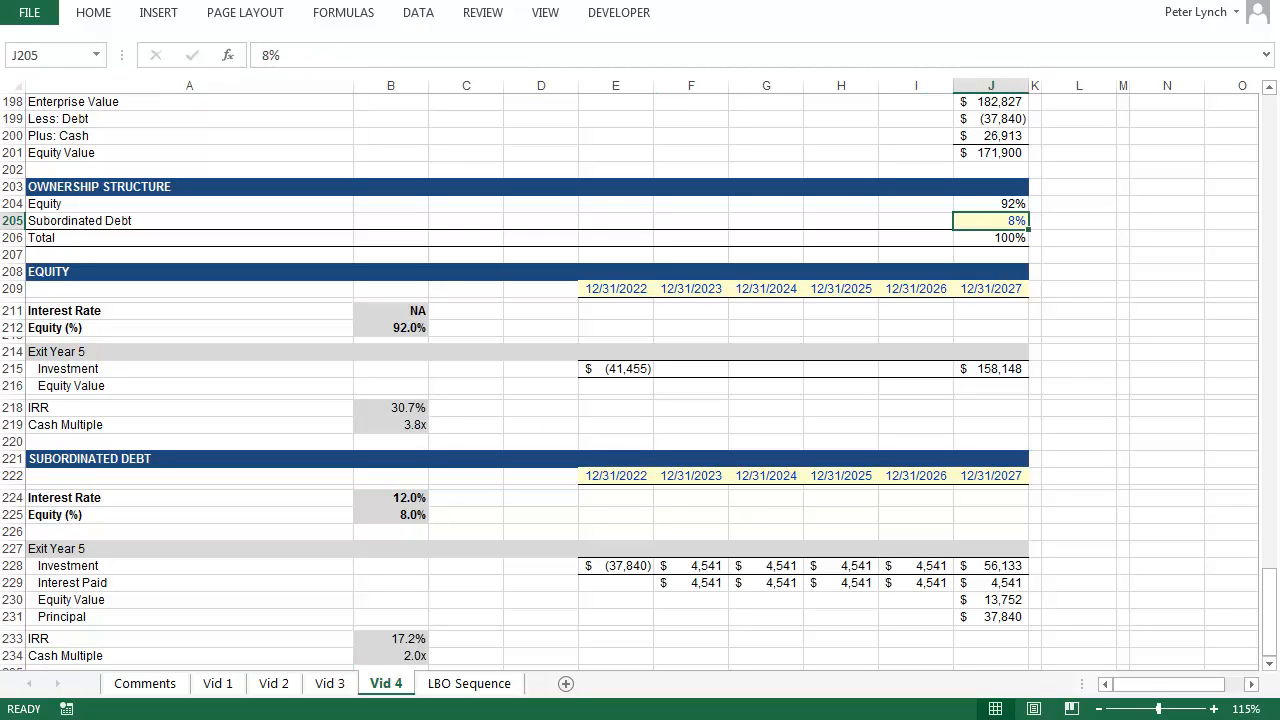
{"action": "type", "text": "10"}
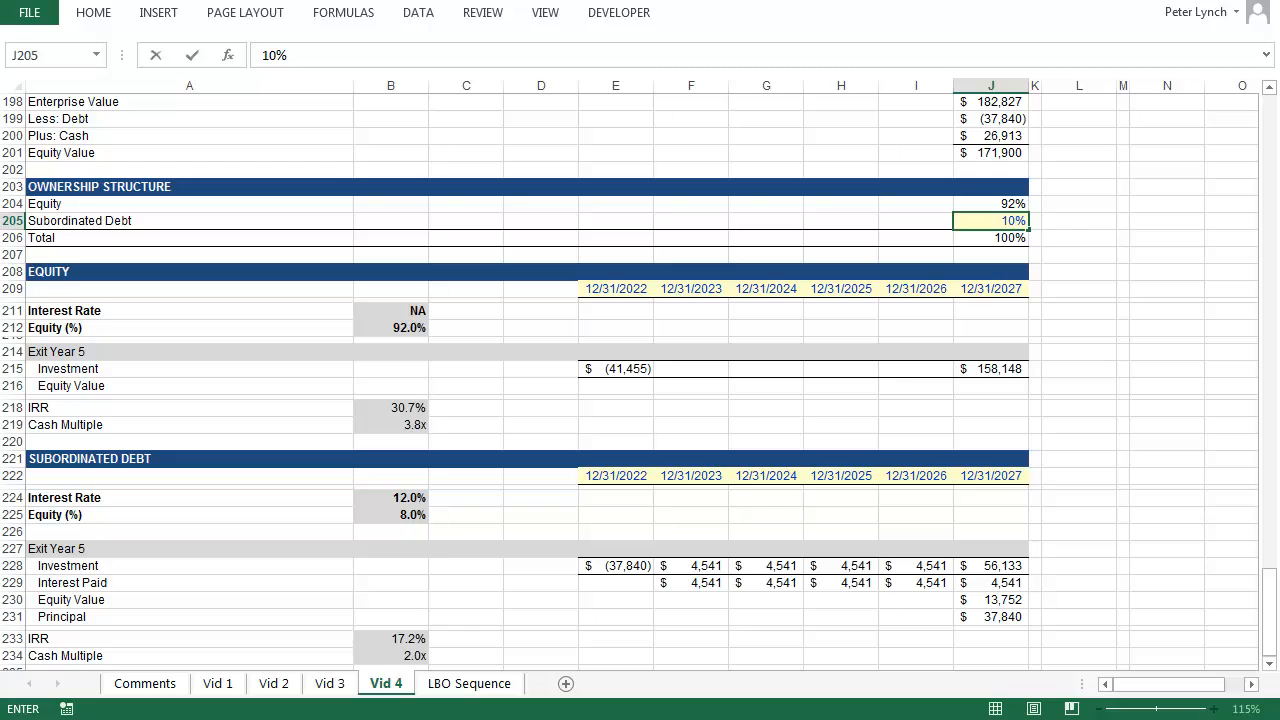
{"action": "key", "text": "Return"}
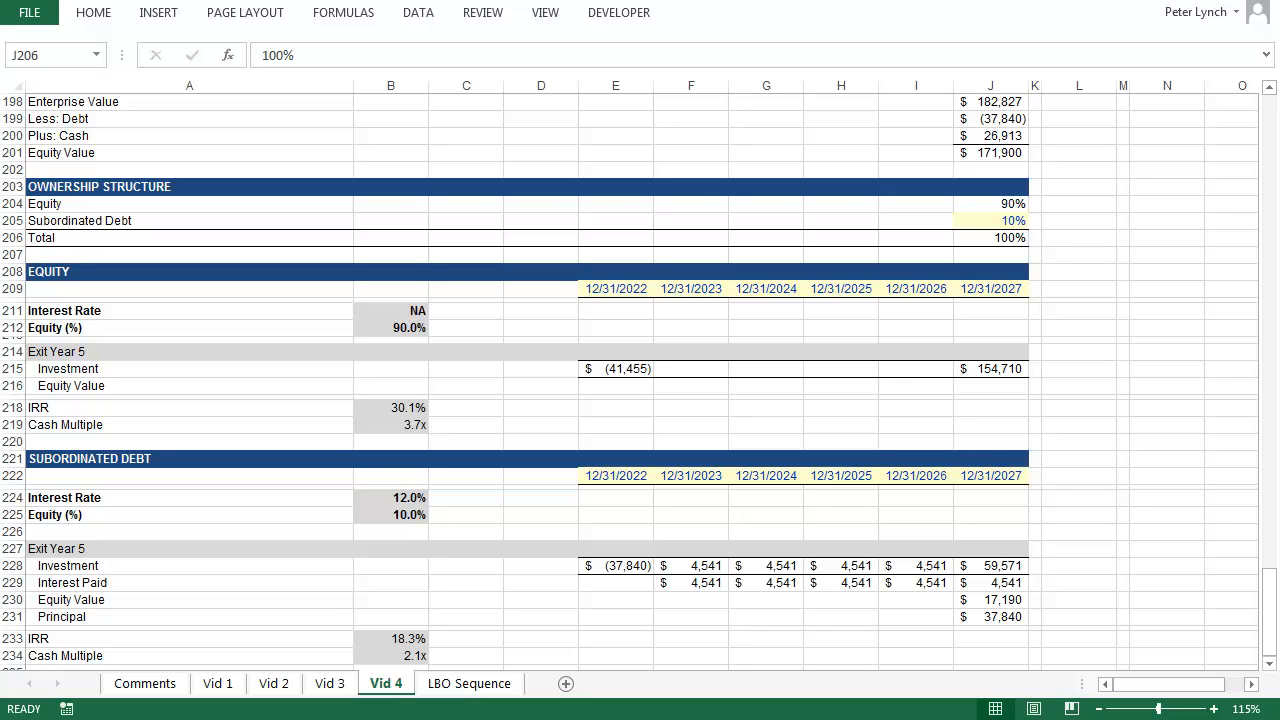
{"action": "key", "text": "ctrl+Home"}
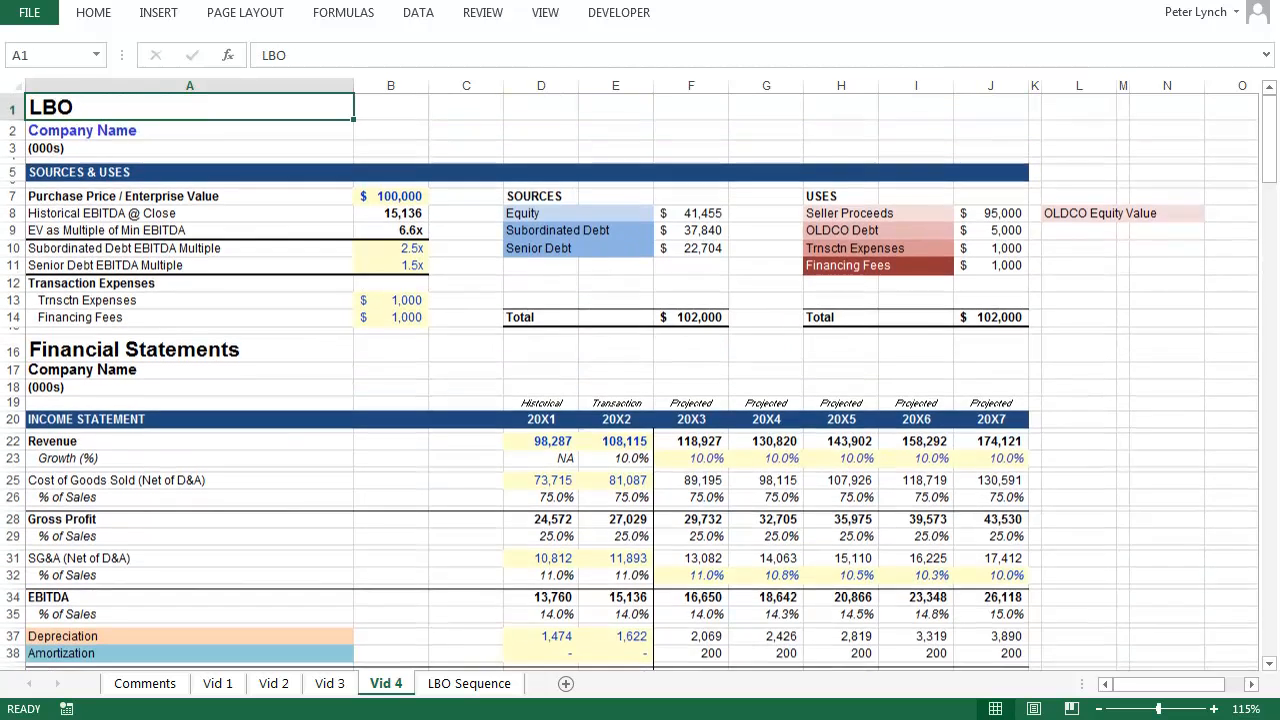